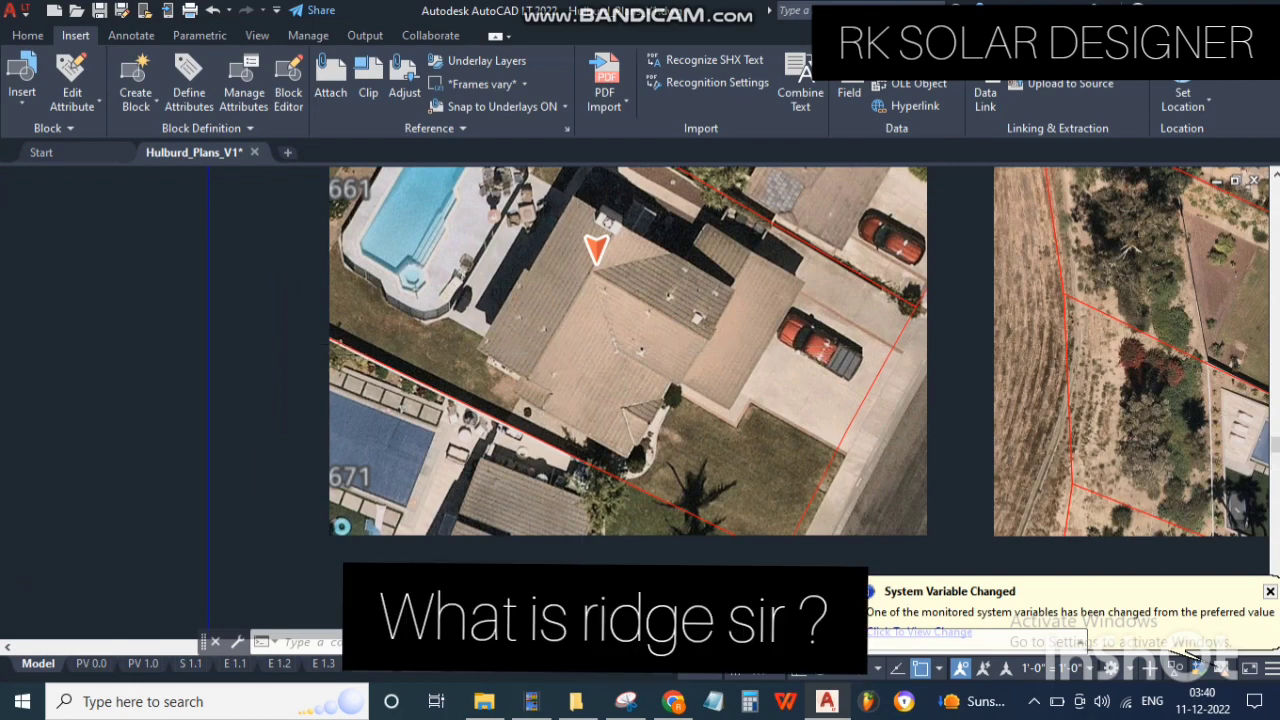
# Step: Draw a construction line (XLINE) at about 60° along the house's main ridge, passing beside the orange marker
pyautogui.scroll(2, 529, 337)
pyautogui.scroll(-2, 529, 334)
pyautogui.scroll(2, 557, 271)
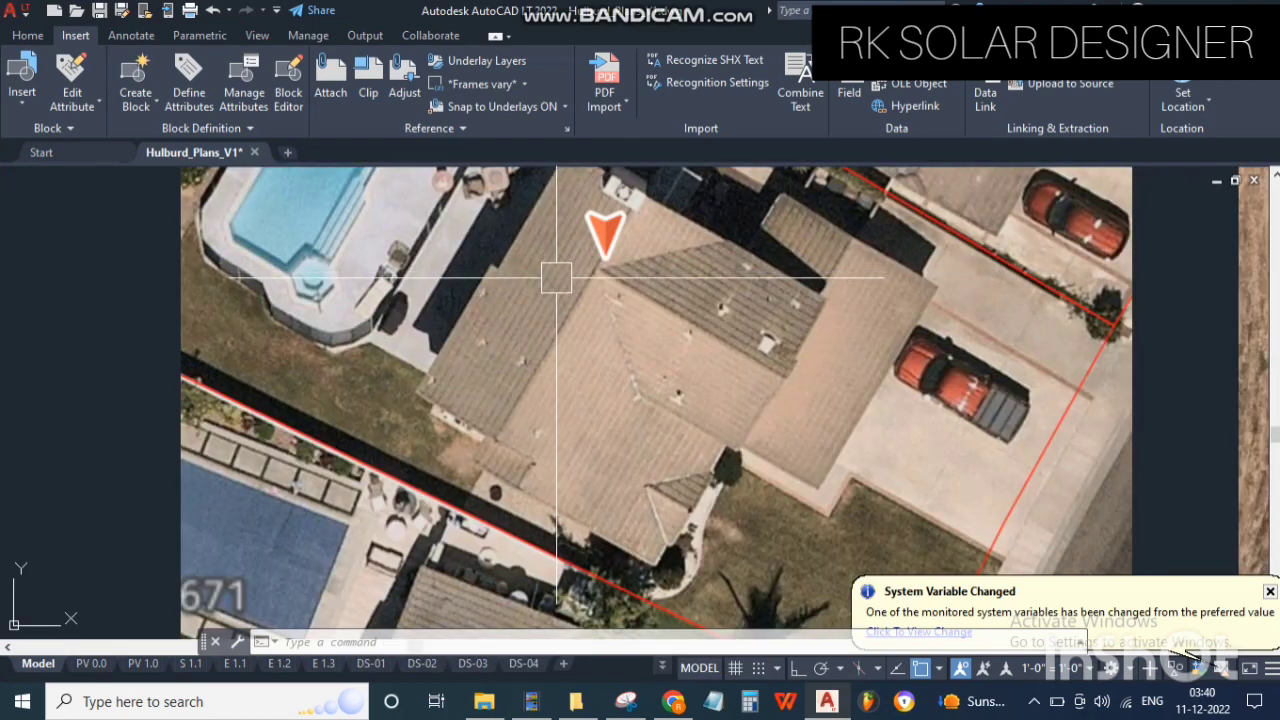
pyautogui.press('Return')
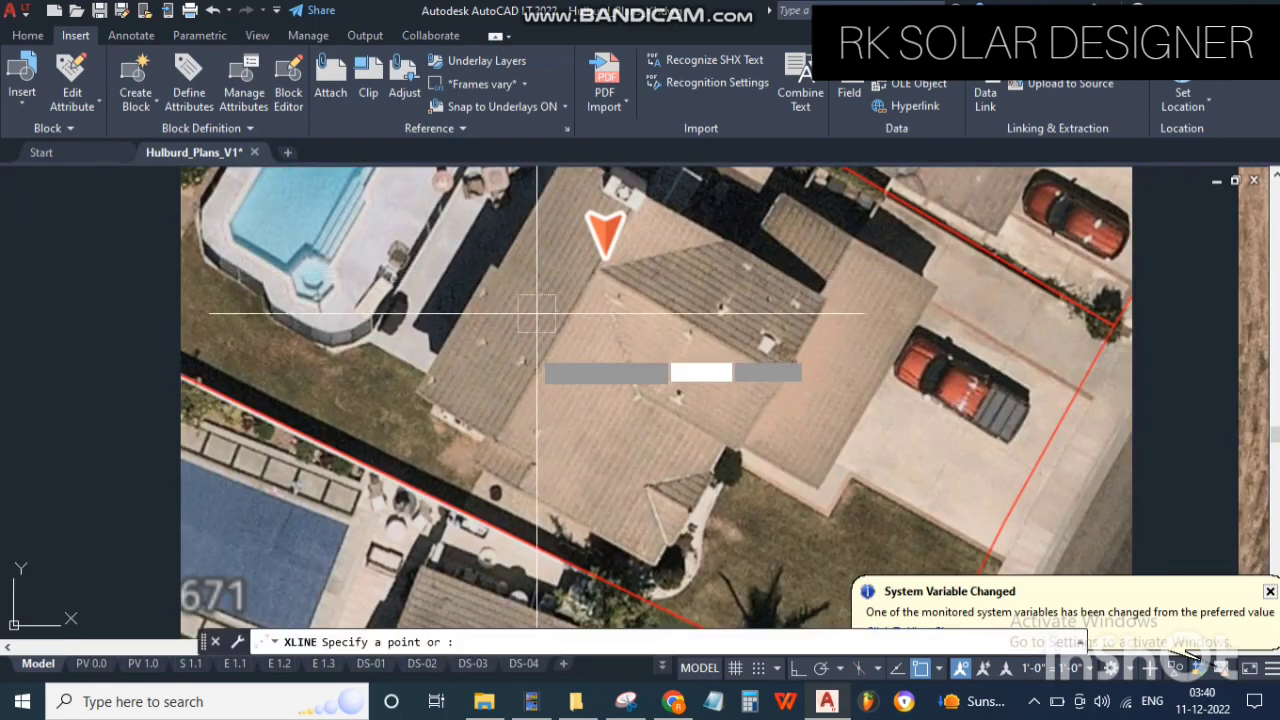
pyautogui.click(495, 438)
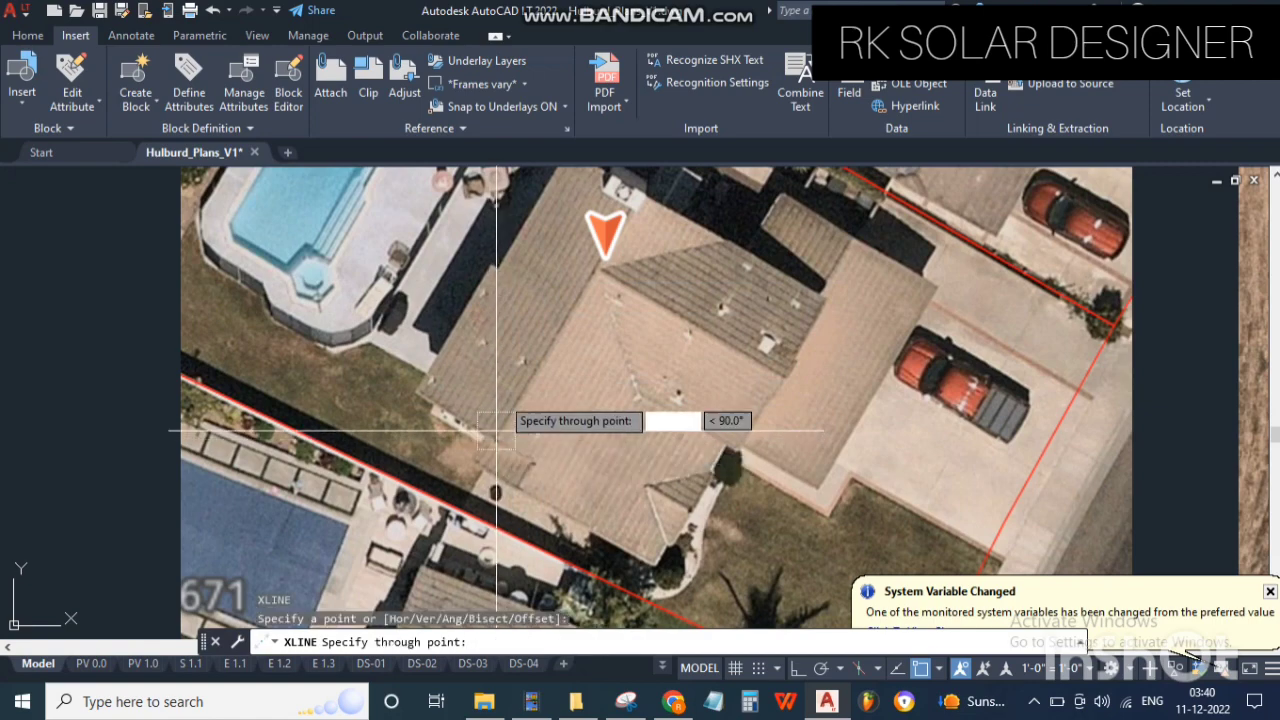
pyautogui.scroll(-3, 505, 410)
pyautogui.scroll(3, 585, 295)
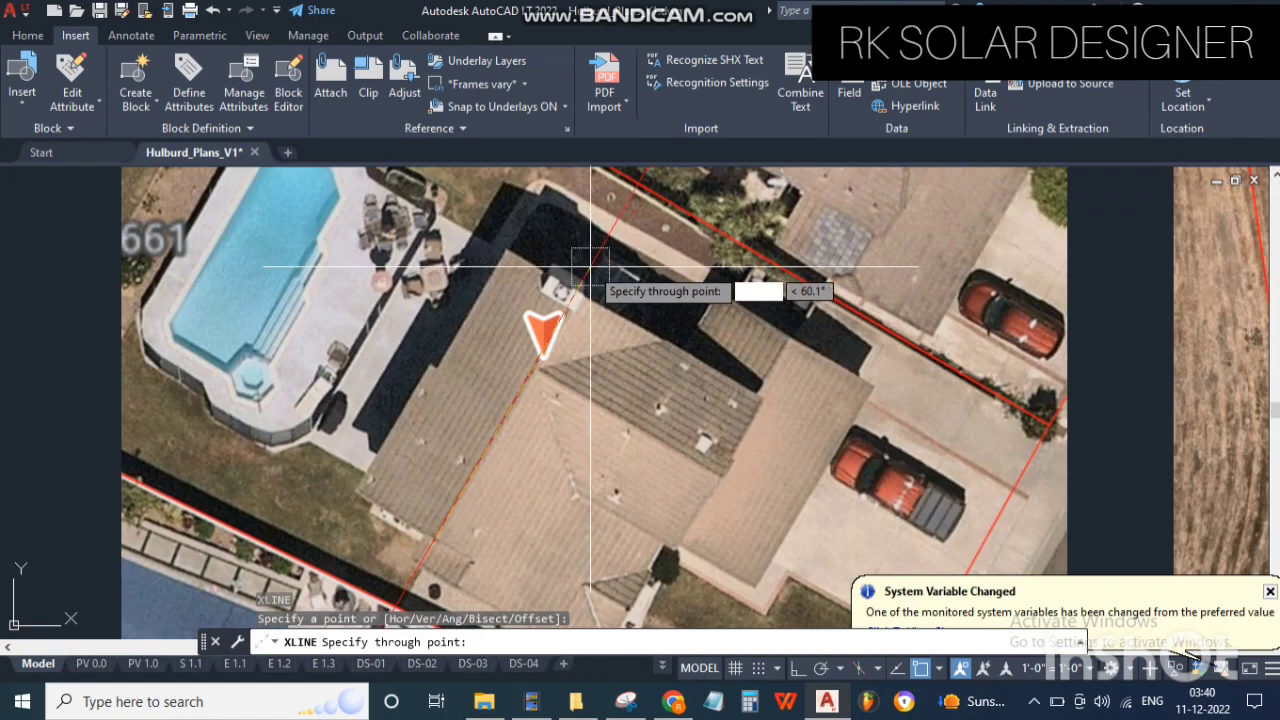
pyautogui.click(588, 251)
pyautogui.press('Return')
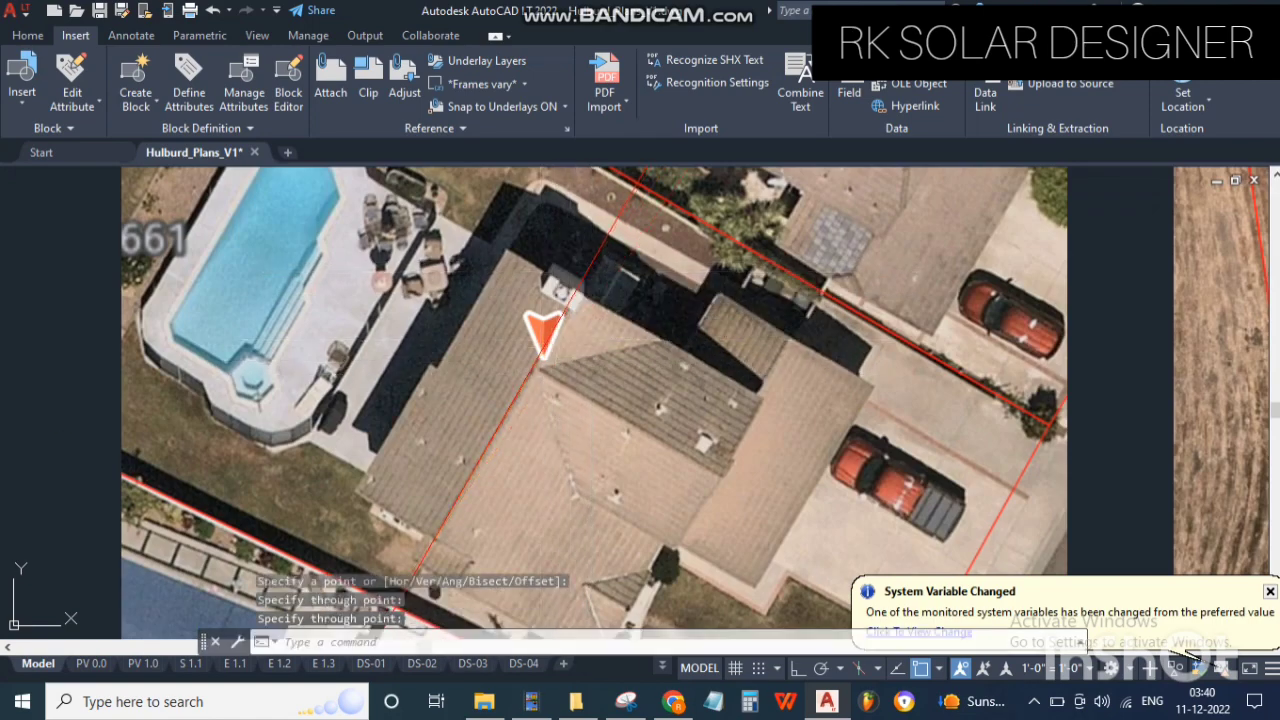
# Step: Draw a construction line from the ridge junction below the marker along the ridge running toward the driveway
pyautogui.press('Return')
pyautogui.click(540, 366)
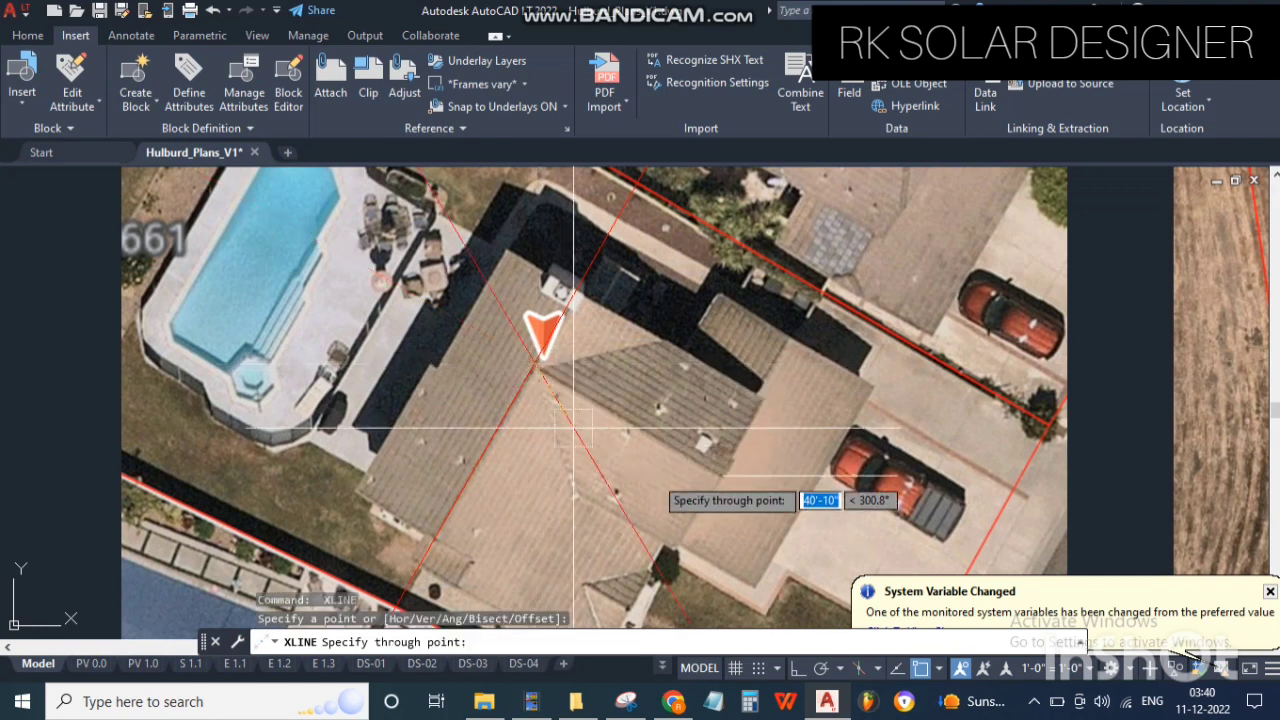
pyautogui.click(736, 488)
pyautogui.press('Return')
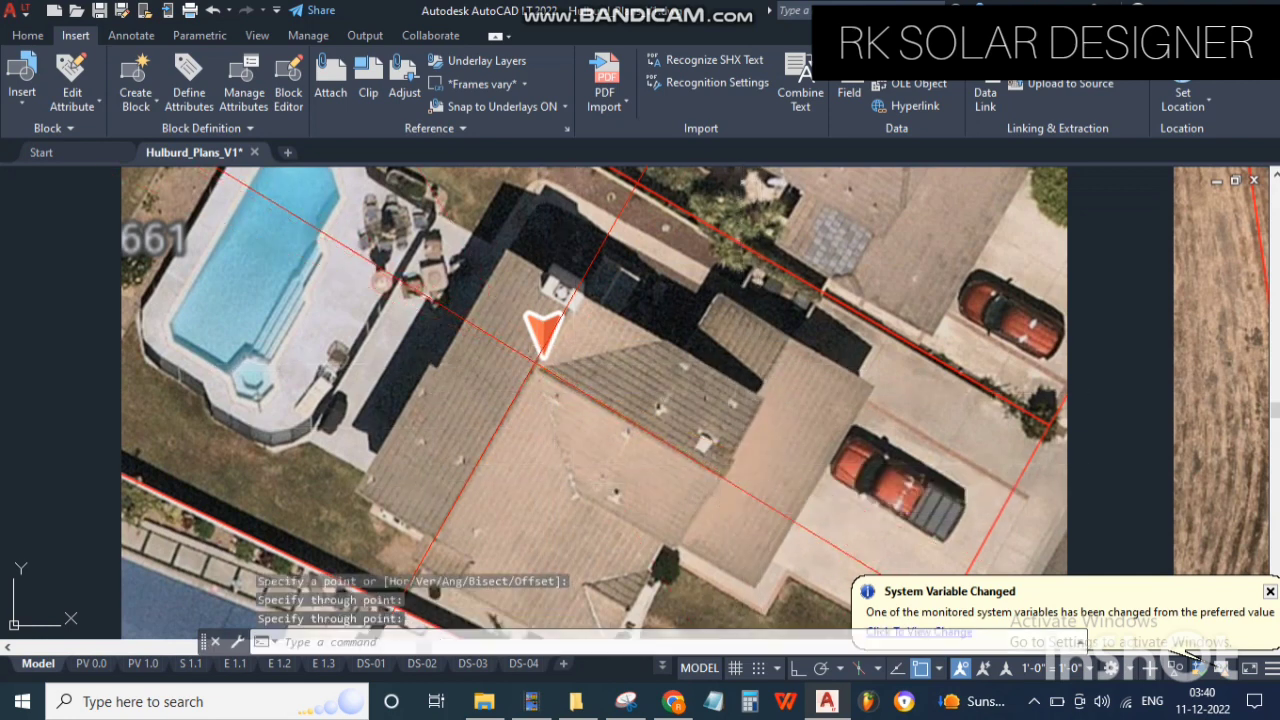
# Step: Draw a construction line at about 60° along the ridge of the driveway-side garage wing, crossing the previous ridge line
pyautogui.press('Return')
pyautogui.click(752, 398)
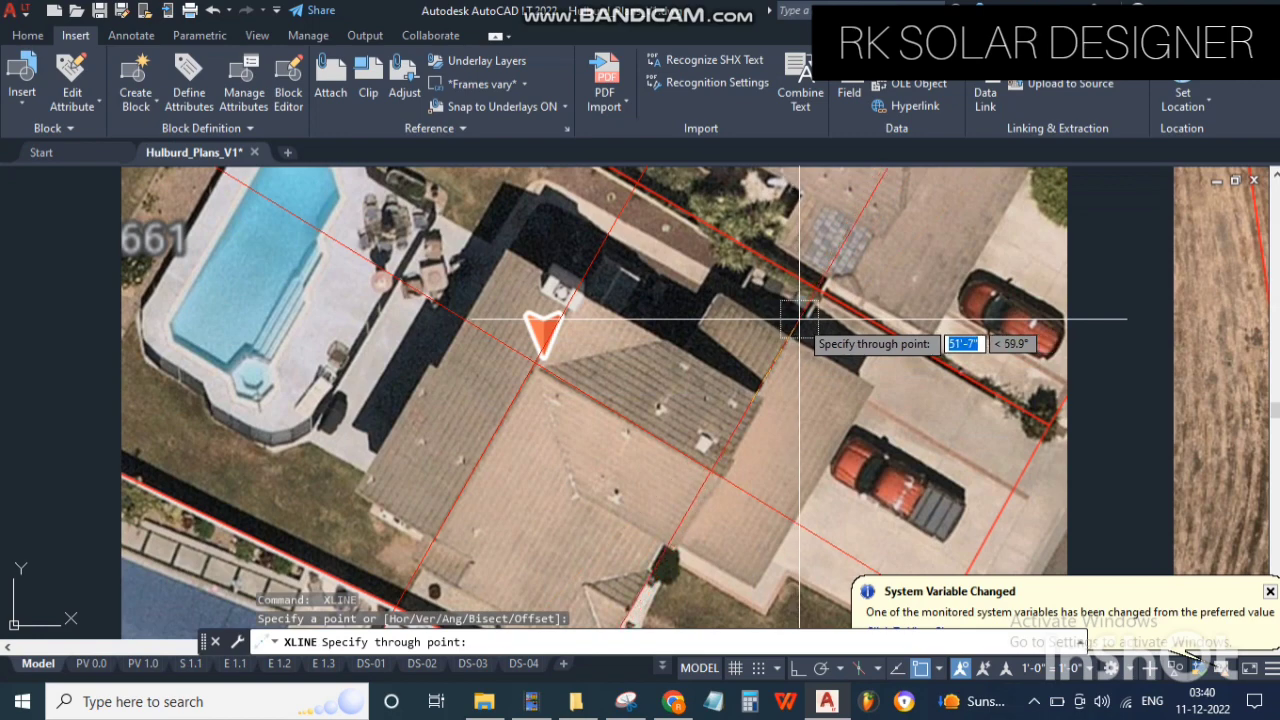
pyautogui.scroll(-3, 540, 430)
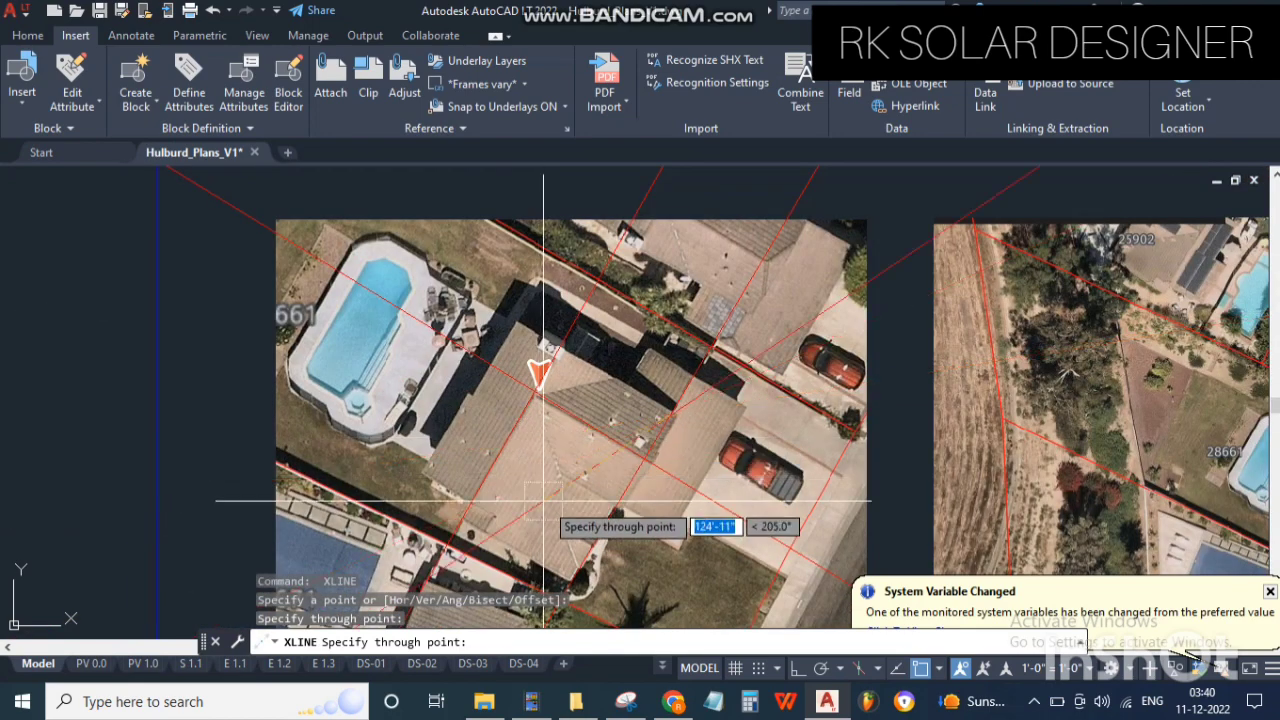
pyautogui.press('Escape')
pyautogui.scroll(3, 496, 532)
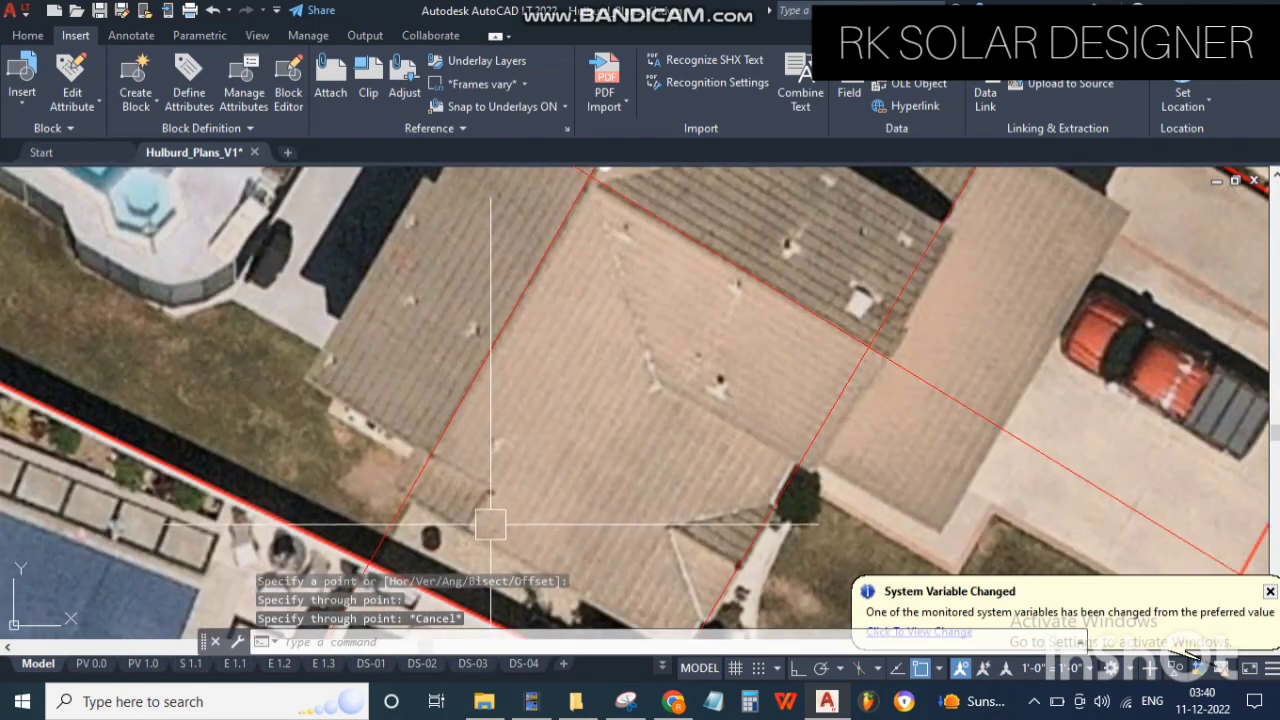
# Step: Draw a construction line along the short ridge at the lower-left end of the roof, parallel to the main ridge
pyautogui.press('Return')
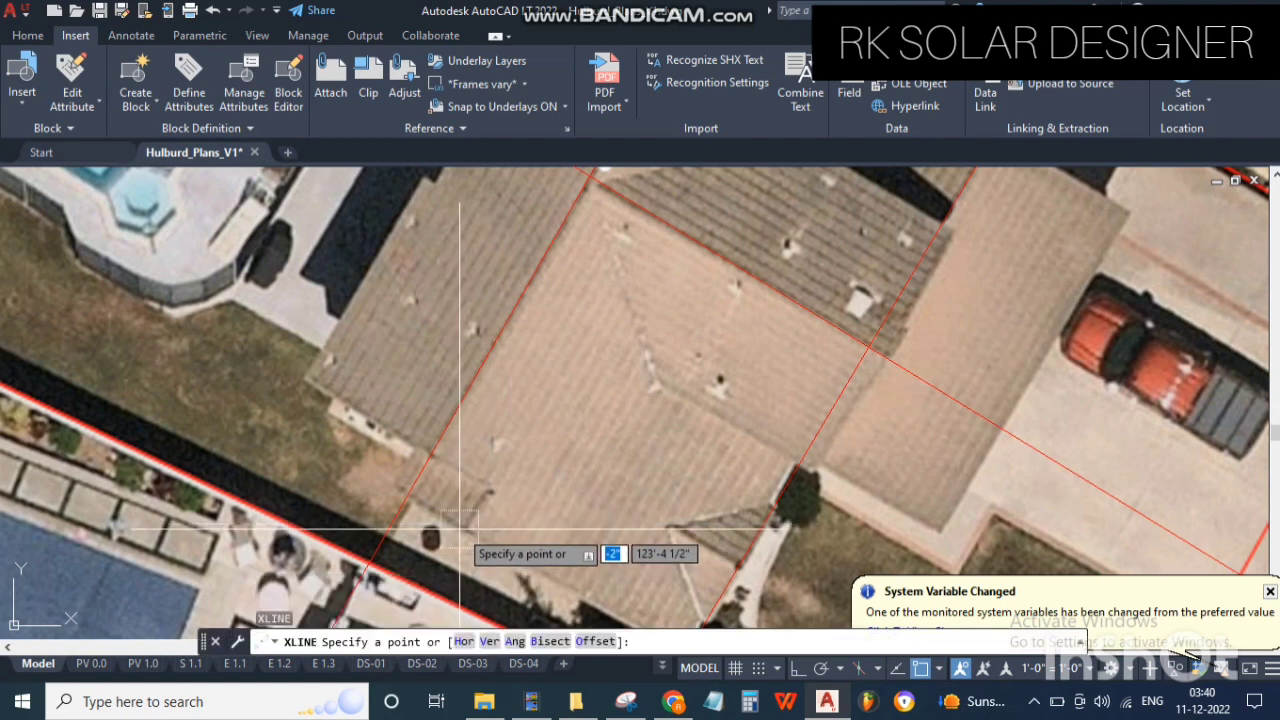
pyautogui.click(455, 548)
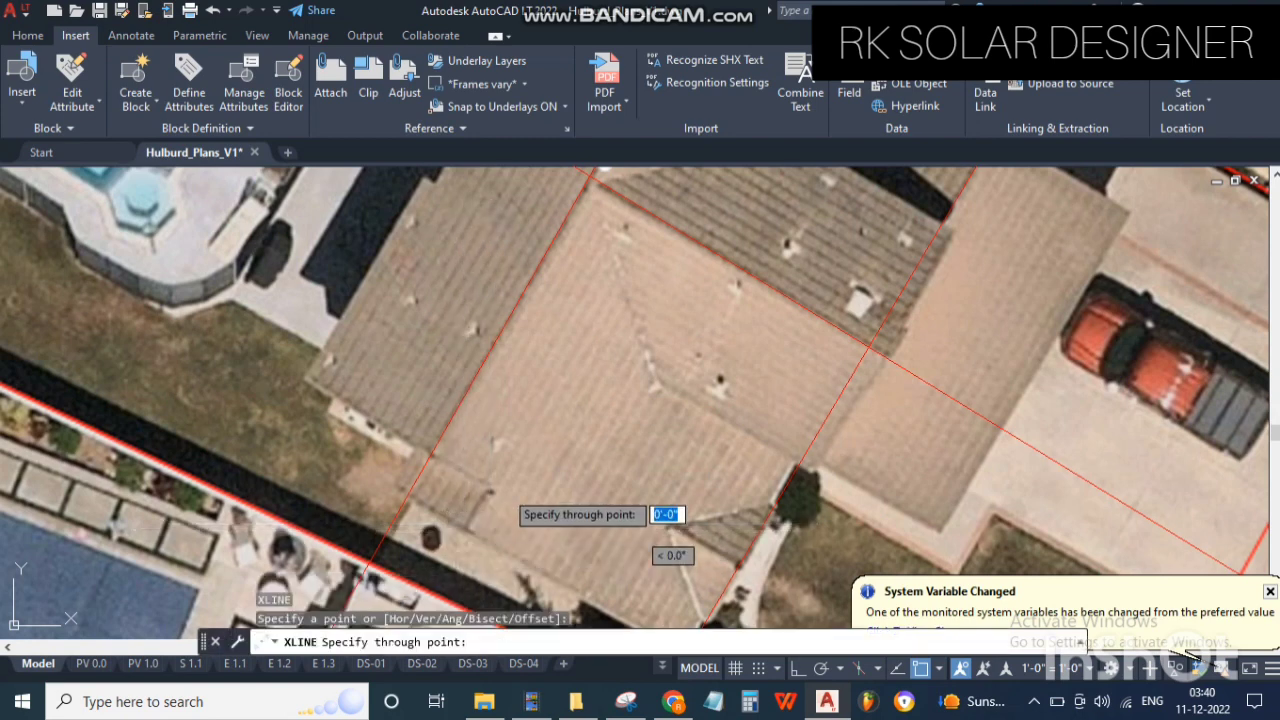
pyautogui.click(503, 457)
pyautogui.press('Return')
# Step: Draw a construction line at about 329° along the ridge of the small gable near the front walkway
pyautogui.press('Return')
pyautogui.click(673, 521)
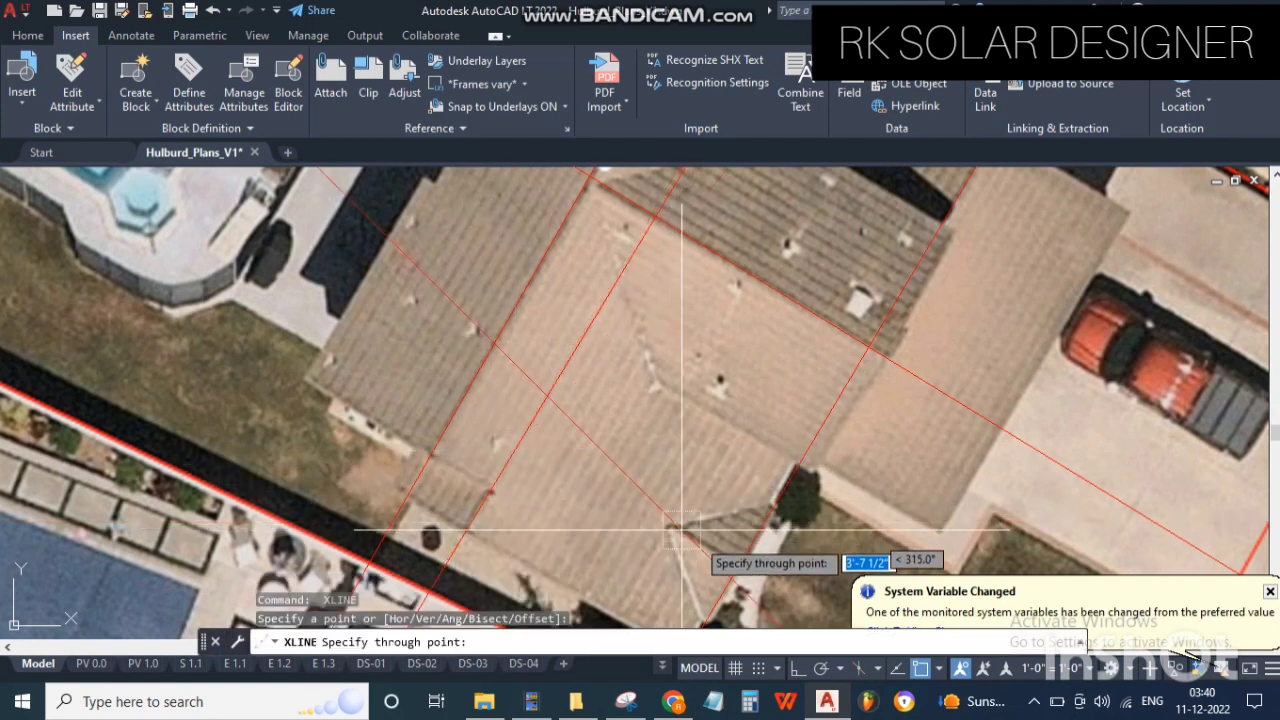
pyautogui.click(735, 565)
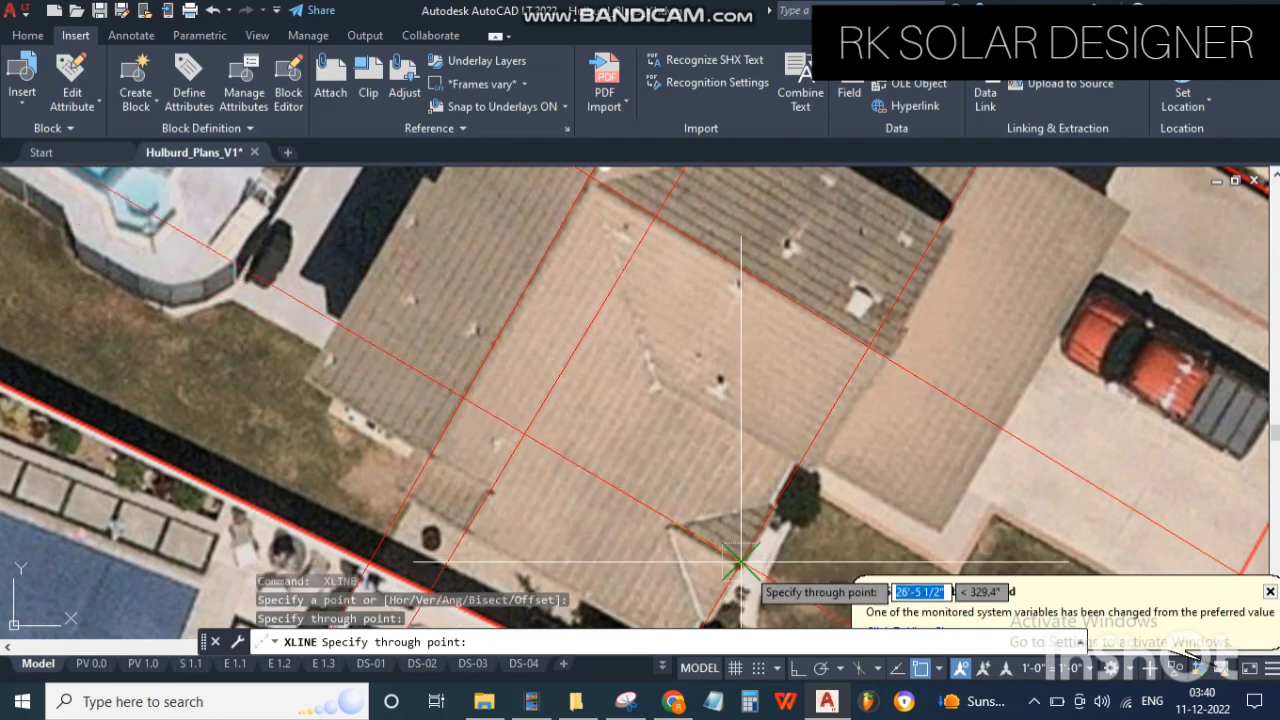
pyautogui.press('Return')
# Step: Check the Valley label in the roof parts diagram and draw a line along the valley descending from the ridge junction below the marker
pyautogui.scroll(-2, 575, 431)
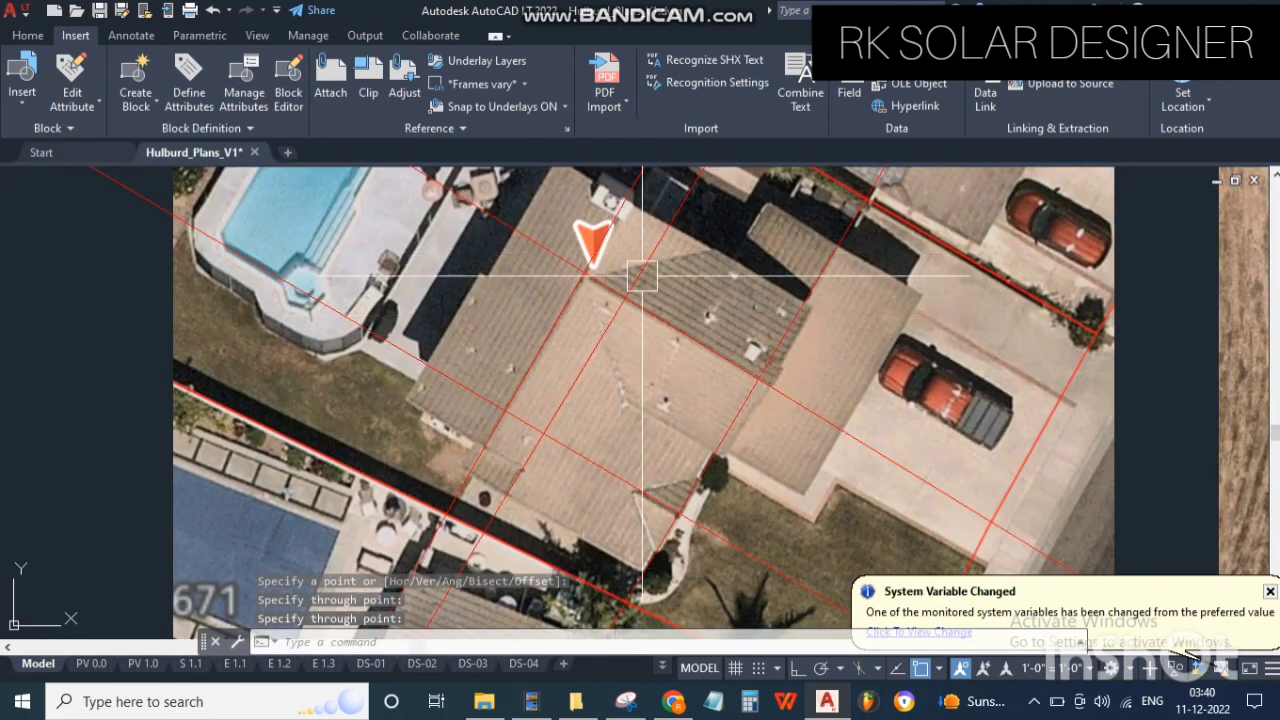
pyautogui.scroll(-3, 647, 311)
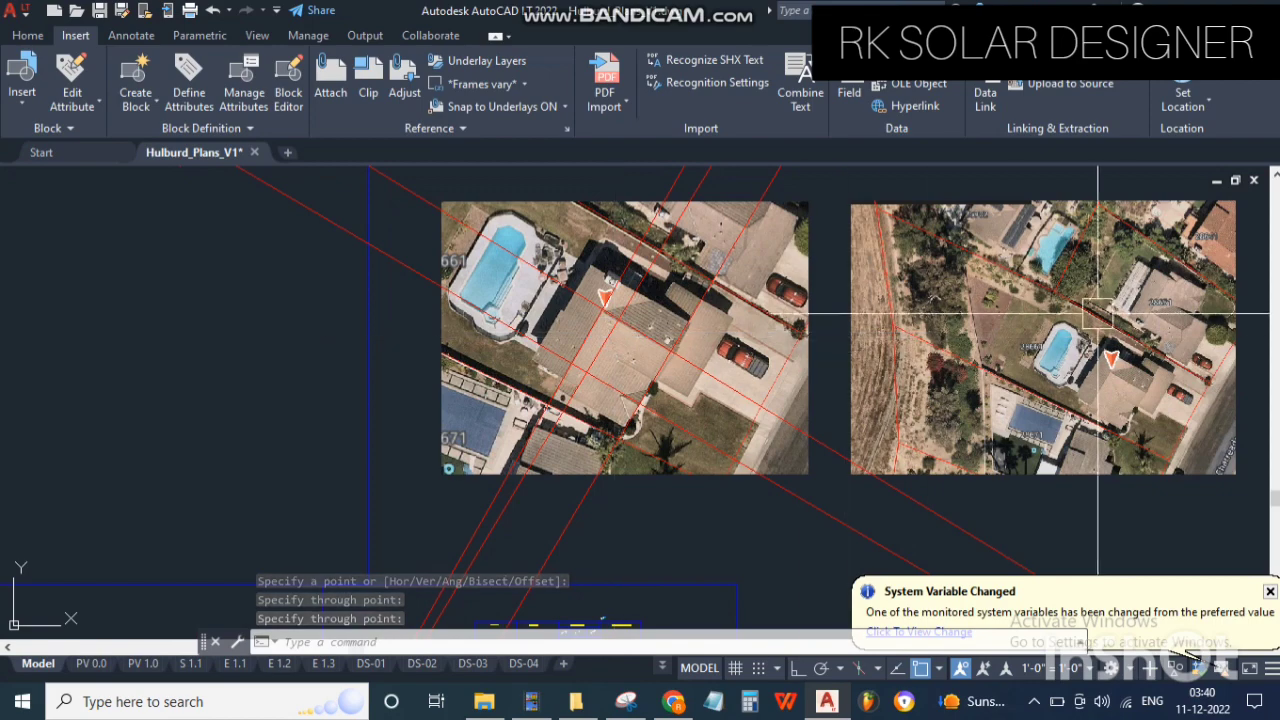
pyautogui.scroll(-4, 885, 325)
pyautogui.scroll(6, 1166, 283)
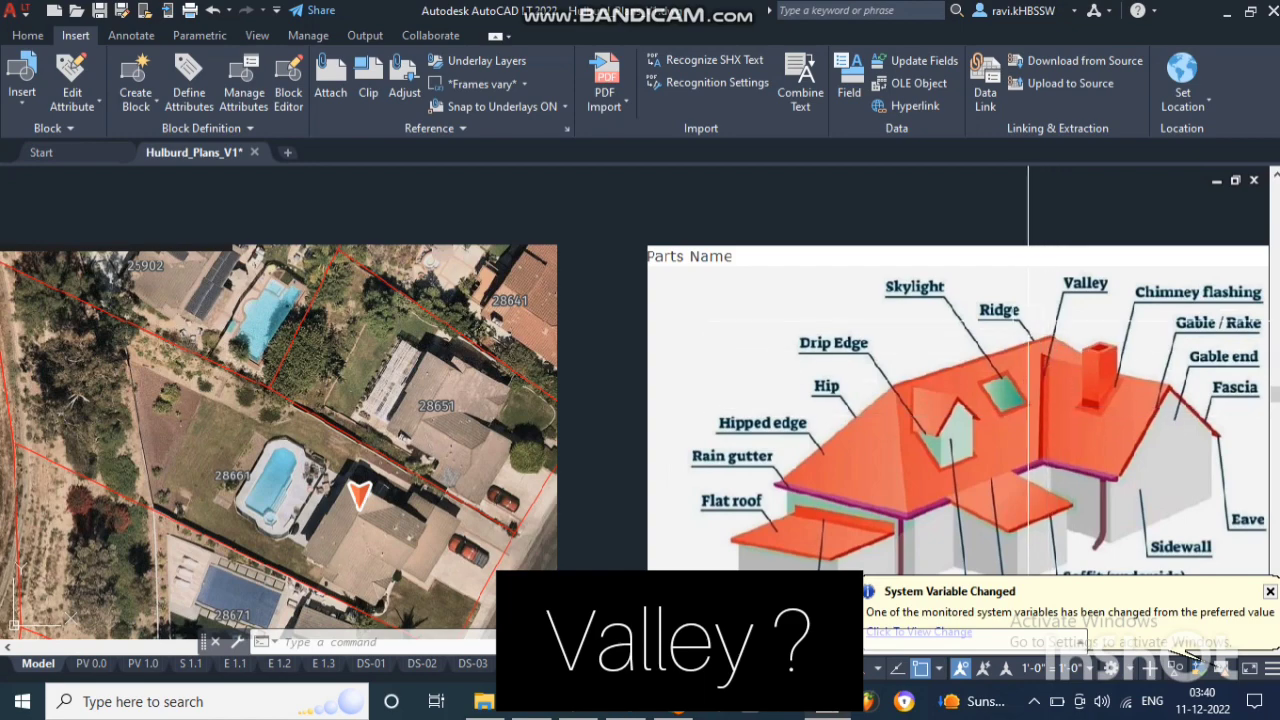
pyautogui.scroll(-3, 1063, 430)
pyautogui.scroll(8, 510, 405)
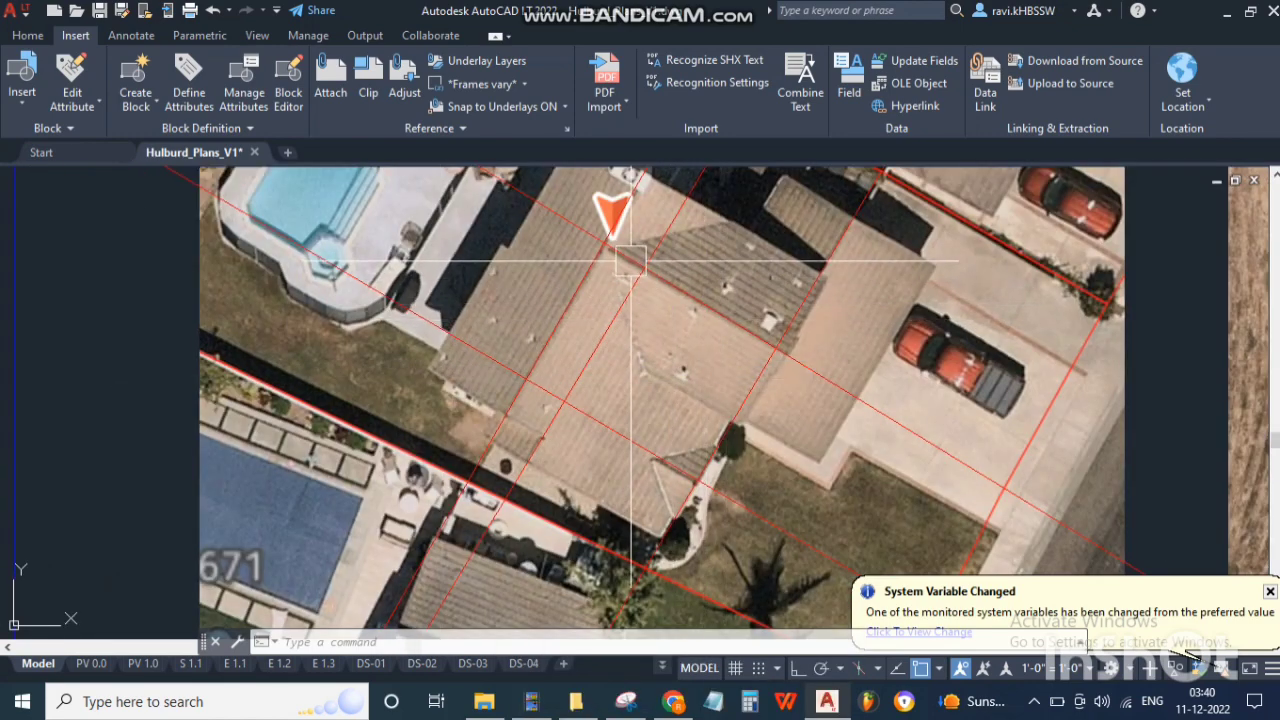
pyautogui.write('l')
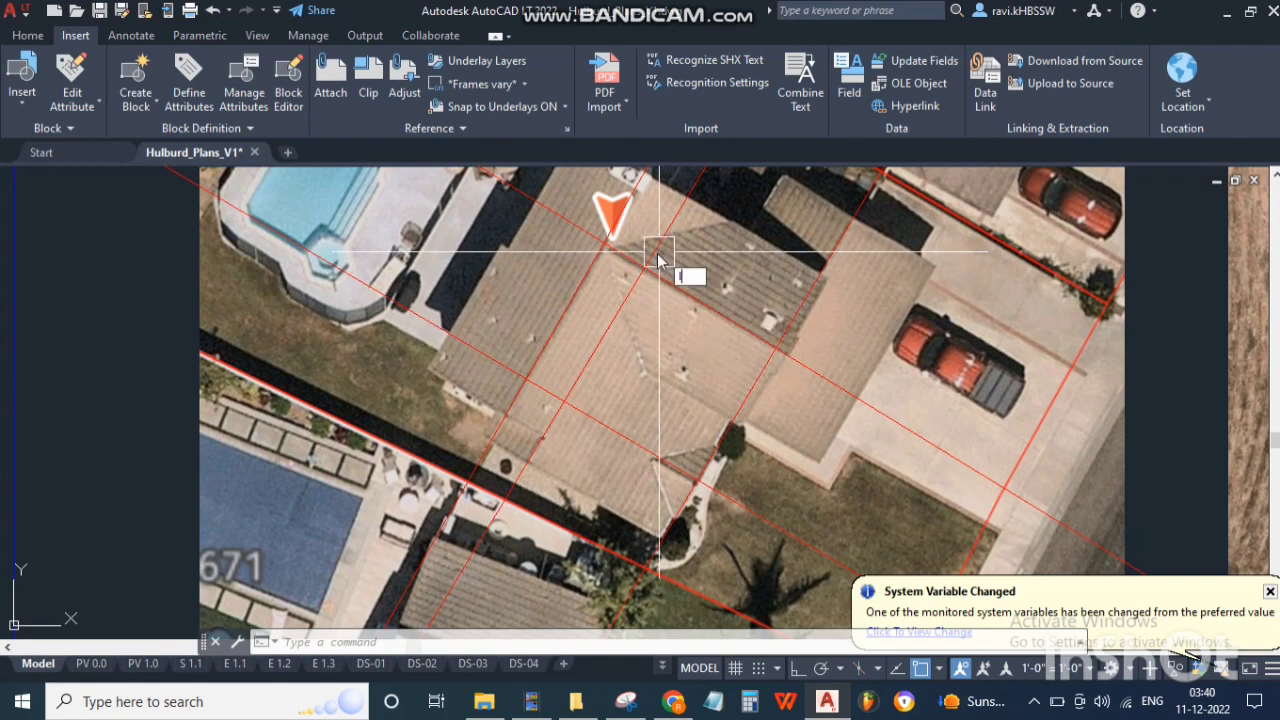
pyautogui.press('Return')
pyautogui.scroll(5, 604, 240)
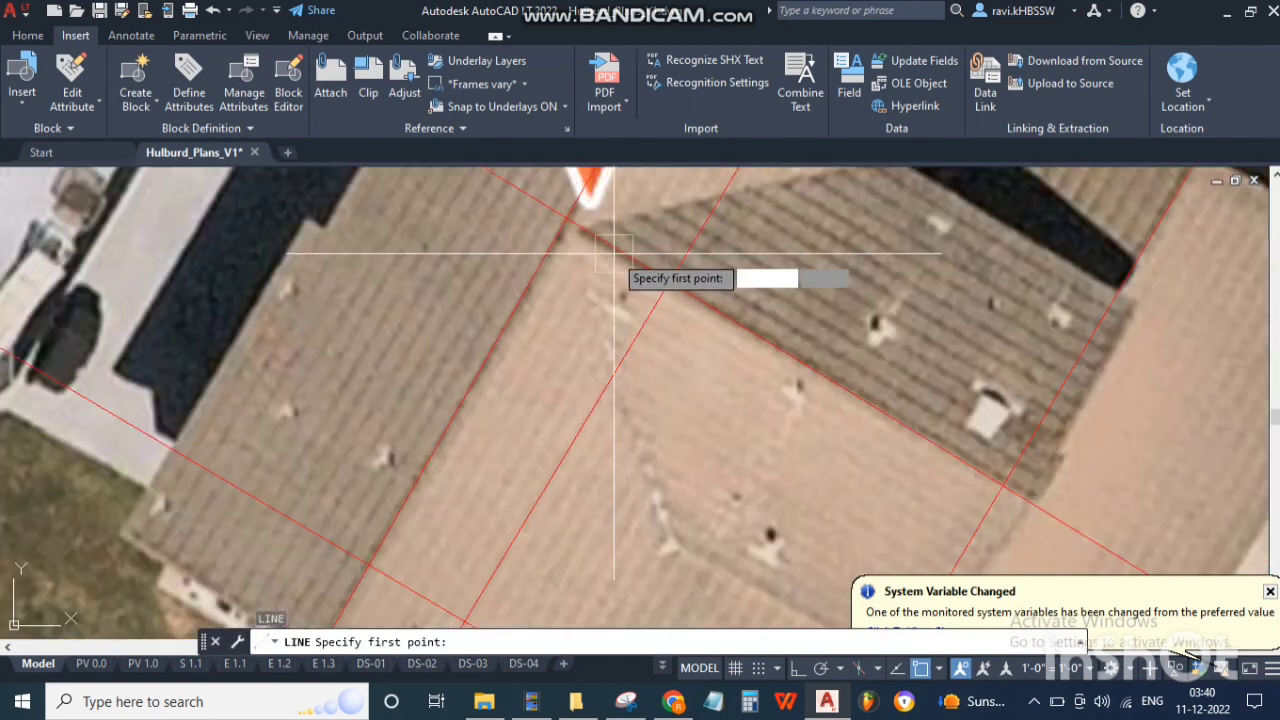
pyautogui.click(586, 231)
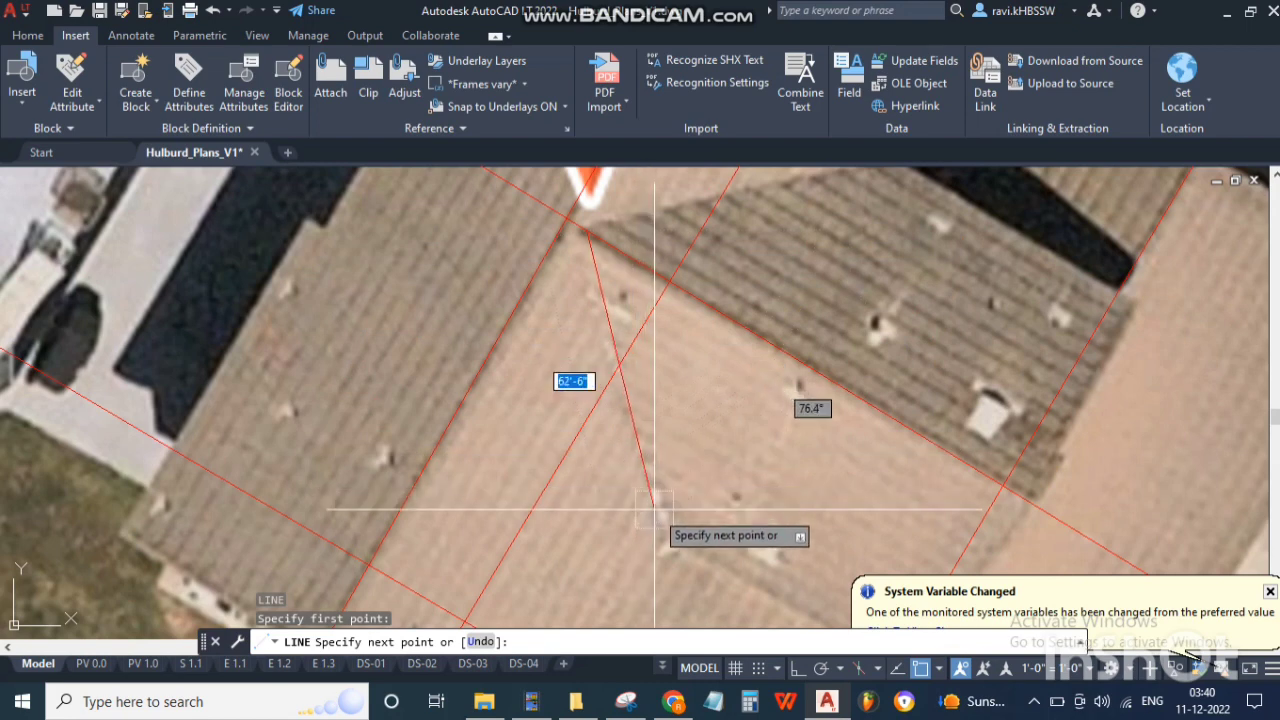
pyautogui.click(668, 541)
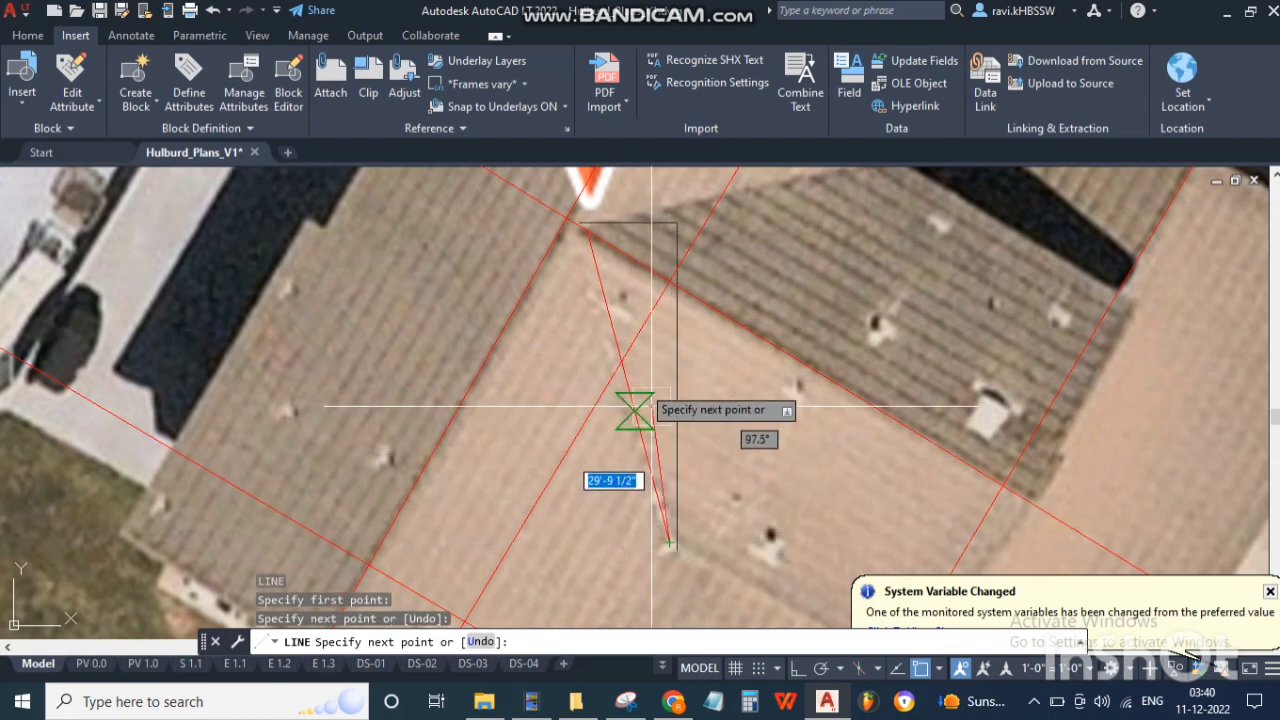
pyautogui.press('Escape')
# Step: Draw a second valley line from the same ridge junction to the eave corner at the shaded slope's upper edge
pyautogui.press('space')
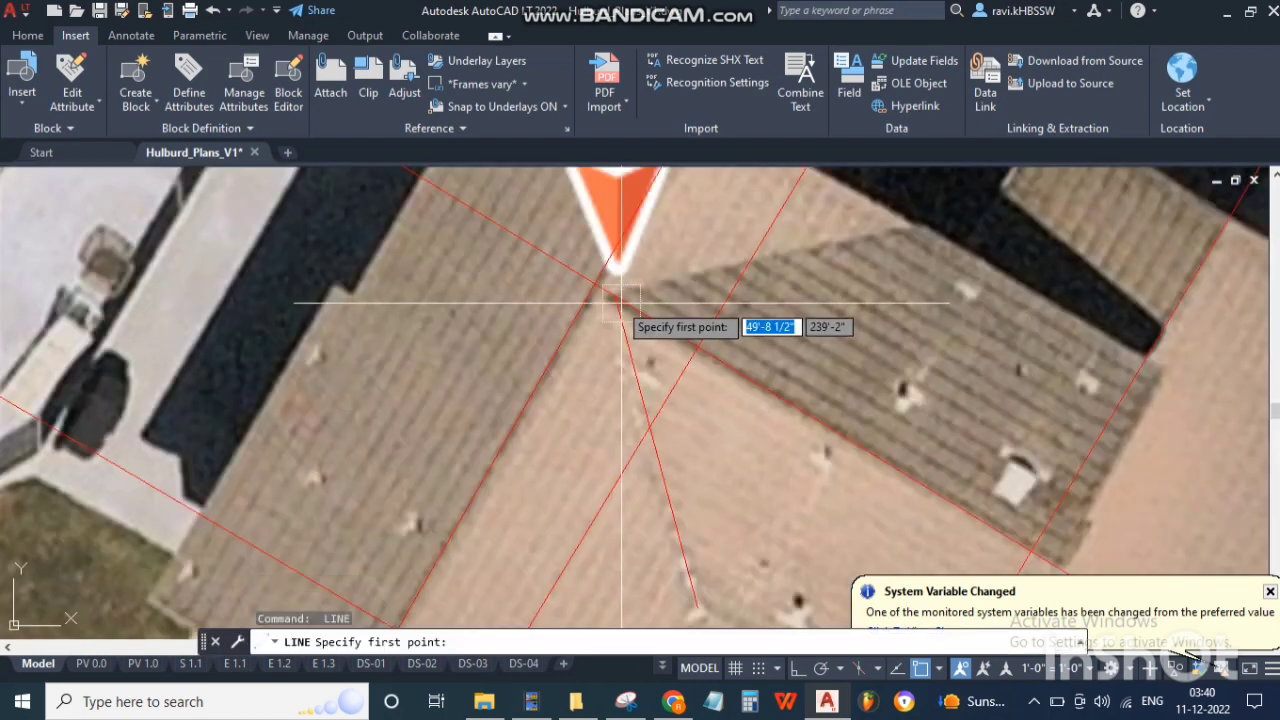
pyautogui.click(617, 296)
pyautogui.click(921, 222)
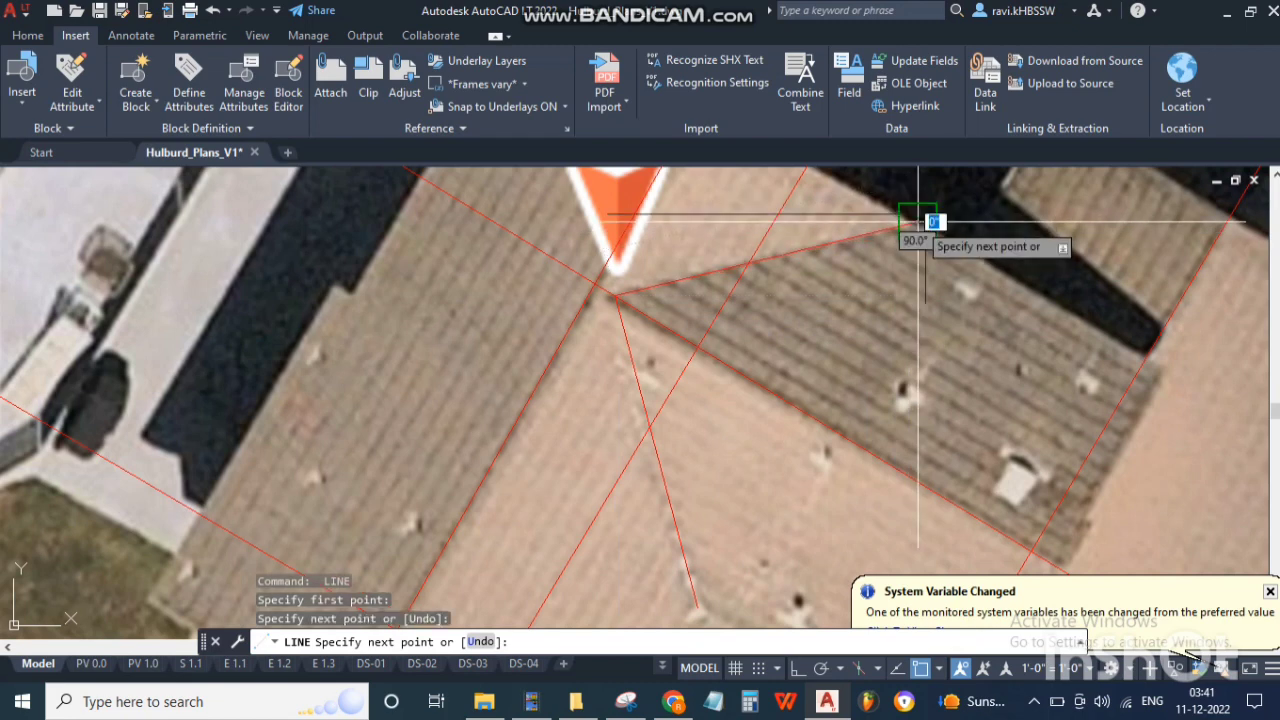
pyautogui.press('Escape')
# Step: Review the roof parts diagram, and switch to Google Maps to examine ridges, hips and valleys on the neighbouring houses in satellite view
pyautogui.scroll(-2, 808, 349)
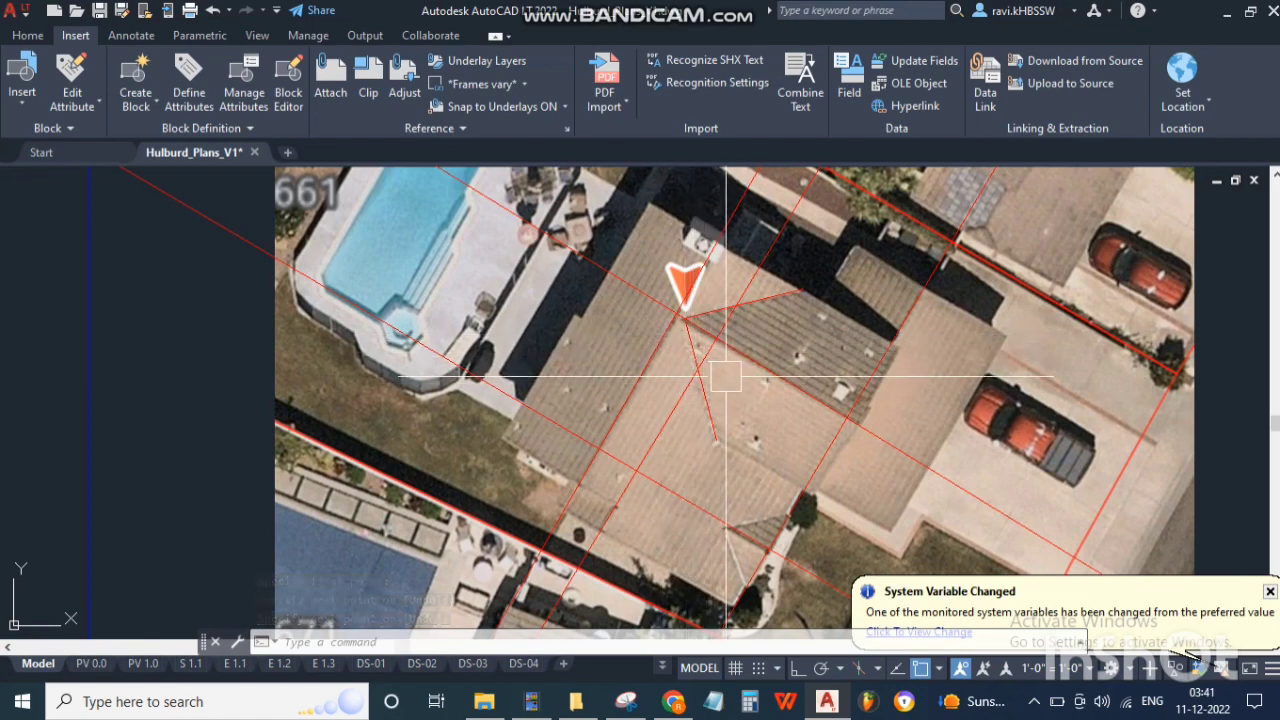
pyautogui.scroll(-3, 737, 400)
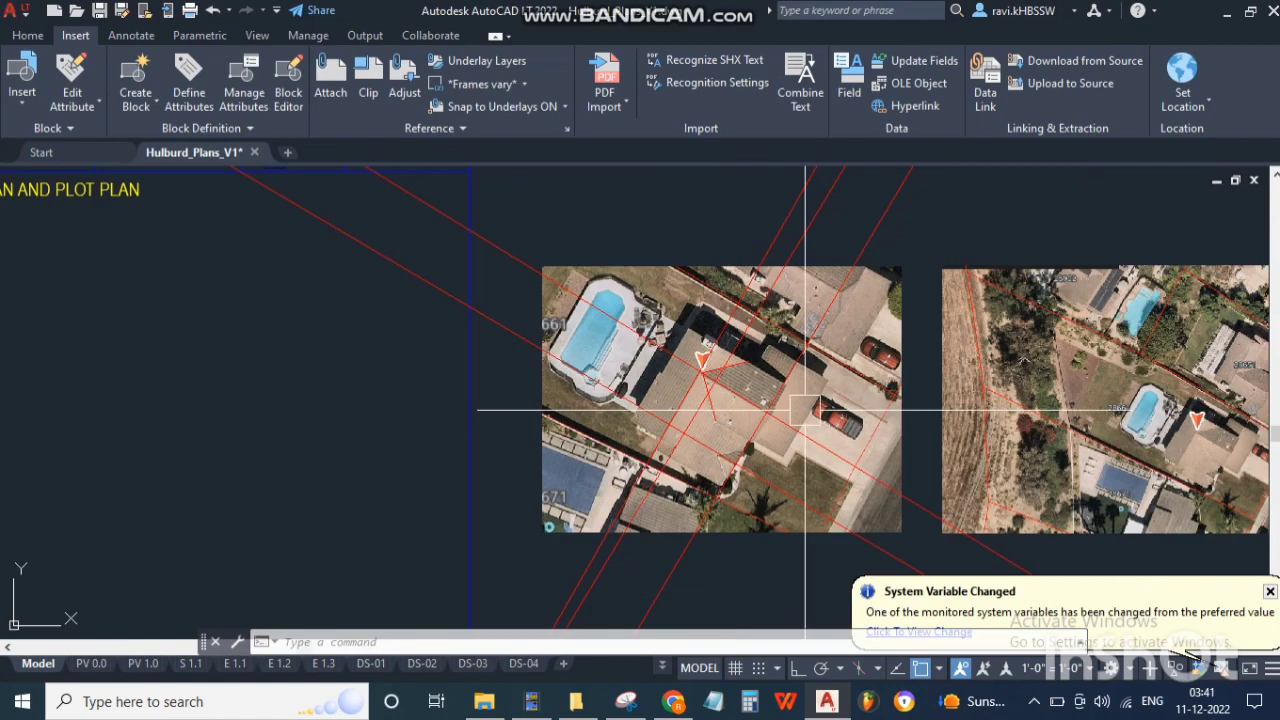
pyautogui.scroll(-2, 938, 390)
pyautogui.scroll(10, 984, 390)
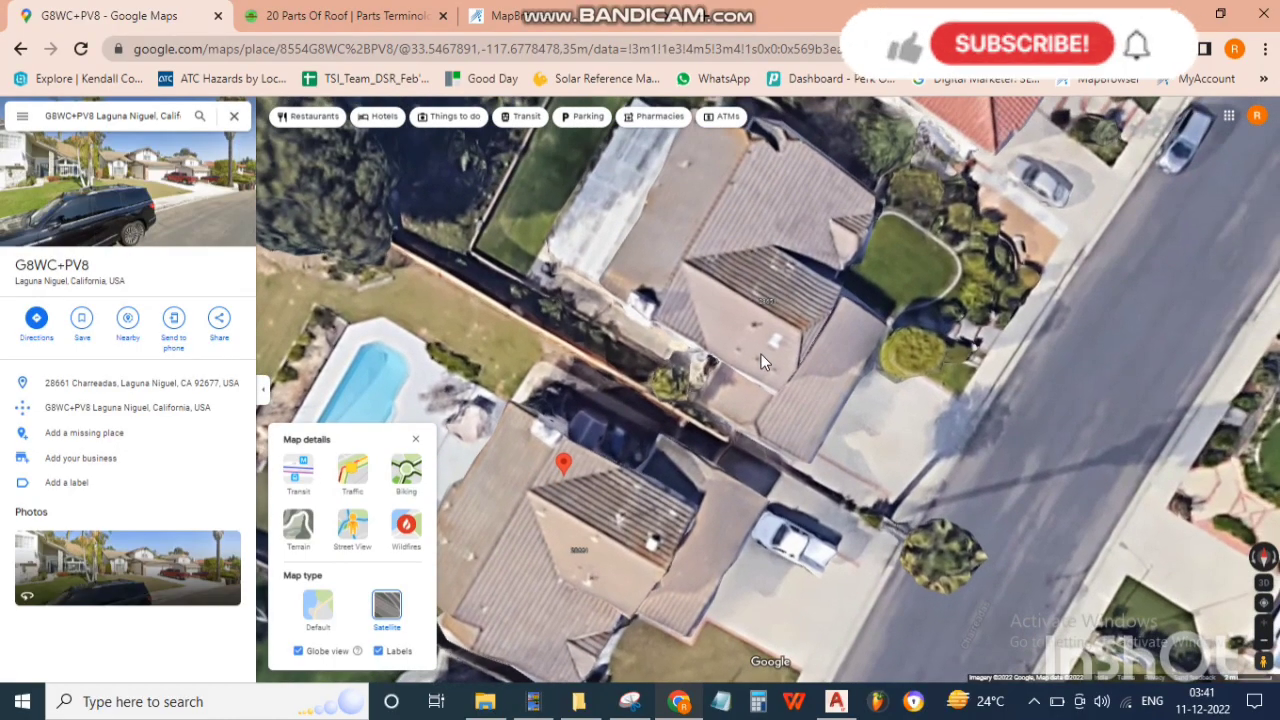
pyautogui.moveTo(661, 457); pyautogui.dragTo(640, 496)
pyautogui.moveTo(825, 312); pyautogui.dragTo(694, 500)
pyautogui.scroll(1, 744, 342)
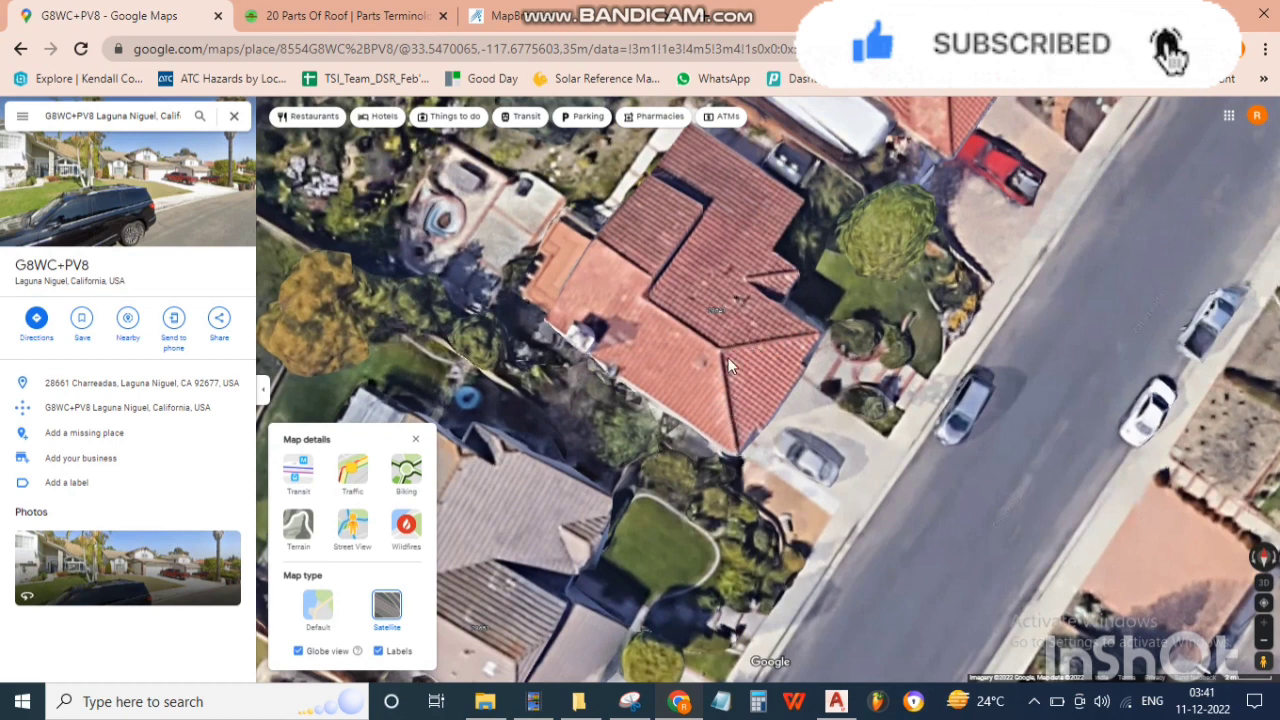
pyautogui.moveTo(711, 430); pyautogui.dragTo(799, 355)
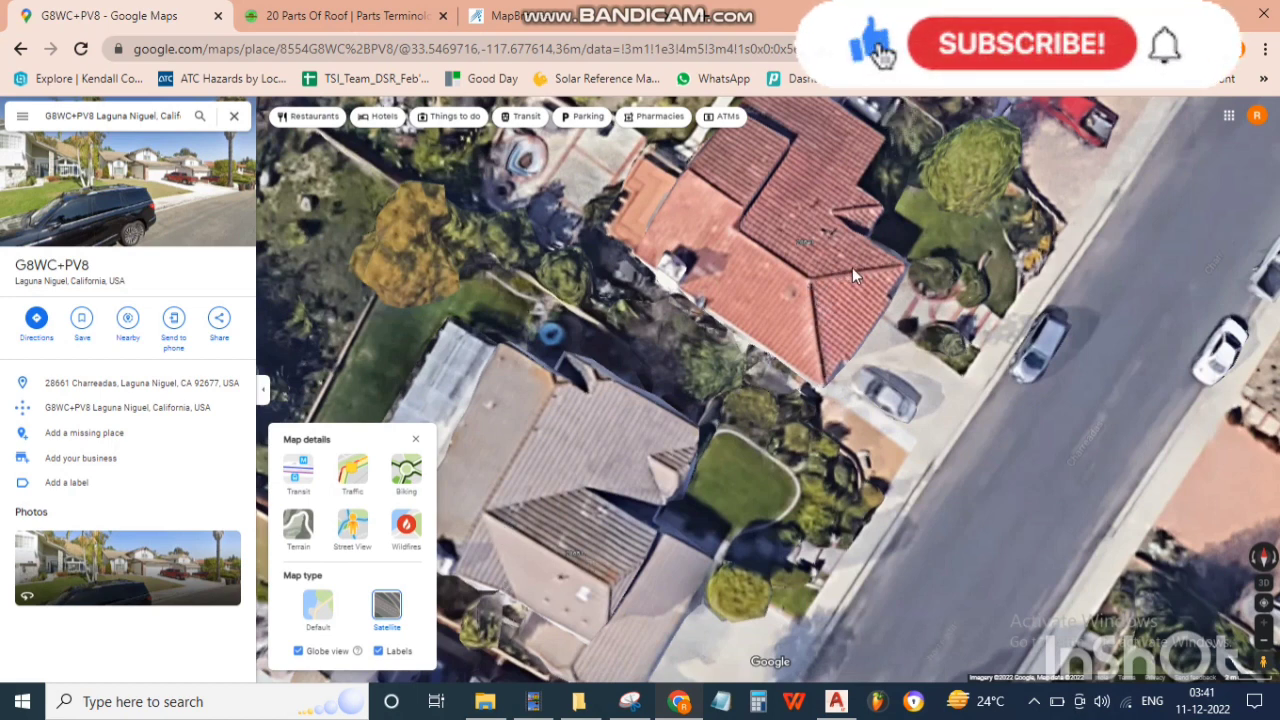
pyautogui.moveTo(852, 267); pyautogui.dragTo(692, 580)
pyautogui.moveTo(849, 325); pyautogui.dragTo(826, 502)
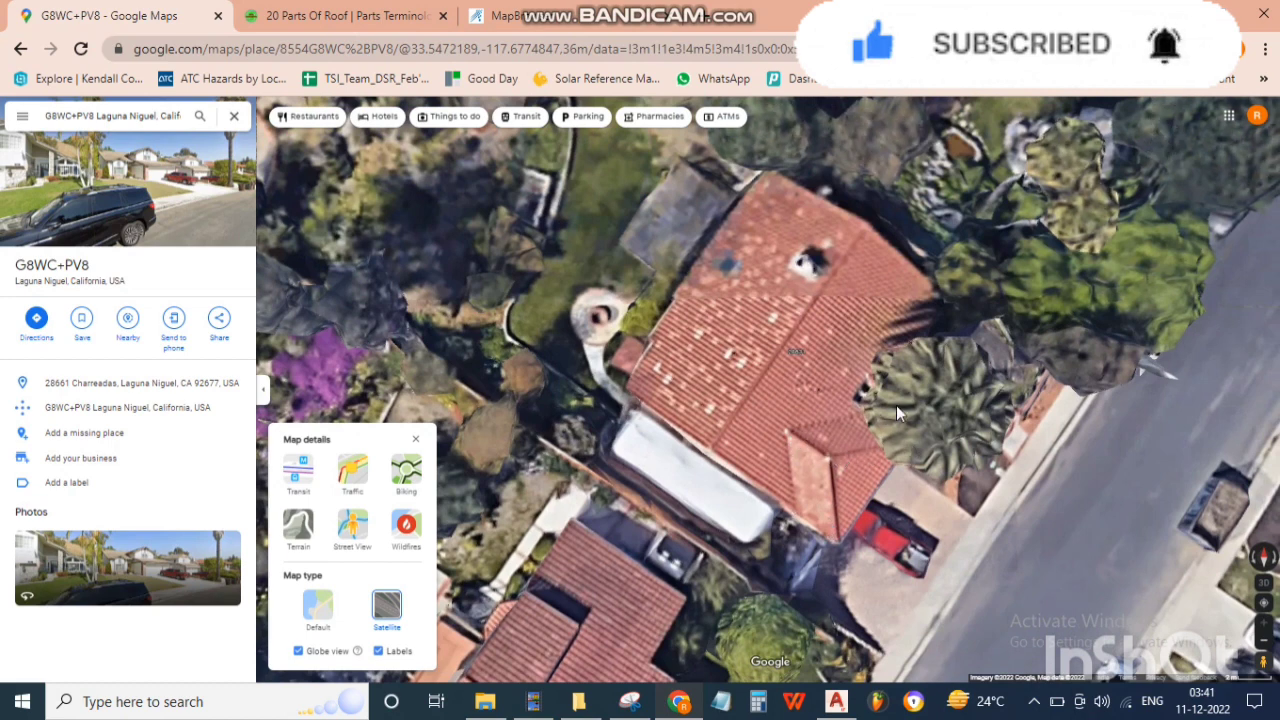
# Step: Switch back to AutoCAD and examine the roof parts diagram, including the gable/rake, fascia and eave edges
pyautogui.click(835, 700)
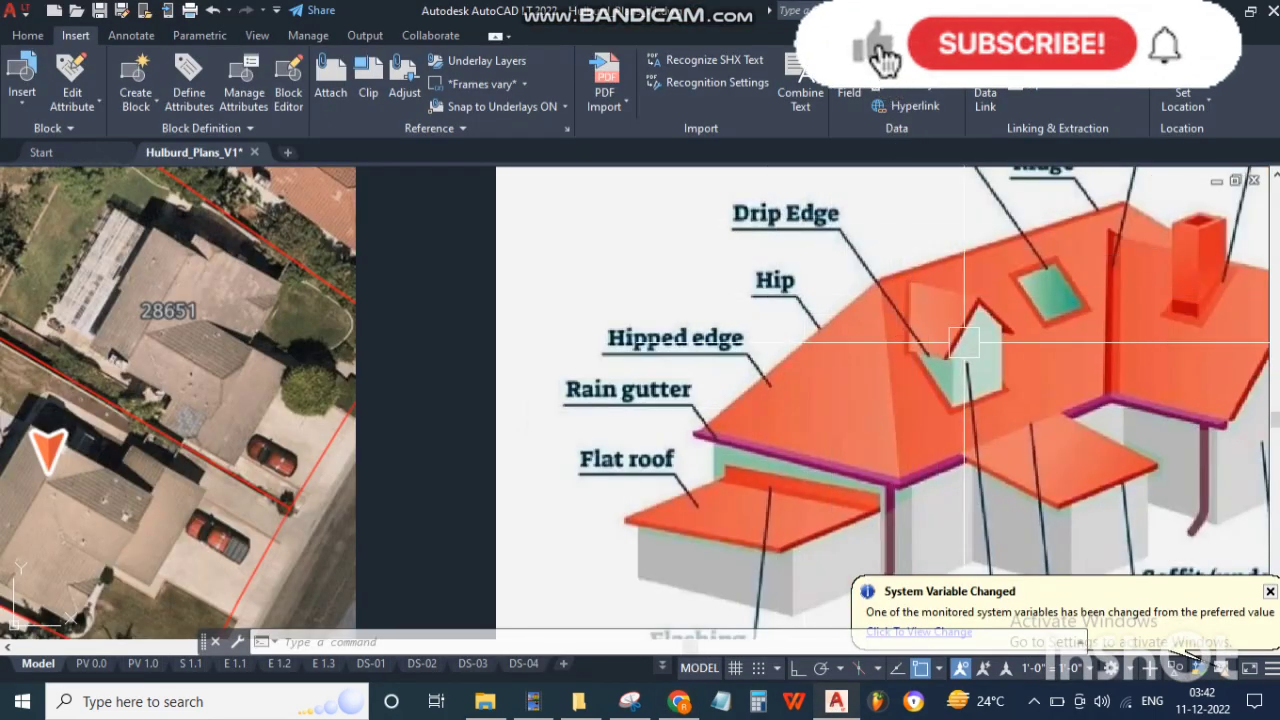
pyautogui.scroll(-3, 964, 342)
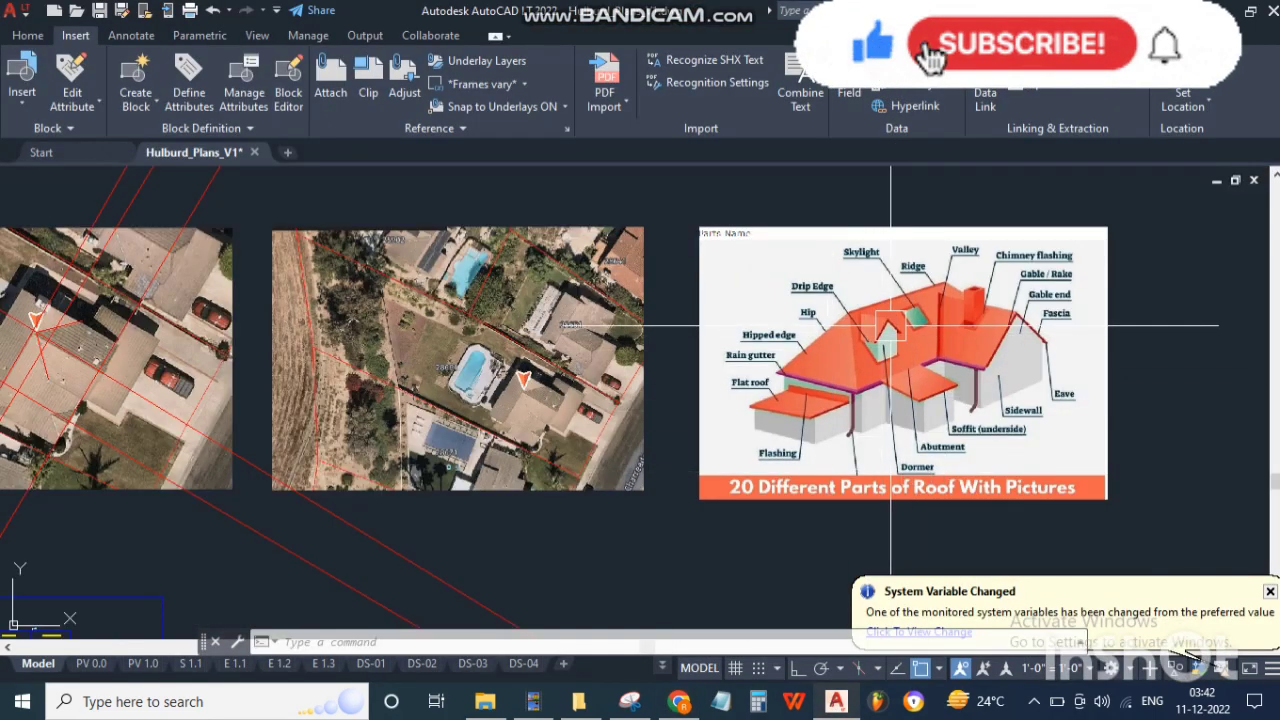
pyautogui.scroll(4, 980, 290)
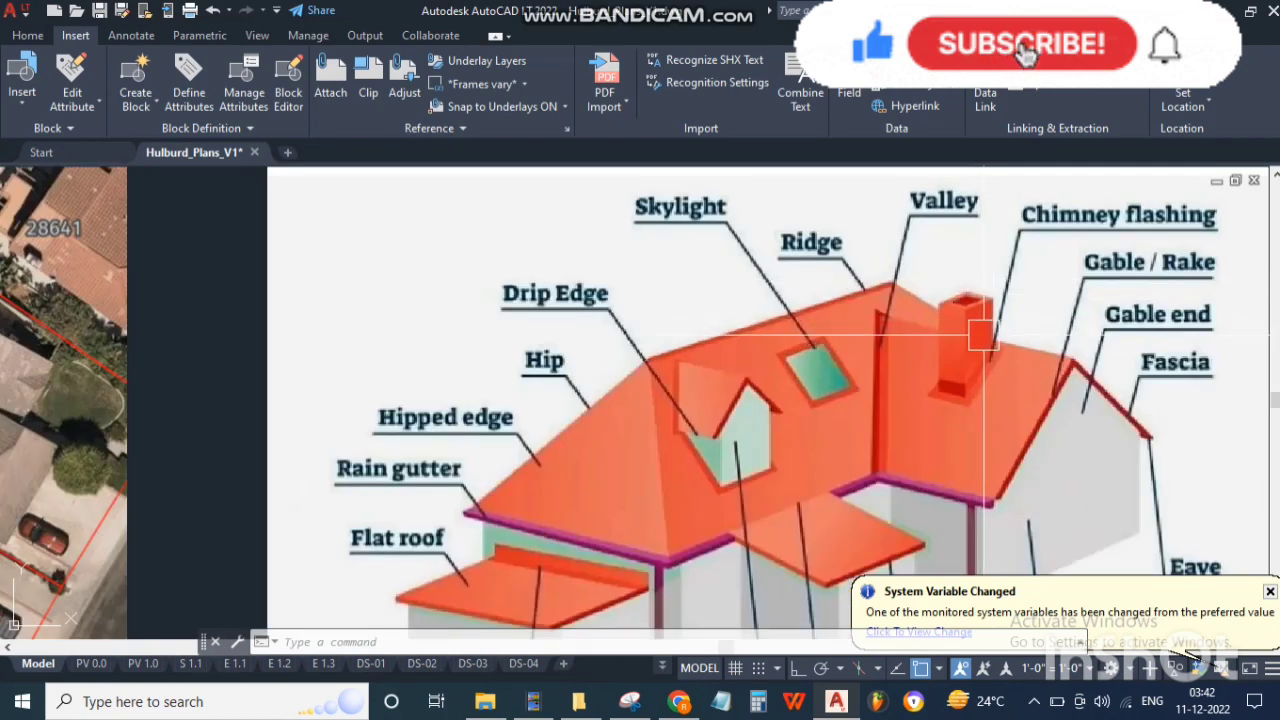
pyautogui.moveTo(1030, 418); pyautogui.dragTo(950, 387, button='middle')
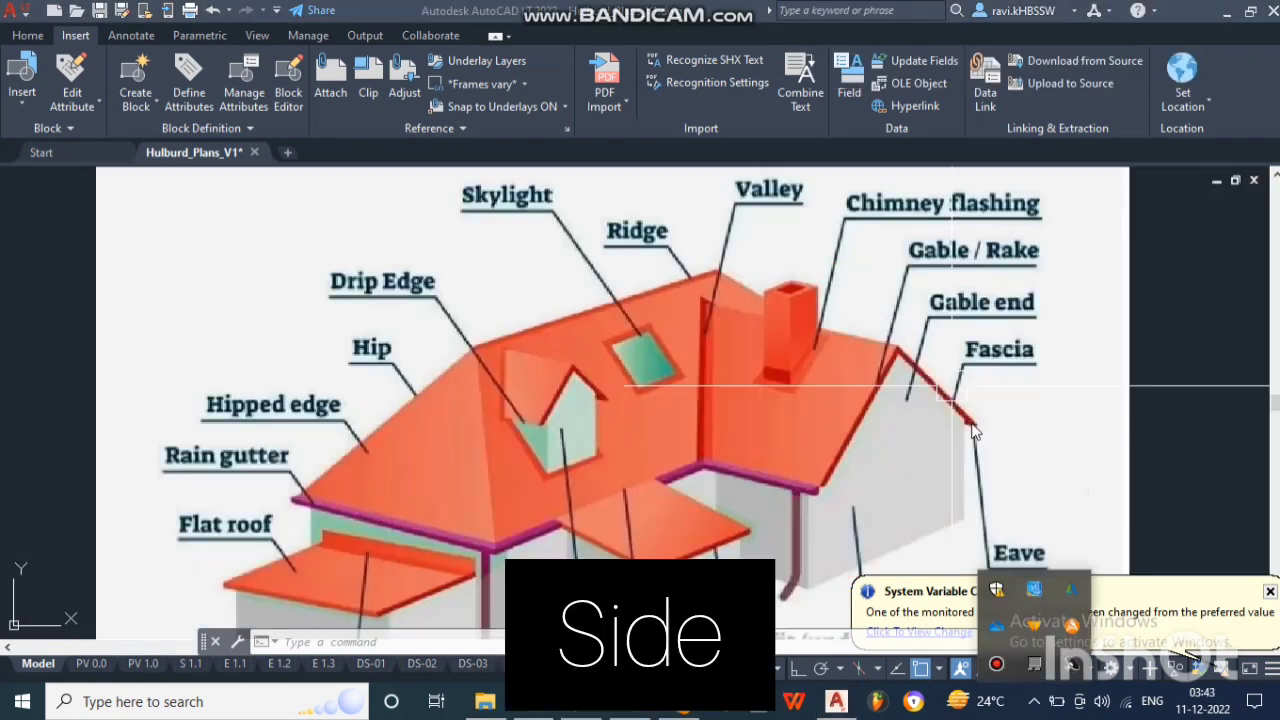
pyautogui.scroll(-6, 824, 462)
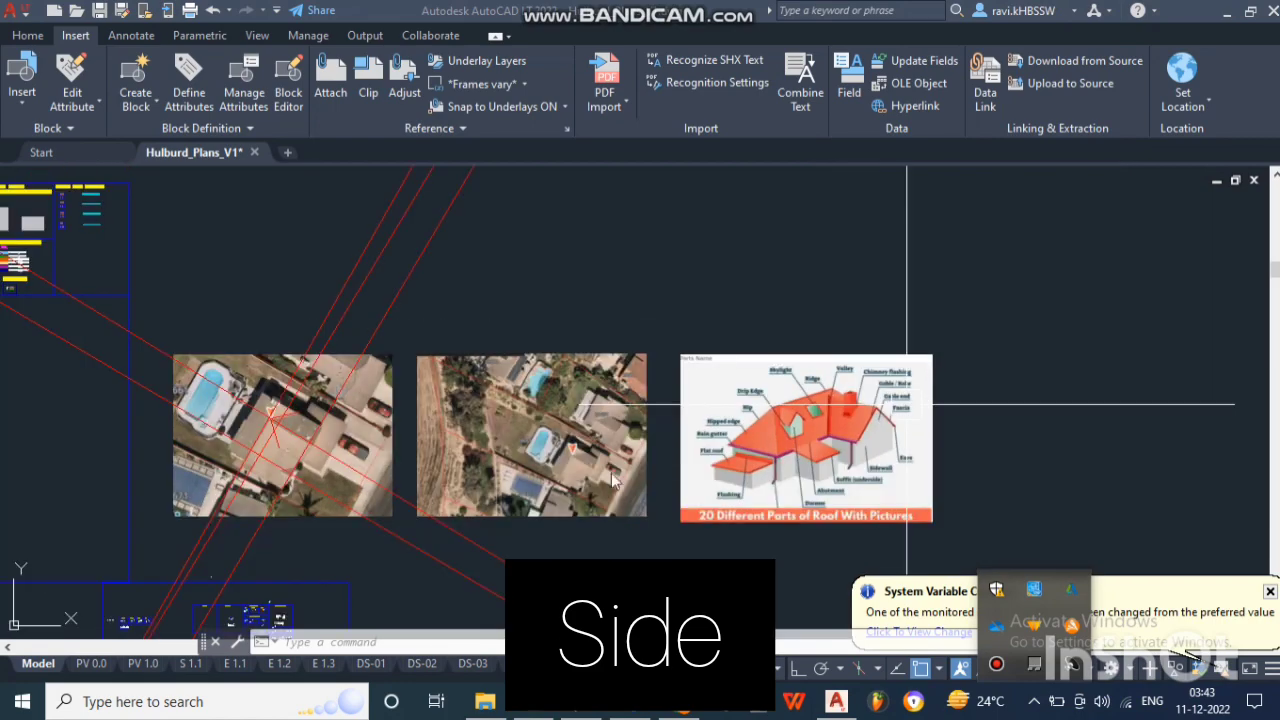
# Step: Erase all the construction, ridge and valley lines drawn over the marked house's roof in the close-up aerial image
pyautogui.scroll(2, 278, 458)
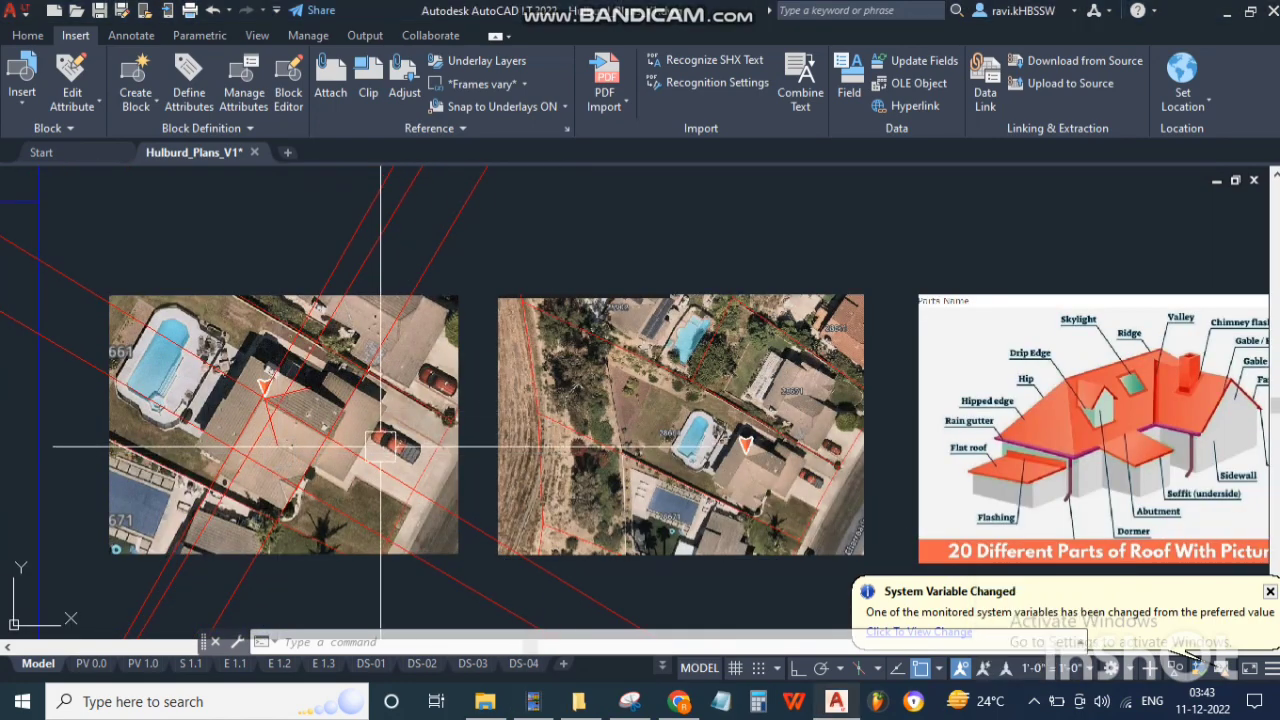
pyautogui.scroll(4, 325, 456)
pyautogui.click(486, 366)
pyautogui.click(92, 516)
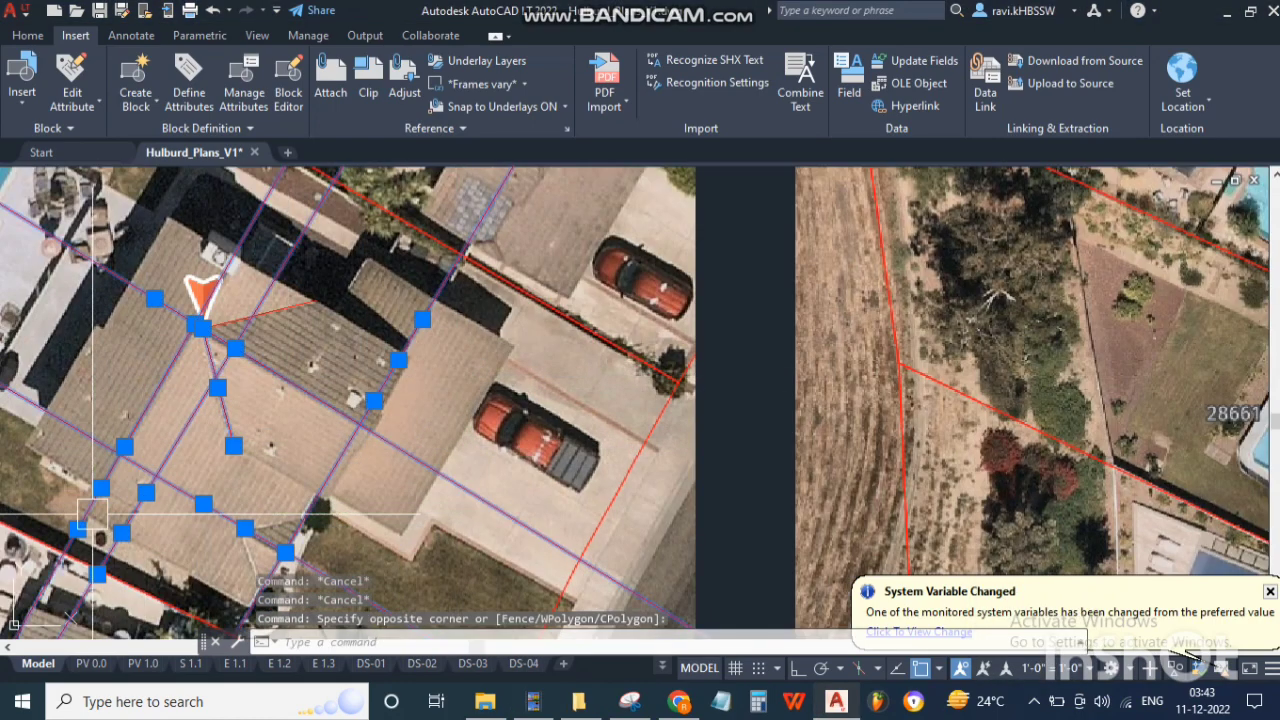
pyautogui.press('Delete')
pyautogui.click(278, 311)
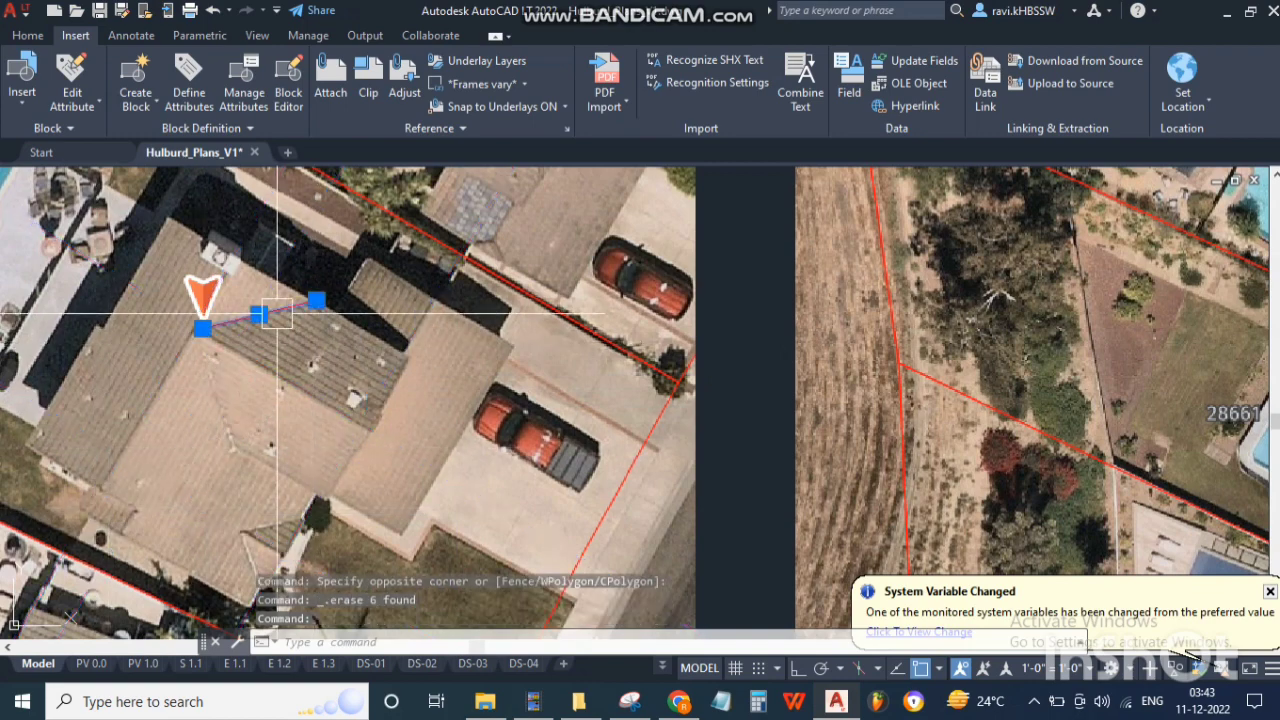
pyautogui.press('Delete')
# Step: Draw a construction line along the garage roof's upper edge, facing the neighbouring house's boundary
pyautogui.scroll(2, 405, 288)
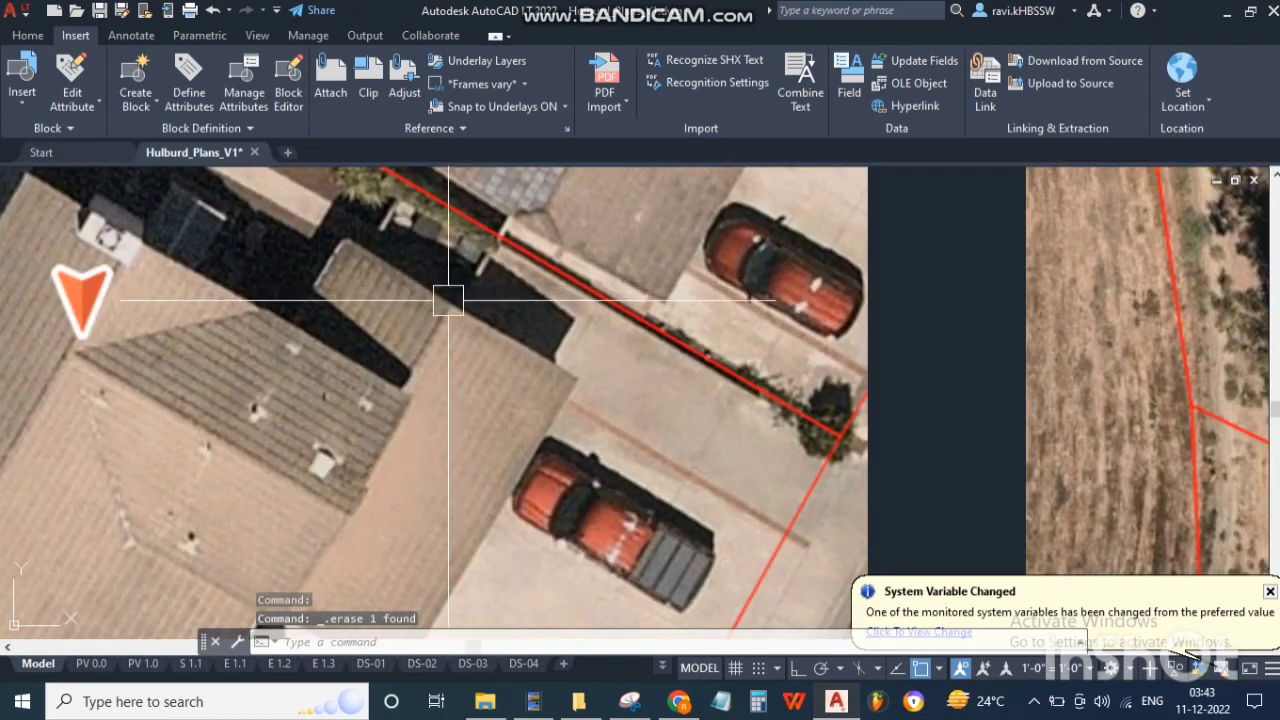
pyautogui.write('xl')
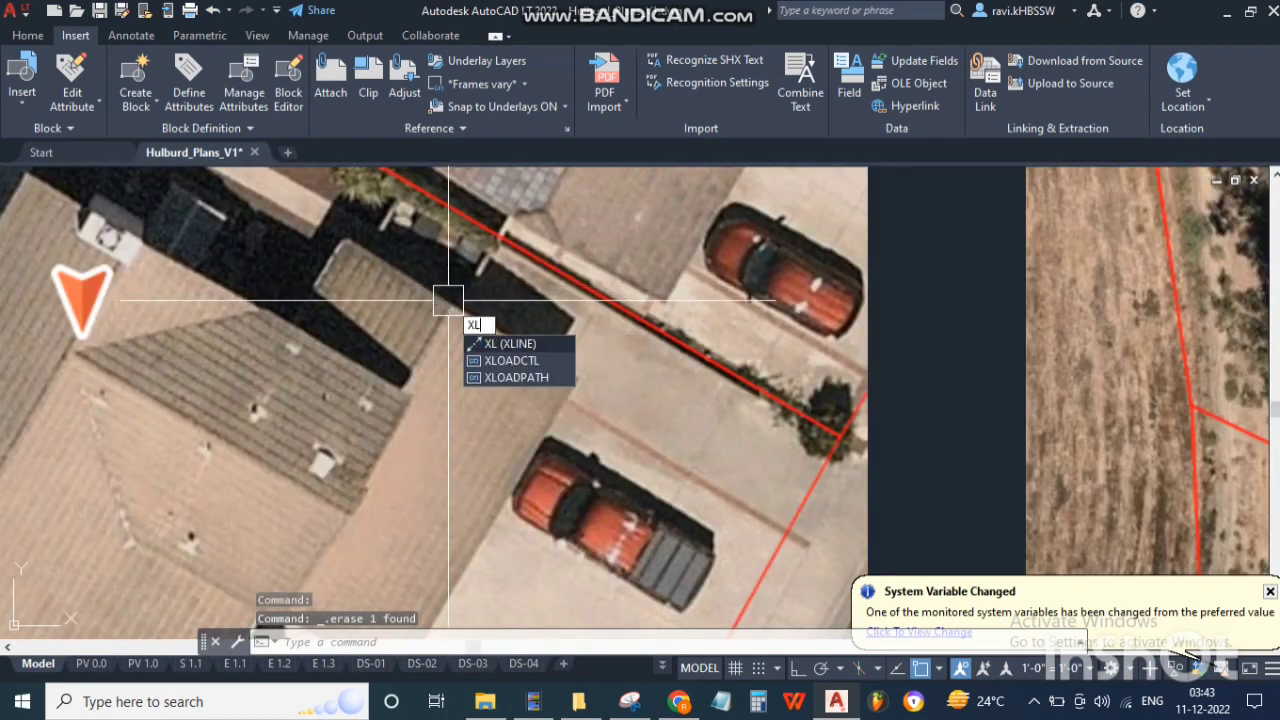
pyautogui.press('Return')
pyautogui.click(348, 240)
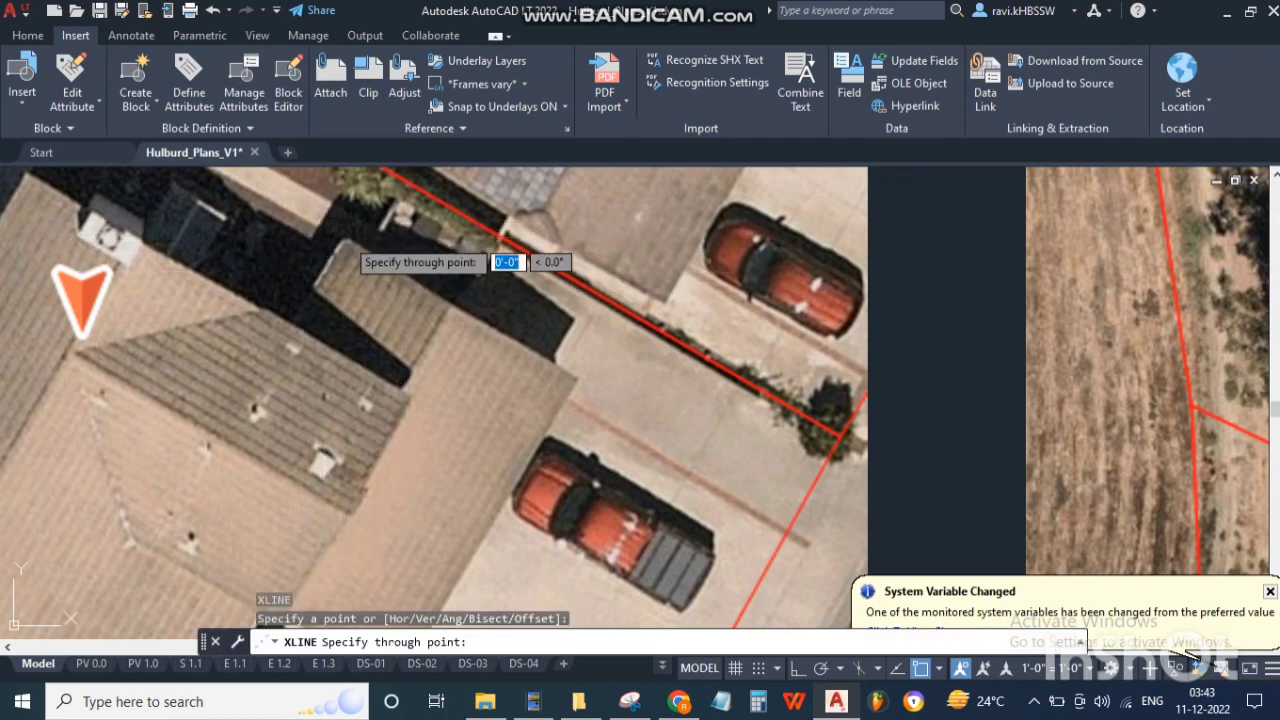
pyautogui.click(557, 360)
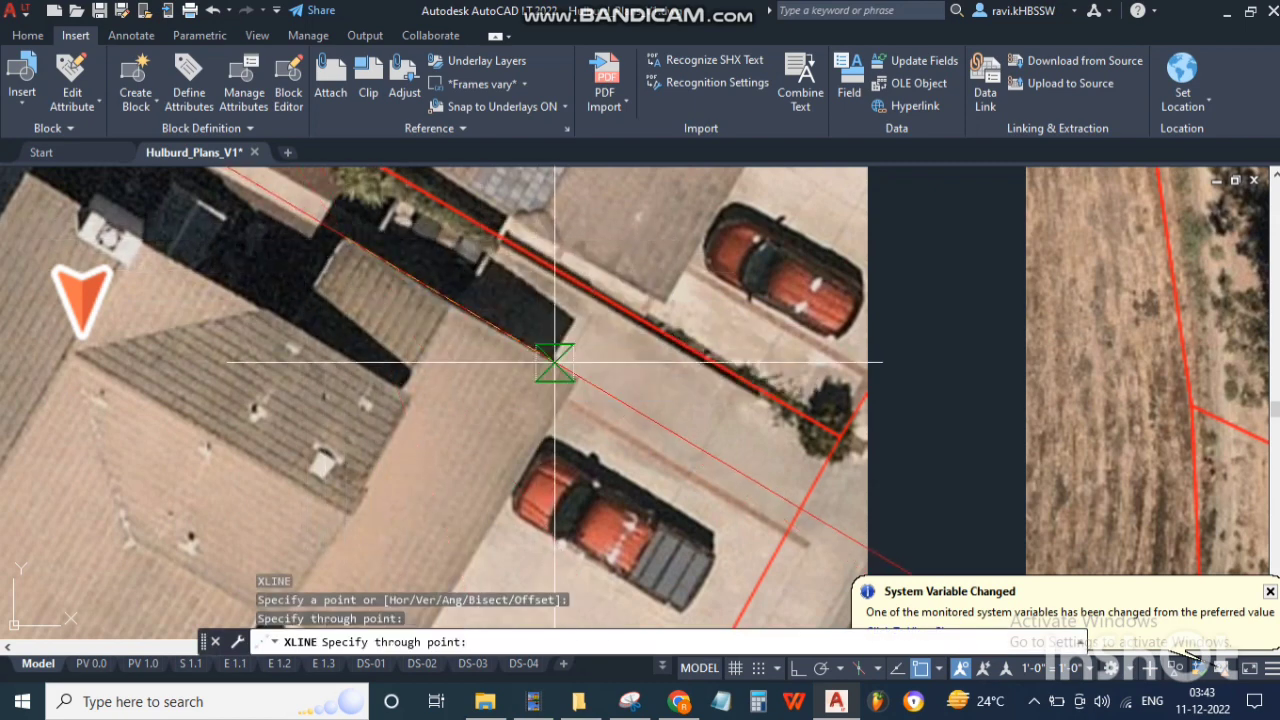
pyautogui.press('Return')
# Step: Draw a construction line from the garage roof's outer corner along its driveway-side eave
pyautogui.press('Return')
pyautogui.click(579, 377)
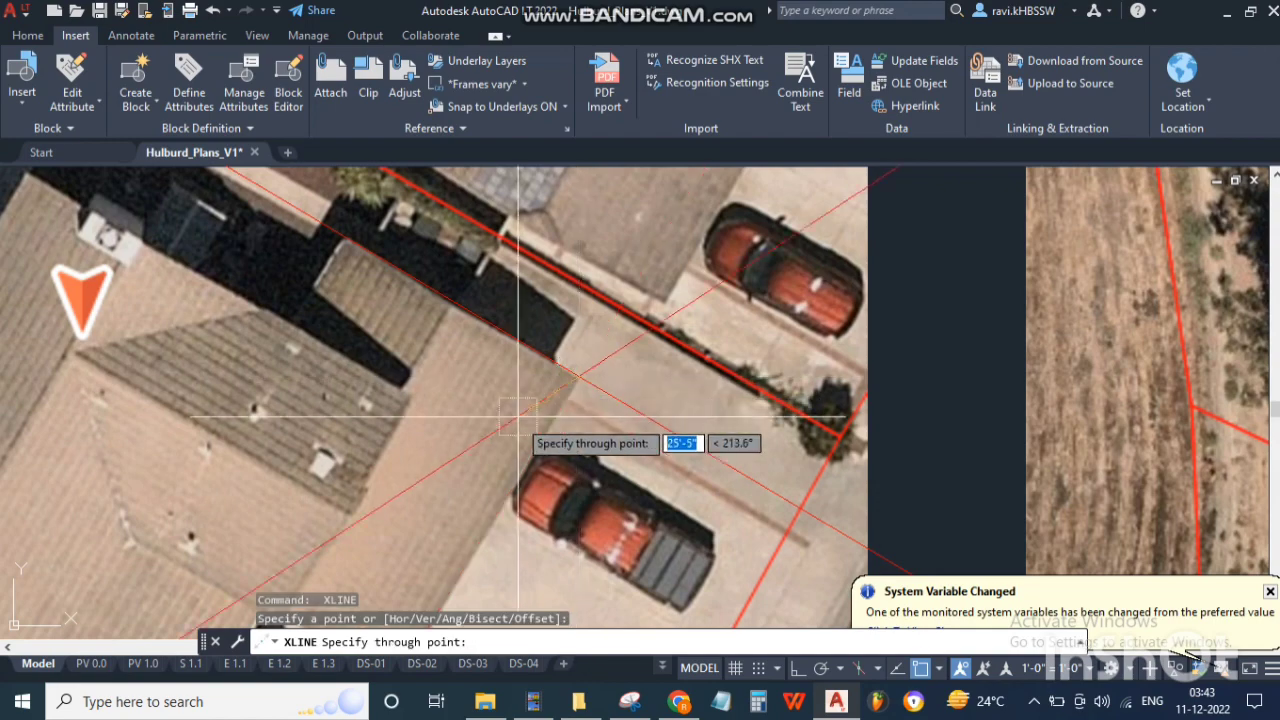
pyautogui.scroll(-5, 500, 470)
pyautogui.scroll(2, 475, 530)
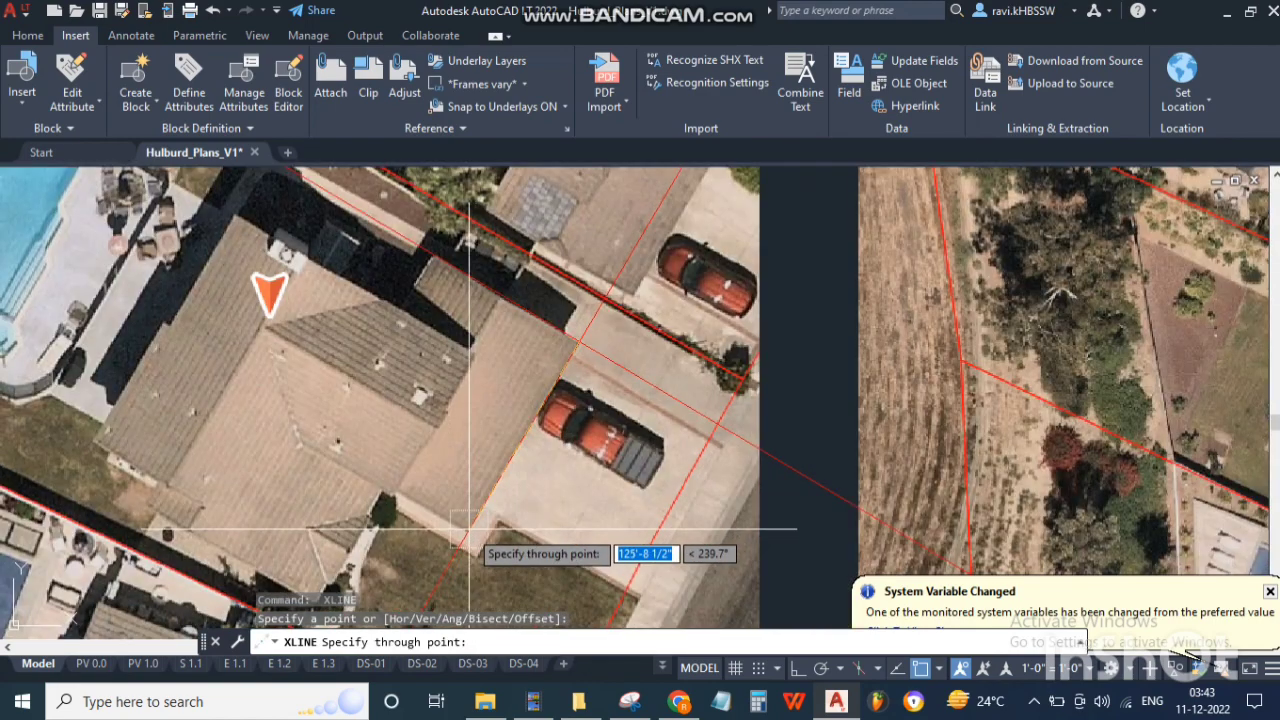
pyautogui.press('Return')
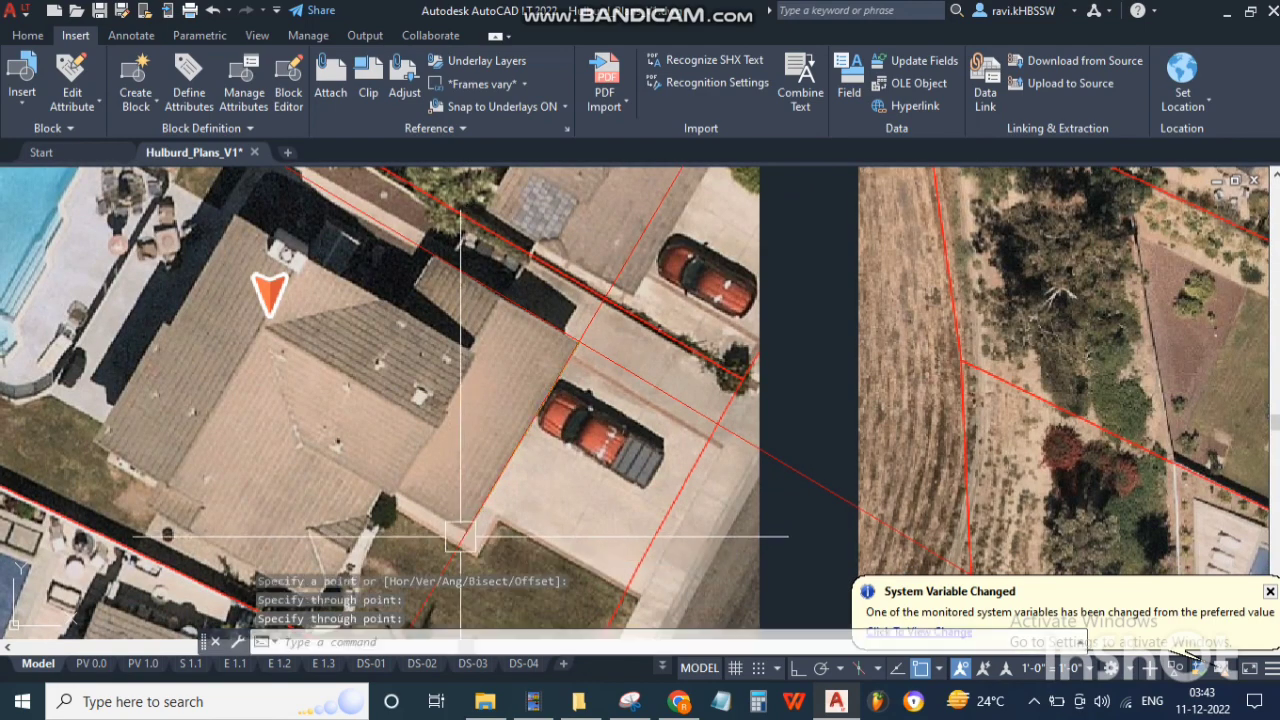
# Step: Draw a construction line along the garage roof's lawn-side edge, starting at its lower driveway corner
pyautogui.press('Return')
pyautogui.click(467, 531)
pyautogui.press('Return')
pyautogui.scroll(4, 407, 518)
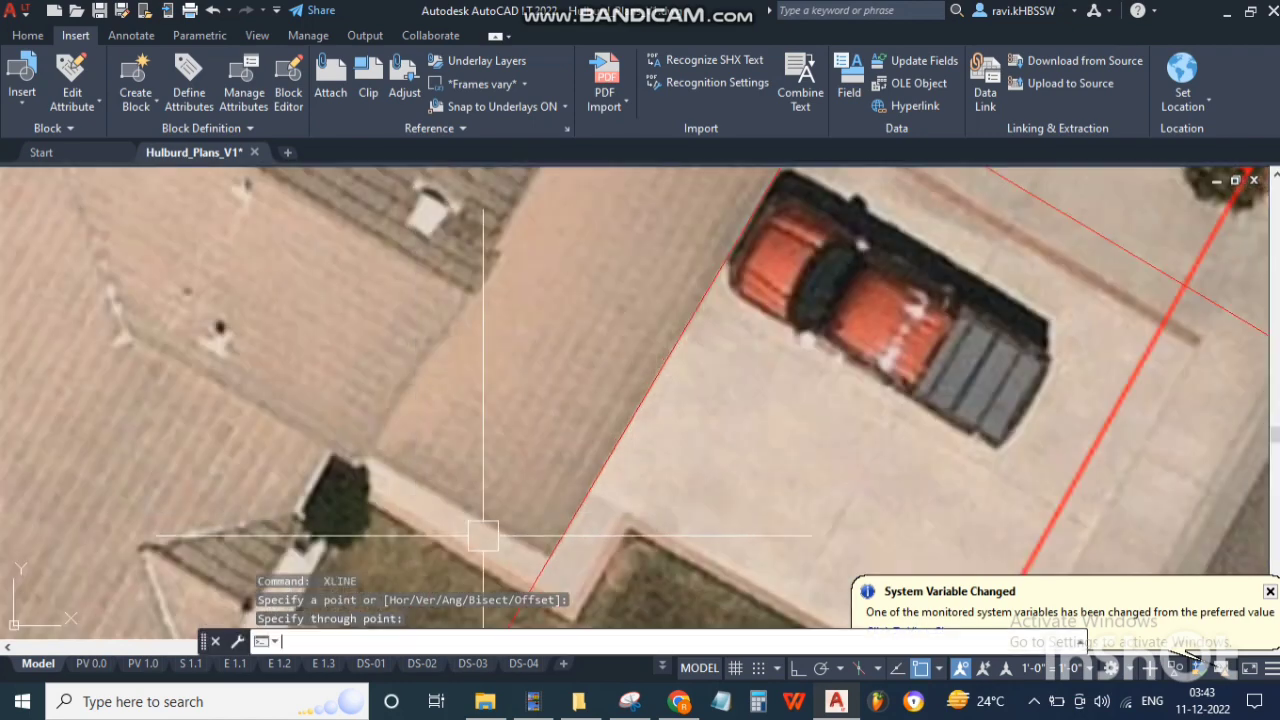
pyautogui.press('Return')
pyautogui.click(546, 543)
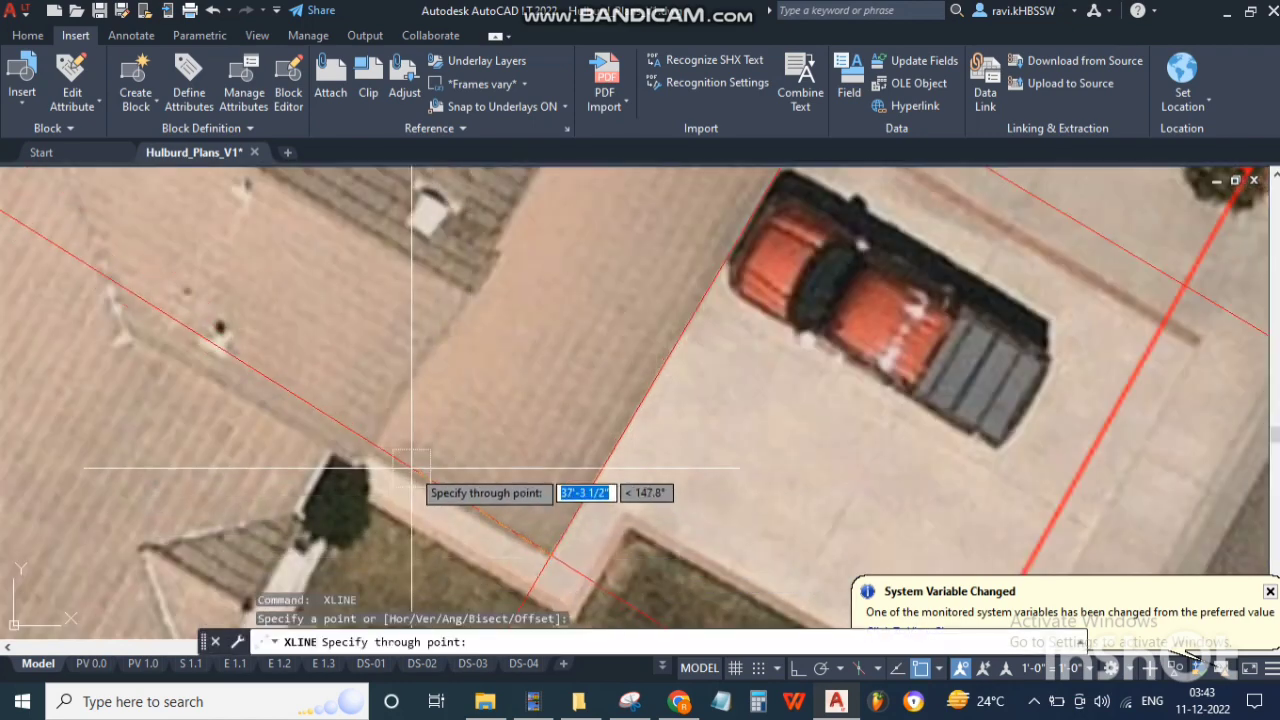
pyautogui.click(412, 478)
pyautogui.press('Return')
# Step: Review the outlined garage roof in the aerial image and compare it with the gable and chimney labels in the roof parts diagram
pyautogui.scroll(-4, 578, 346)
pyautogui.scroll(-4, 594, 277)
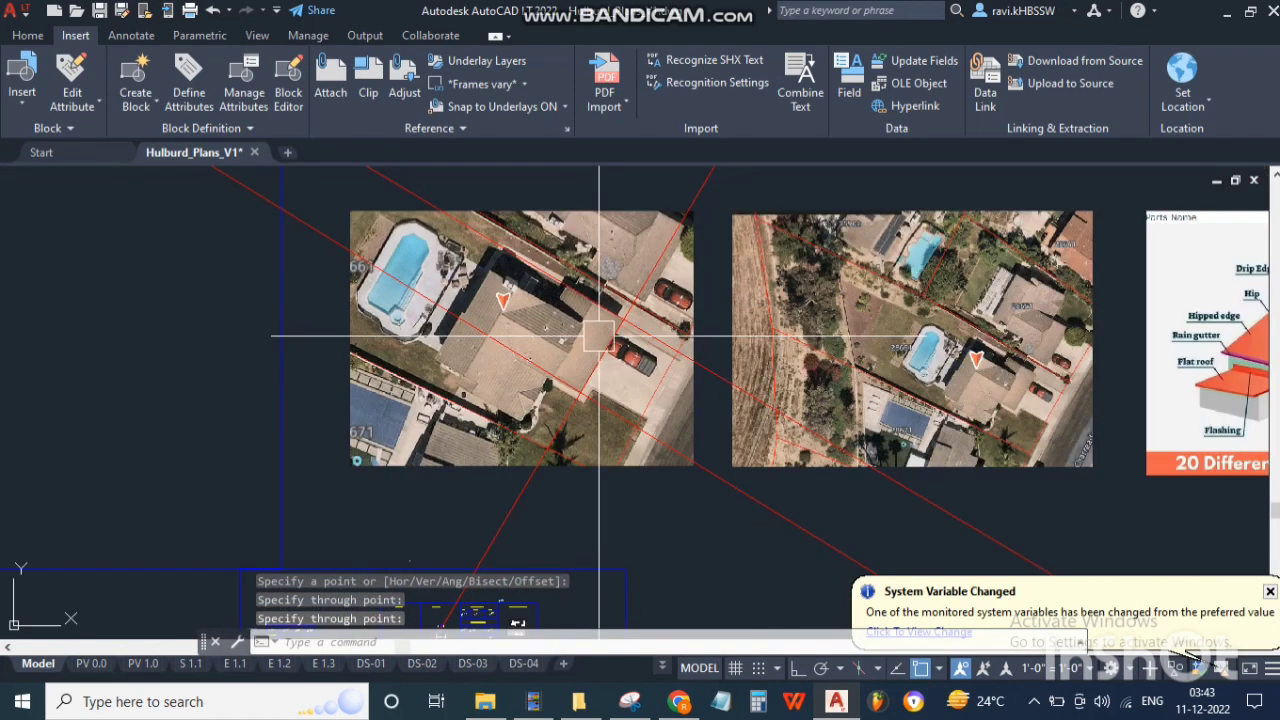
pyautogui.scroll(2, 596, 278)
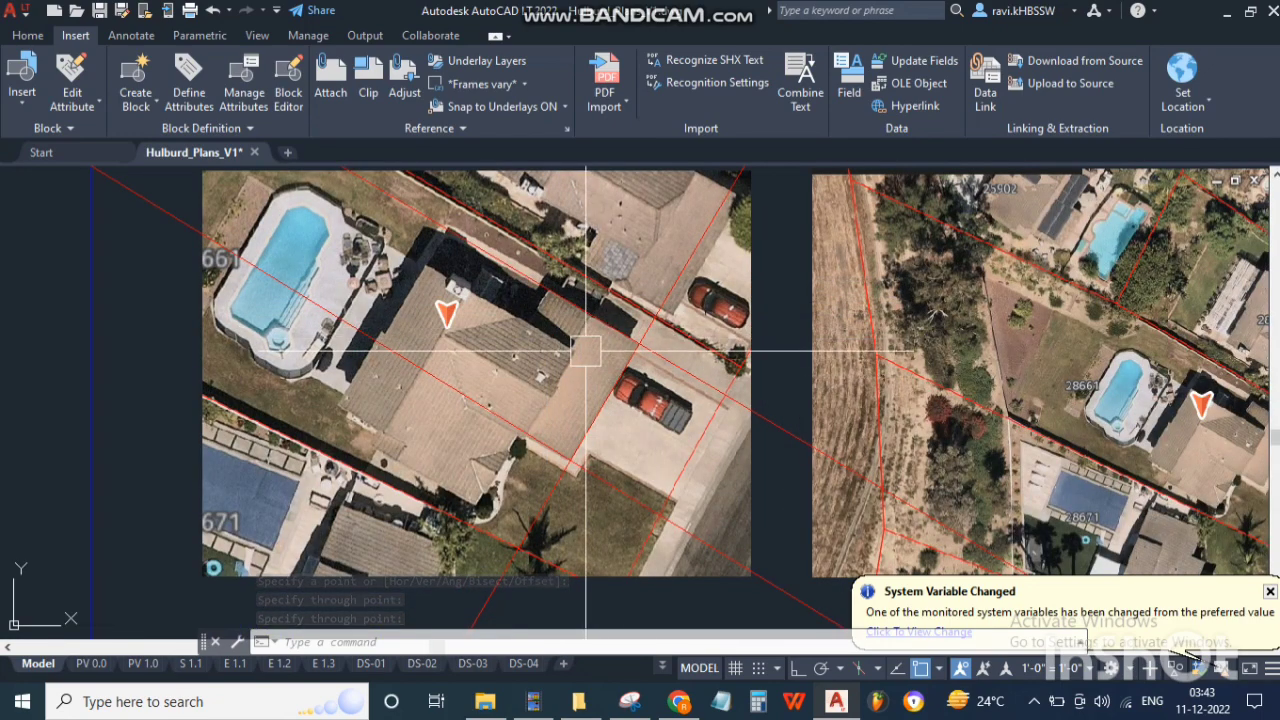
pyautogui.scroll(-6, 645, 353)
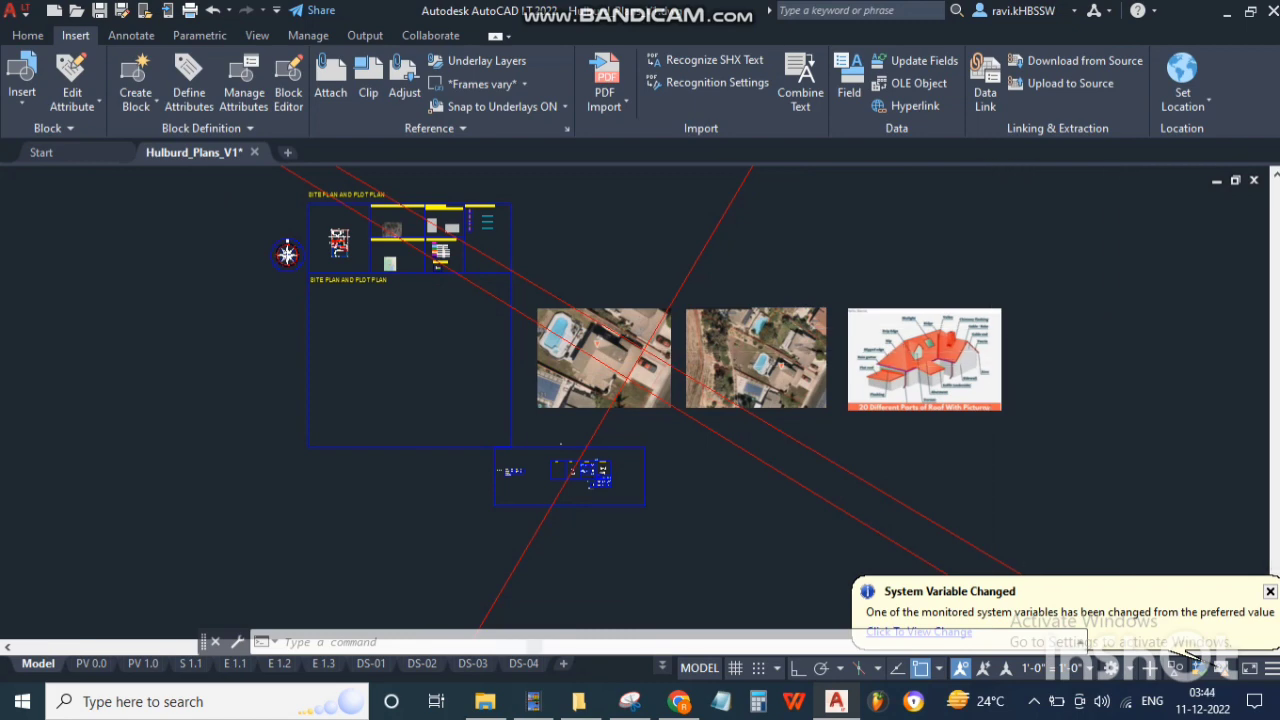
pyautogui.scroll(6, 988, 352)
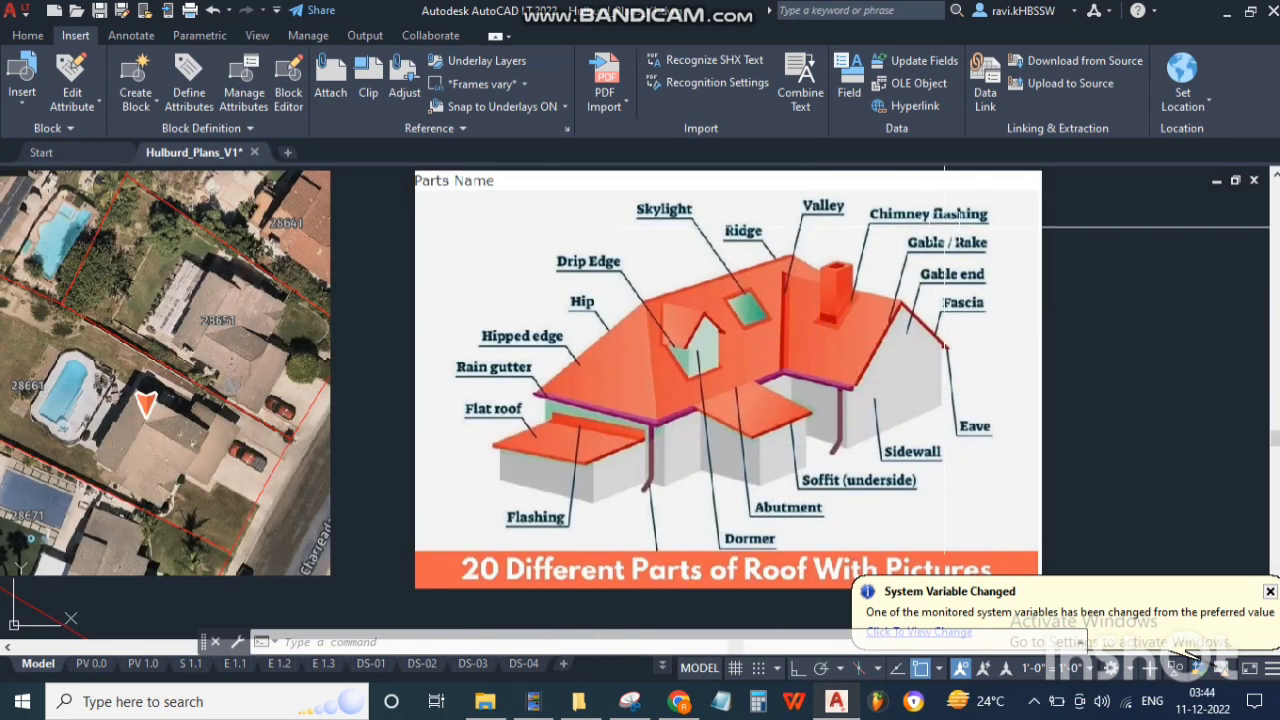
# Step: Switch to Google Maps, locate the marked house in satellite view and open Street View on the road in front of it
pyautogui.click(679, 701)
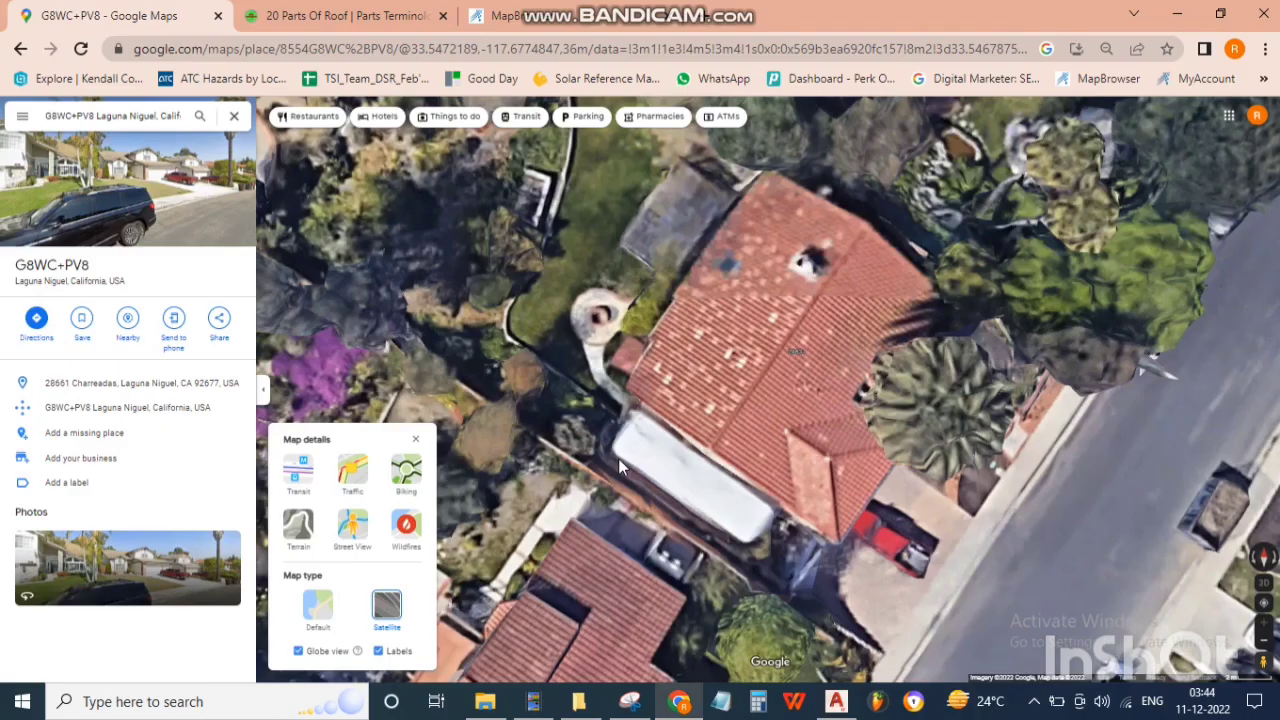
pyautogui.moveTo(823, 477); pyautogui.dragTo(877, 267)
pyautogui.moveTo(811, 362); pyautogui.dragTo(879, 223)
pyautogui.moveTo(820, 470); pyautogui.dragTo(886, 345)
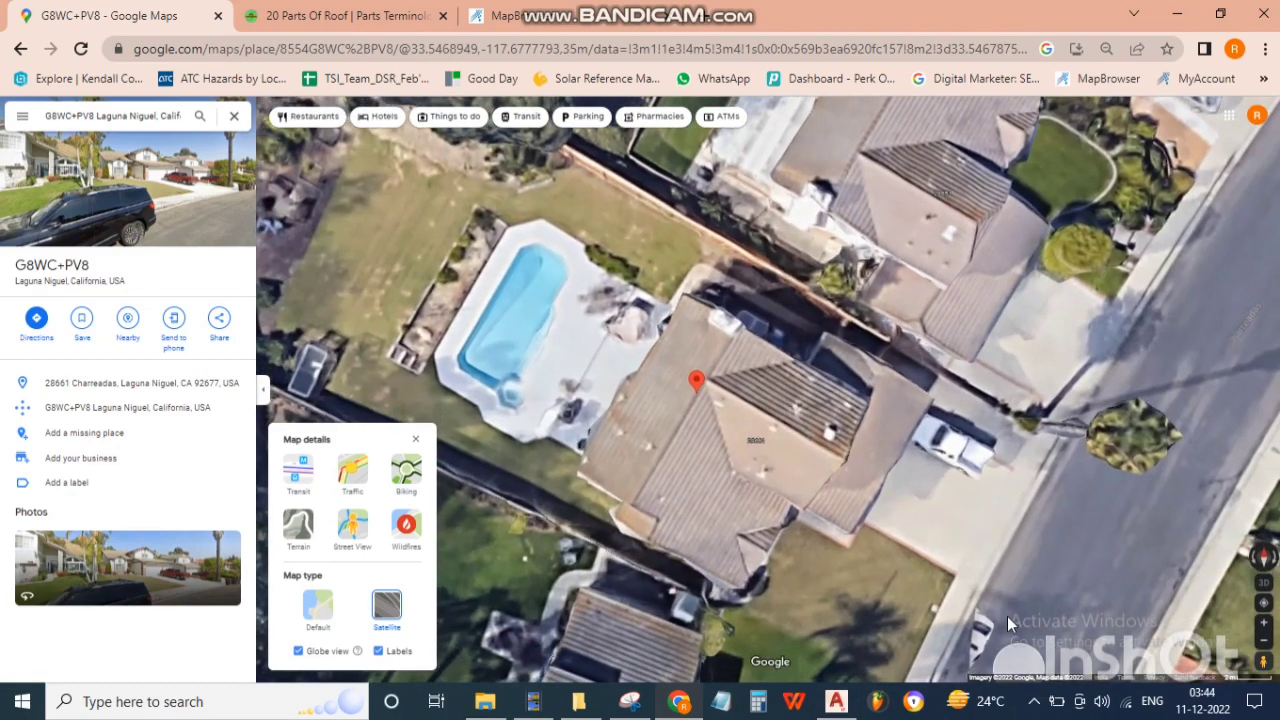
pyautogui.moveTo(1007, 616); pyautogui.dragTo(898, 543)
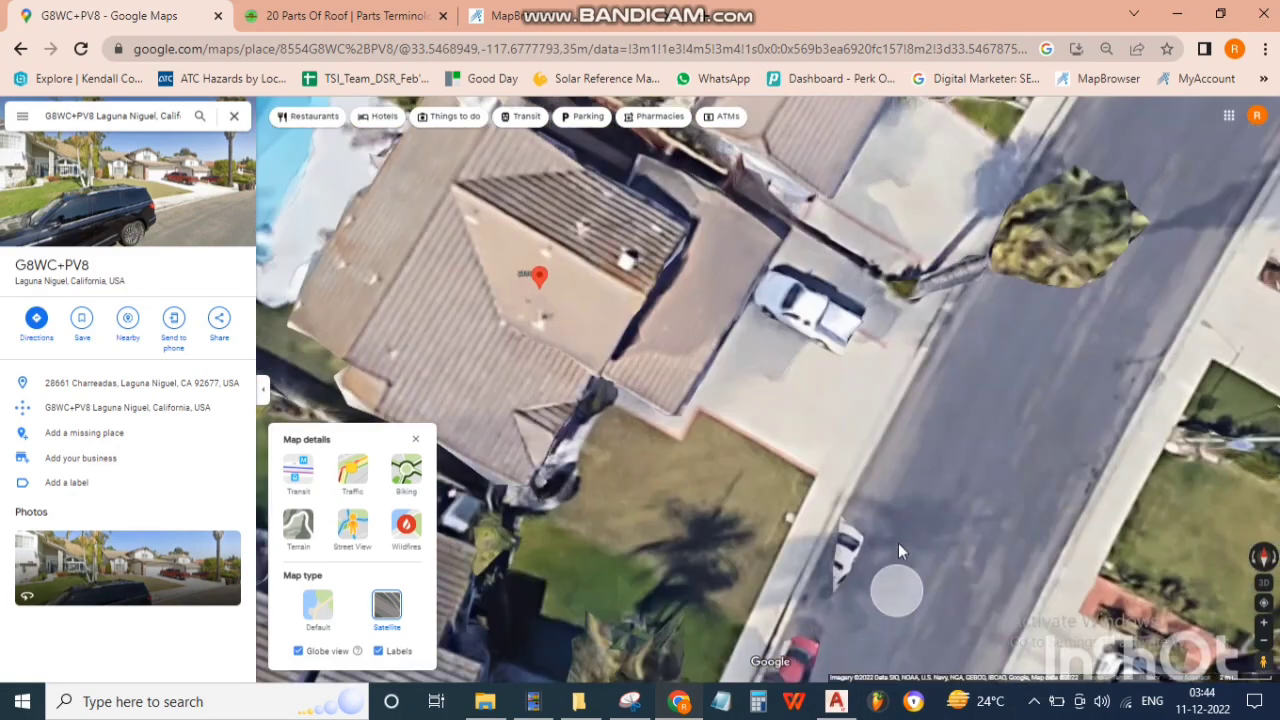
pyautogui.click(898, 543)
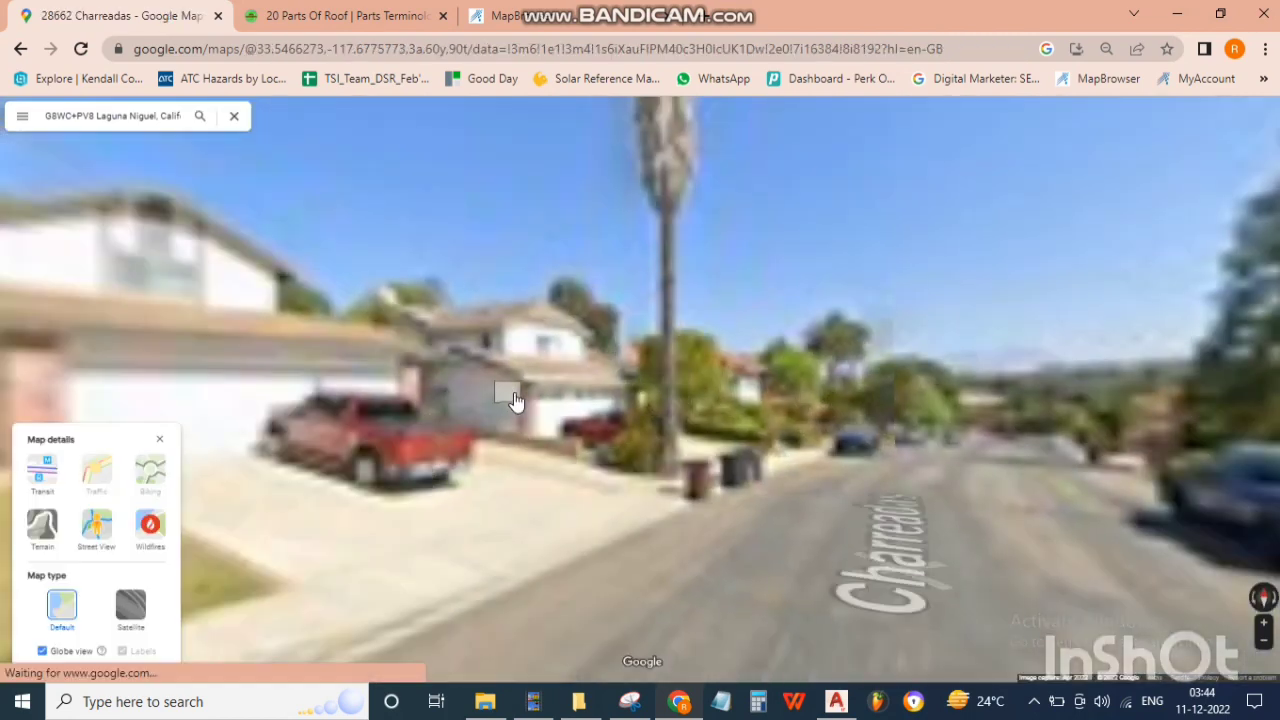
# Step: Examine the upper-storey gable and the garage roof on the front of the house in Street View
pyautogui.moveTo(521, 394); pyautogui.dragTo(842, 382)
pyautogui.click(555, 268)
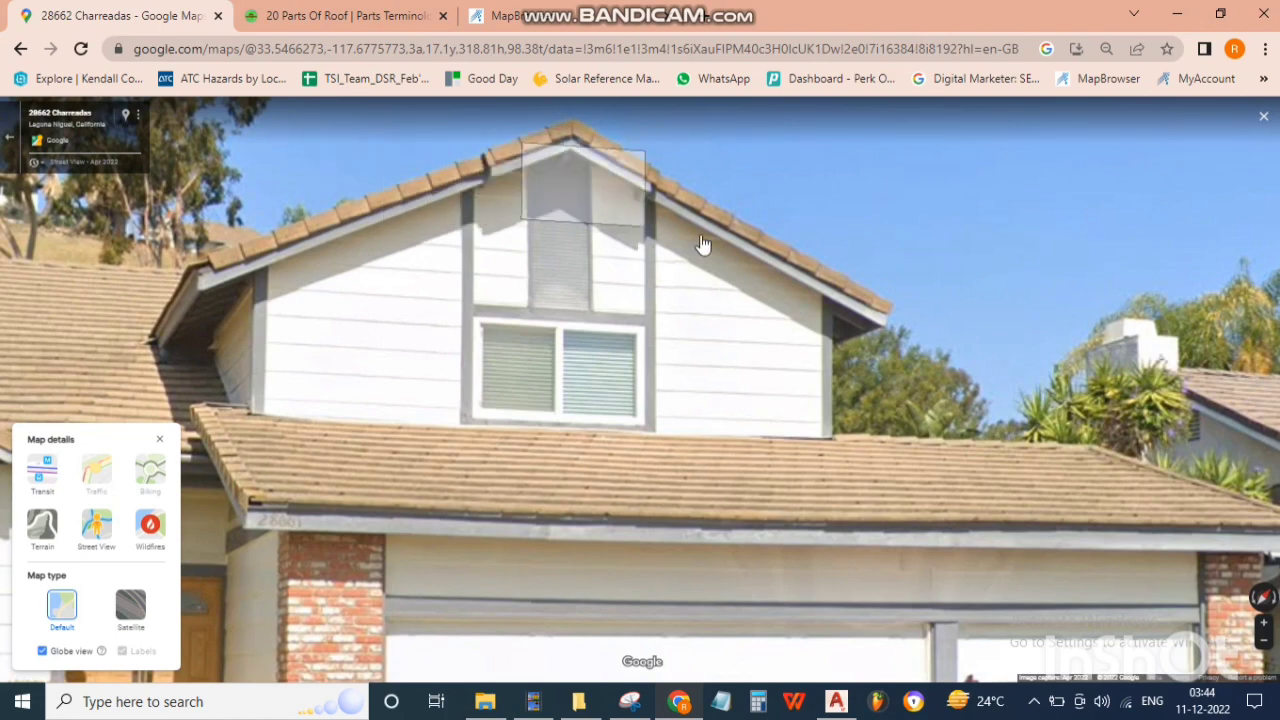
pyautogui.scroll(-3, 680, 320)
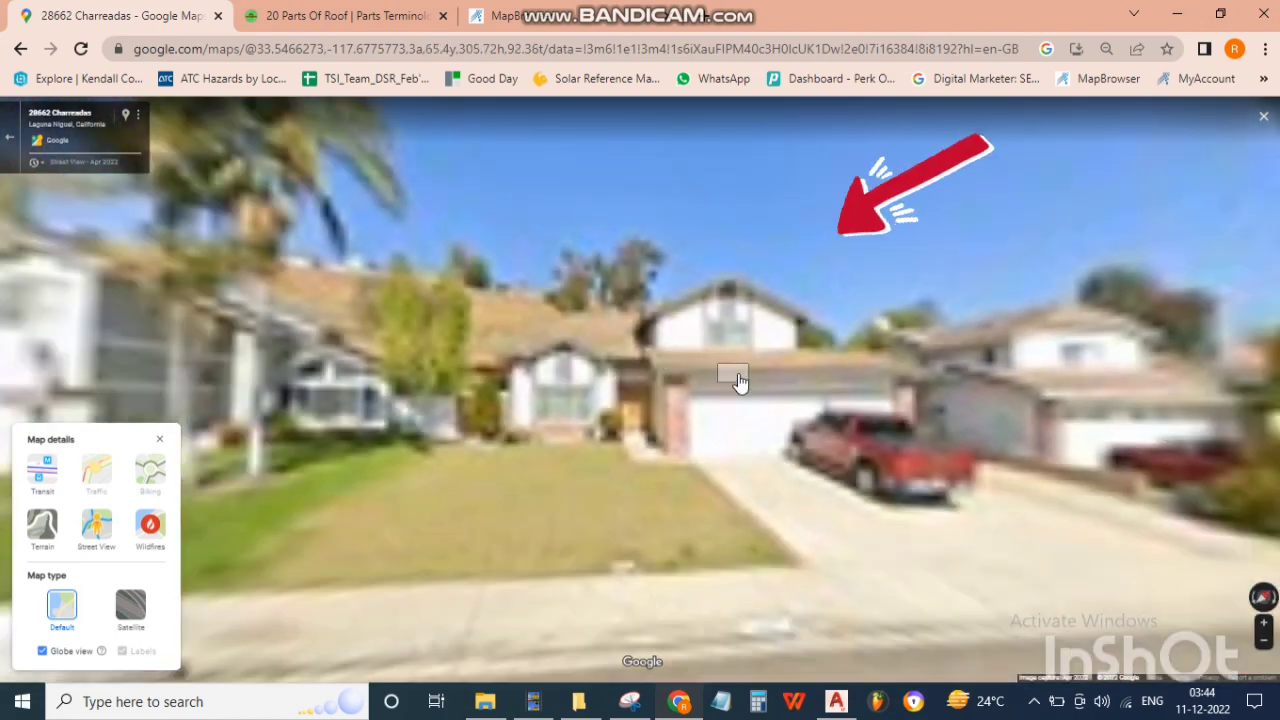
pyautogui.click(738, 381)
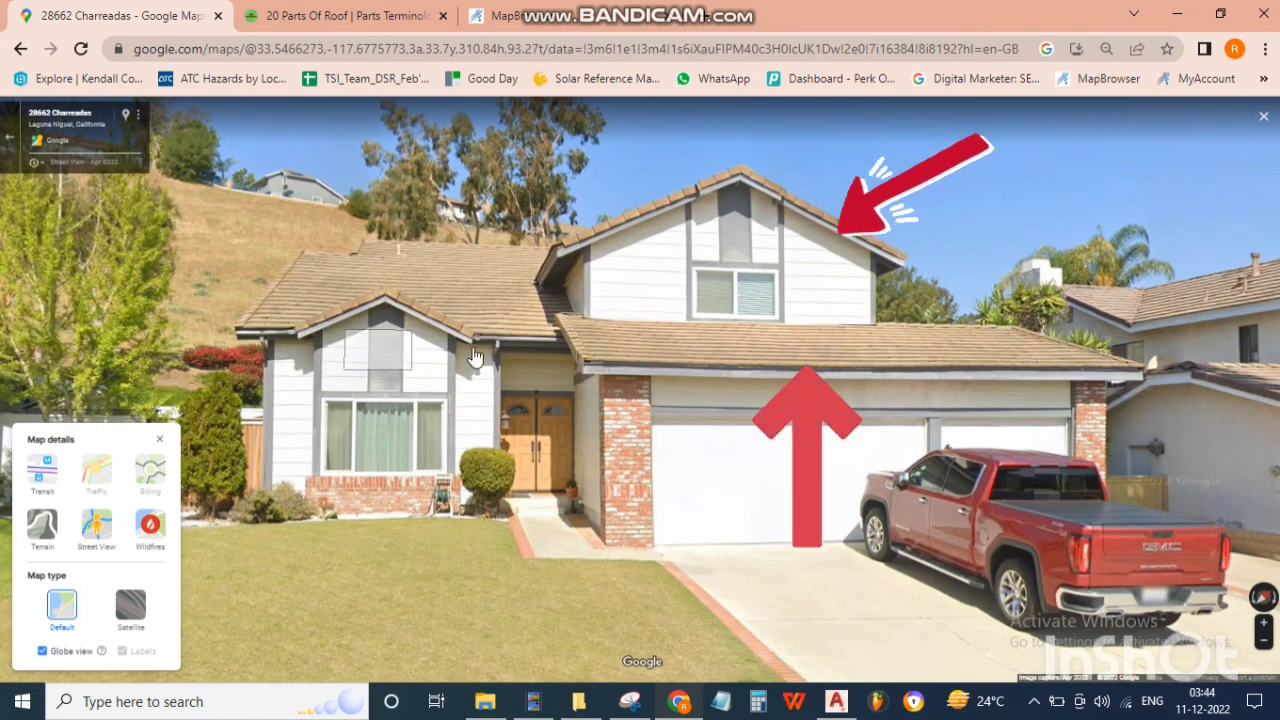
# Step: Look along the street in Street View to examine the chimneys and roof edges of the neighbouring houses
pyautogui.moveTo(790, 324); pyautogui.dragTo(538, 314)
pyautogui.scroll(3, 780, 278)
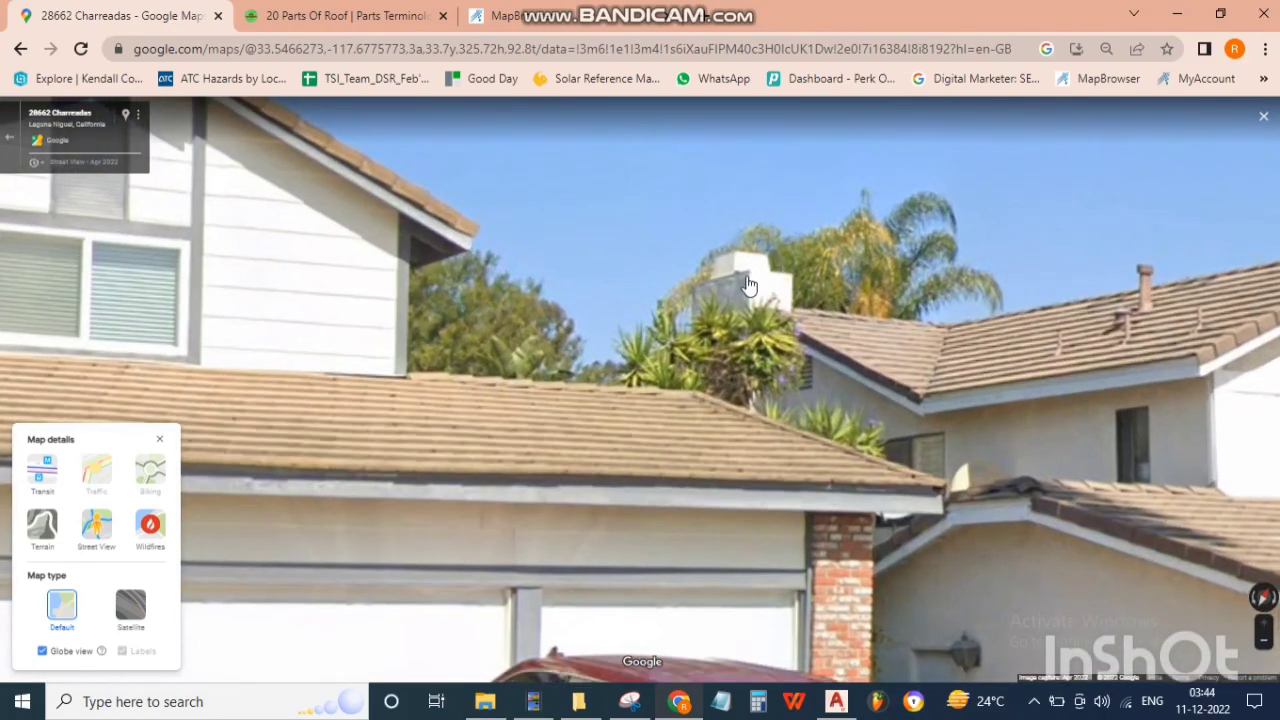
pyautogui.moveTo(780, 285); pyautogui.dragTo(290, 290)
pyautogui.moveTo(1125, 495); pyautogui.dragTo(800, 364)
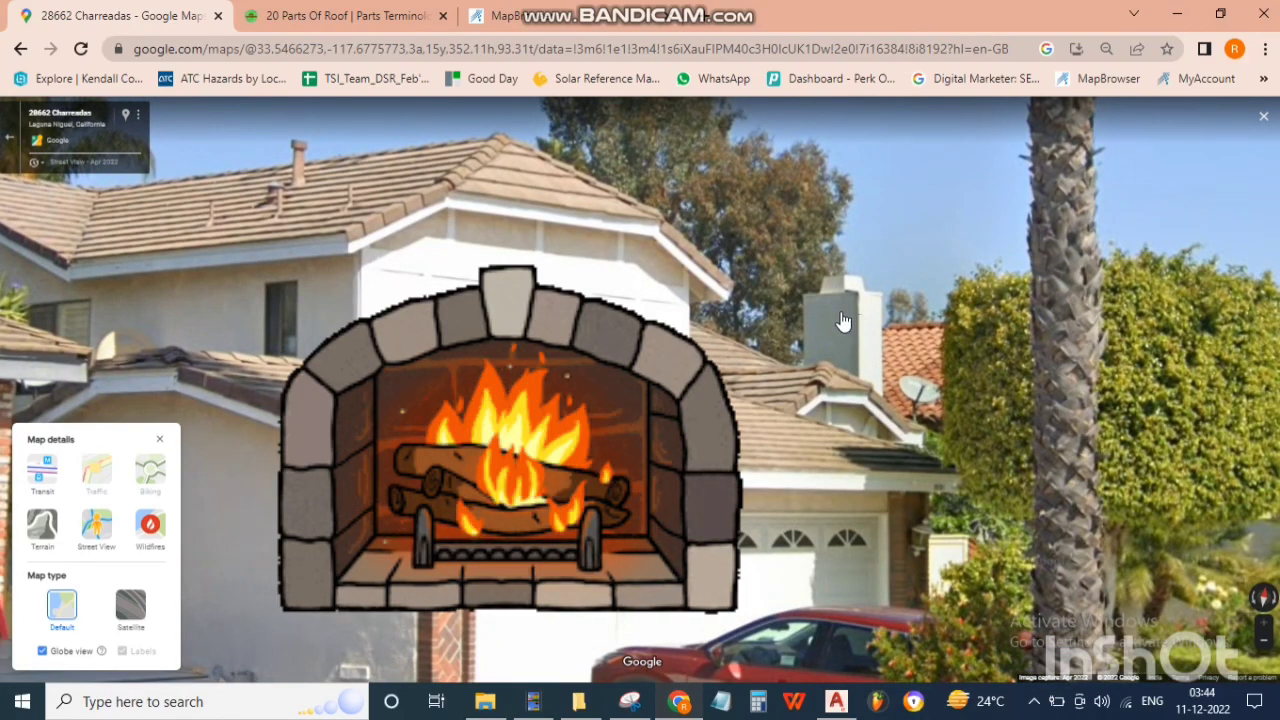
pyautogui.scroll(-3, 850, 322)
# Step: Switch back to AutoCAD and return from the roof parts diagram to the close-up aerial image of the house
pyautogui.click(838, 705)
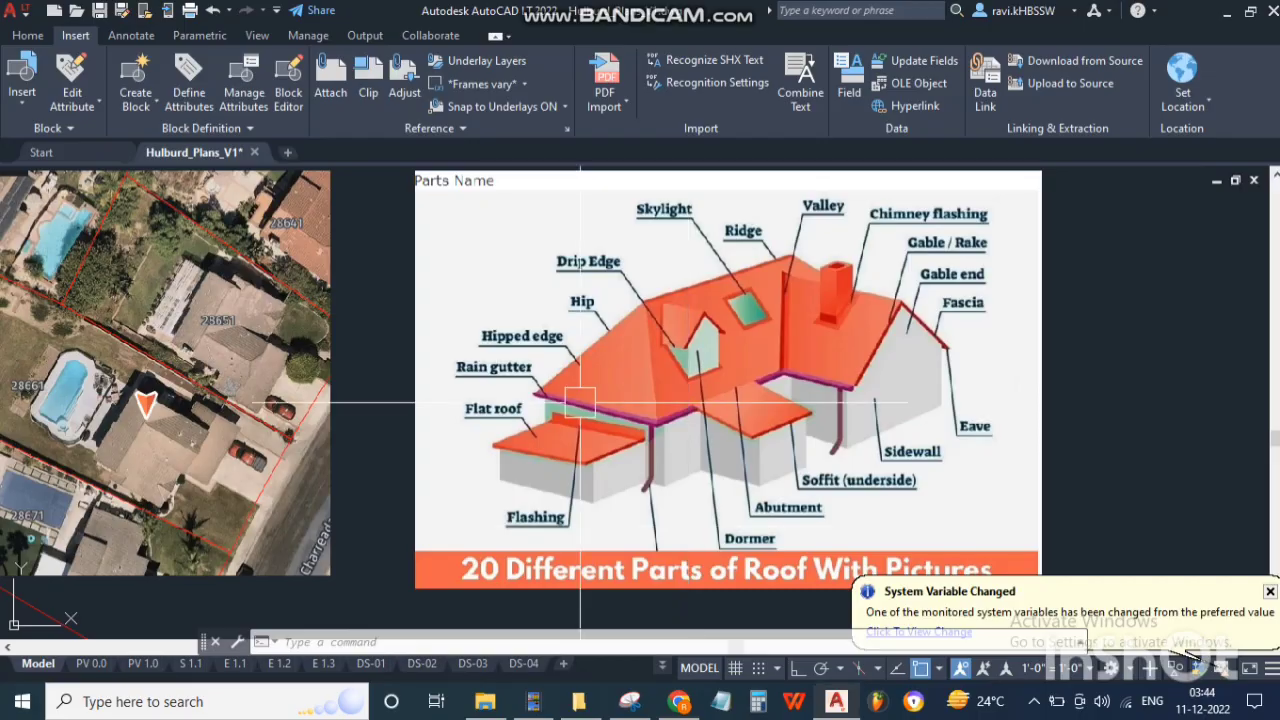
pyautogui.scroll(-5, 582, 403)
pyautogui.moveTo(299, 379)
pyautogui.mouseDown(button='middle')
pyautogui.moveTo(383, 411)
pyautogui.moveTo(498, 427)
pyautogui.mouseUp(button='middle')
pyautogui.scroll(5, 56, 386)
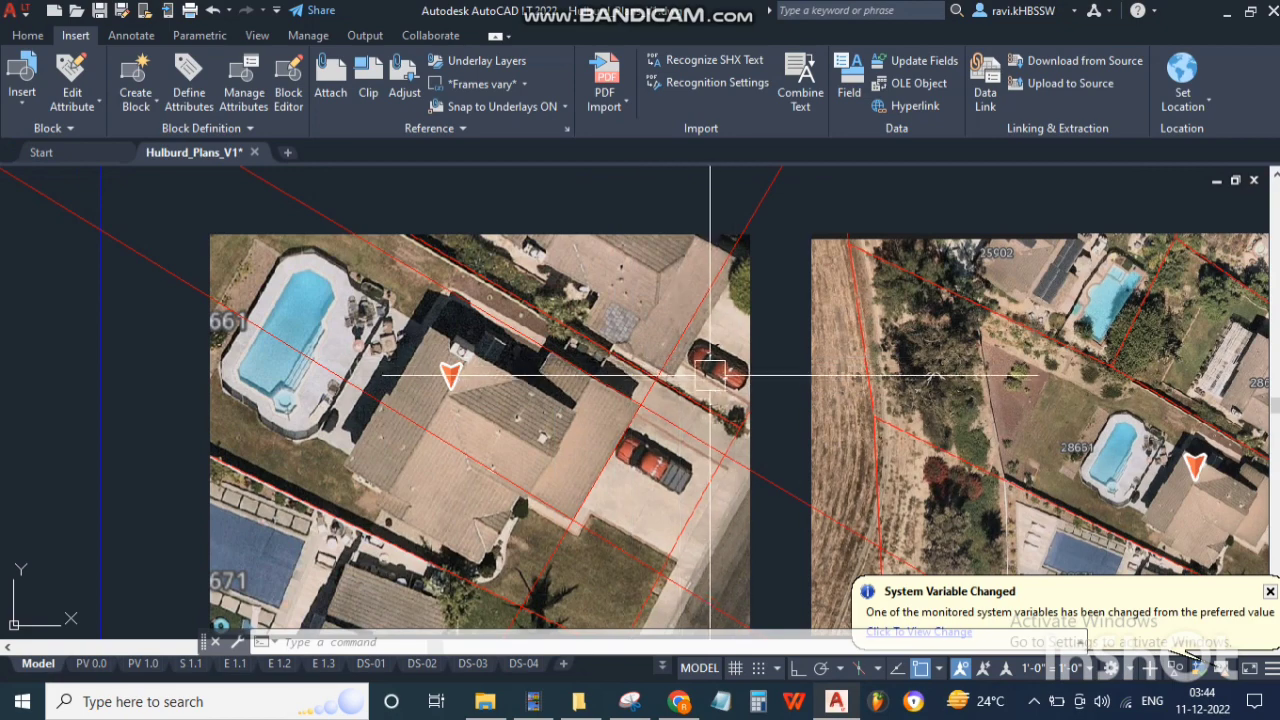
# Step: Erase the three construction lines outlining the garage roof in the aerial image
pyautogui.click(707, 377)
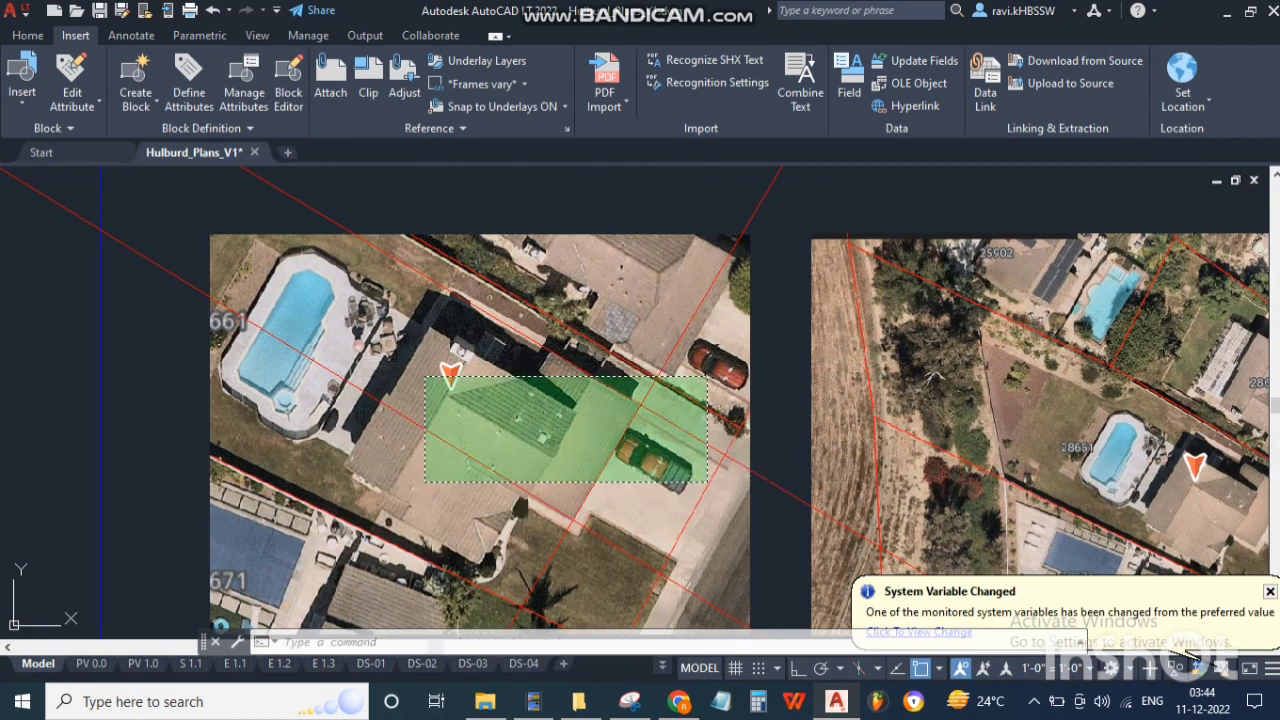
pyautogui.click(426, 483)
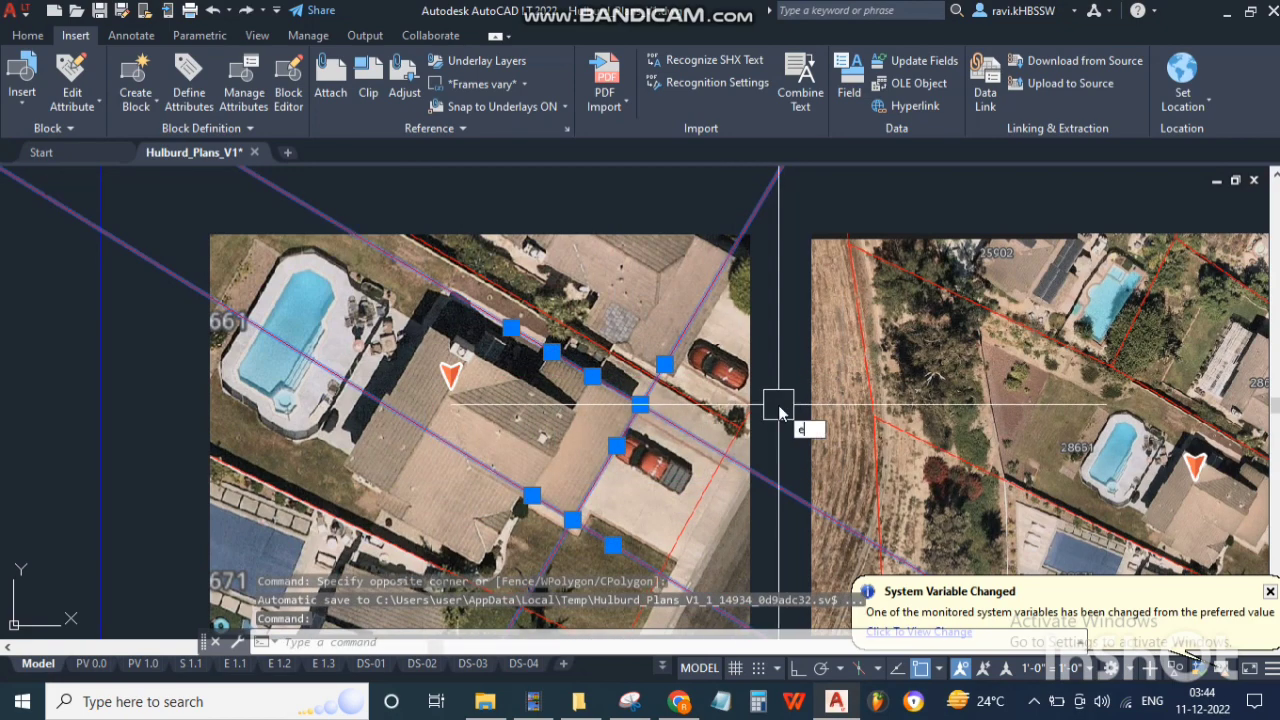
pyautogui.write('e')
pyautogui.press('Return')
# Step: Draw a construction line along the garage roof's driveway-side eave, starting from its lower corner
pyautogui.scroll(2, 563, 519)
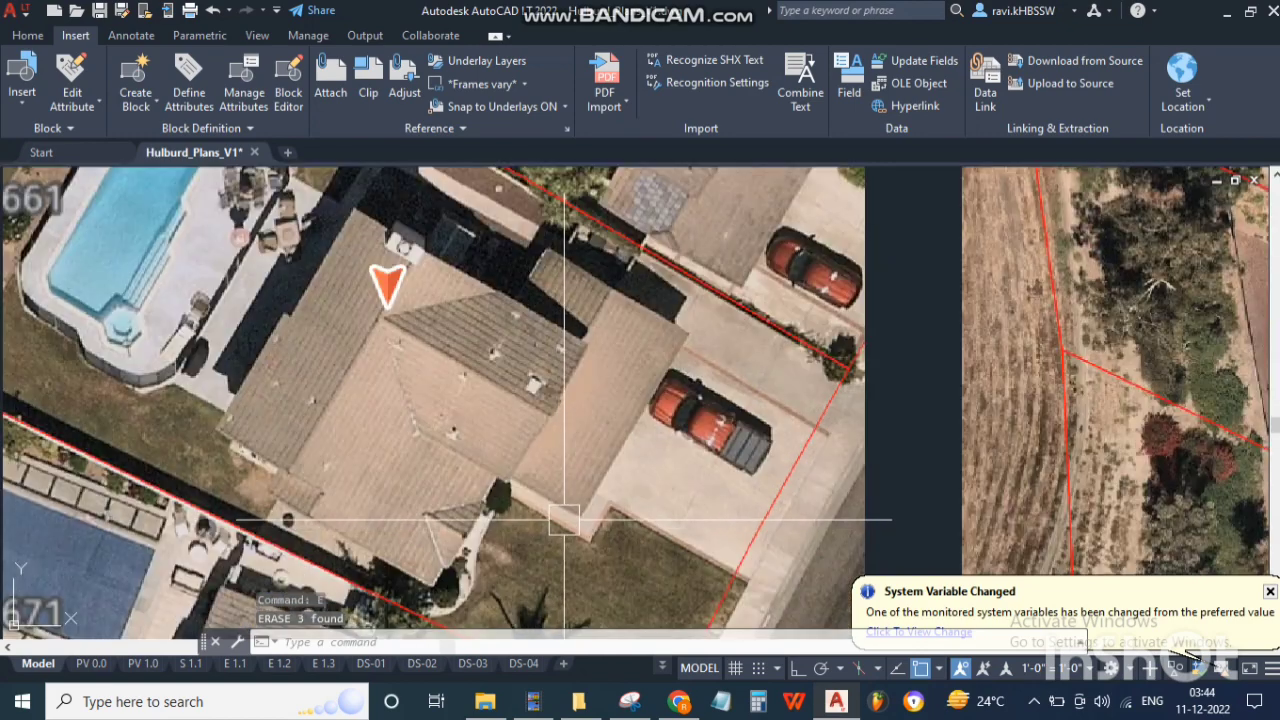
pyautogui.write('l')
pyautogui.press('Return')
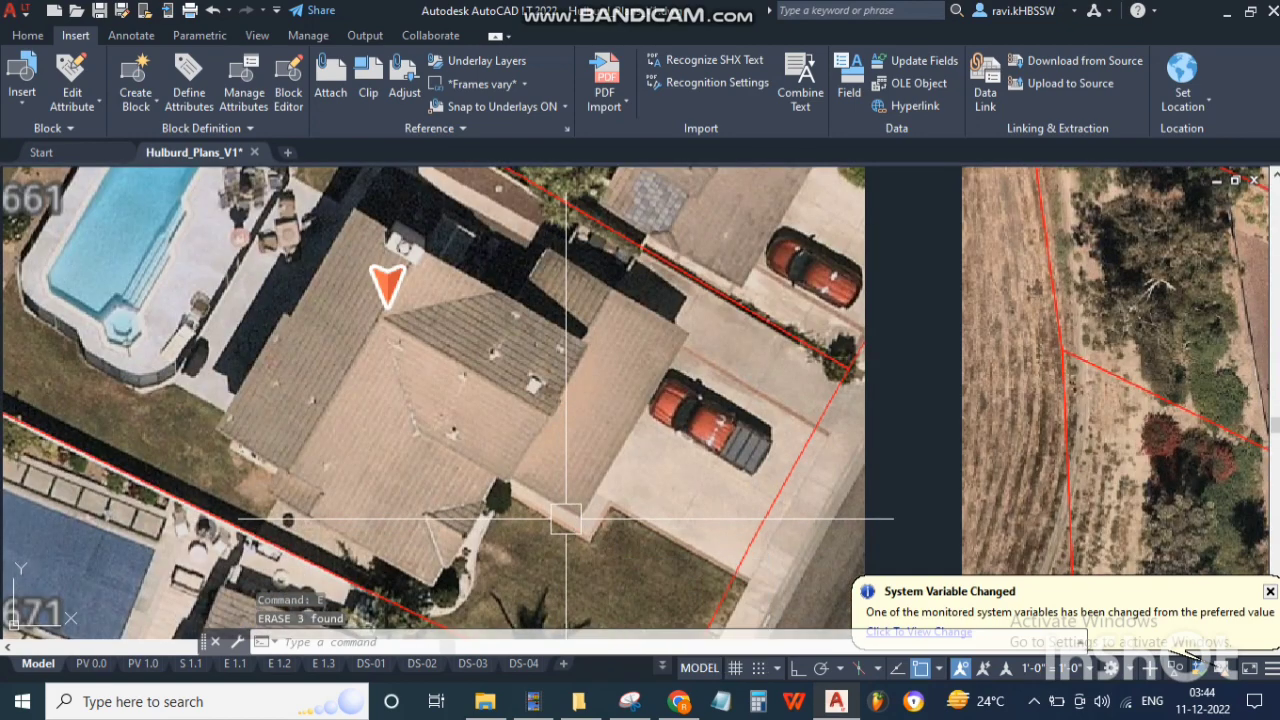
pyautogui.click(580, 515)
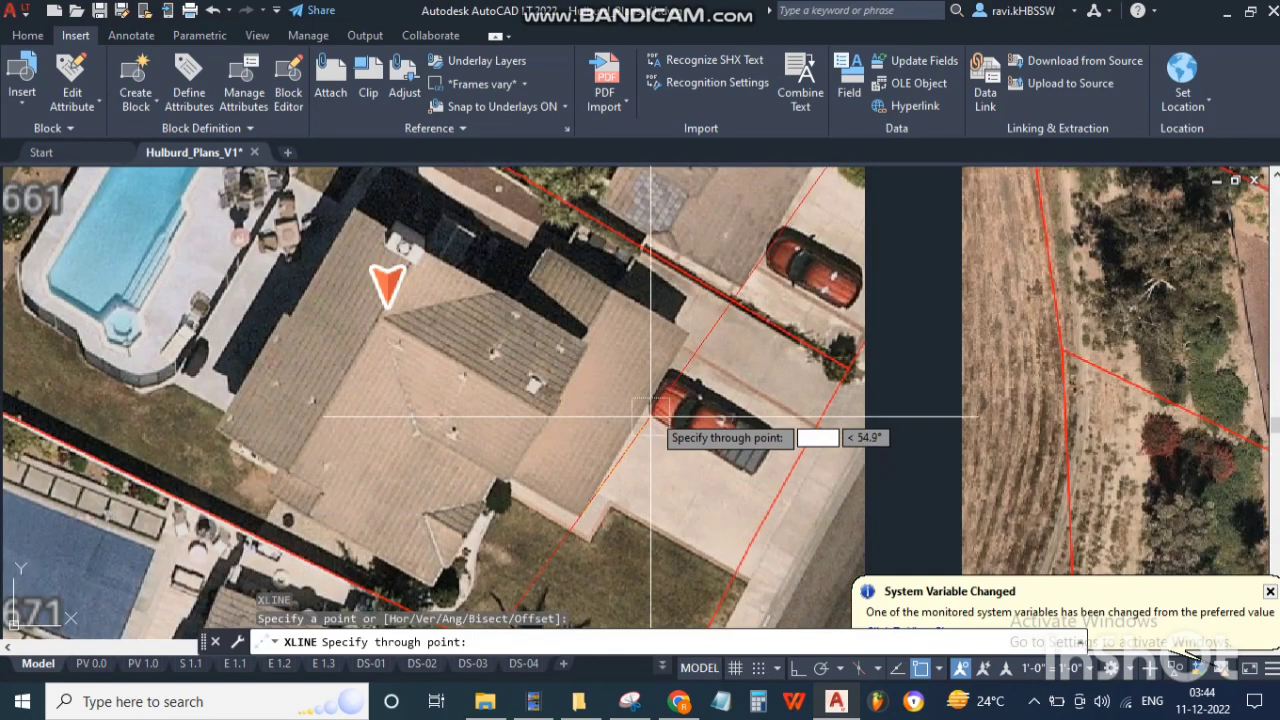
pyautogui.click(721, 278)
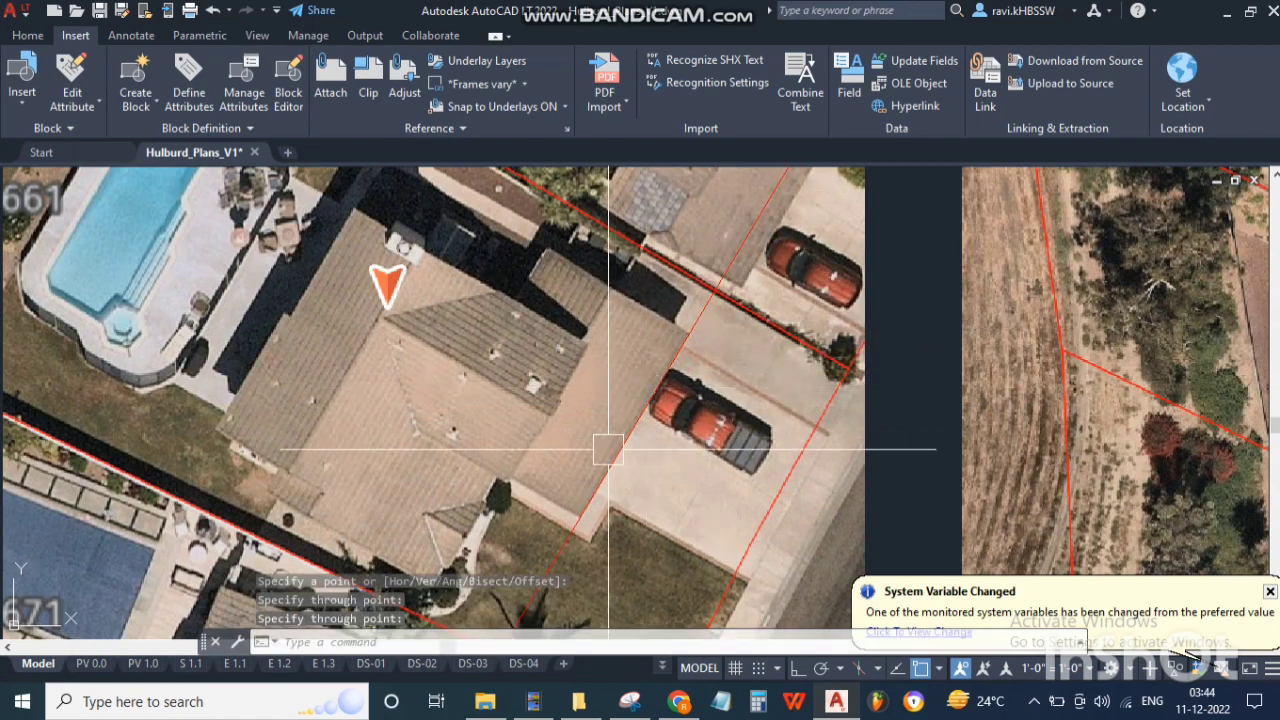
# Step: Align the snap angle (SNAPANG) with the garage roof's driveway-side eave and erase the construction line drawn along that eave
pyautogui.write('sna')
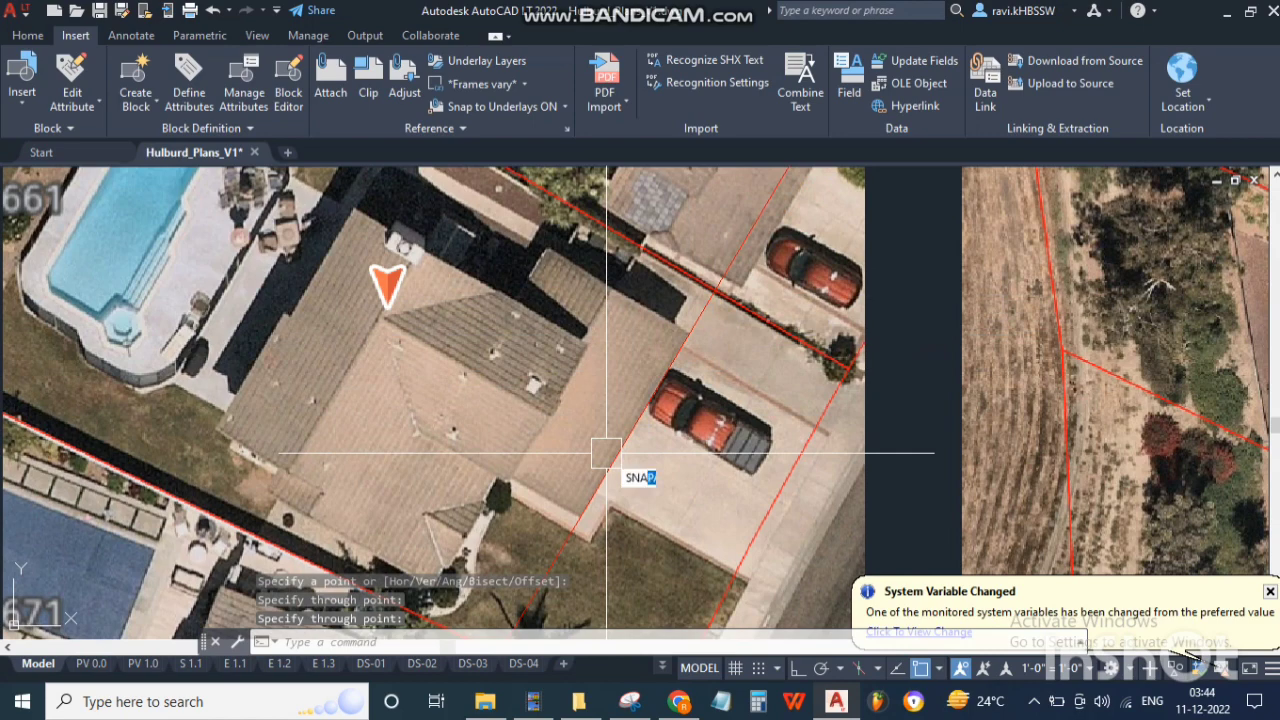
pyautogui.write('pang')
pyautogui.press('Return')
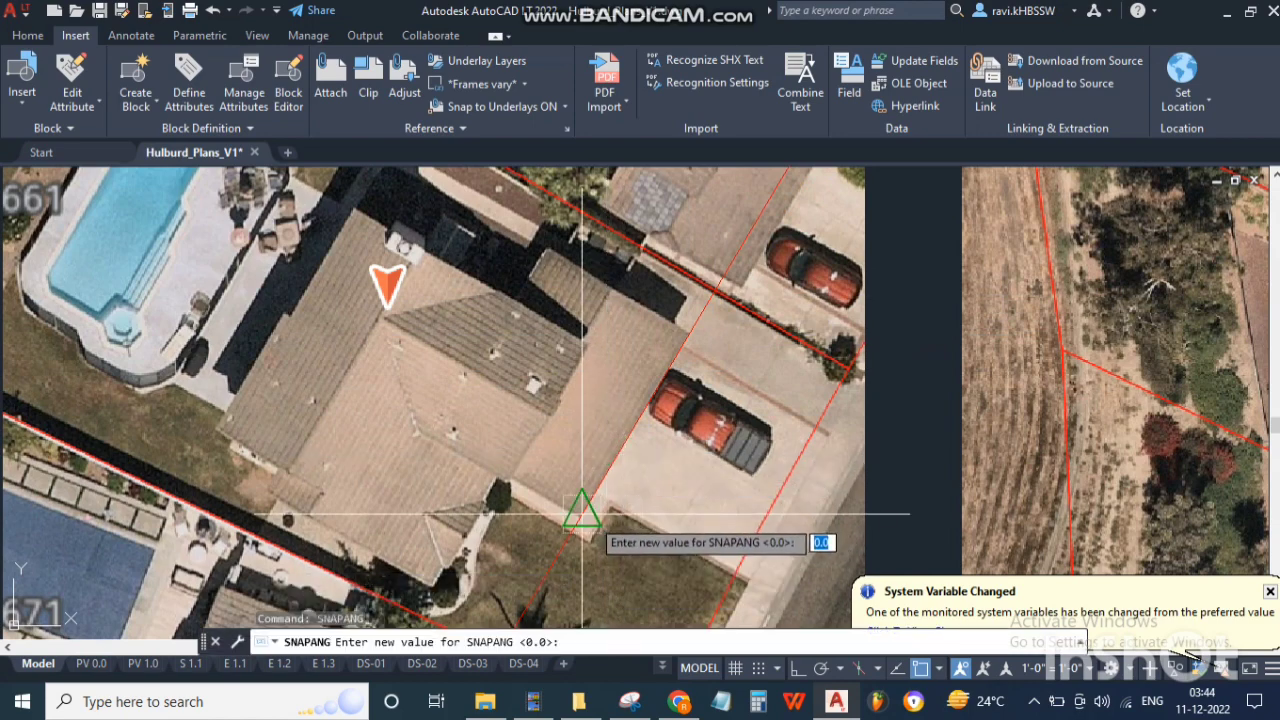
pyautogui.click(582, 515)
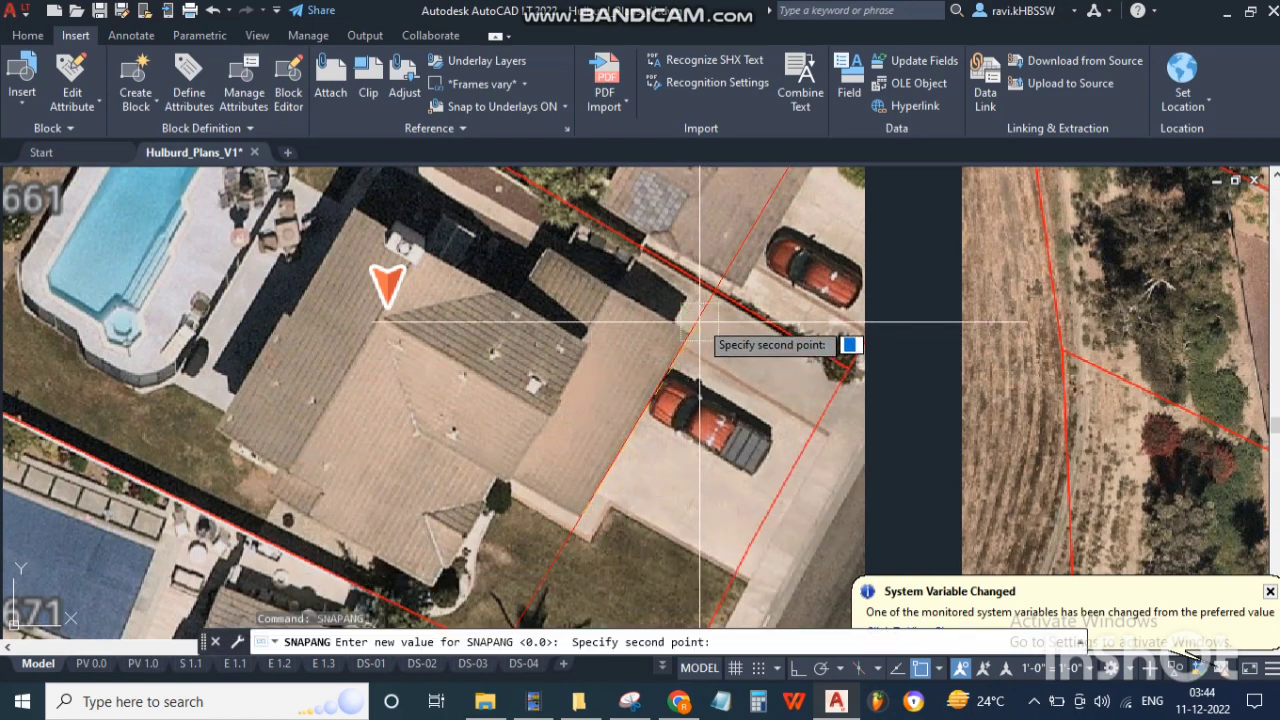
pyautogui.click(698, 324)
pyautogui.click(648, 402)
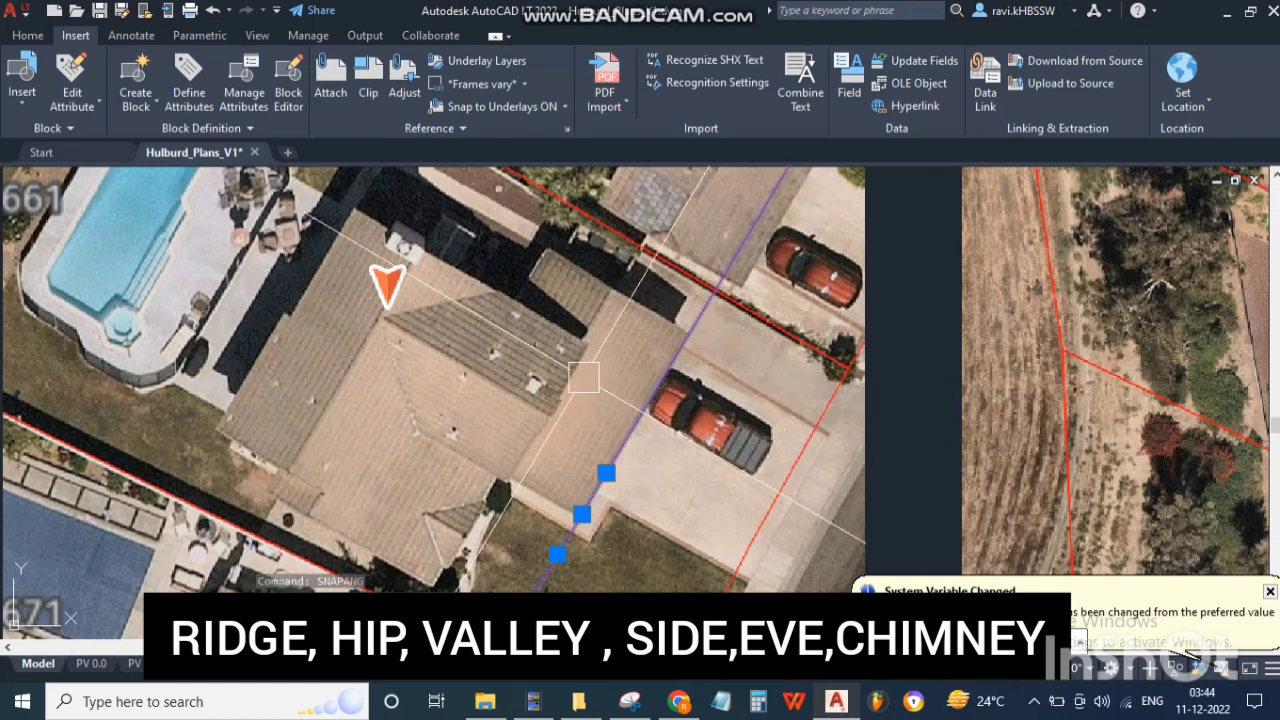
pyautogui.press('Delete')
# Step: Set the fade of the close-up aerial image to 12
pyautogui.click(824, 447)
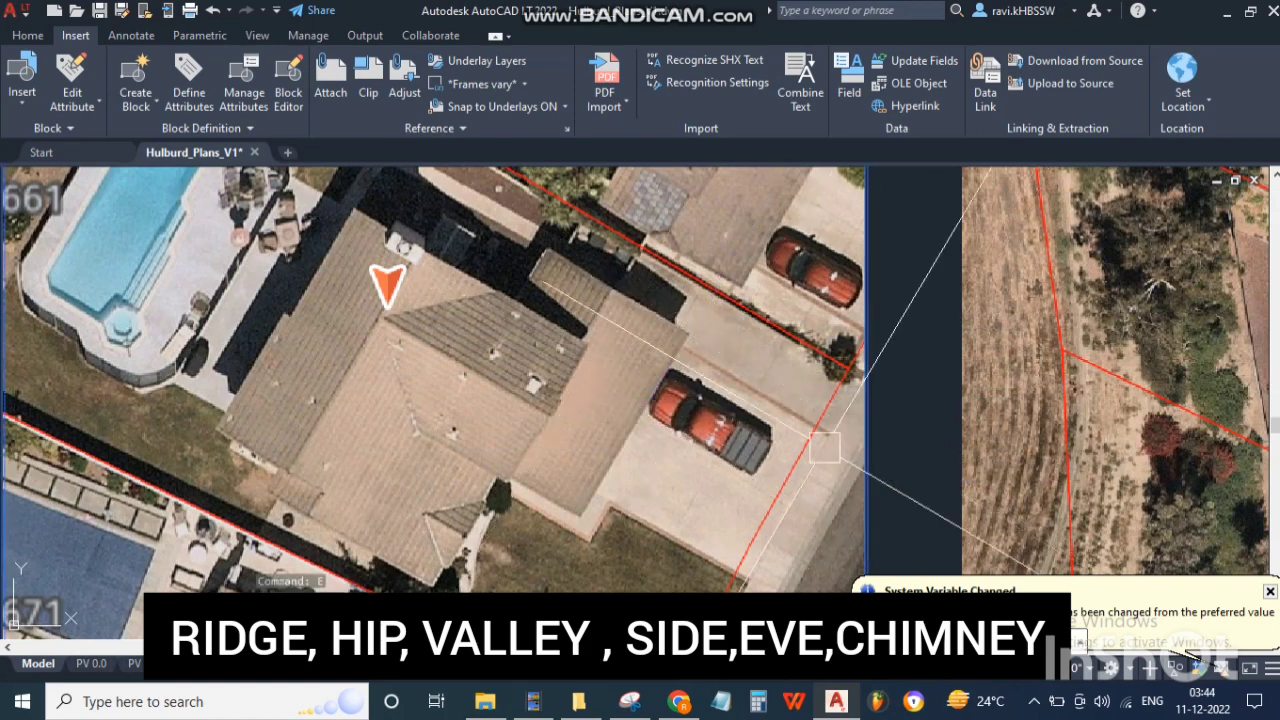
pyautogui.click(824, 447)
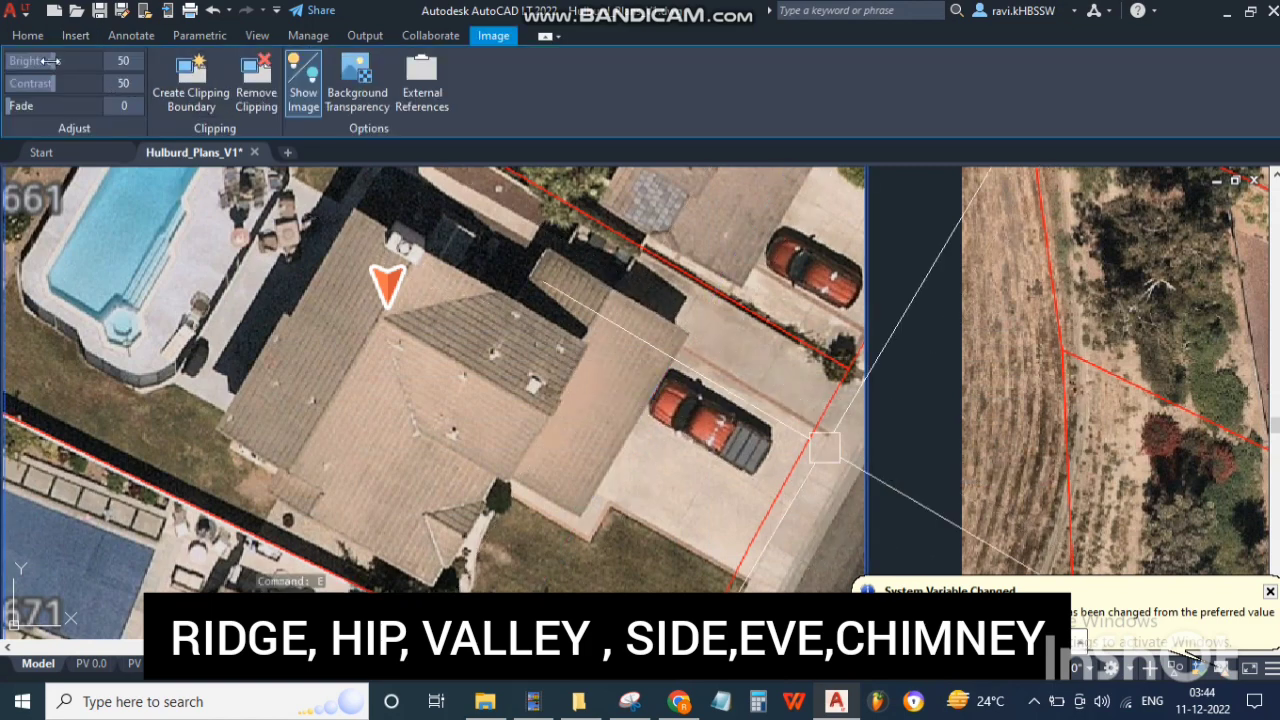
pyautogui.moveTo(38, 105); pyautogui.dragTo(64, 112)
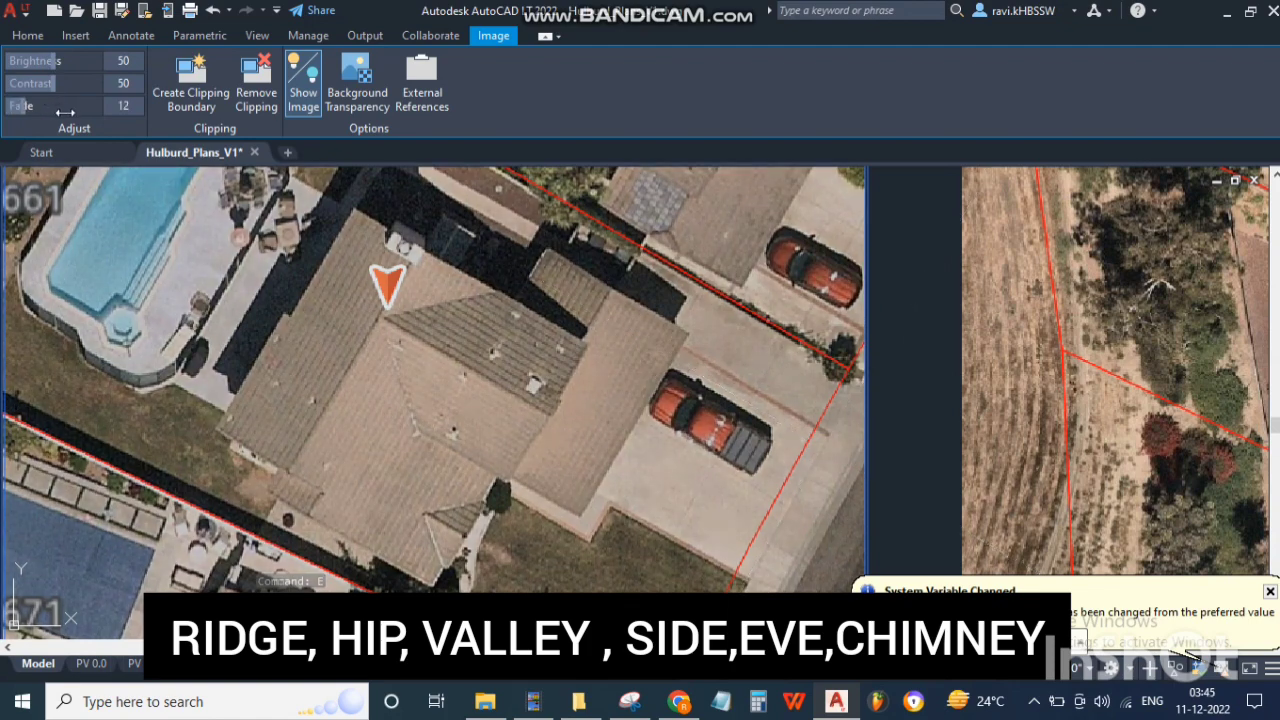
pyautogui.press('Escape')
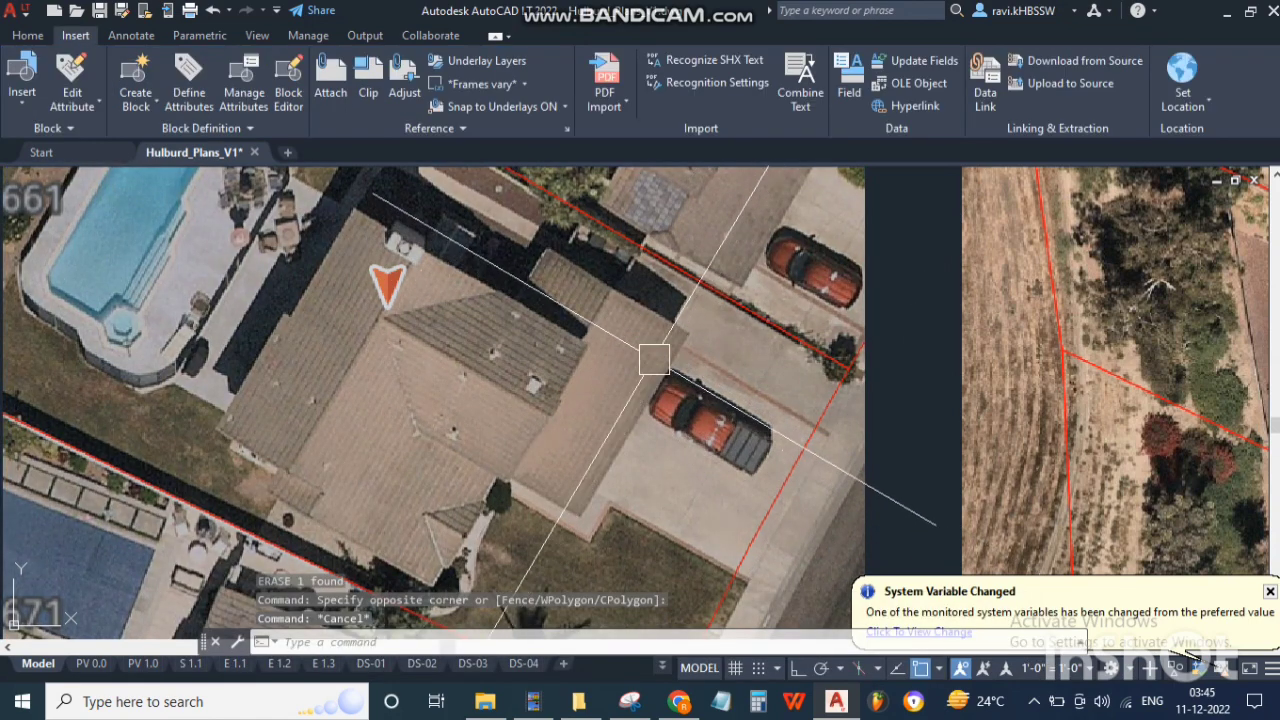
# Step: Draw a construction line along the garage roof's driveway-side eave with Ortho mode turned on
pyautogui.write('xl')
pyautogui.press('Return')
pyautogui.click(633, 424)
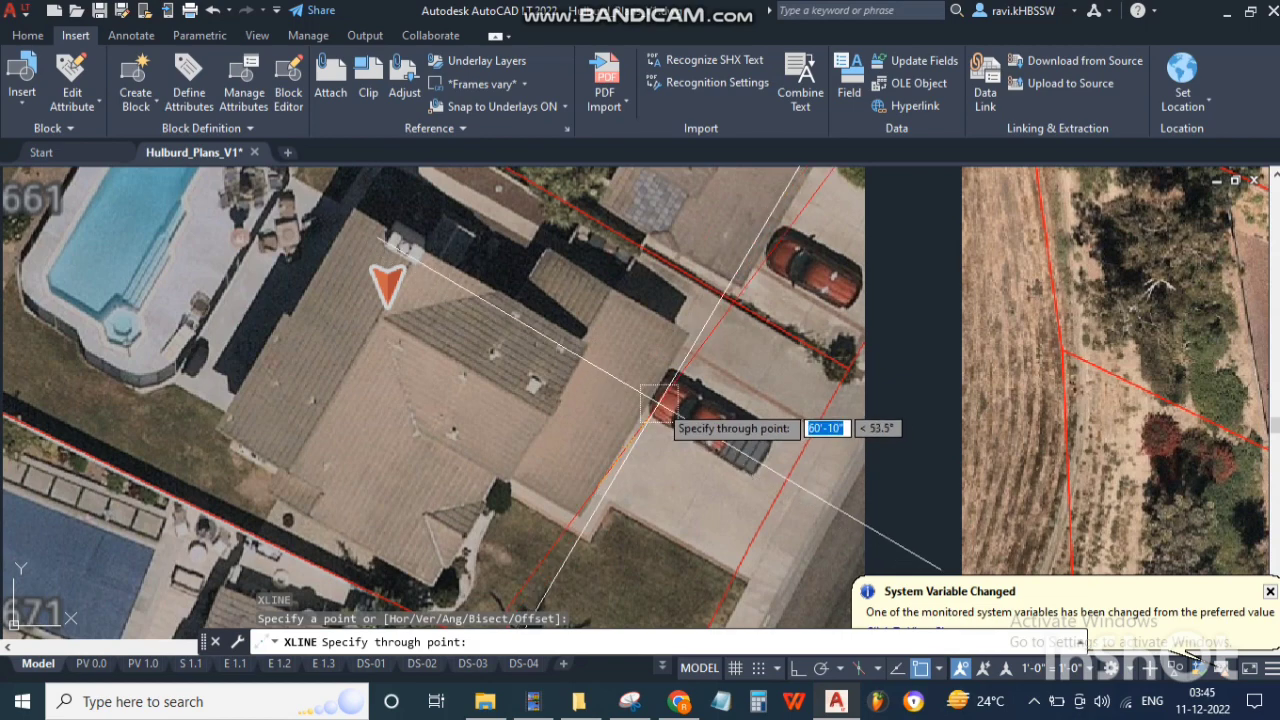
pyautogui.press('F8')
pyautogui.press('space')
# Step: Draw a perpendicular construction line along the garage roof's upper edge, through its corner beside the driveway
pyautogui.press('space')
pyautogui.scroll(5, 675, 333)
pyautogui.click(711, 335)
pyautogui.click(791, 381)
pyautogui.press('space')
pyautogui.scroll(-5, 775, 378)
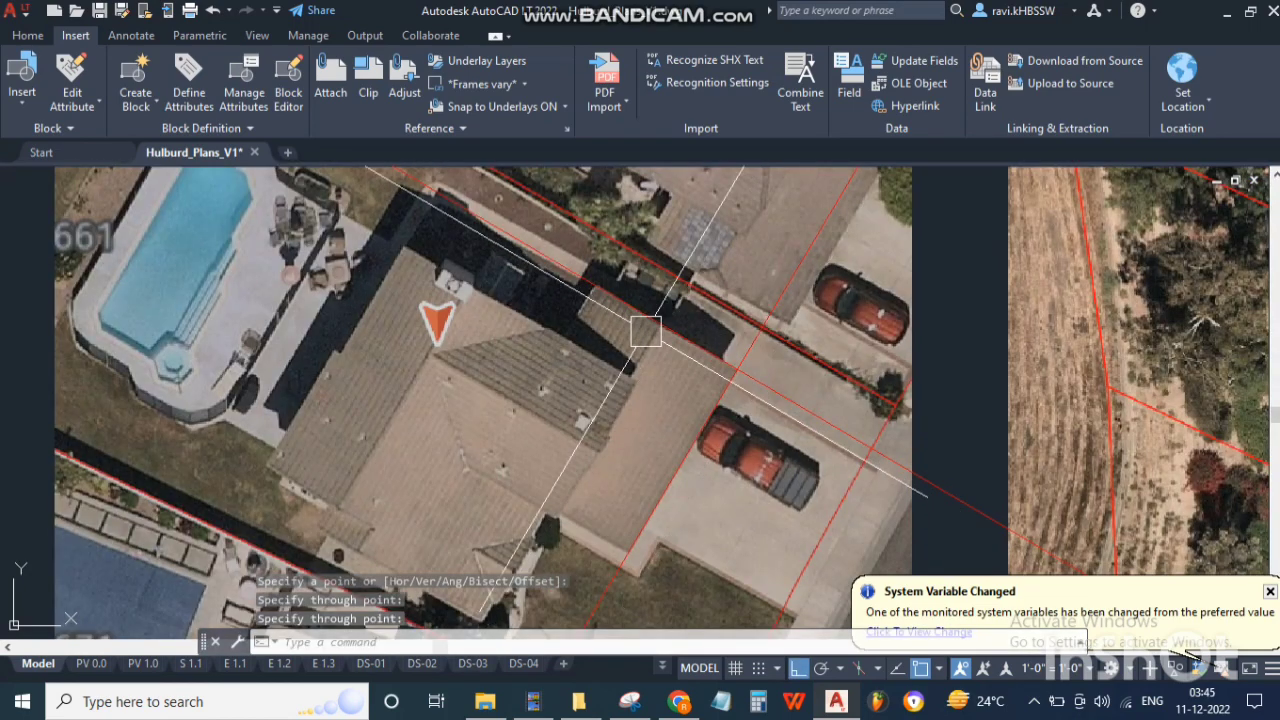
# Step: Draw a construction line along the garage roof's short side edge that runs back to the main roof
pyautogui.scroll(5, 620, 285)
pyautogui.press('space')
pyautogui.click(560, 281)
pyautogui.click(546, 307)
pyautogui.press('space')
# Step: Draw construction lines along the main roof's upper eave and its pool-side edge
pyautogui.scroll(-2, 612, 366)
pyautogui.press('space')
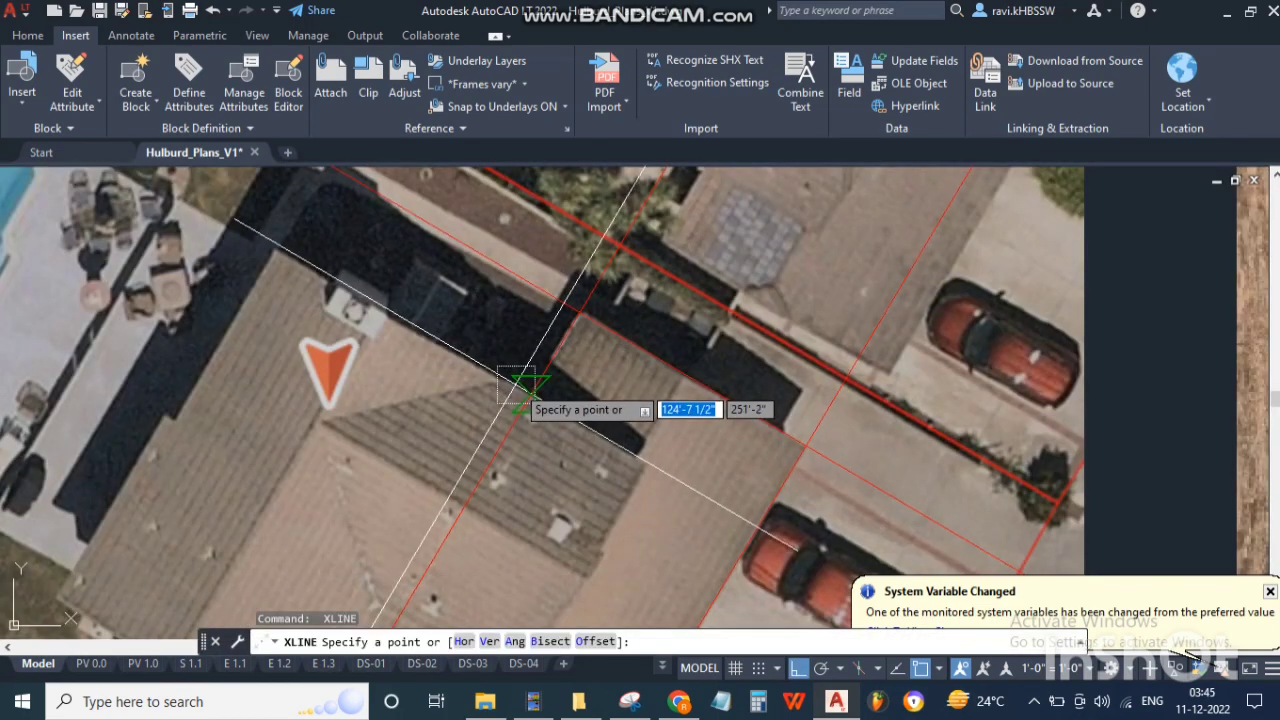
pyautogui.click(530, 396)
pyautogui.click(583, 433)
pyautogui.scroll(2, 386, 343)
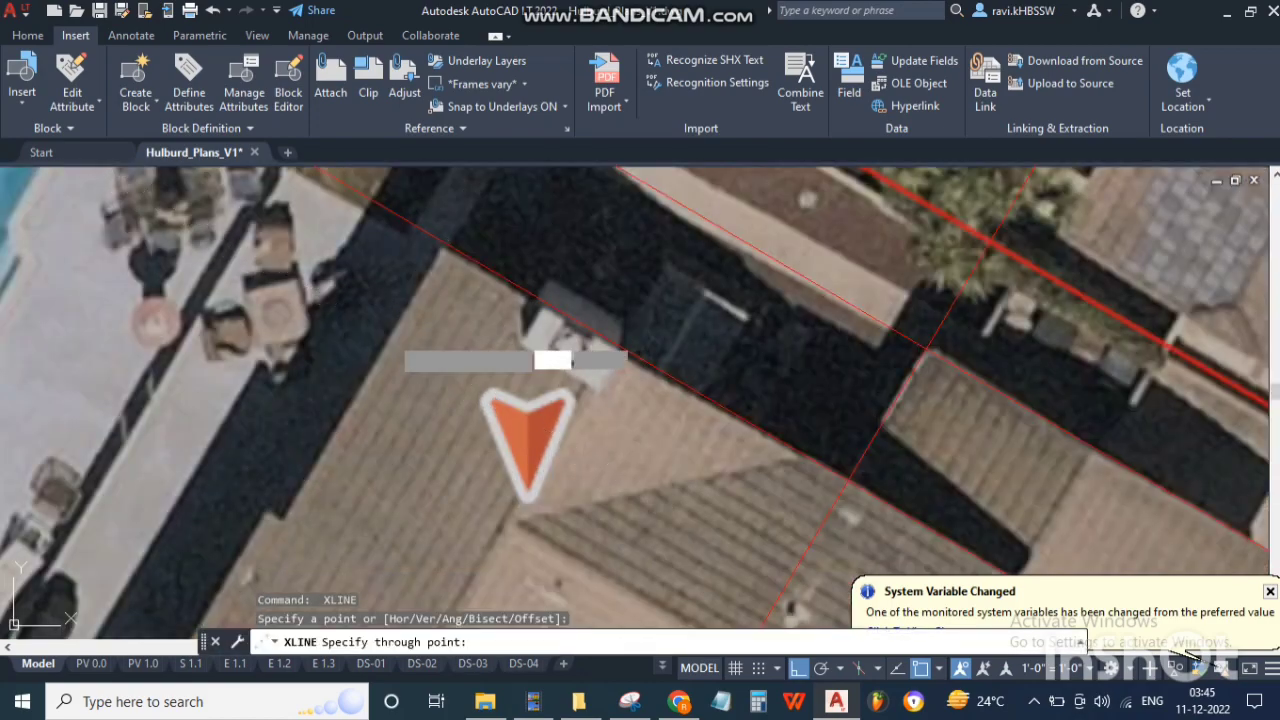
pyautogui.press('space')
pyautogui.scroll(2, 290, 520)
pyautogui.scroll(-10, 540, 410)
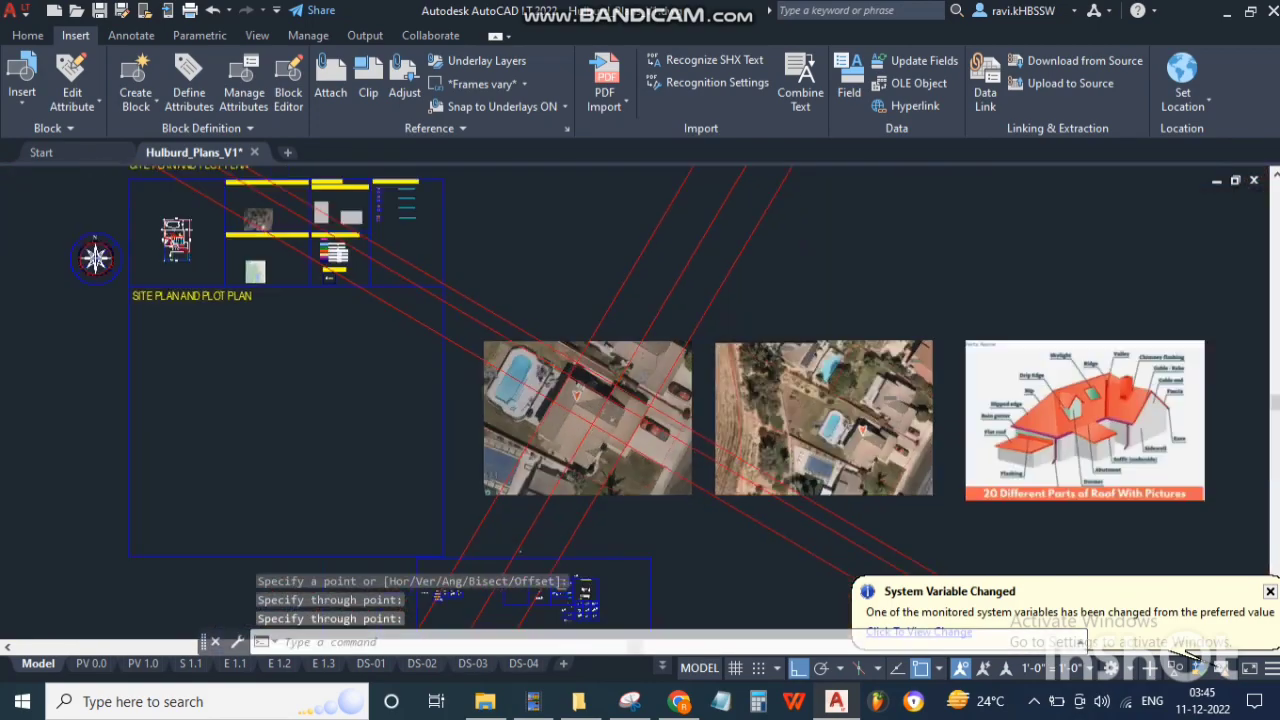
pyautogui.middleClick(640, 370)
pyautogui.middleClick(640, 370)
pyautogui.scroll(8, 675, 356)
pyautogui.scroll(-2, 677, 356)
# Step: Fillet the garage roof's upper edge line and driveway-side eave line into a corner with radius 0
pyautogui.press('Escape')
pyautogui.write('f')
pyautogui.press('space')
pyautogui.scroll(2, 955, 357)
pyautogui.click(1084, 308)
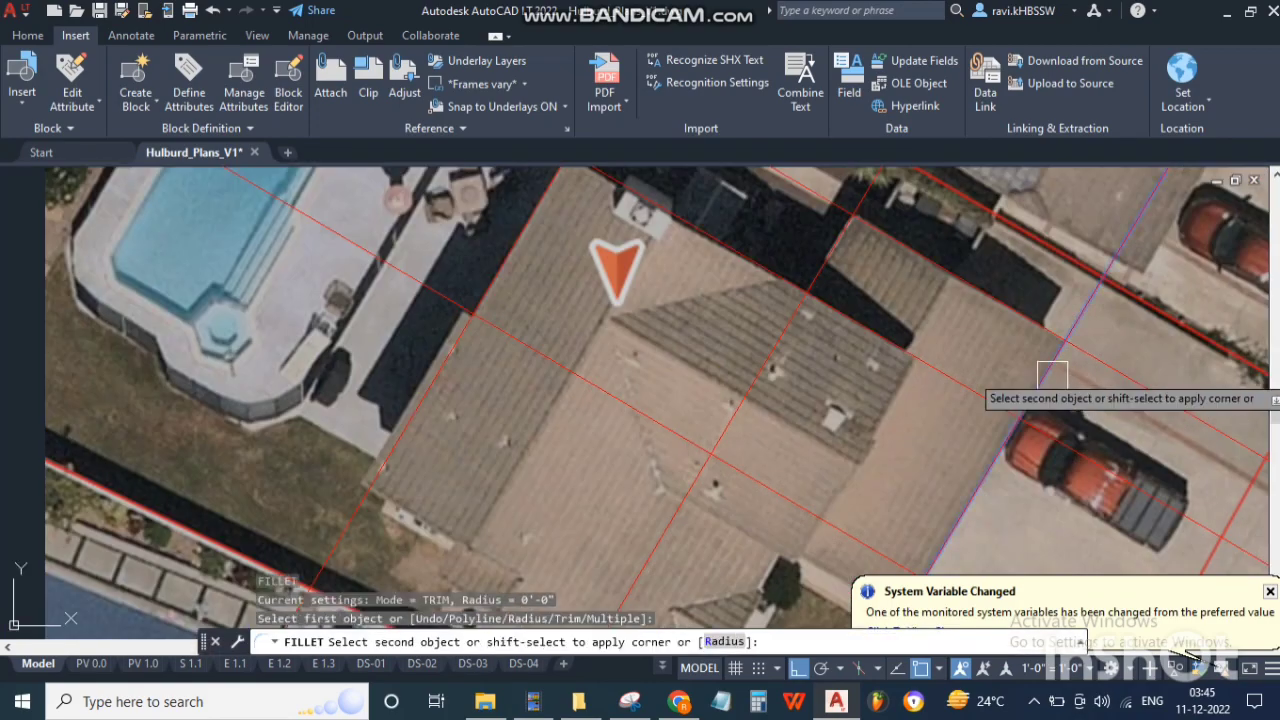
pyautogui.click(1050, 372)
# Step: Select the construction lines around the garage roof and bring them to the front of the draw order
pyautogui.click(1137, 286)
pyautogui.click(943, 449)
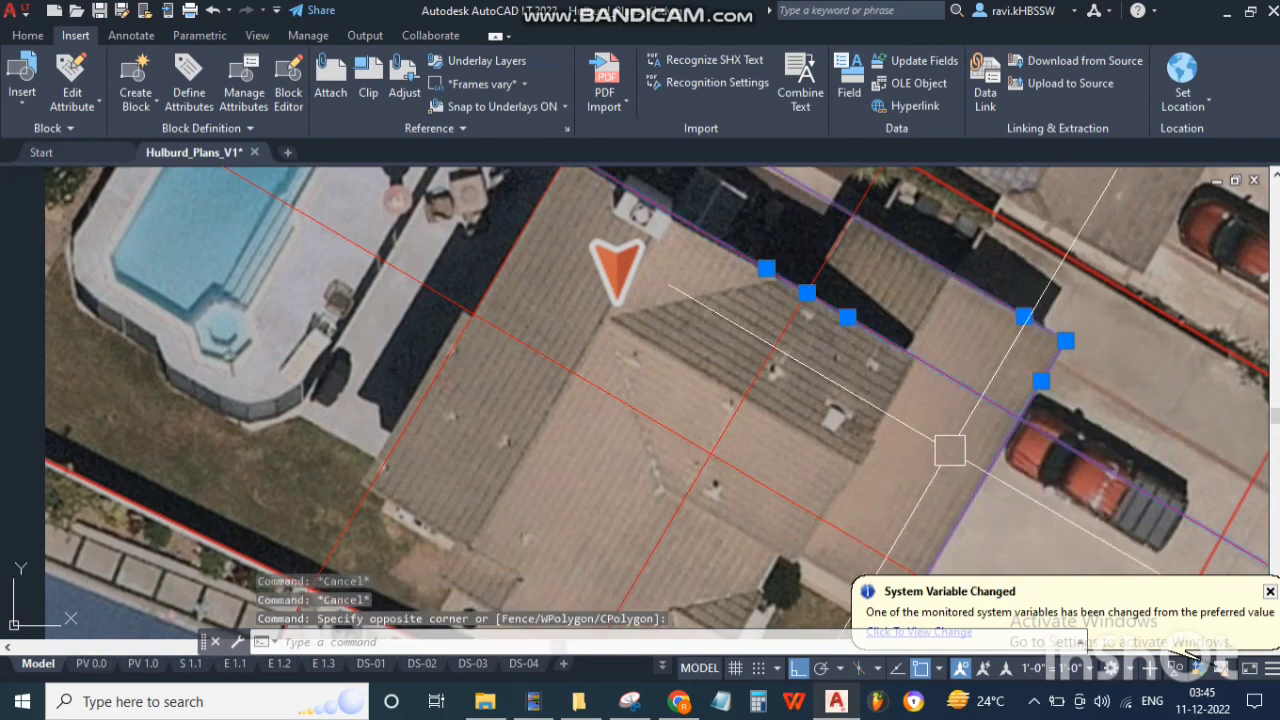
pyautogui.write('dr')
pyautogui.press('space')
pyautogui.write('ff')
# Step: Fillet the garage's short side edge line with the garage's upper edge line and the main roof's upper eave line
pyautogui.press('space')
pyautogui.click(877, 243)
pyautogui.click(838, 260)
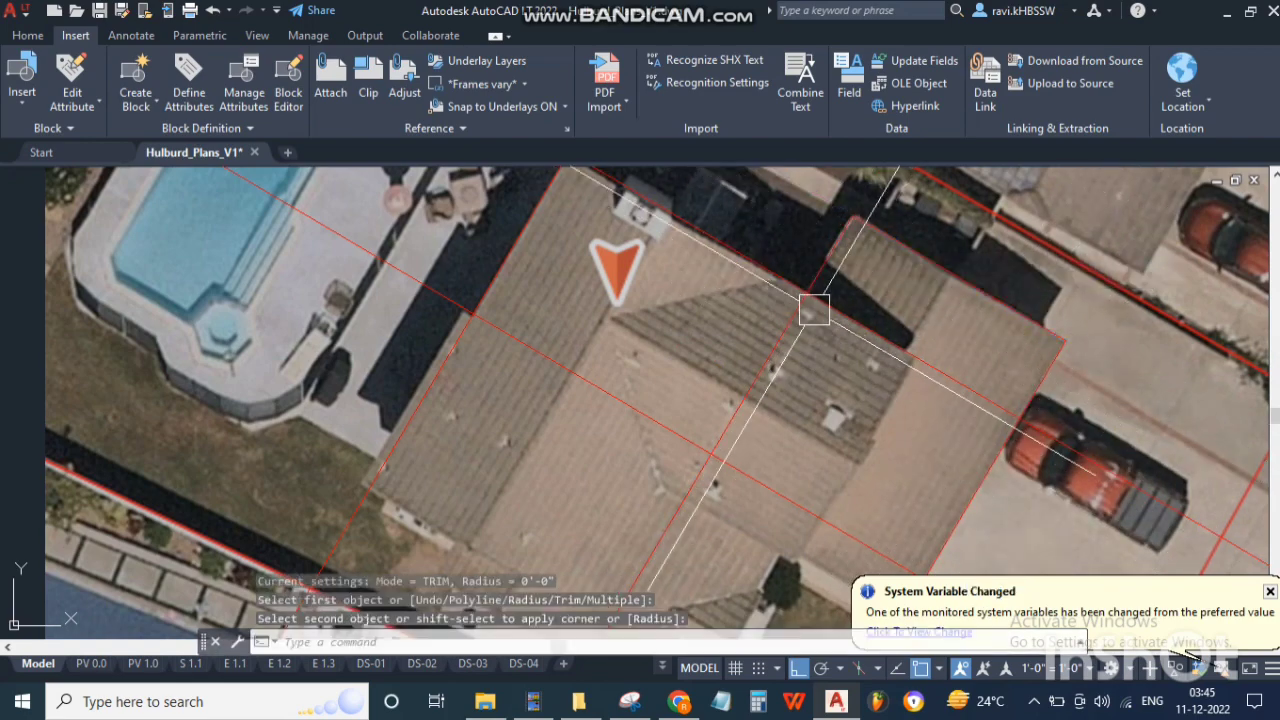
pyautogui.press('space')
pyautogui.click(769, 271)
pyautogui.click(832, 262)
# Step: Fillet the lines at the main roof's pool-side jog and draw a construction line along the pool-side edge below it
pyautogui.scroll(-3, 805, 290)
pyautogui.scroll(3, 659, 307)
pyautogui.press('space')
pyautogui.click(666, 312)
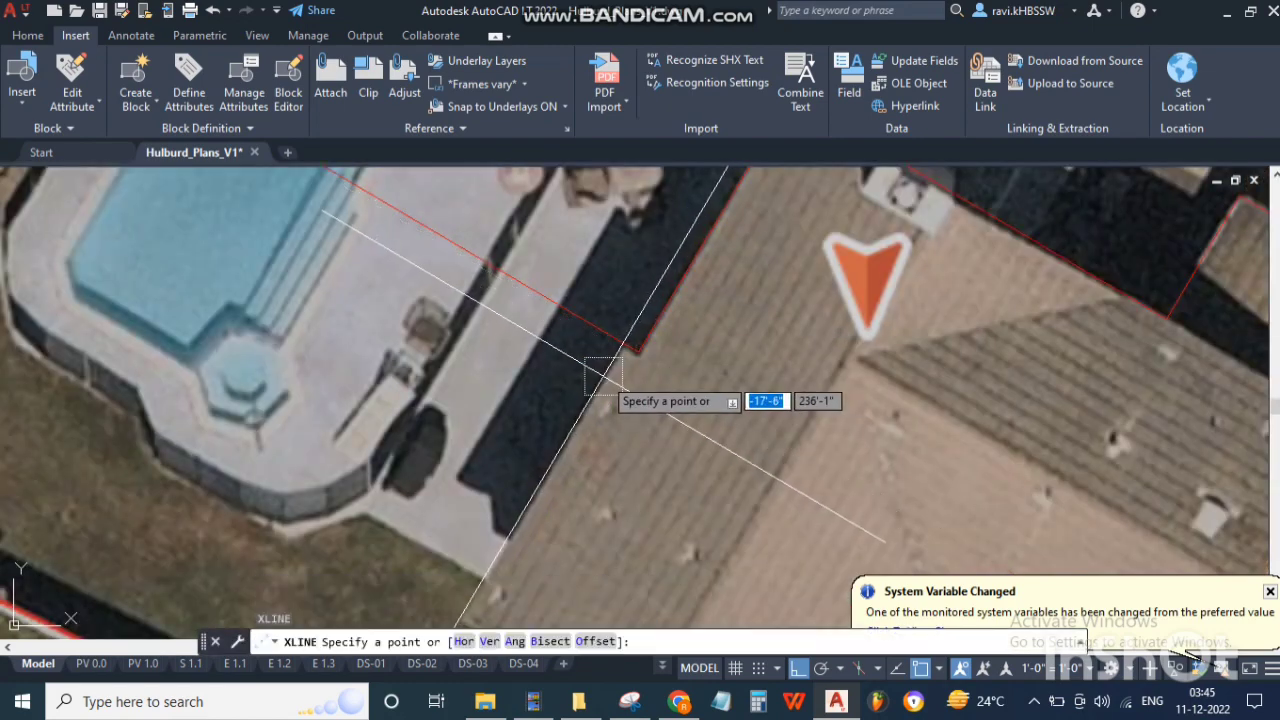
pyautogui.click(624, 287)
pyautogui.press('space')
# Step: Draw construction lines along the main roof's lower eaves and the small jog near its lower pool-side corner
pyautogui.scroll(-5, 640, 312)
pyautogui.scroll(3, 634, 449)
pyautogui.press('space')
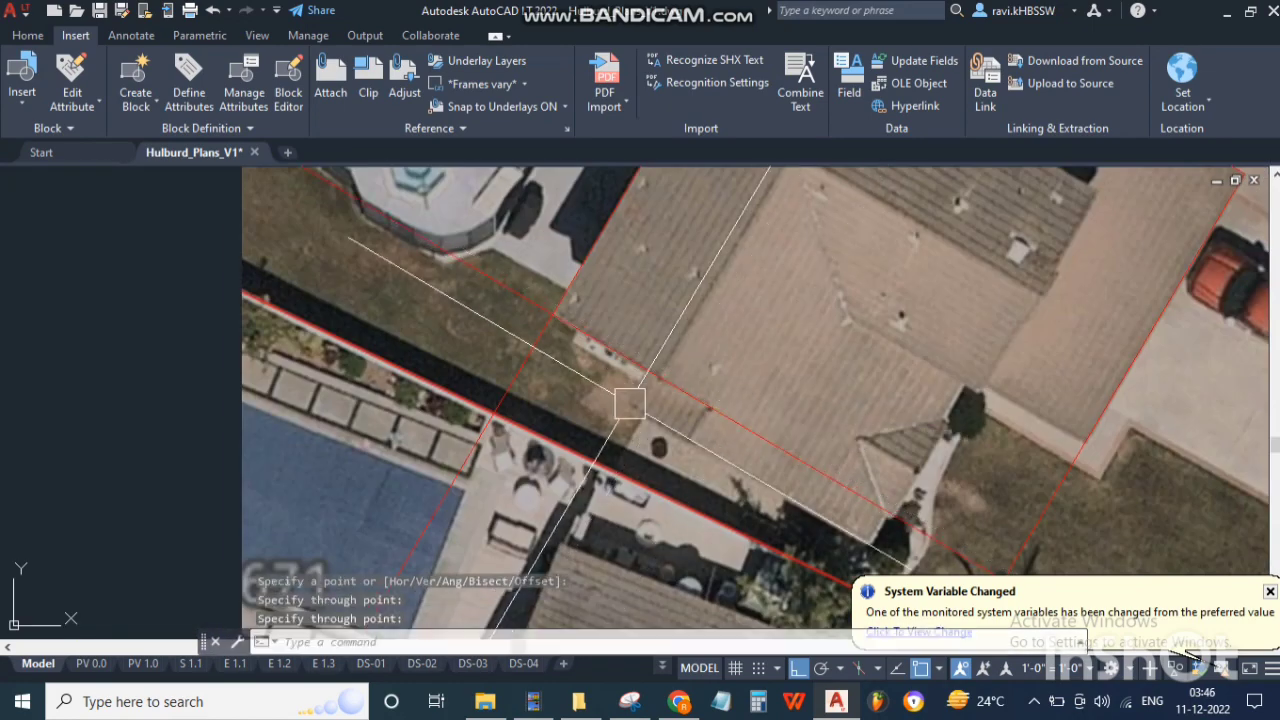
pyautogui.click(630, 403)
pyautogui.click(737, 467)
pyautogui.click(796, 499)
pyautogui.press('space')
pyautogui.scroll(-3, 745, 370)
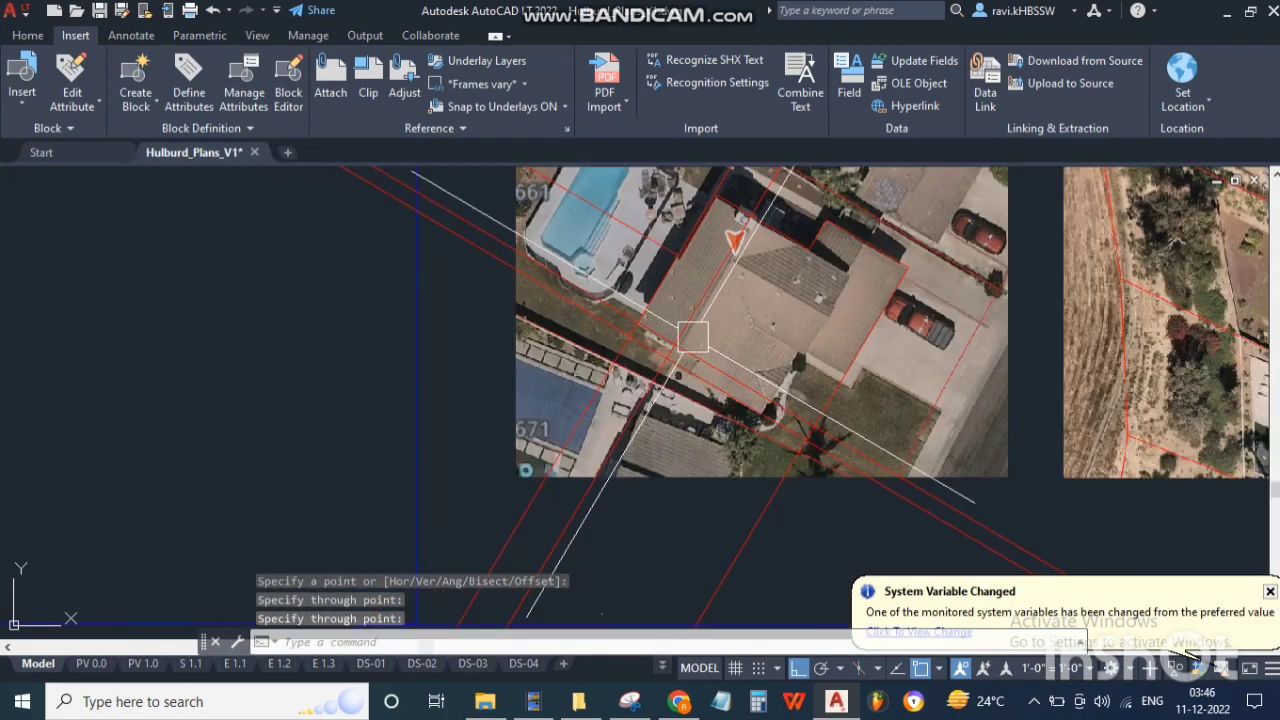
# Step: Fillet the construction lines into corners around the main roof's lower pool-side corner and the adjoining jog
pyautogui.press('Escape')
pyautogui.scroll(5, 677, 262)
pyautogui.scroll(4, 645, 311)
pyautogui.write('f')
pyautogui.click(632, 324)
pyautogui.scroll(-3, 611, 573)
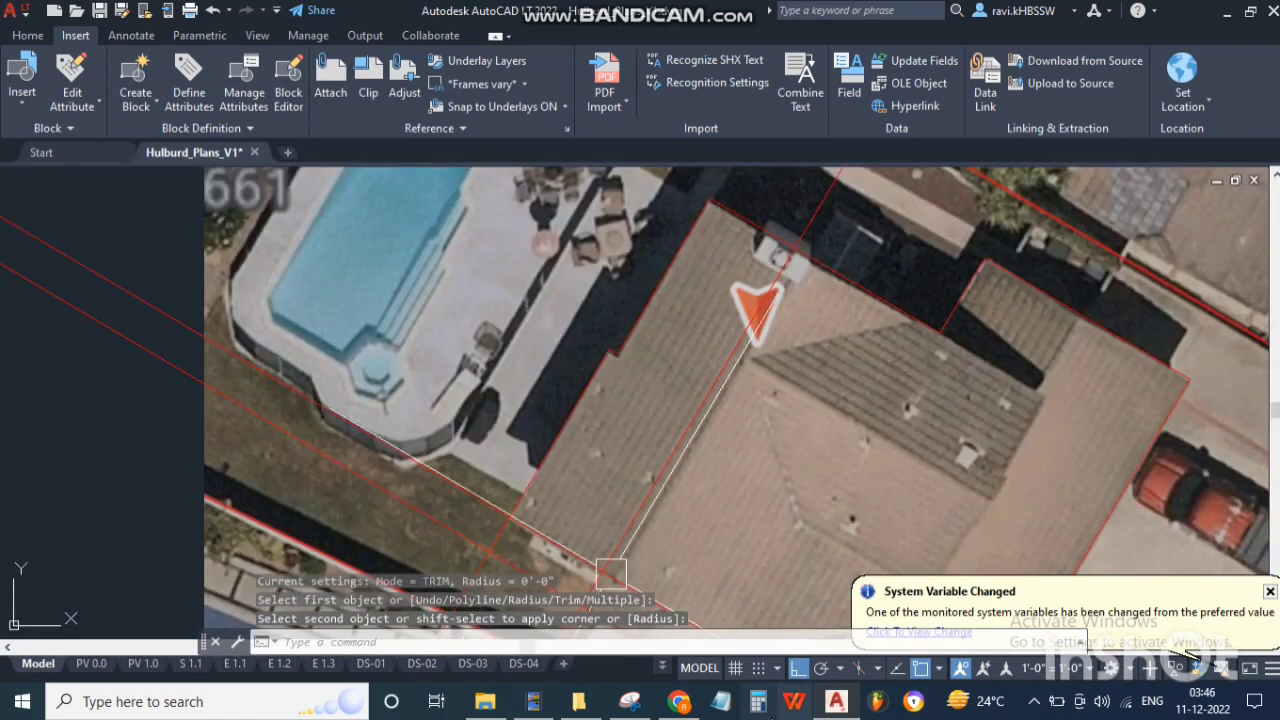
pyautogui.scroll(4, 540, 475)
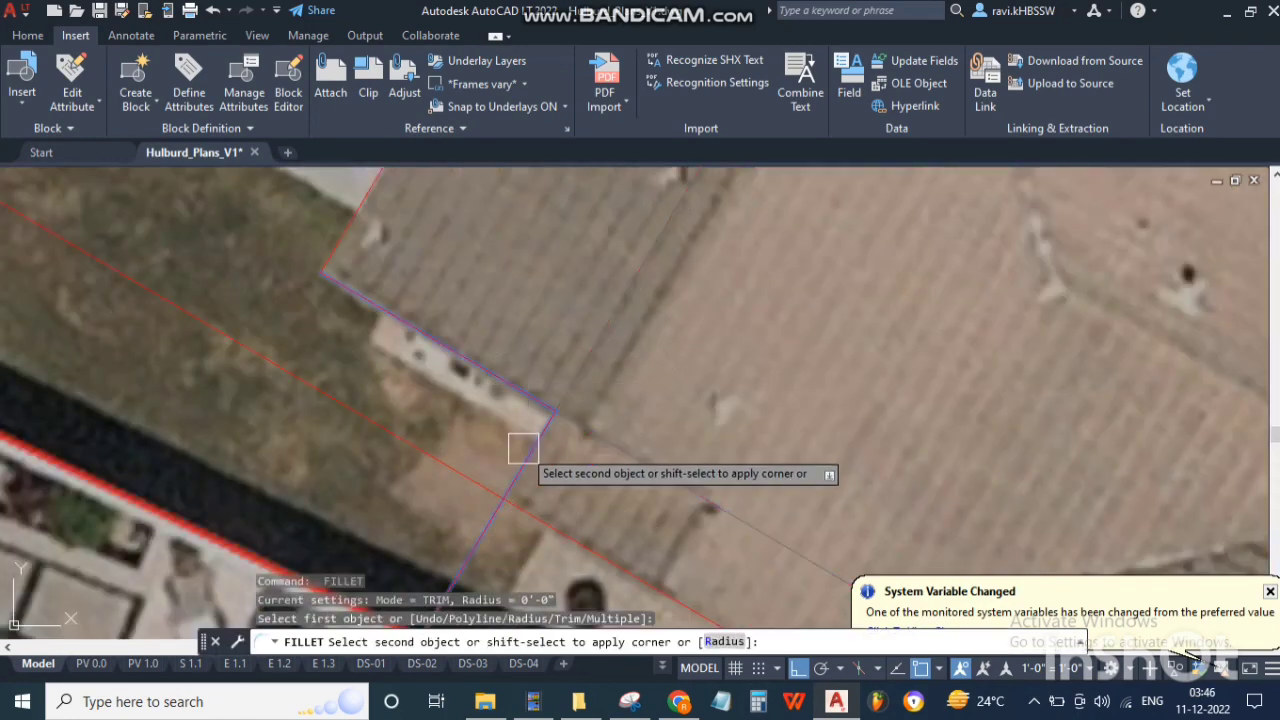
pyautogui.scroll(-3, 541, 471)
pyautogui.press('Escape')
pyautogui.press('Escape')
# Step: Trace the front edge of the small gable with line segments, starting from the main roof's lower front corner
pyautogui.scroll(2, 736, 529)
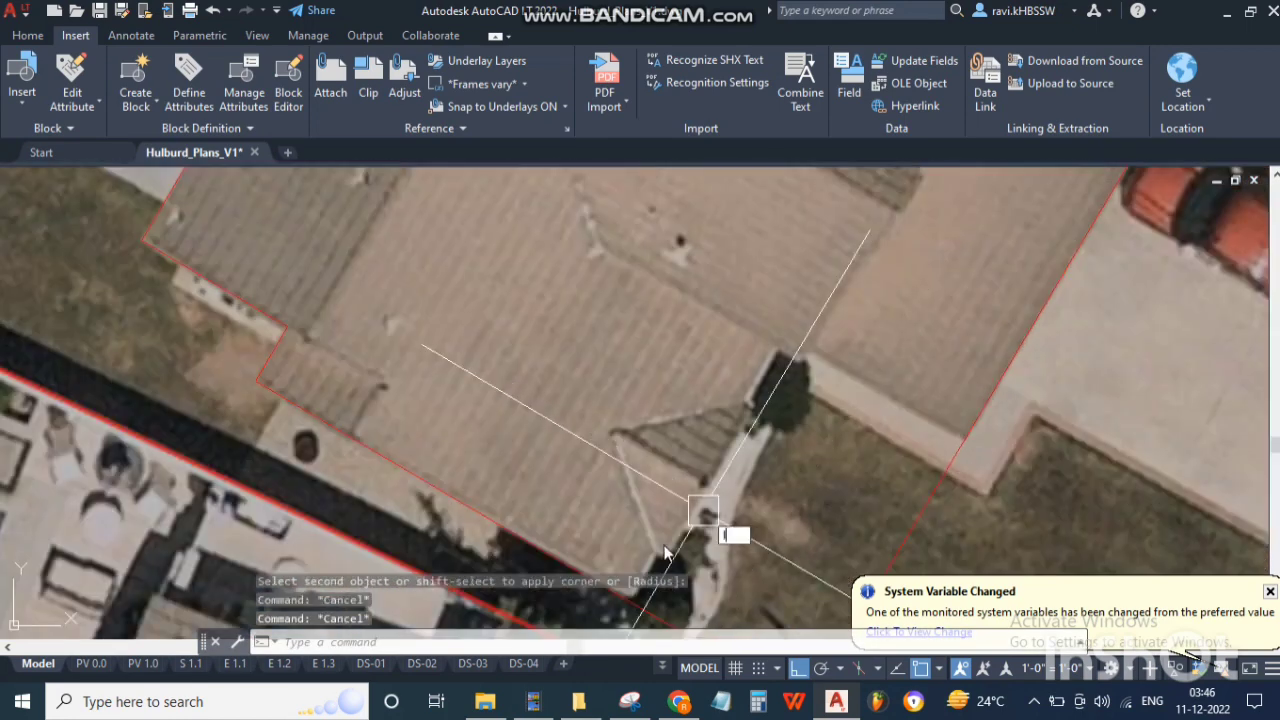
pyautogui.click(655, 553)
pyautogui.scroll(2, 655, 553)
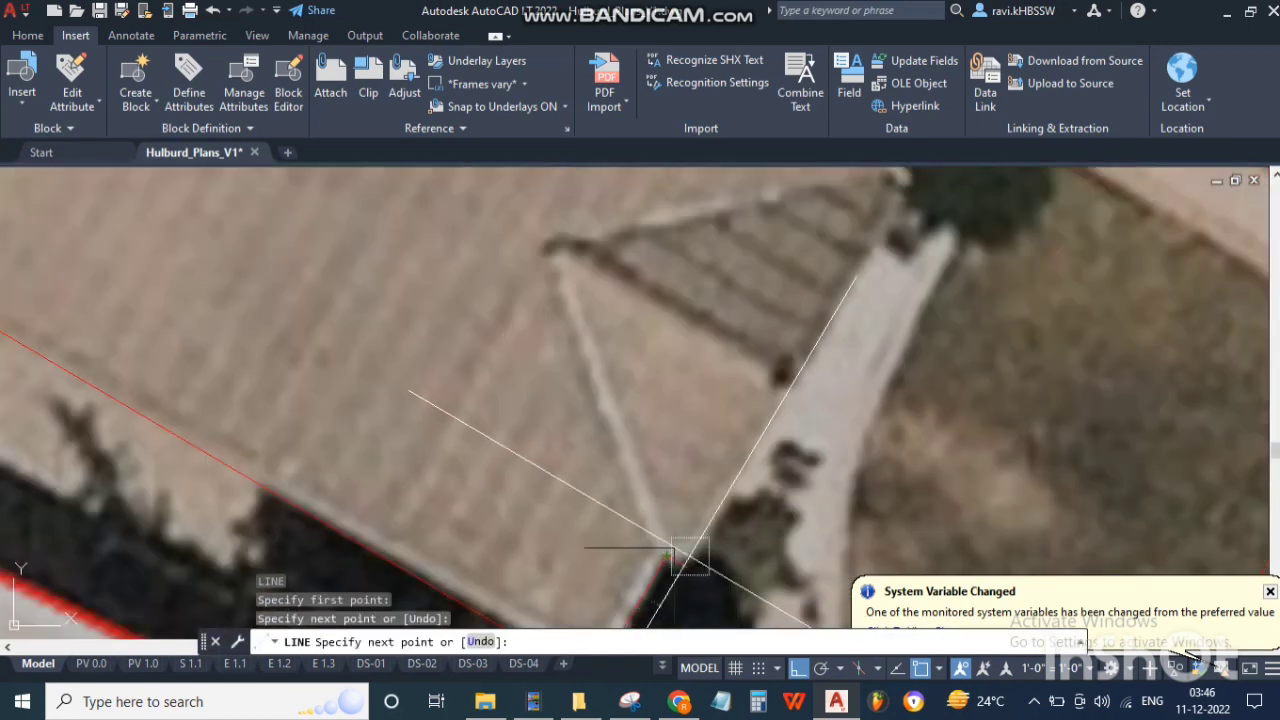
pyautogui.click(690, 556)
pyautogui.scroll(-3, 715, 515)
pyautogui.scroll(4, 840, 297)
pyautogui.click(808, 316)
pyautogui.press('Return')
pyautogui.scroll(-3, 800, 380)
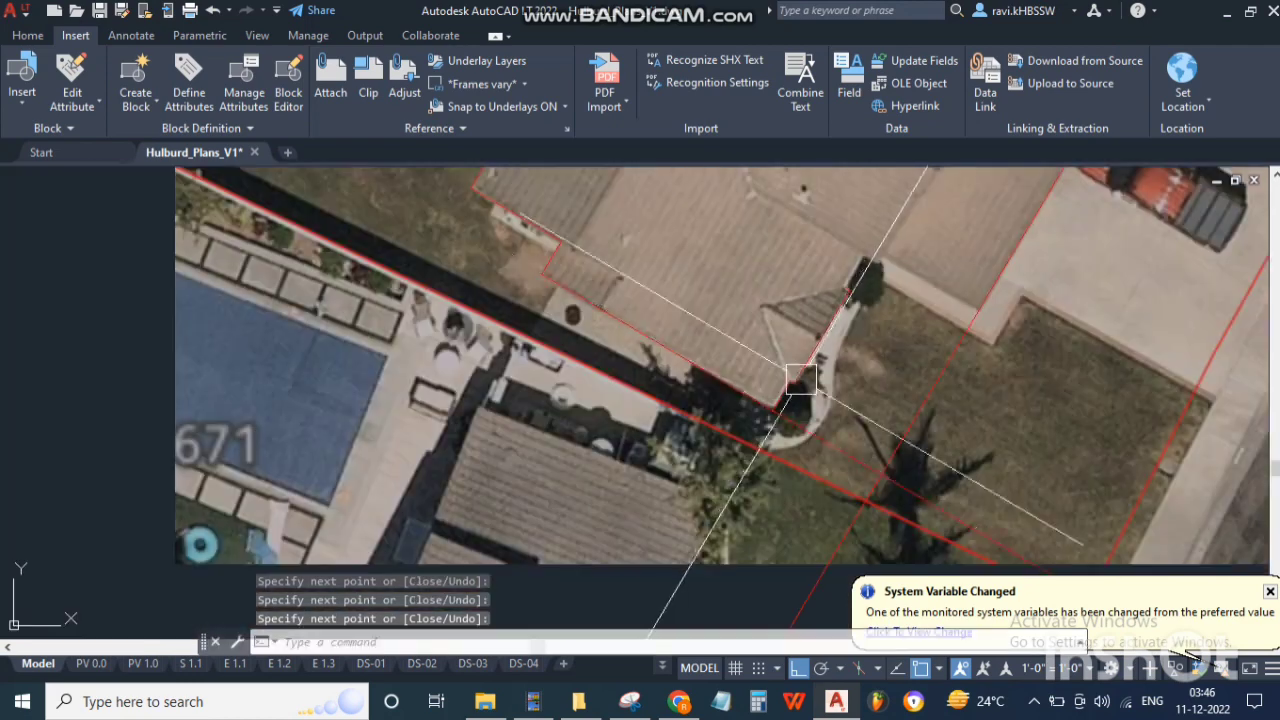
pyautogui.scroll(4, 821, 306)
pyautogui.click(889, 262)
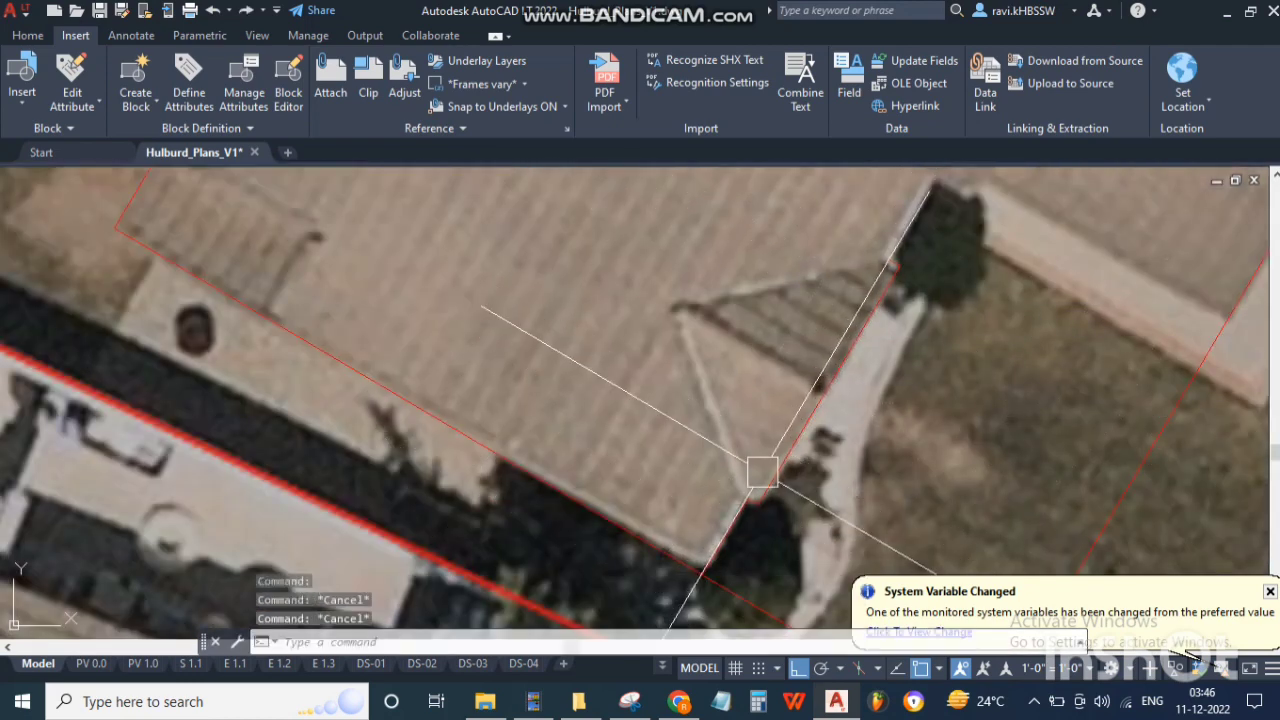
# Step: Trace the roof edge with line segments from the small gable's upper end, around the entry jog, to the garage roof
pyautogui.write('l')
pyautogui.press('Return')
pyautogui.click(897, 264)
pyautogui.scroll(-3, 888, 264)
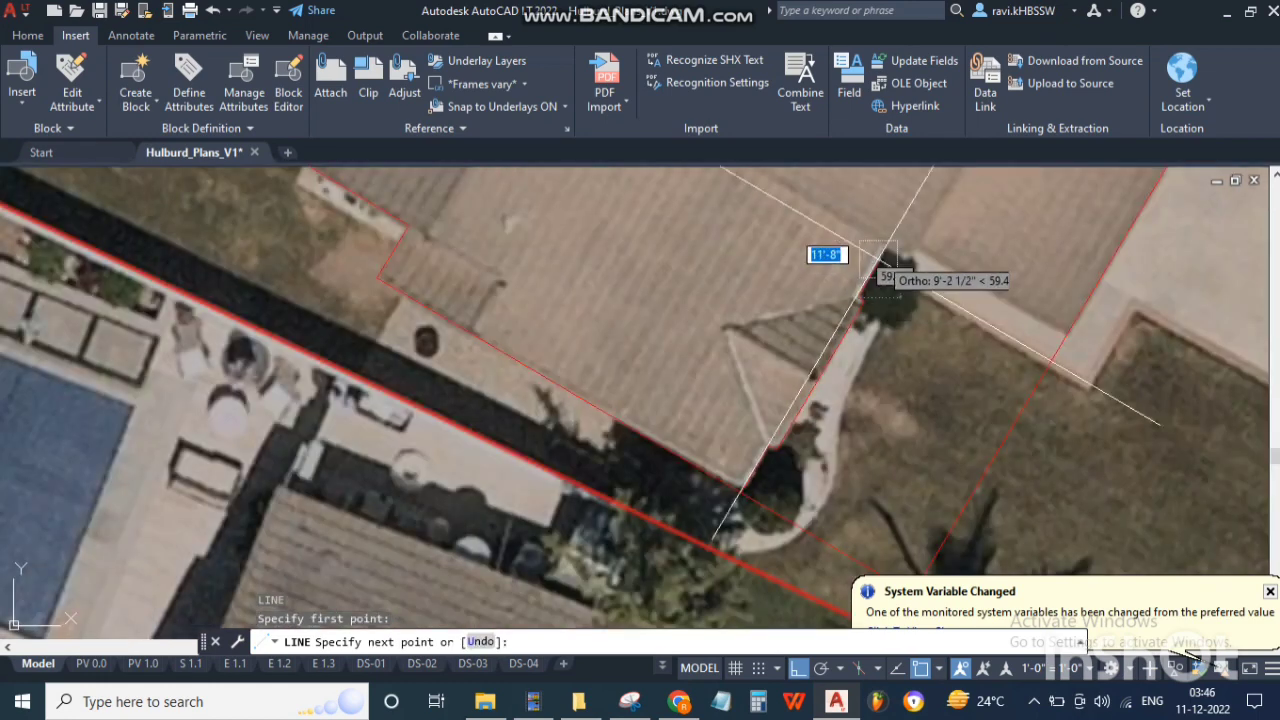
pyautogui.scroll(3, 878, 259)
pyautogui.click(848, 314)
pyautogui.click(916, 356)
pyautogui.click(932, 306)
pyautogui.scroll(-5, 887, 367)
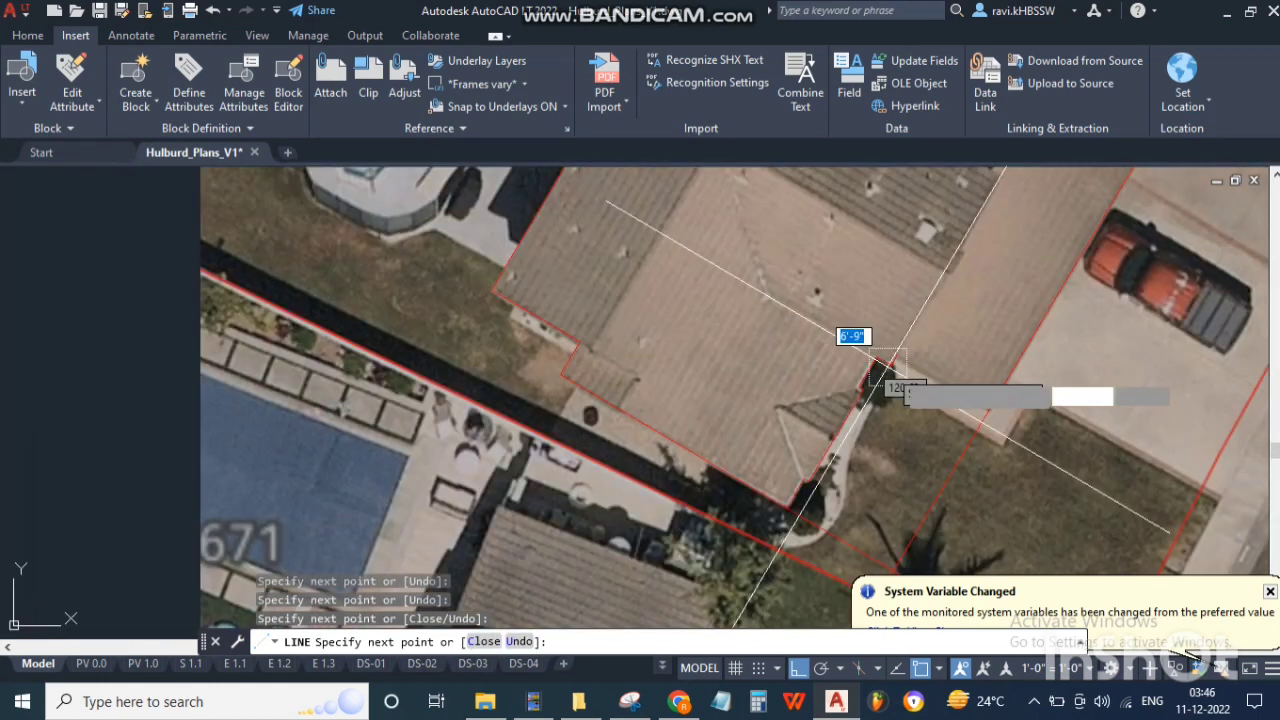
pyautogui.press('Return')
pyautogui.press('Escape')
pyautogui.press('Escape')
# Step: Fillet the garage roof's lower edge line with its driveway-side eave line to close the roof outline
pyautogui.scroll(-3, 900, 465)
pyautogui.scroll(5, 900, 410)
pyautogui.scroll(-4, 868, 455)
pyautogui.write('f')
pyautogui.press('Return')
pyautogui.click(882, 507)
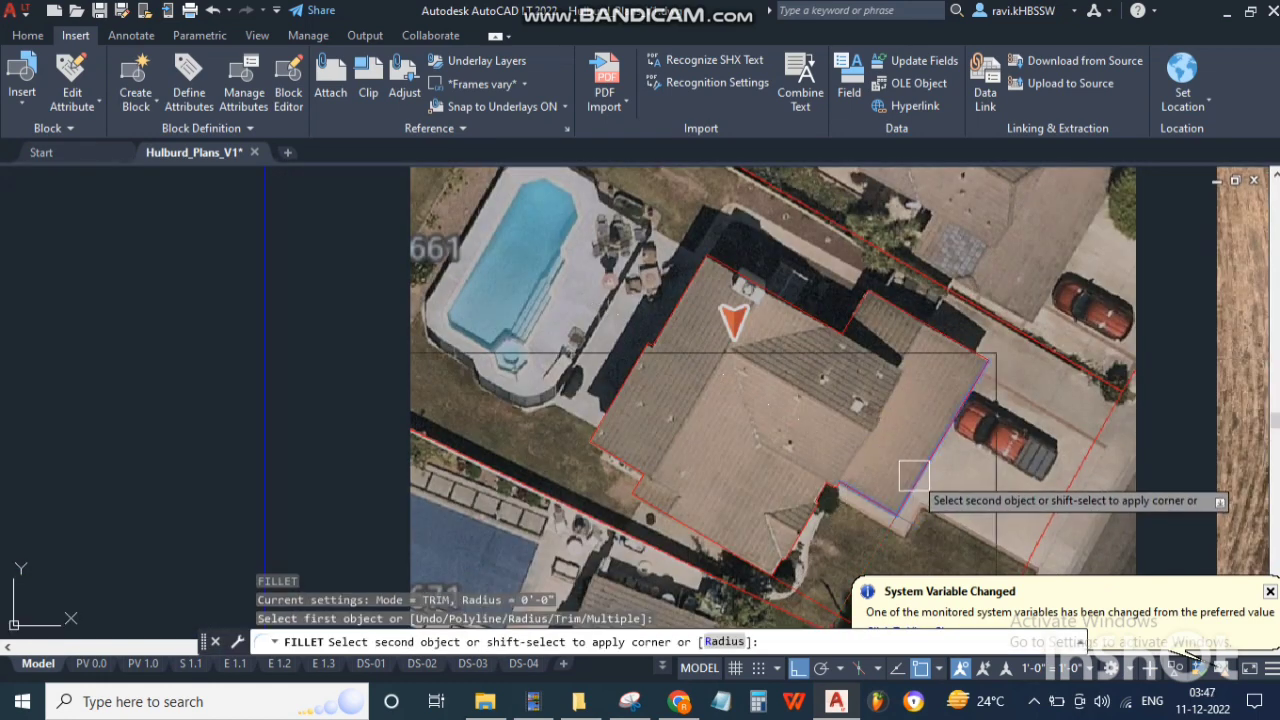
pyautogui.scroll(3, 913, 476)
pyautogui.press('Escape')
pyautogui.scroll(-1, 733, 418)
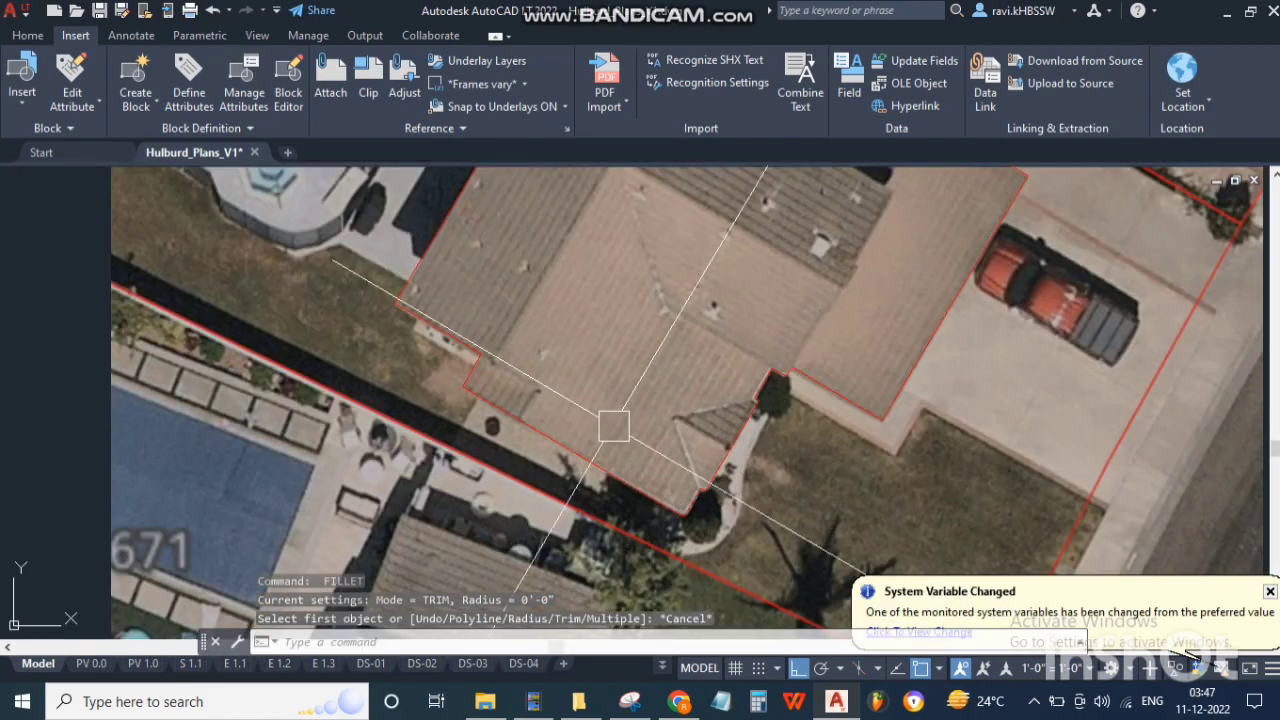
# Step: Switch to Street View in Chrome and examine how the garage, entry and upper-storey roofs meet at the house front
pyautogui.click(679, 701)
pyautogui.moveTo(677, 526); pyautogui.dragTo(1050, 532)
pyautogui.scroll(3, 701, 384)
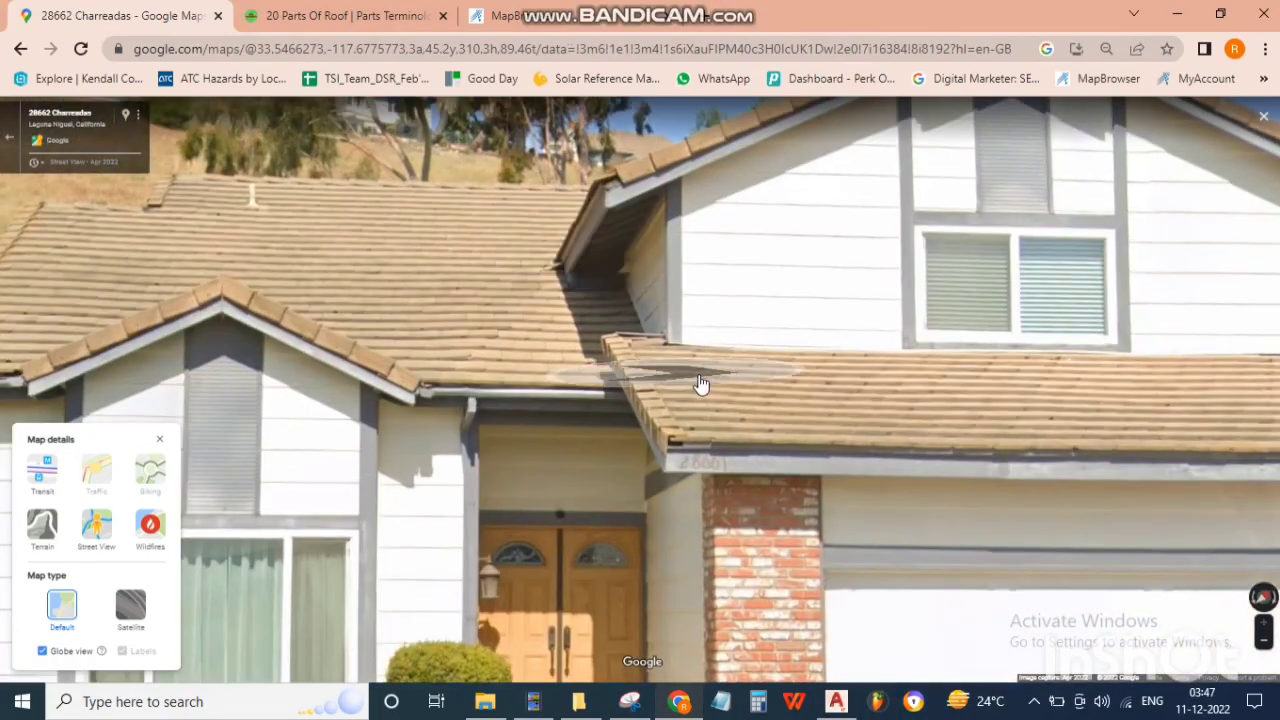
pyautogui.scroll(-3, 701, 384)
pyautogui.scroll(-2, 736, 399)
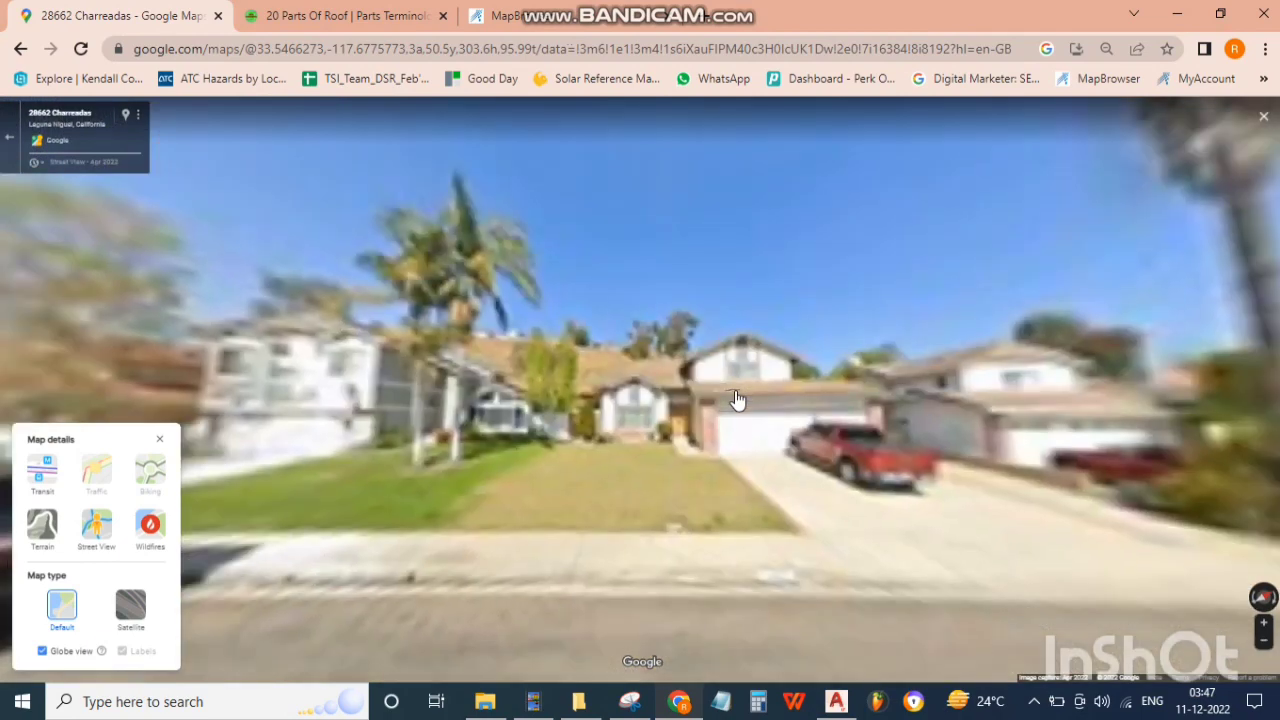
pyautogui.scroll(3, 760, 402)
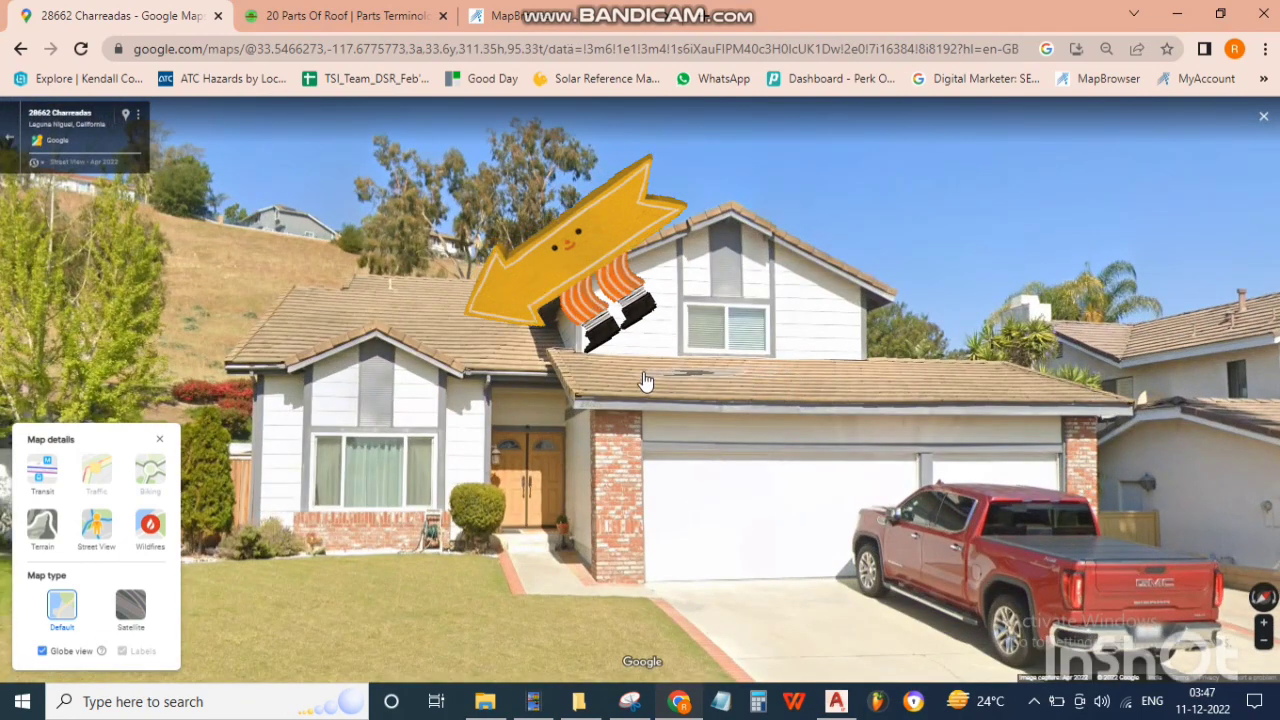
# Step: Back in AutoCAD, trace the upper-storey roof's garage-side edge with line segments, including the small jog near its front end
pyautogui.click(822, 704)
pyautogui.scroll(-2, 726, 467)
pyautogui.scroll(3, 768, 393)
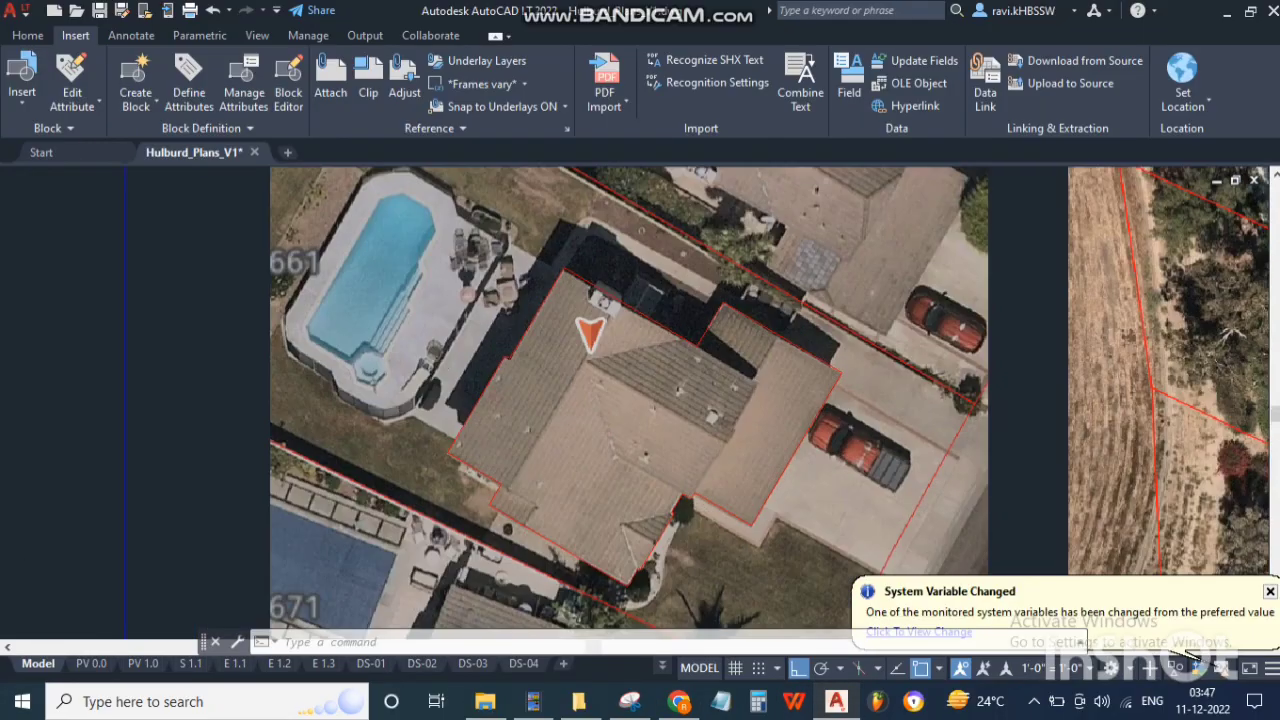
pyautogui.scroll(2, 726, 366)
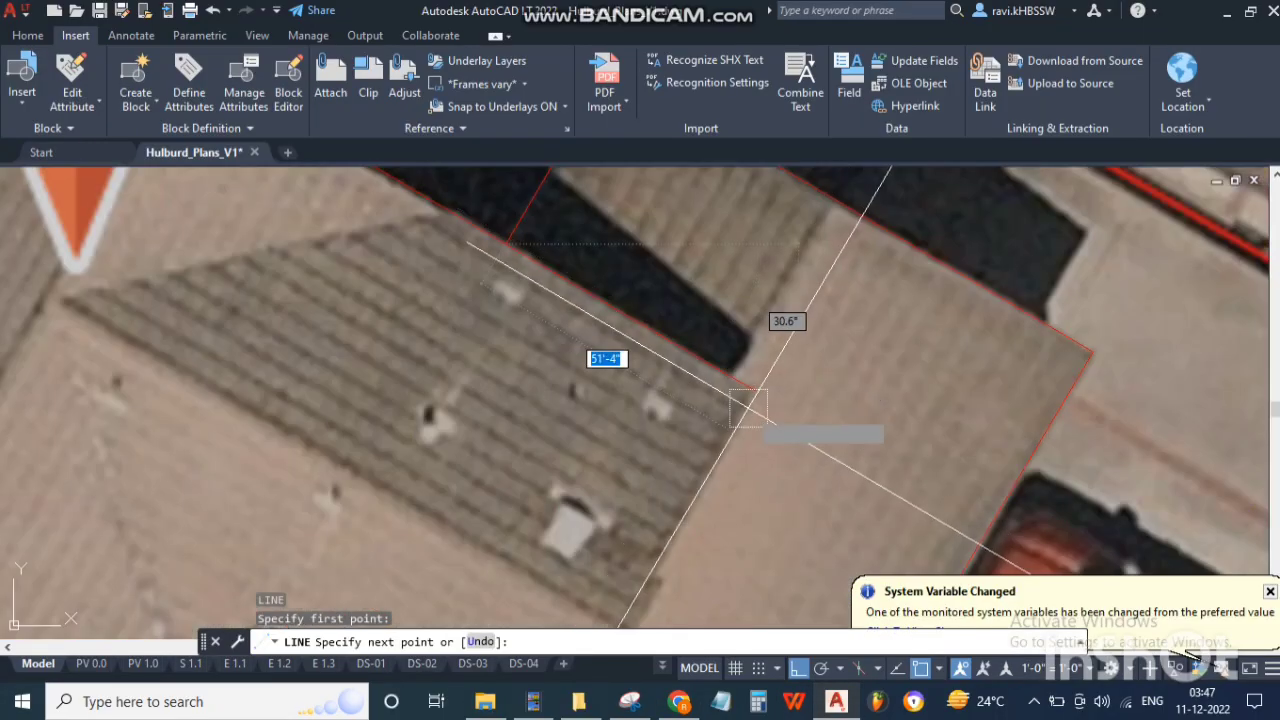
pyautogui.scroll(-2, 690, 527)
pyautogui.scroll(3, 648, 566)
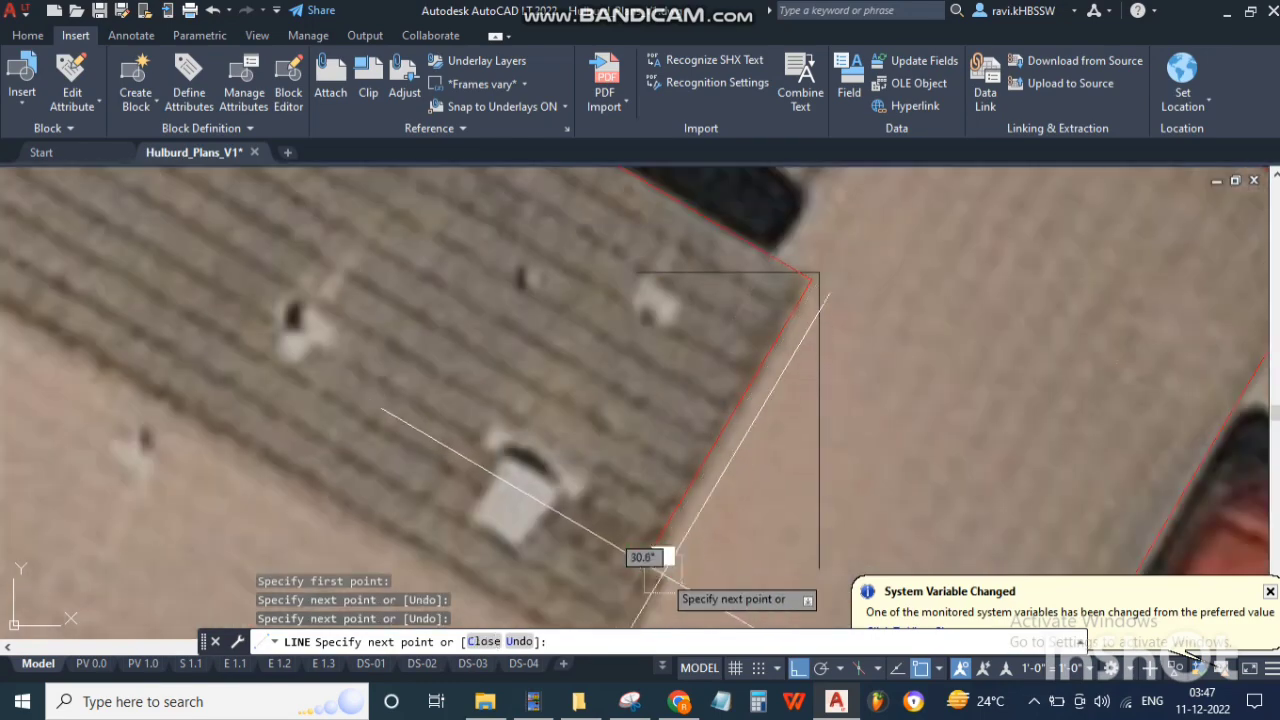
pyautogui.scroll(3, 665, 574)
pyautogui.click(680, 583)
pyautogui.scroll(-7, 664, 558)
pyautogui.scroll(4, 642, 592)
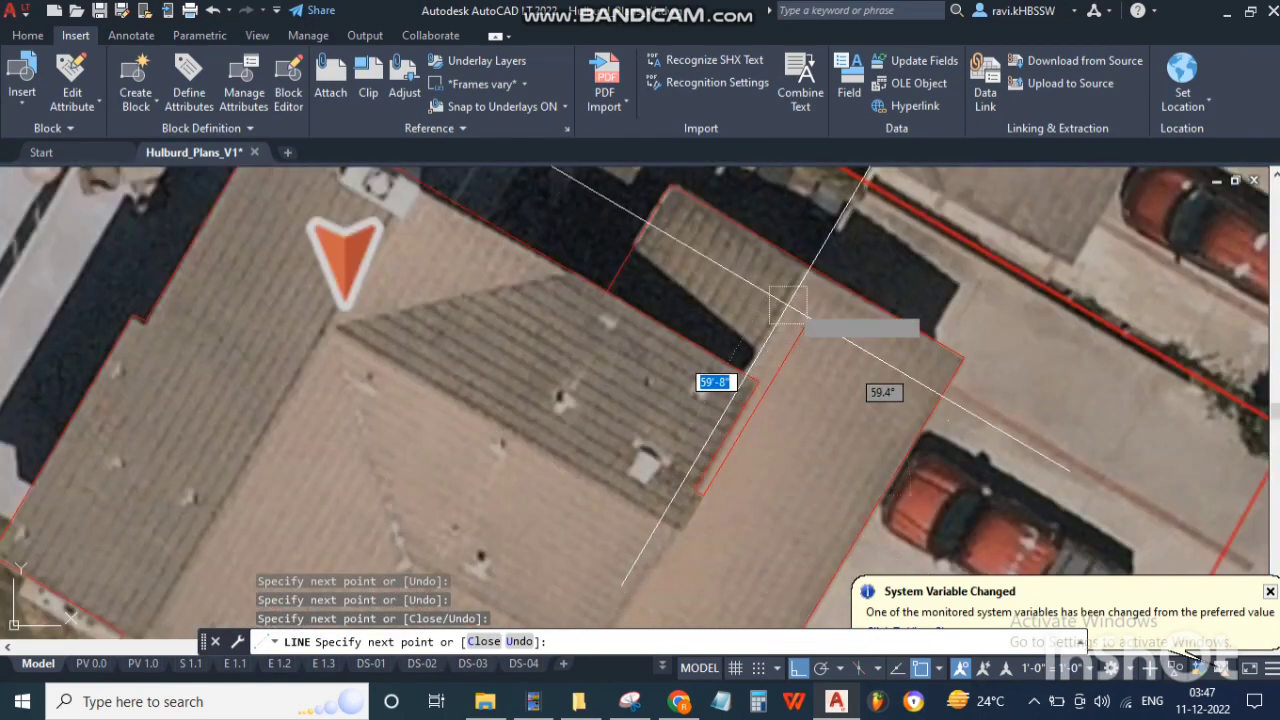
pyautogui.scroll(-4, 740, 400)
pyautogui.scroll(4, 686, 529)
pyautogui.scroll(-4, 686, 529)
pyautogui.scroll(5, 650, 510)
pyautogui.press('Escape')
pyautogui.press('Escape')
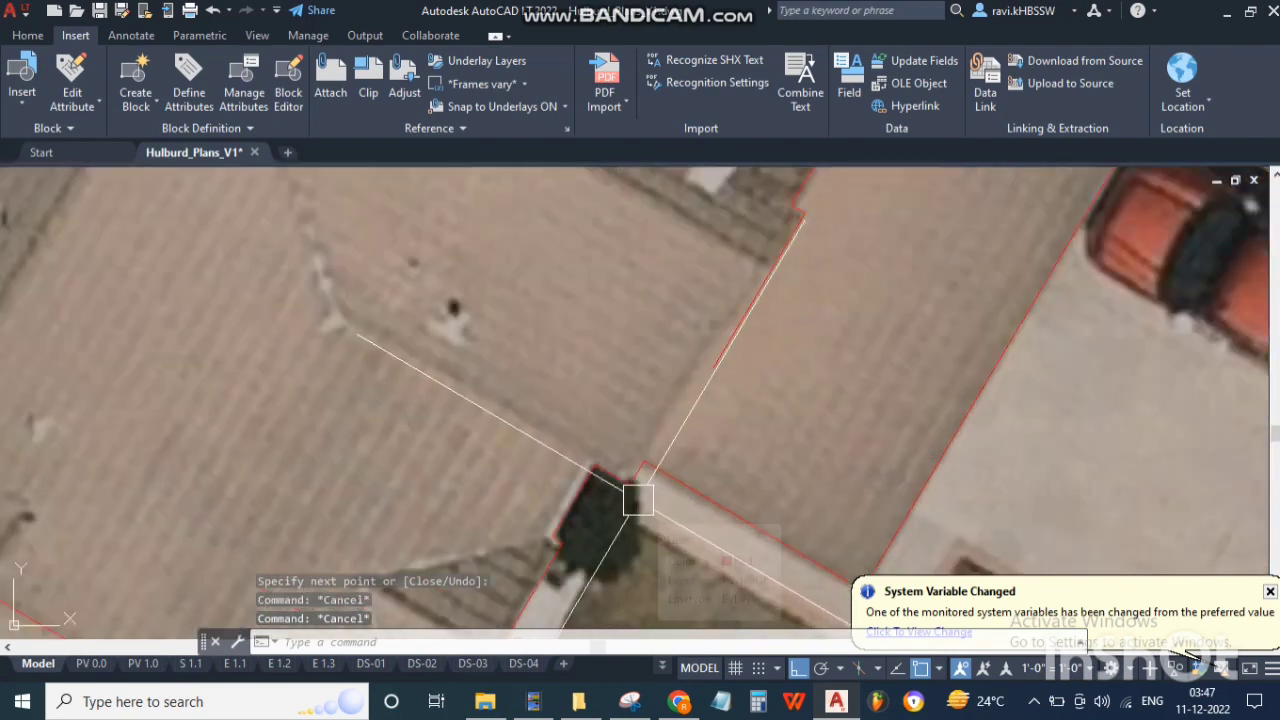
# Step: Fillet the garage-side roof edge line running up from the entry with the short jog line on the upper-storey edge
pyautogui.scroll(5, 635, 491)
pyautogui.write('f')
pyautogui.press('space')
pyautogui.click(652, 431)
pyautogui.scroll(-4, 723, 403)
pyautogui.scroll(-4, 812, 233)
pyautogui.scroll(4, 804, 242)
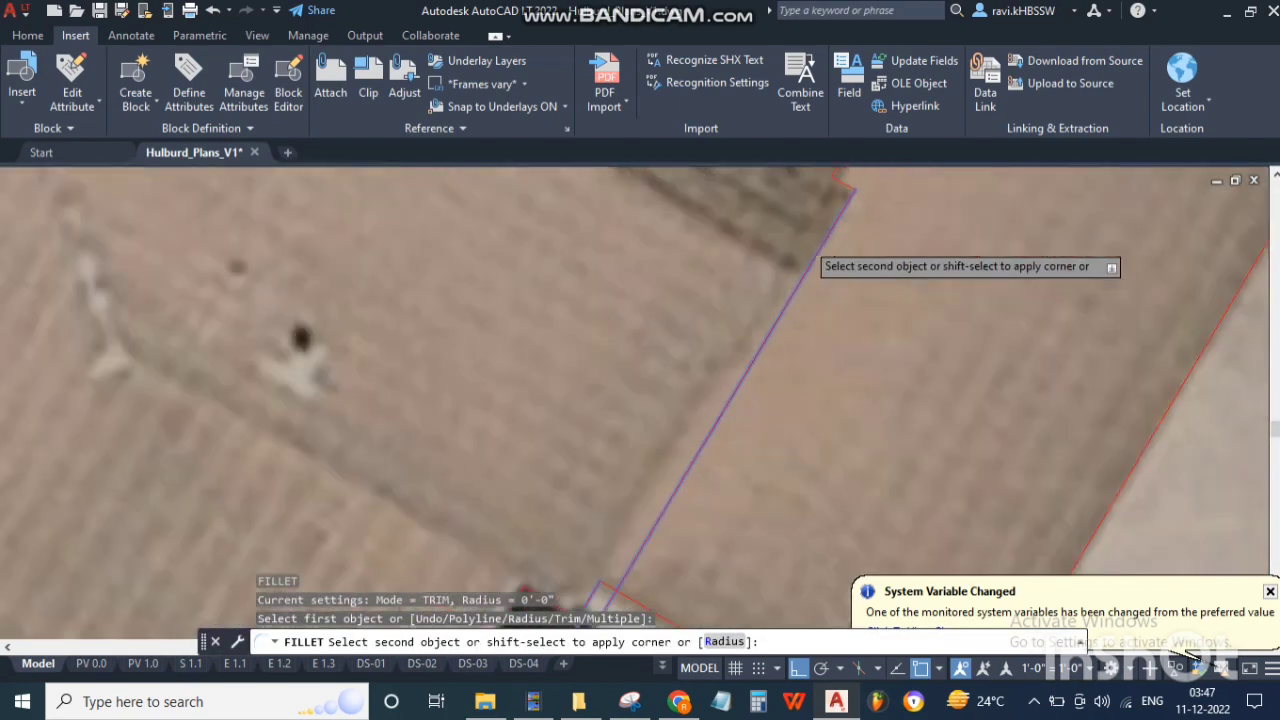
pyautogui.scroll(-4, 804, 243)
pyautogui.scroll(8, 838, 265)
pyautogui.scroll(5, 885, 284)
pyautogui.click(877, 279)
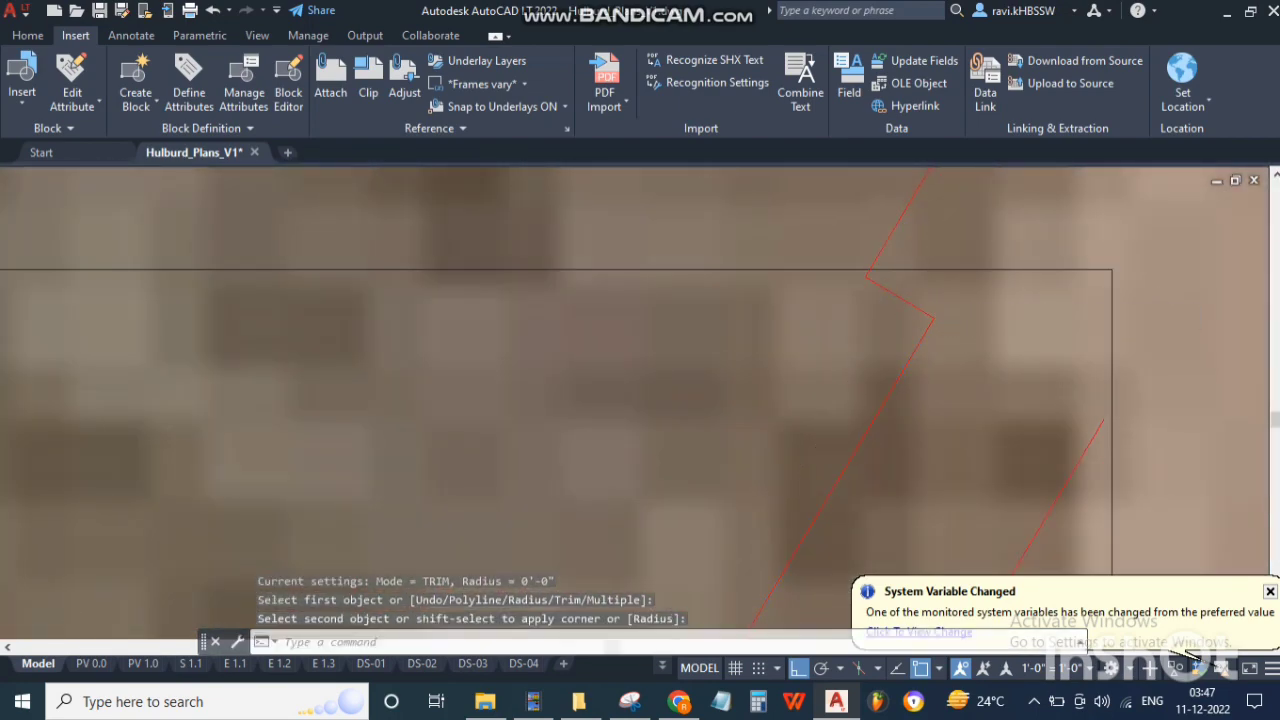
# Step: Erase the leftover line segment beside the filleted upper-storey roof edge
pyautogui.scroll(-5, 874, 426)
pyautogui.click(849, 451)
pyautogui.write('e')
pyautogui.press('space')
pyautogui.scroll(-3, 877, 443)
pyautogui.scroll(3, 881, 381)
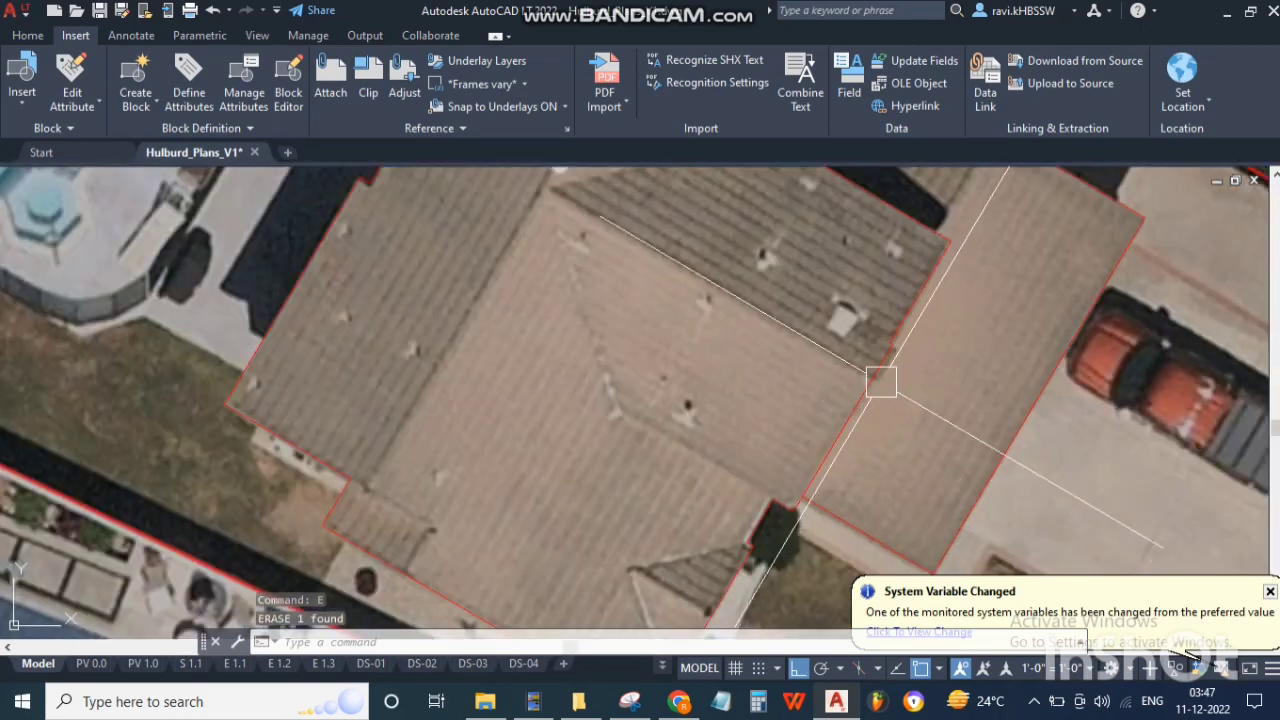
# Step: Switch to Street View in Chrome and examine the upper-storey gable's peak and projecting centre section, returning to AutoCAD
pyautogui.scroll(4, 881, 381)
pyautogui.click(678, 706)
pyautogui.scroll(3, 823, 583)
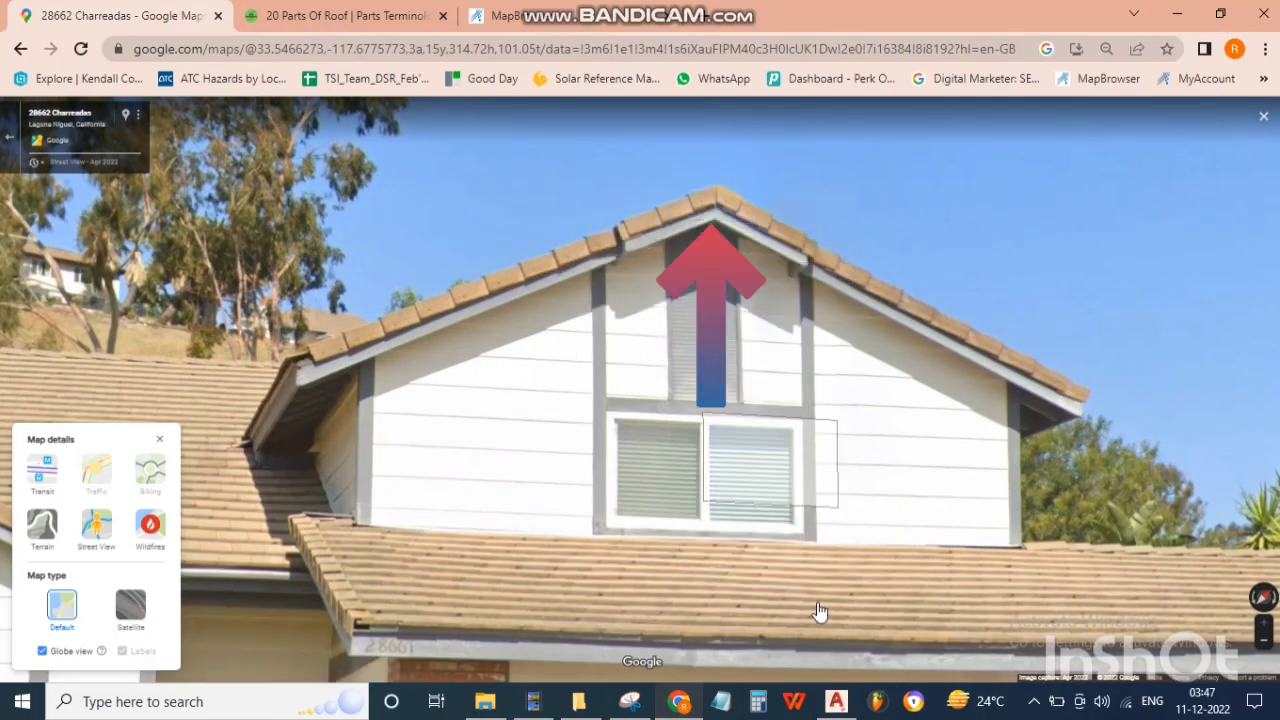
pyautogui.click(836, 701)
pyautogui.scroll(-4, 634, 342)
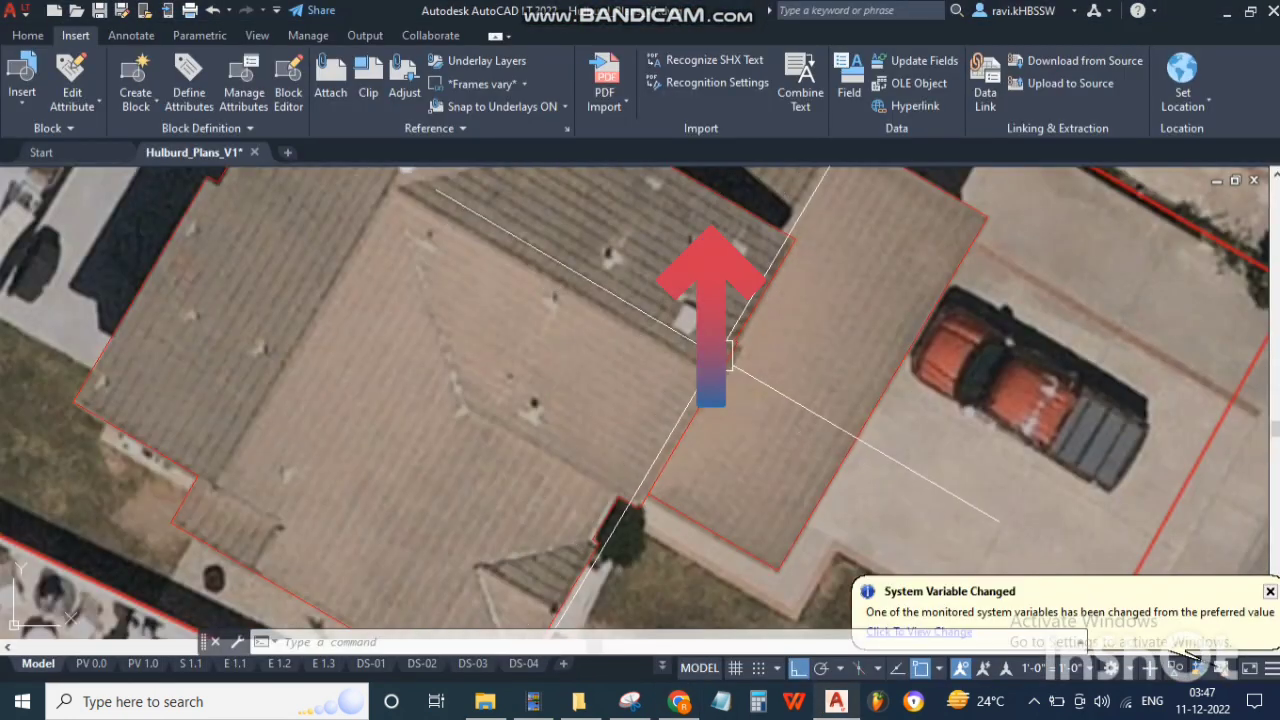
# Step: Draw a second short jog on the upper-storey roof's garage-side edge and a projecting edge line from it toward the first jog
pyautogui.scroll(4, 716, 357)
pyautogui.press('Escape')
pyautogui.write('l')
pyautogui.press('Return')
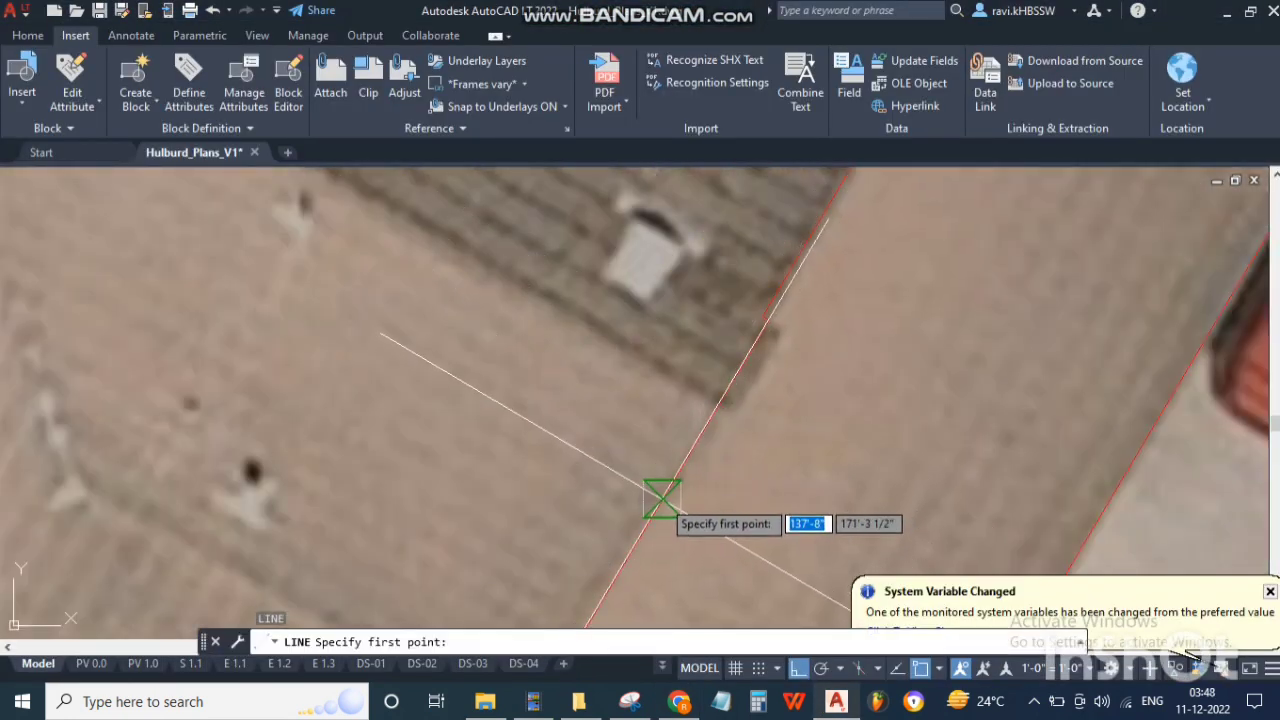
pyautogui.click(660, 498)
pyautogui.scroll(2, 697, 505)
pyautogui.click(680, 548)
pyautogui.scroll(-6, 770, 371)
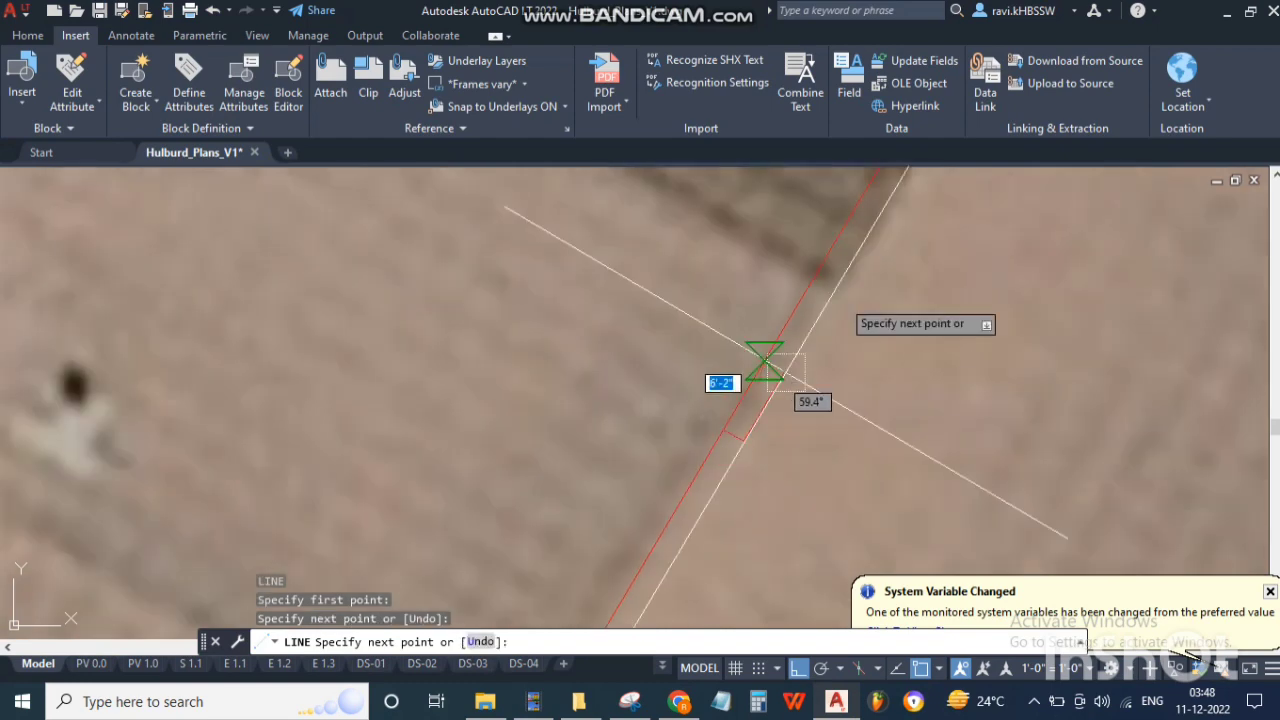
pyautogui.scroll(5, 869, 224)
pyautogui.scroll(-4, 876, 220)
pyautogui.scroll(5, 875, 272)
pyautogui.click(868, 270)
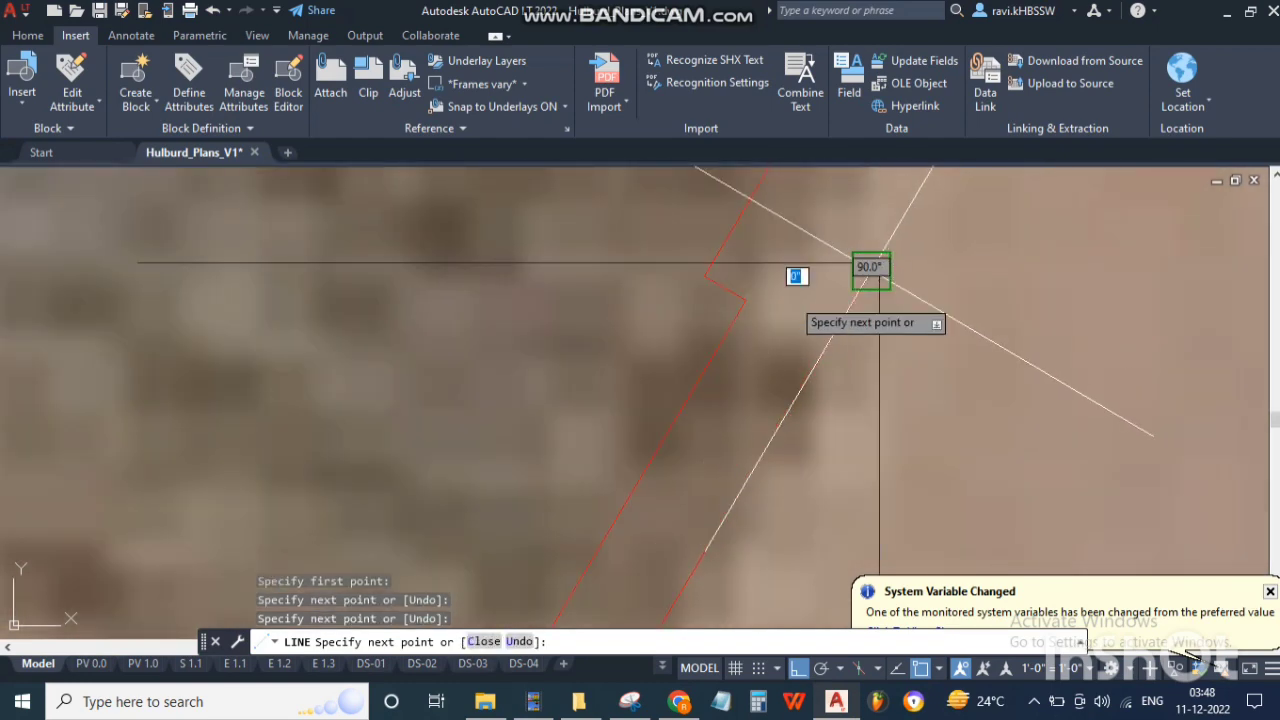
# Step: Fillet the first jog line with the projecting edge line to close the gable's projecting corner
pyautogui.press('Escape')
pyautogui.write('f')
pyautogui.press('Return')
pyautogui.click(714, 293)
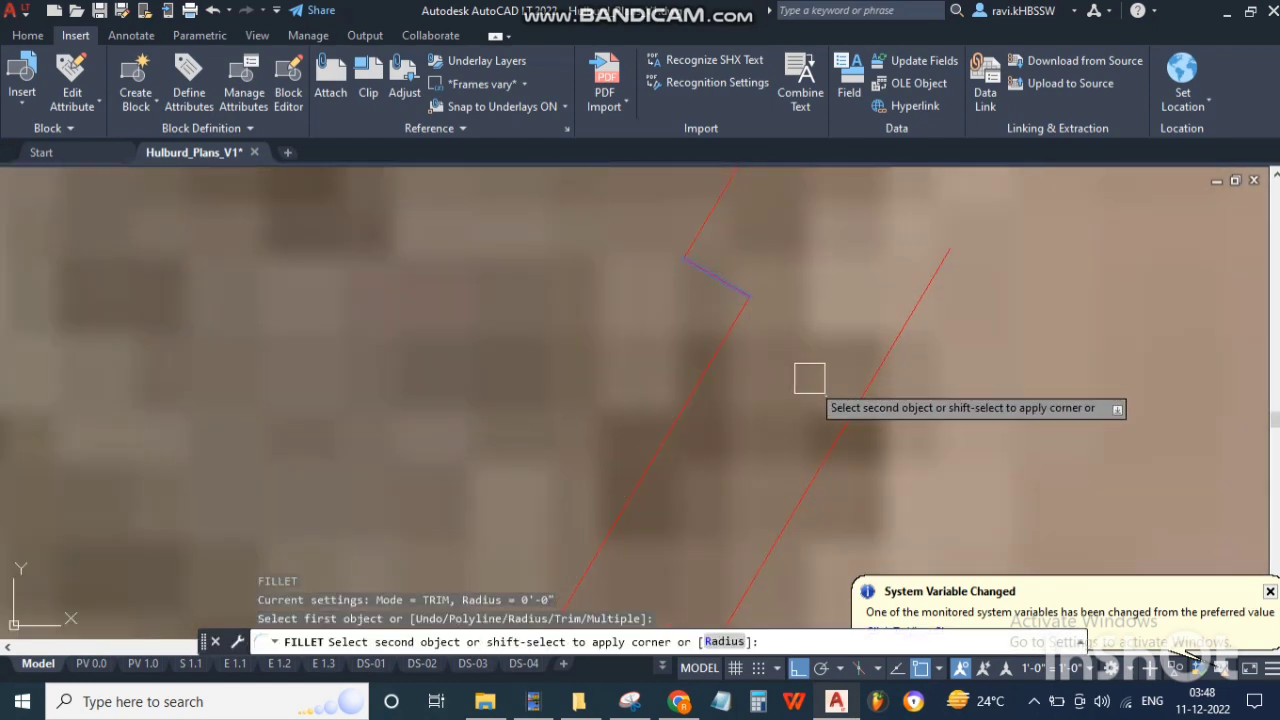
pyautogui.click(828, 407)
pyautogui.click(834, 415)
pyautogui.press('Escape')
# Step: Trim away the inner roof edge segment between the two jogs of the projecting gable section
pyautogui.scroll(-6, 703, 362)
pyautogui.scroll(-3, 690, 397)
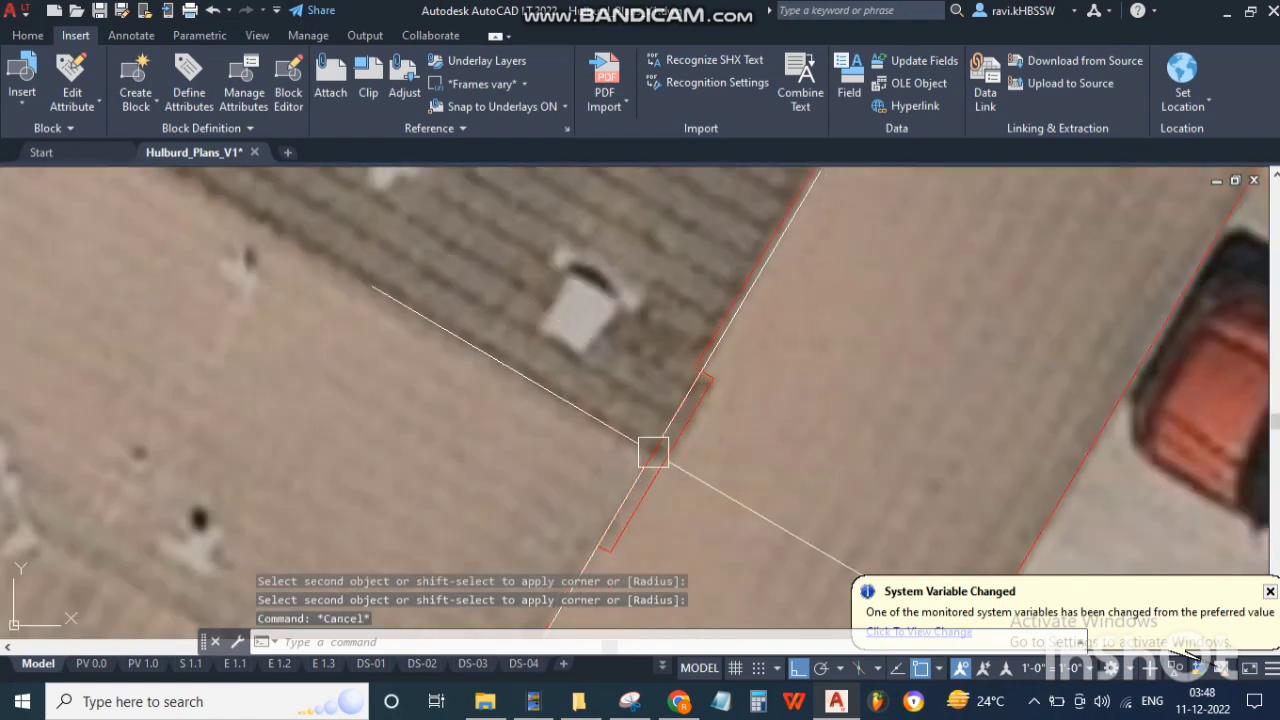
pyautogui.press('Escape')
pyautogui.write('tr')
pyautogui.press('Return')
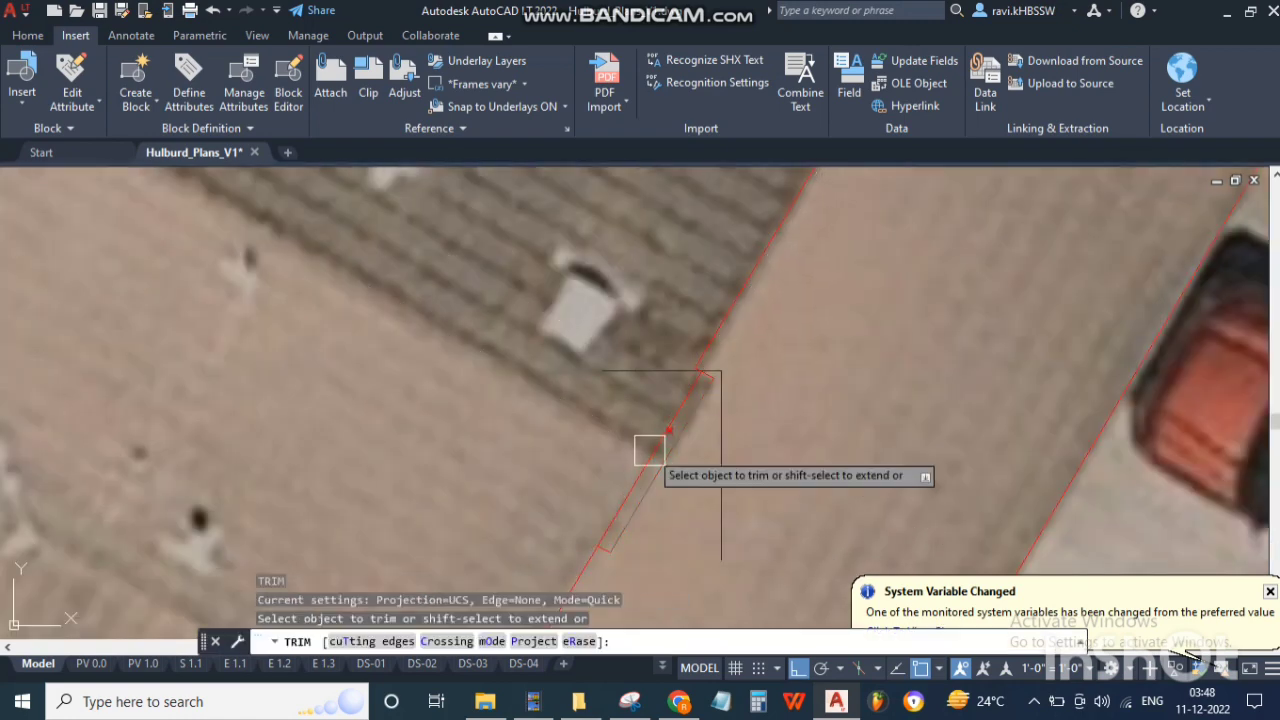
pyautogui.hotkey('ctrl', 'z')
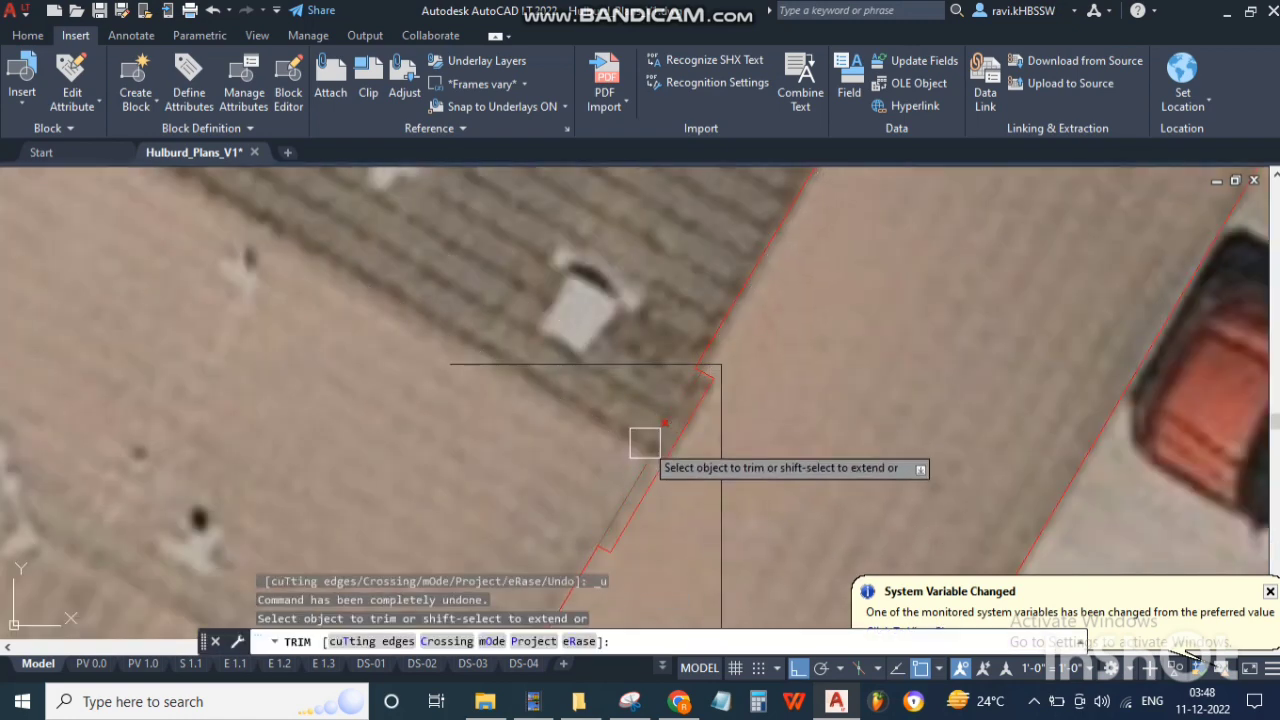
pyautogui.press('Escape')
# Step: Draw the upper-storey ridge line from the projecting gable edge to the inner roof junction beneath the orange marker
pyautogui.scroll(-5, 630, 410)
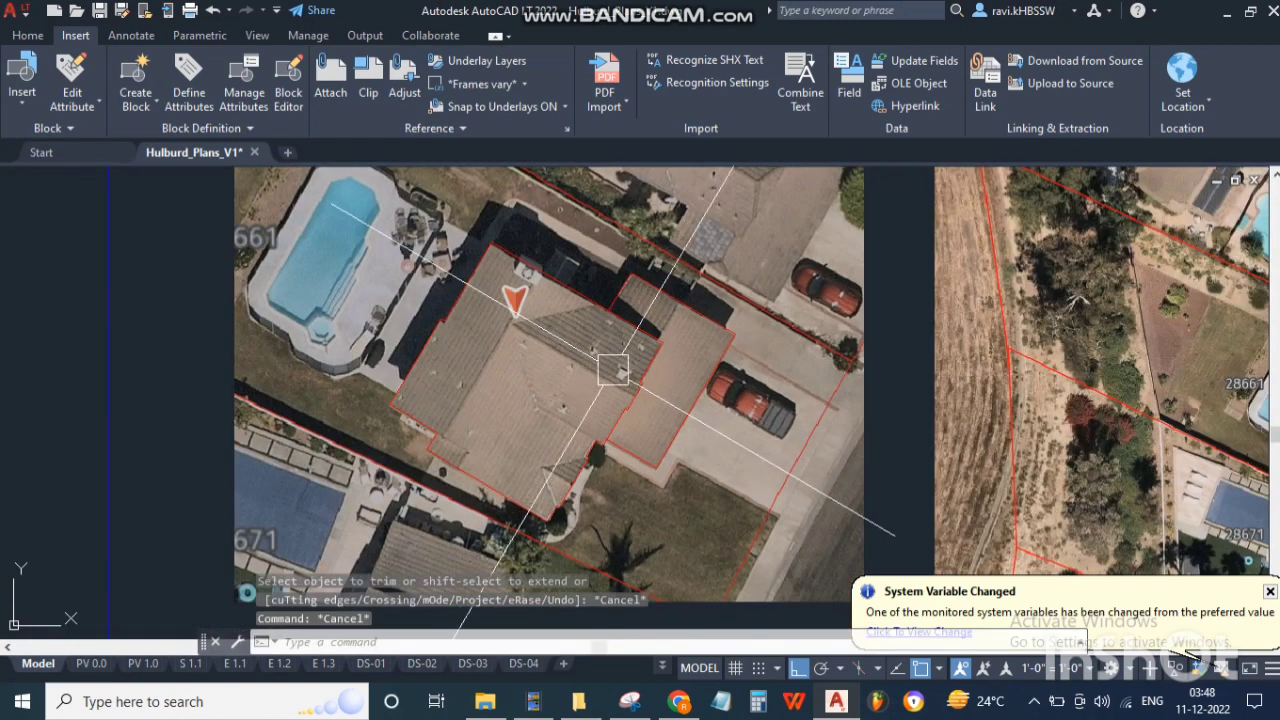
pyautogui.scroll(2, 613, 370)
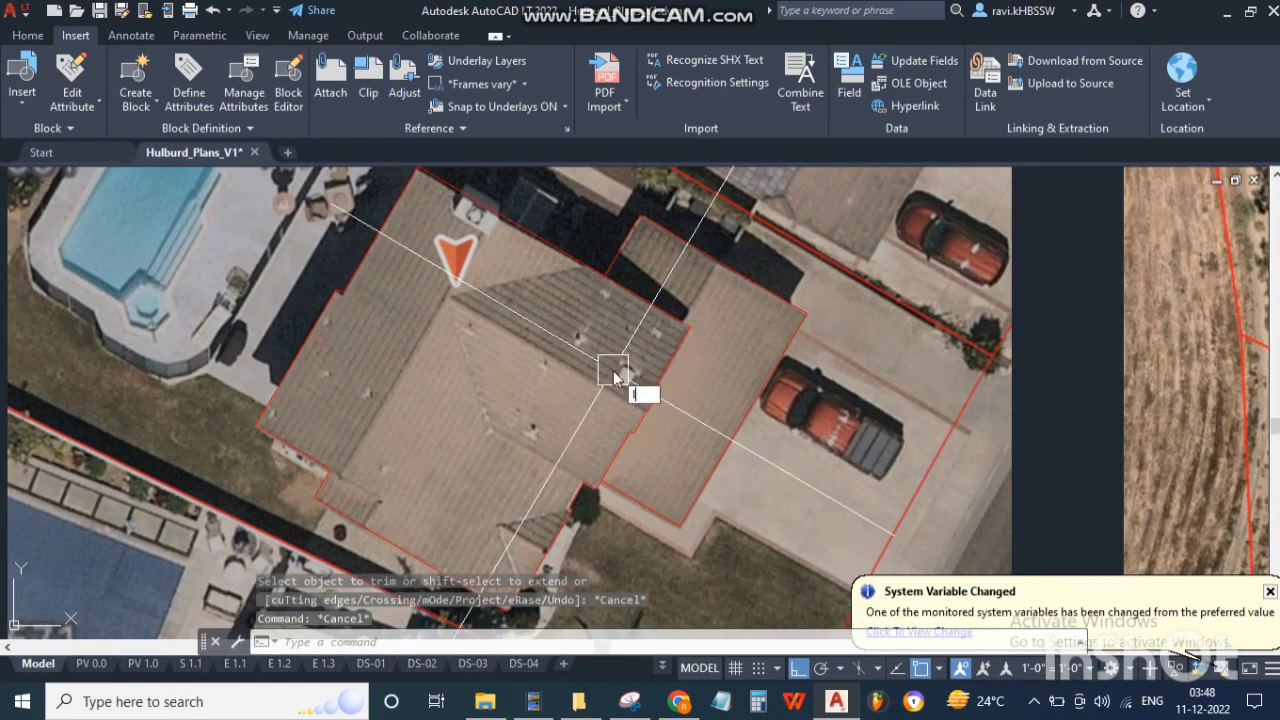
pyautogui.press('Return')
pyautogui.click(645, 410)
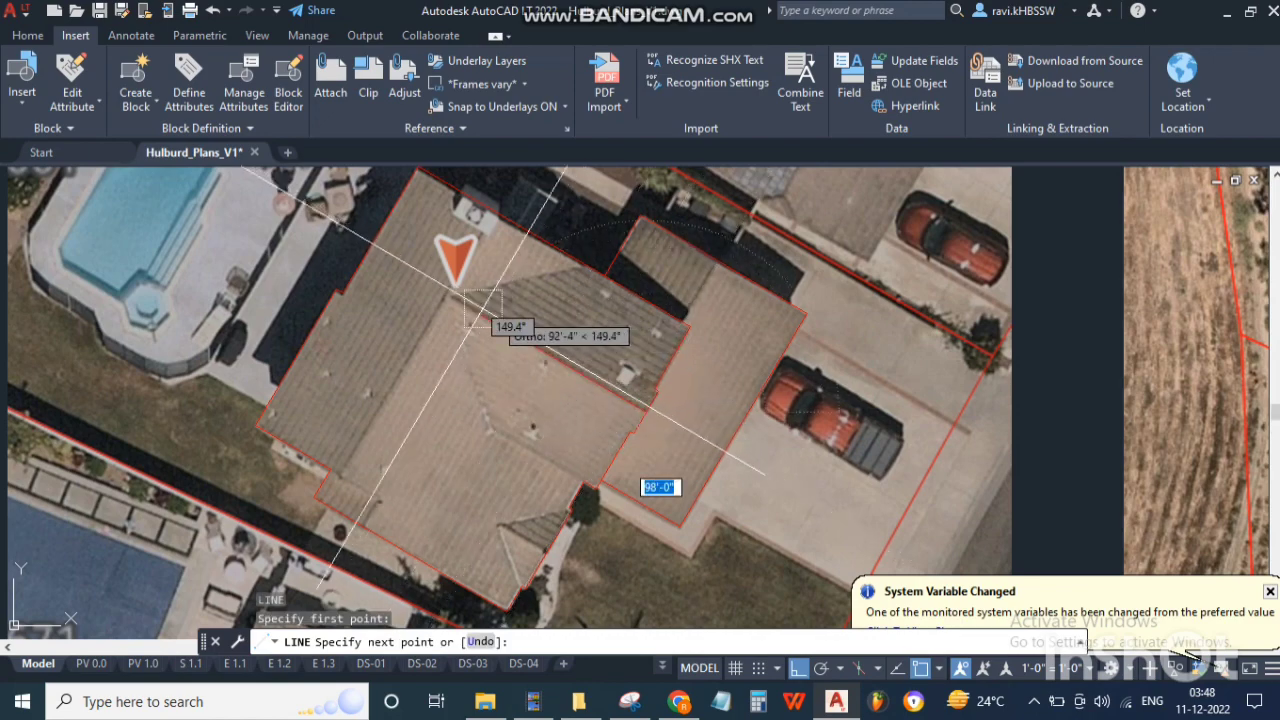
pyautogui.scroll(5, 440, 305)
pyautogui.press('Return')
pyautogui.scroll(-10, 400, 278)
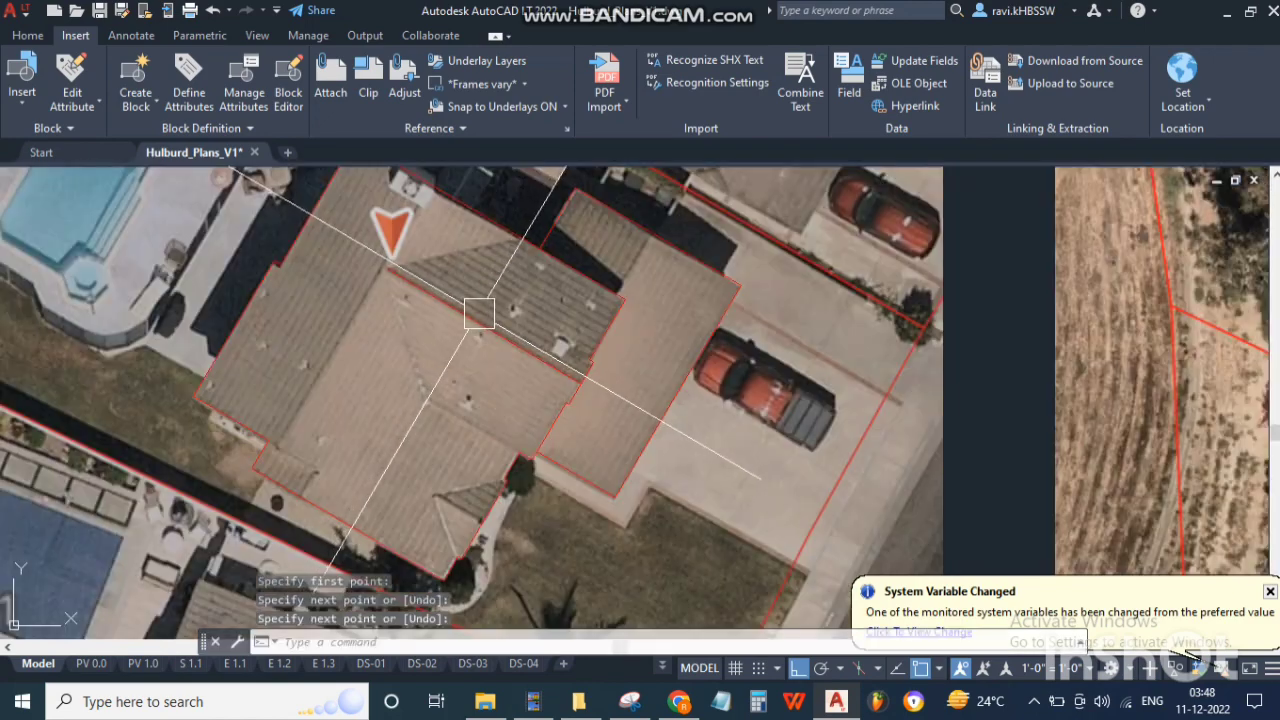
# Step: Examine the labelled roof-parts diagram beside the aerial images
pyautogui.scroll(4, 1156, 311)
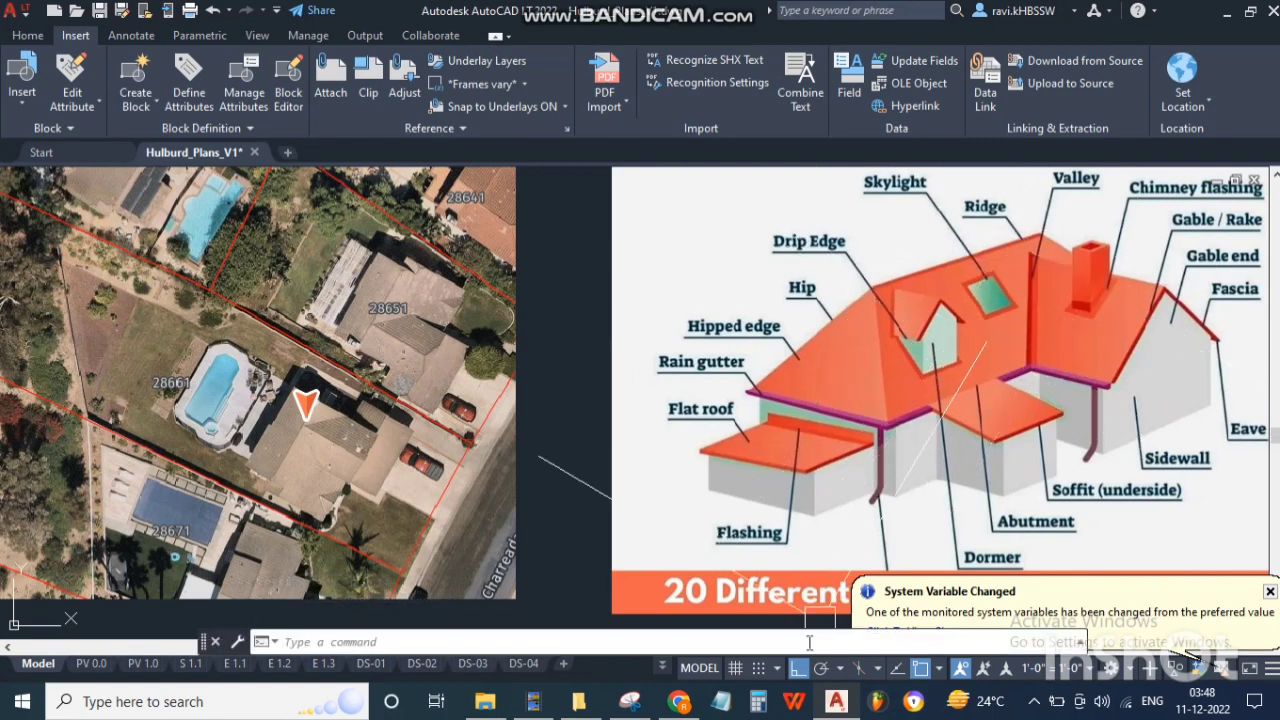
pyautogui.scroll(-8, 102, 383)
pyautogui.scroll(8, 102, 383)
pyautogui.scroll(-3, 271, 343)
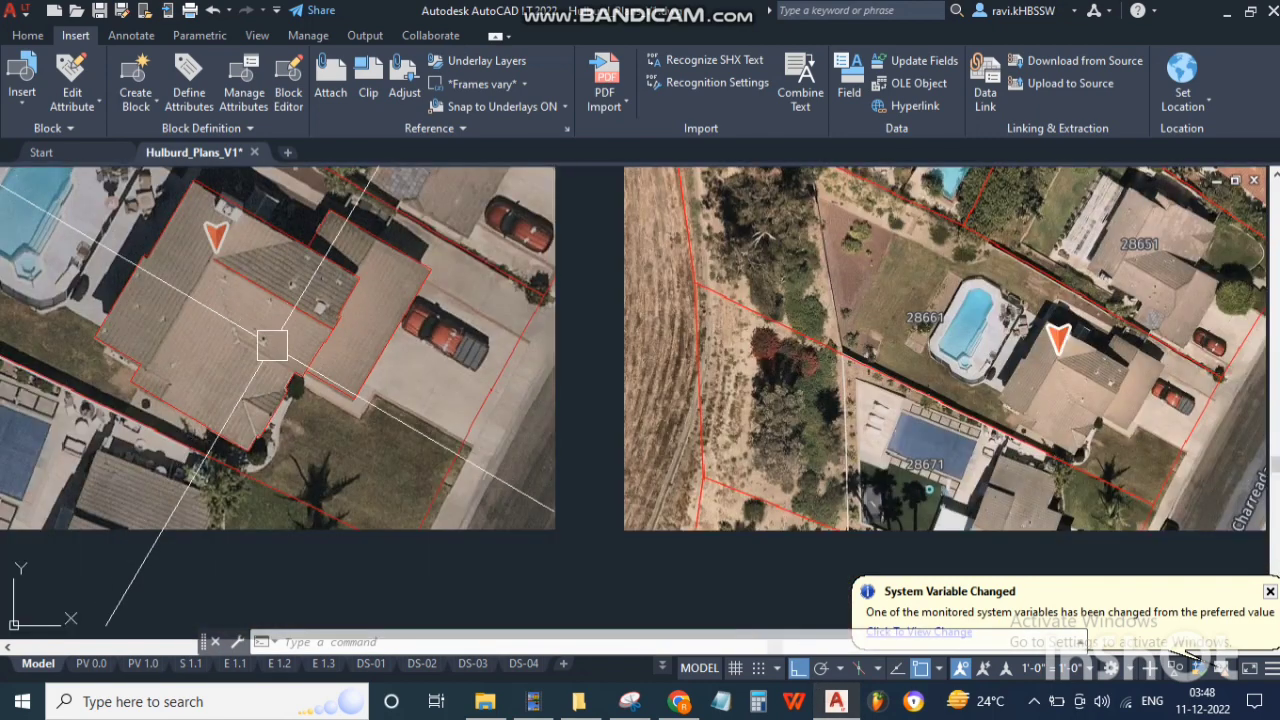
pyautogui.scroll(4, 228, 280)
# Step: Draw a construction line with Ortho off from the ridge's inner end along the valley to the rear roof edge
pyautogui.write('xl')
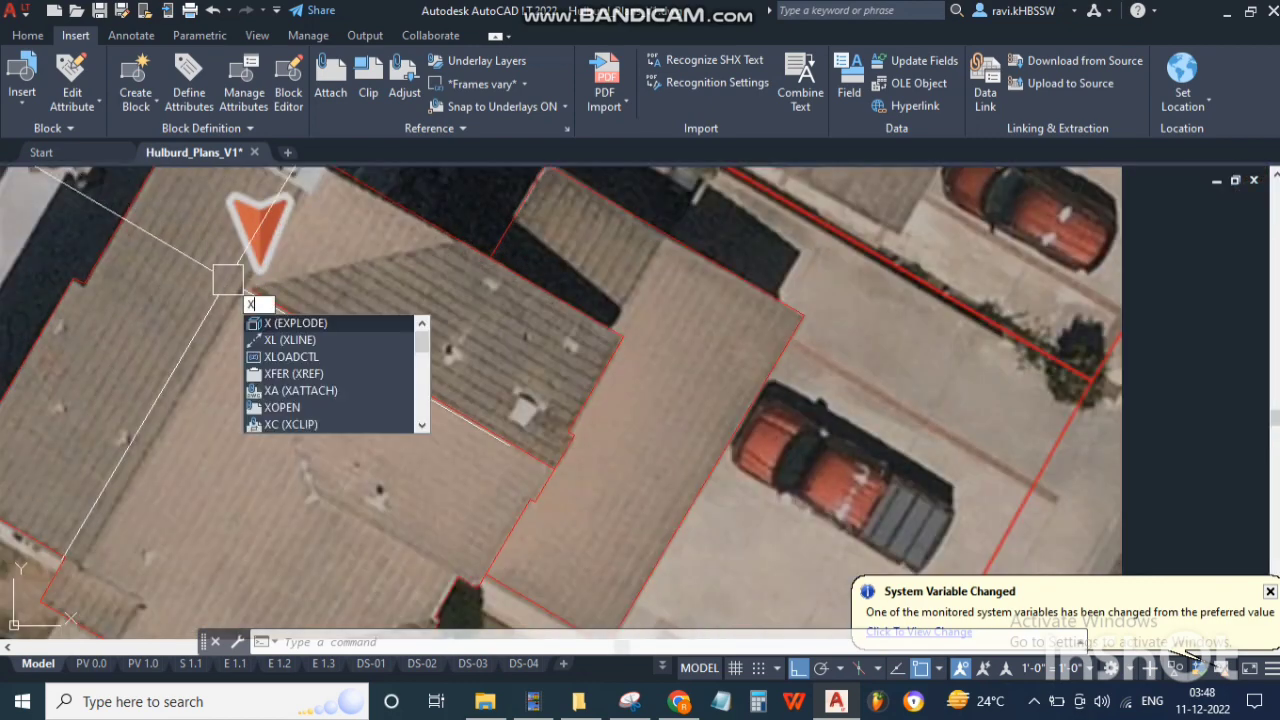
pyautogui.press('Return')
pyautogui.click(242, 282)
pyautogui.scroll(2, 412, 237)
pyautogui.scroll(2, 412, 244)
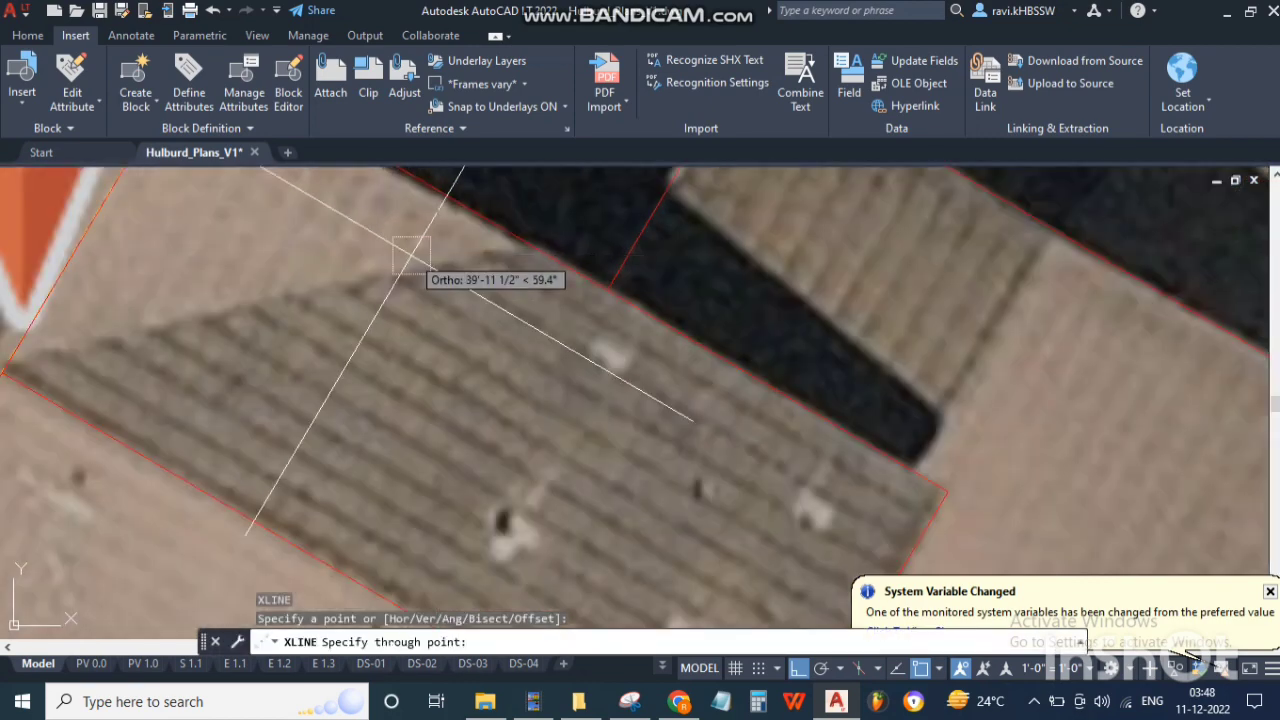
pyautogui.press('F8')
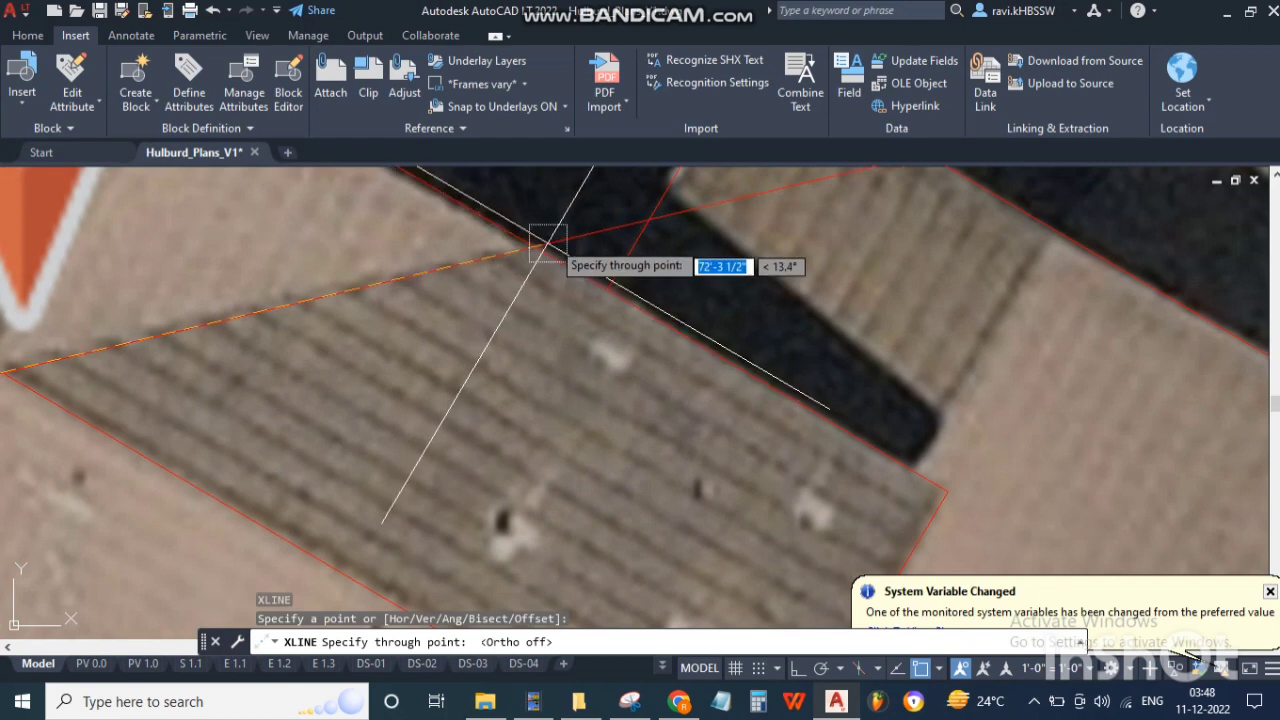
pyautogui.scroll(-2, 563, 237)
pyautogui.press('Escape')
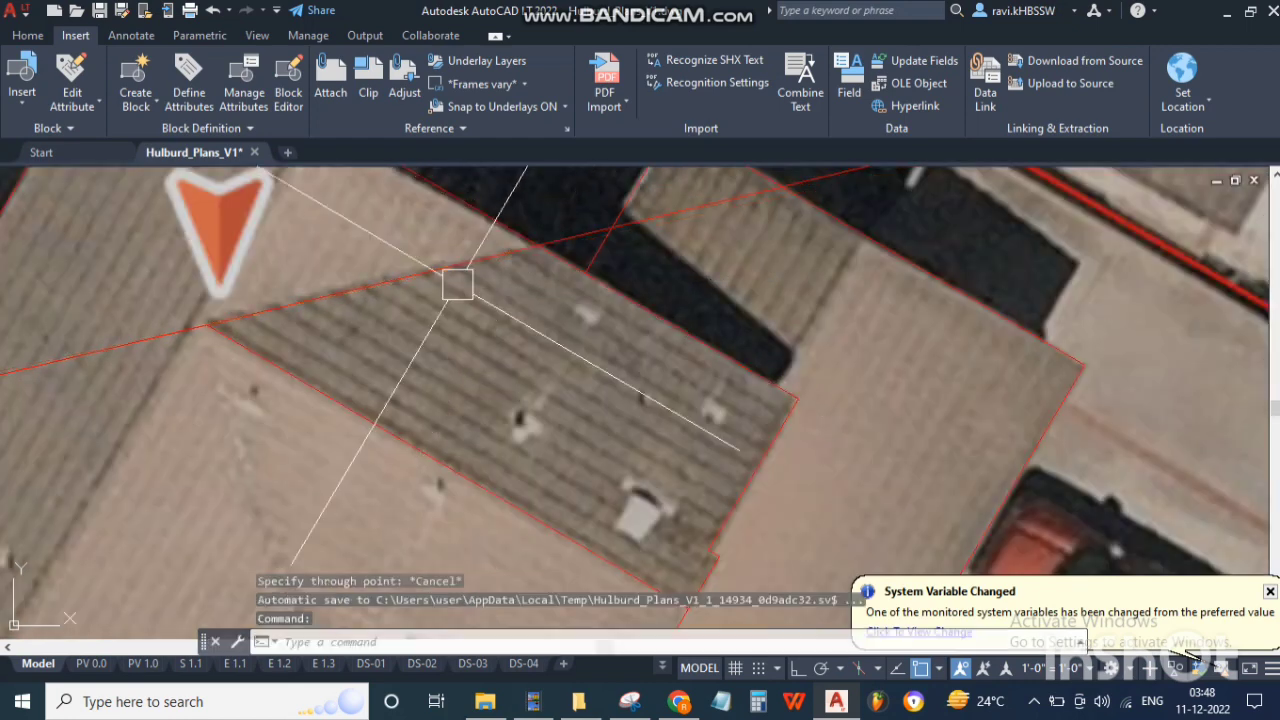
# Step: Trim the construction line at the rear roof edge and erase the remainder extending beyond the roof
pyautogui.scroll(-2, 469, 283)
pyautogui.scroll(4, 517, 201)
pyautogui.press('Return')
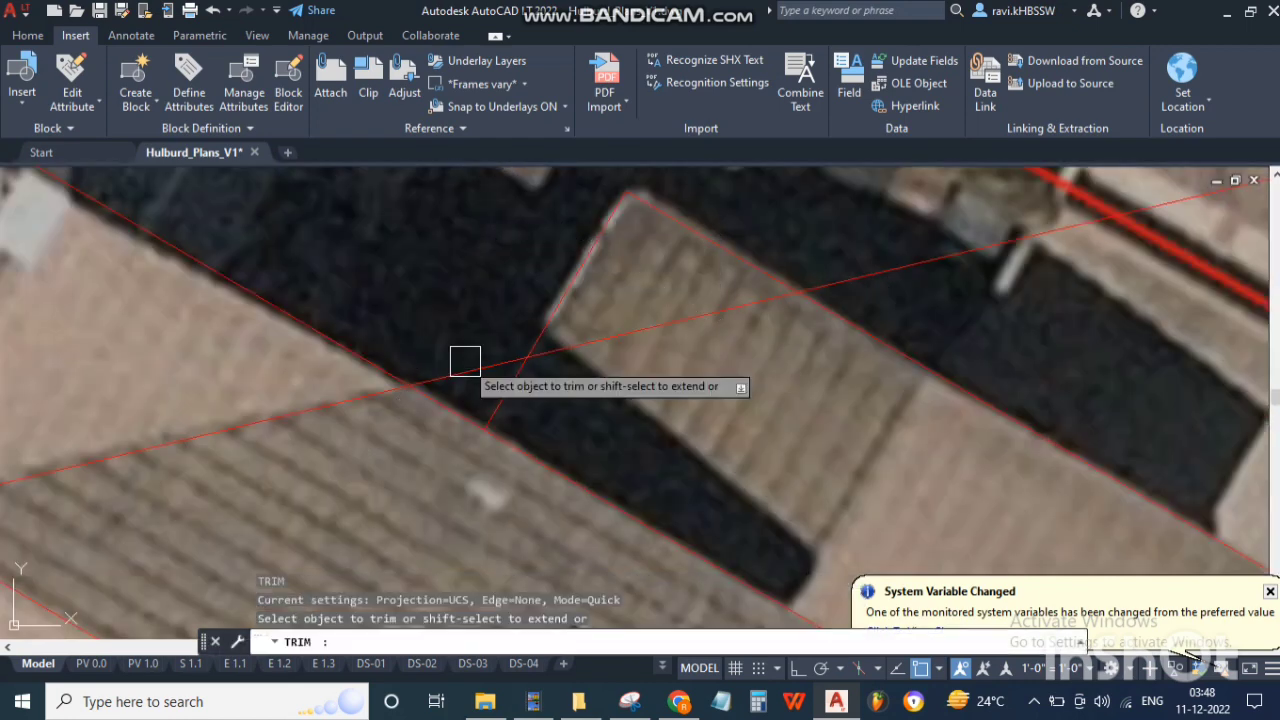
pyautogui.click(470, 364)
pyautogui.press('Escape')
pyautogui.click(603, 332)
pyautogui.write('e')
pyautogui.press('Return')
pyautogui.scroll(-4, 600, 340)
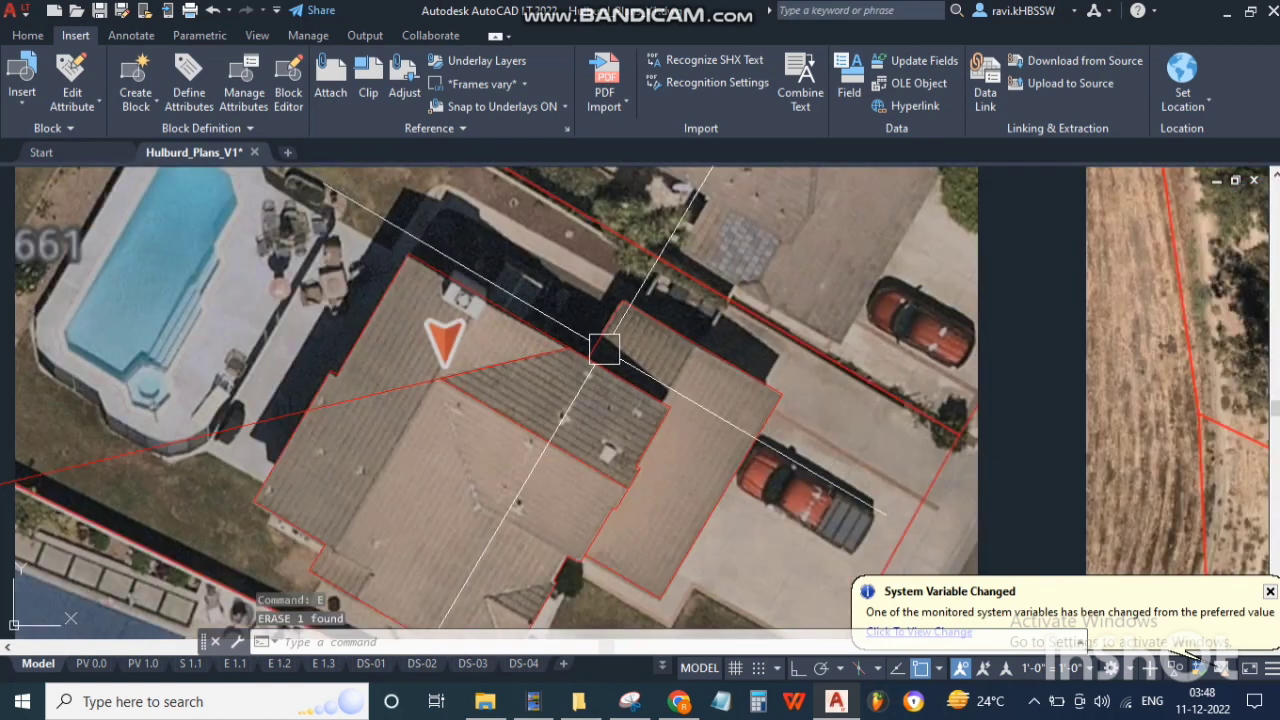
# Step: Fillet the ridge line with the valley line to remove the part running past their junction
pyautogui.press('Return')
pyautogui.click(480, 405)
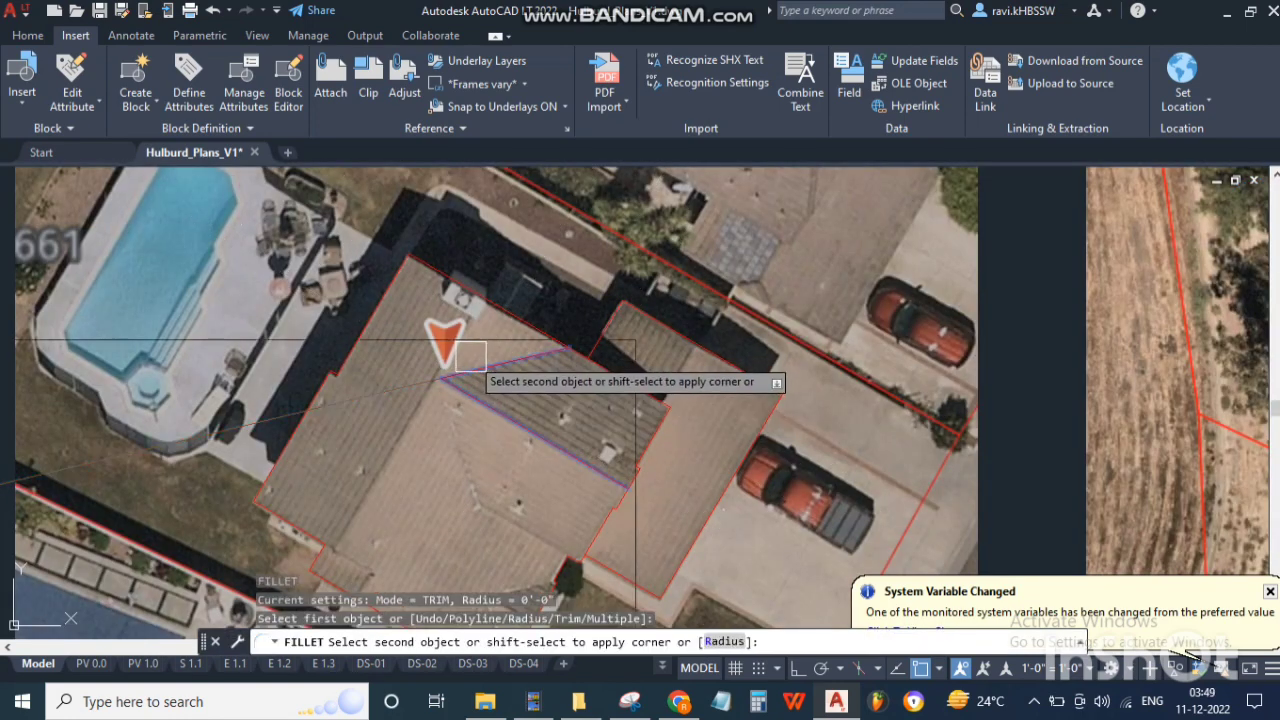
pyautogui.click(473, 360)
pyautogui.press('Escape')
# Step: Mirror the valley line about the upper-storey ridge with Ortho on, keeping the source line
pyautogui.click(475, 362)
pyautogui.write('mi')
pyautogui.press('Return')
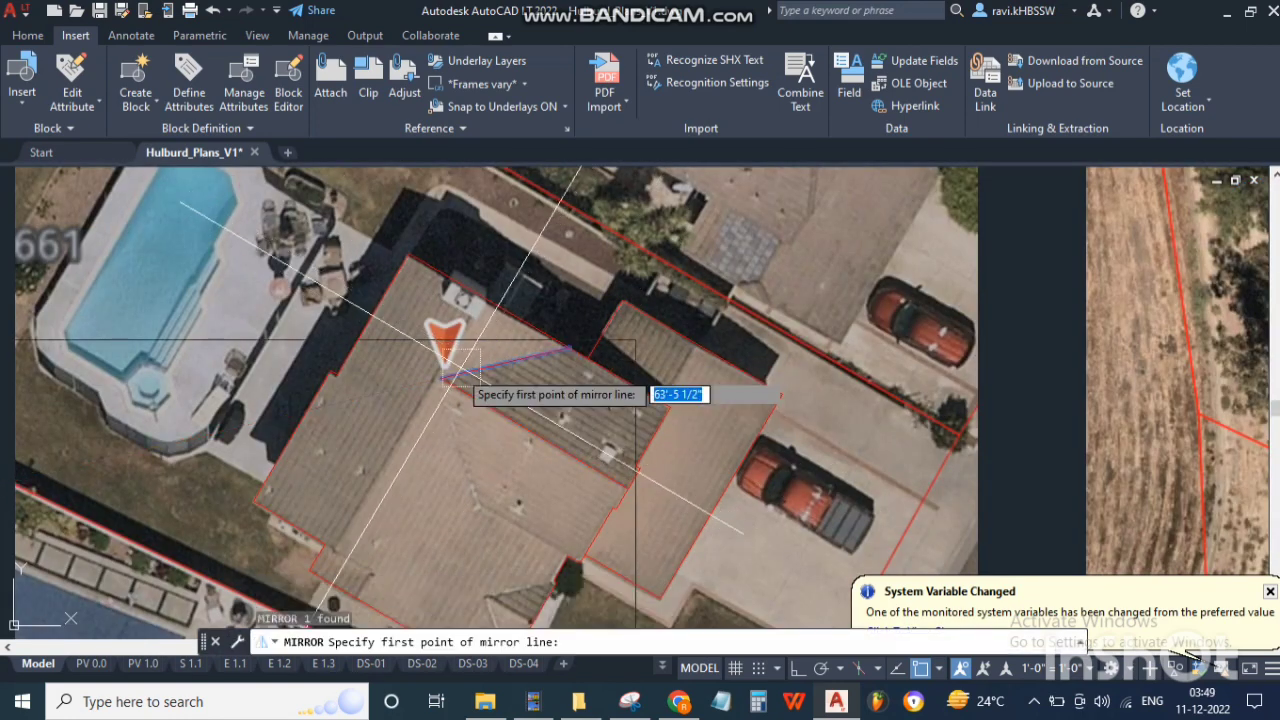
pyautogui.click(441, 377)
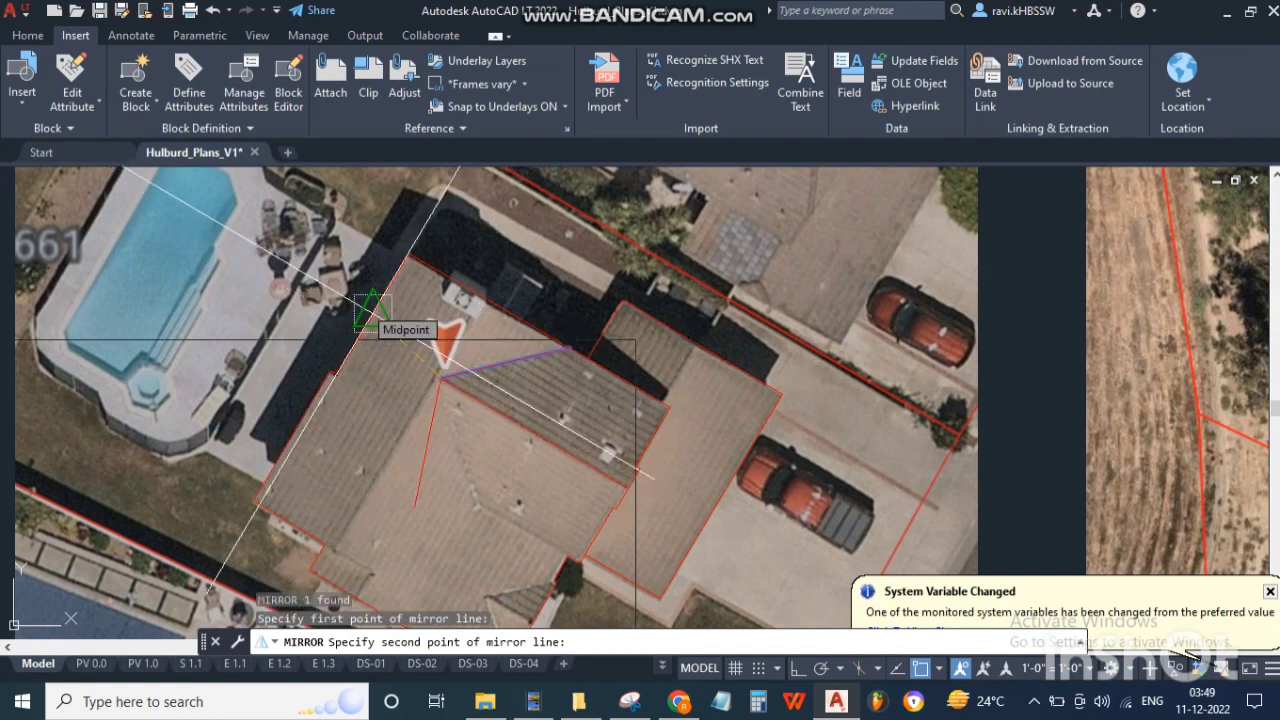
pyautogui.press('F8')
pyautogui.click(415, 333)
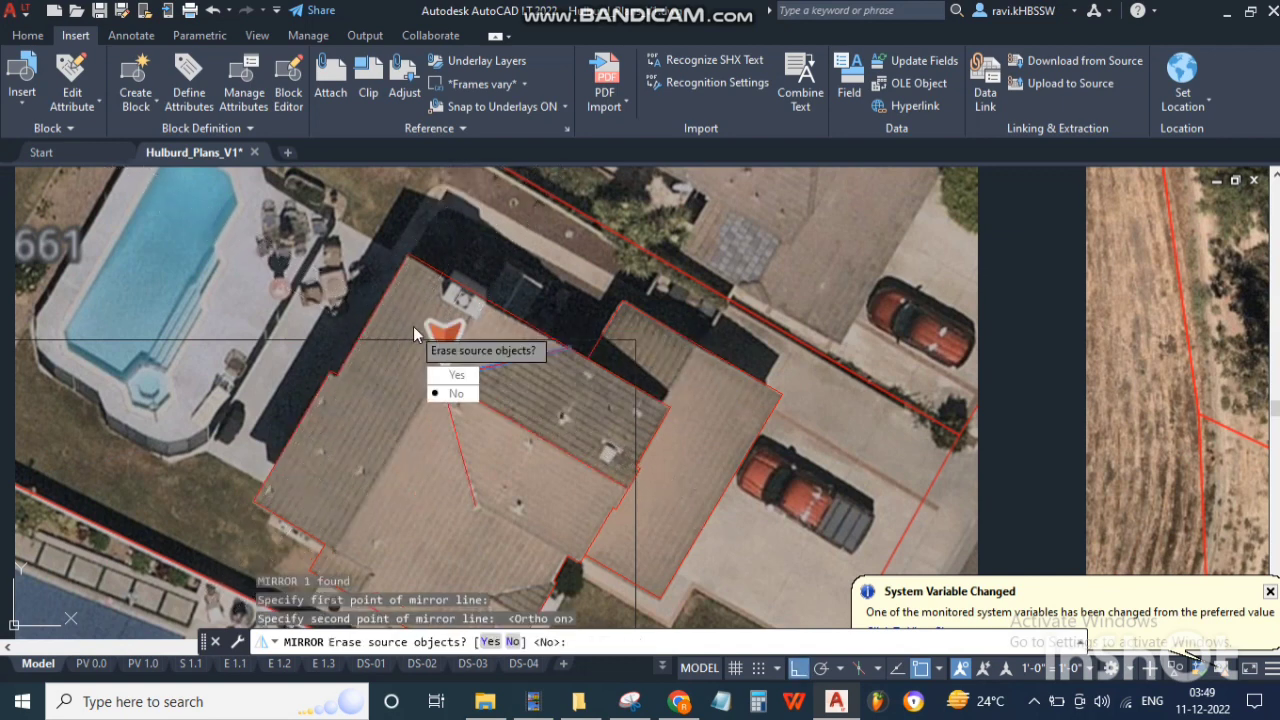
pyautogui.write('n')
pyautogui.press('Return')
pyautogui.press('Escape')
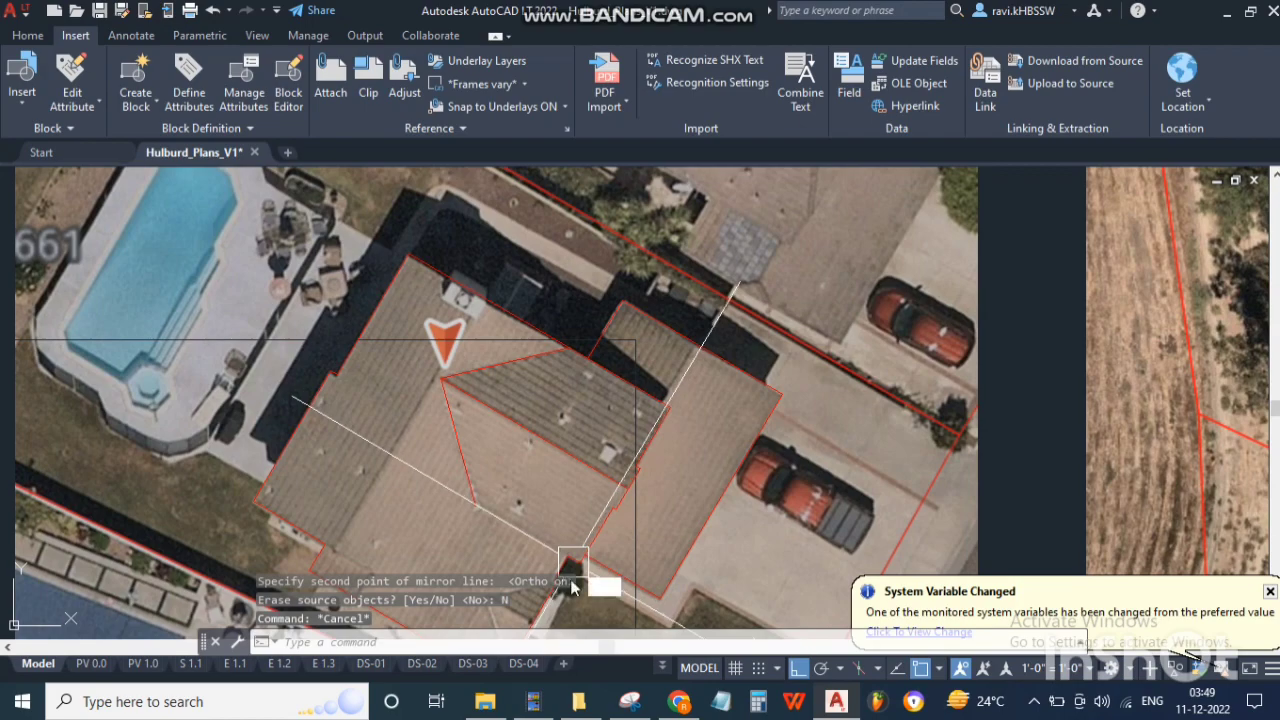
# Step: Fillet the valley line's lower end with the short front eave segment so the two lines meet
pyautogui.write('f')
pyautogui.press('Return')
pyautogui.scroll(8, 573, 587)
pyautogui.click(556, 454)
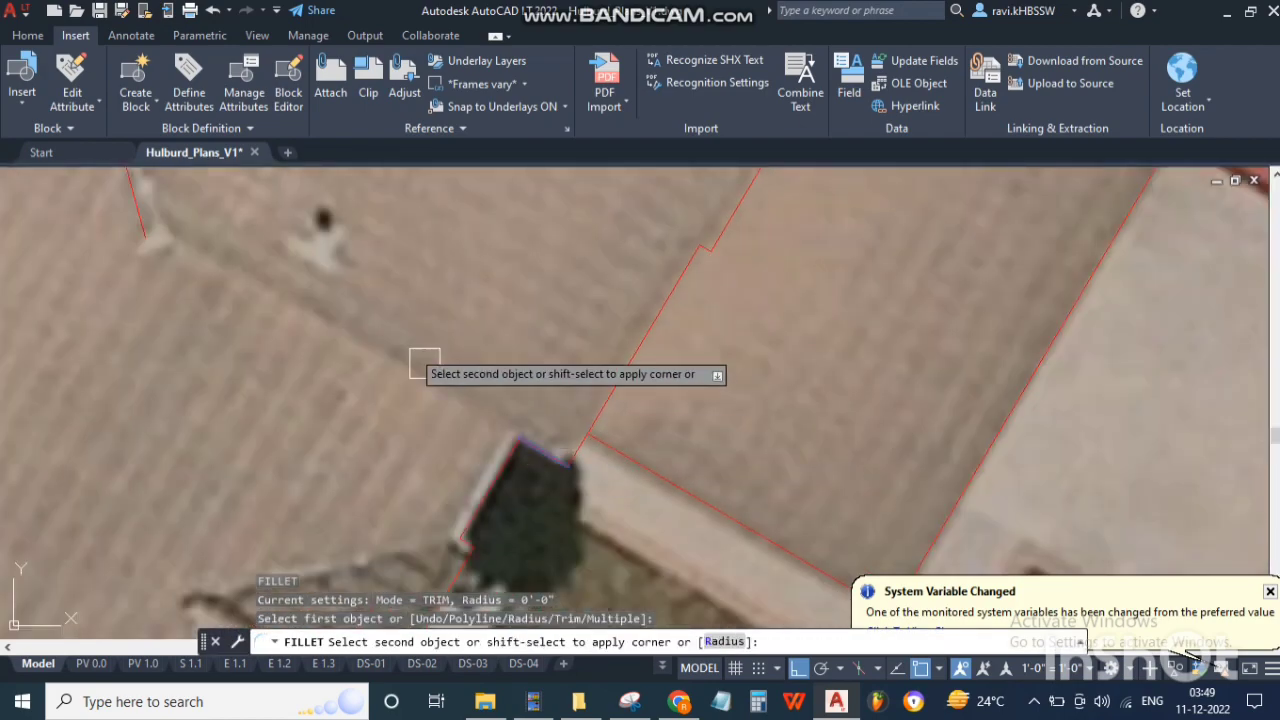
pyautogui.scroll(-3, 137, 231)
pyautogui.press('Escape')
pyautogui.scroll(-6, 300, 250)
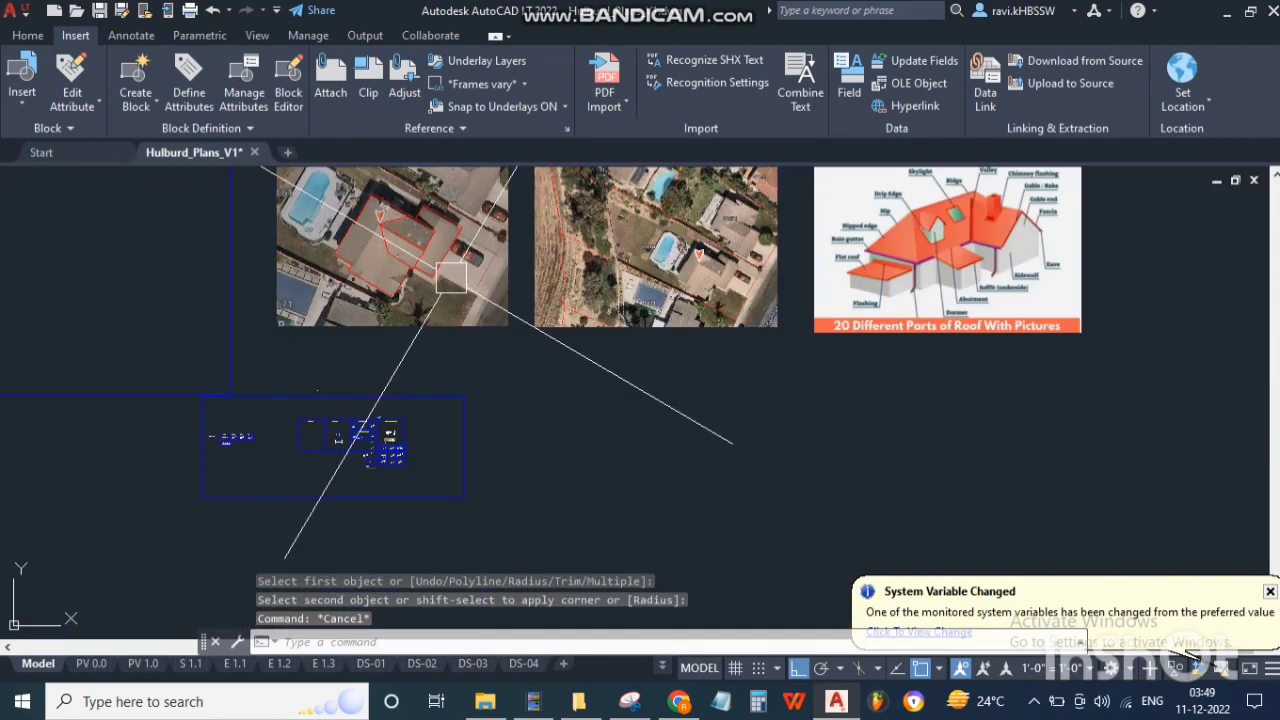
pyautogui.press('Escape')
# Step: Draw a line with Ortho on from the garage roof's outer edge along its ridge to the upper-storey roof edge
pyautogui.scroll(8, 451, 278)
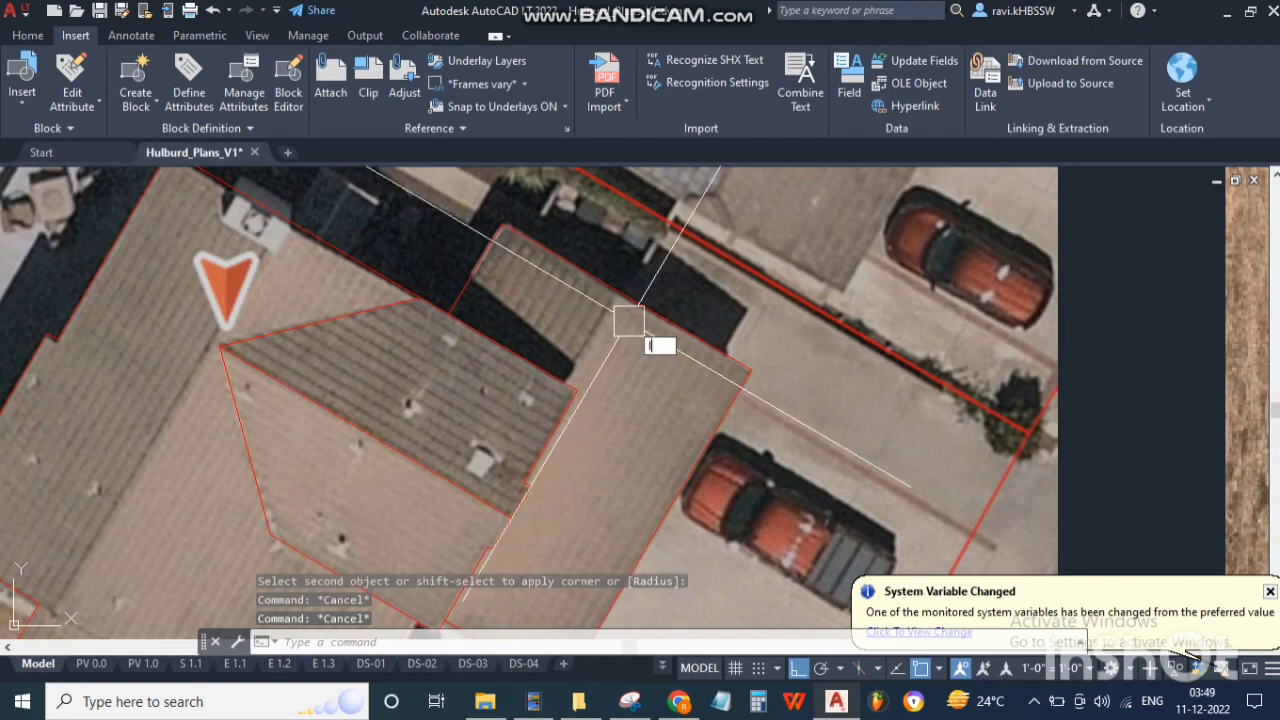
pyautogui.press('Return')
pyautogui.click(630, 285)
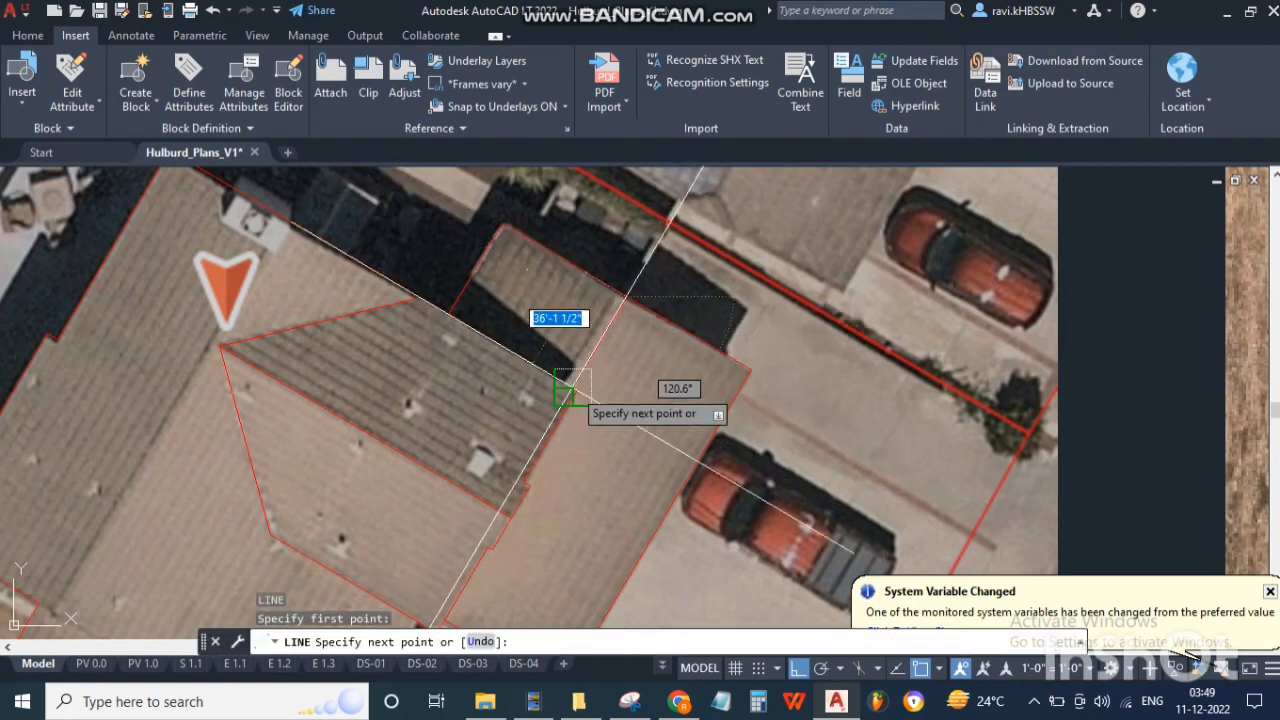
pyautogui.scroll(-5, 570, 392)
pyautogui.scroll(5, 562, 380)
pyautogui.click(612, 404)
pyautogui.scroll(9, 612, 408)
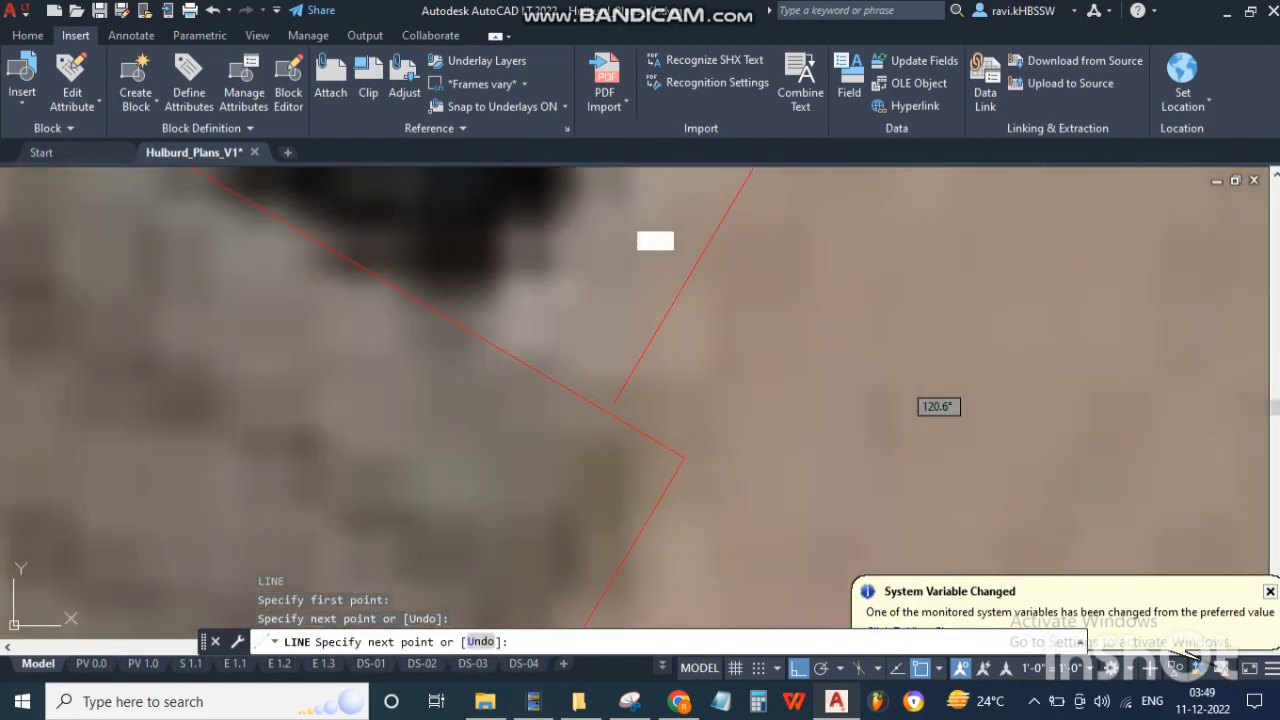
pyautogui.click(608, 411)
pyautogui.press('Return')
pyautogui.scroll(-9, 608, 411)
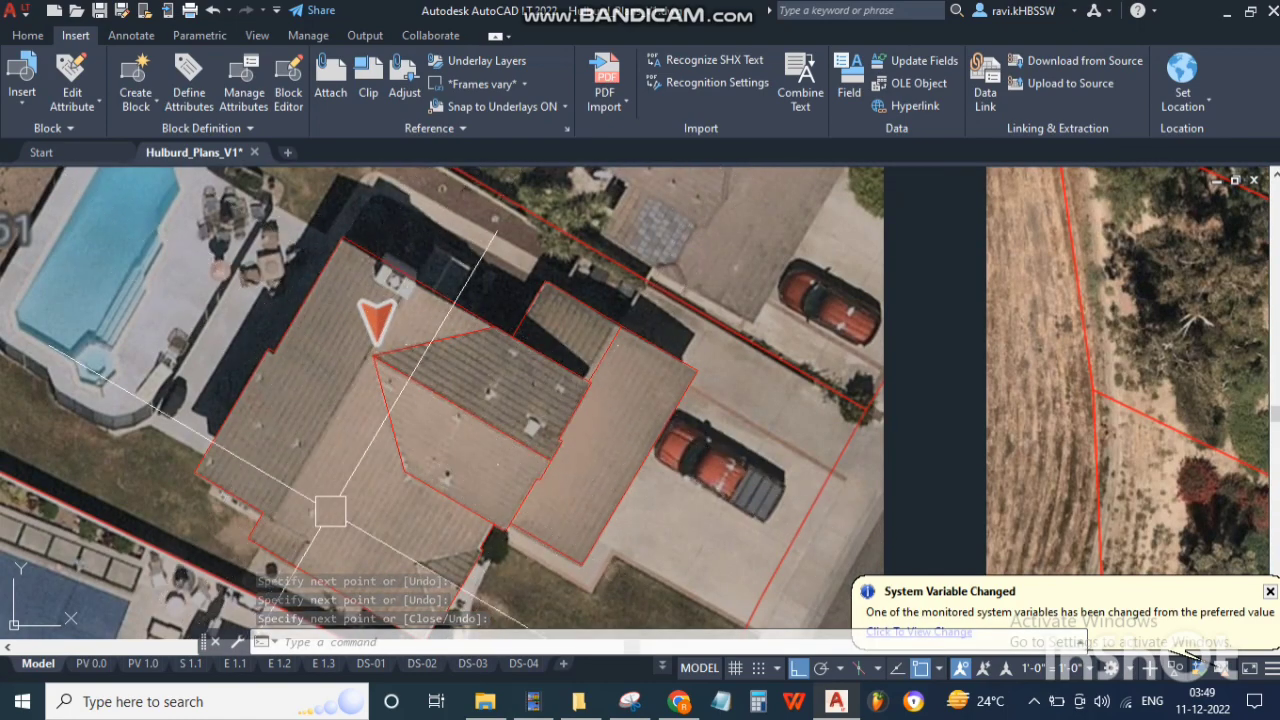
# Step: Switch to Google Maps and examine the front roof slopes in Street View and the house in the 3D satellite view
pyautogui.scroll(-3, 330, 511)
pyautogui.scroll(6, 516, 478)
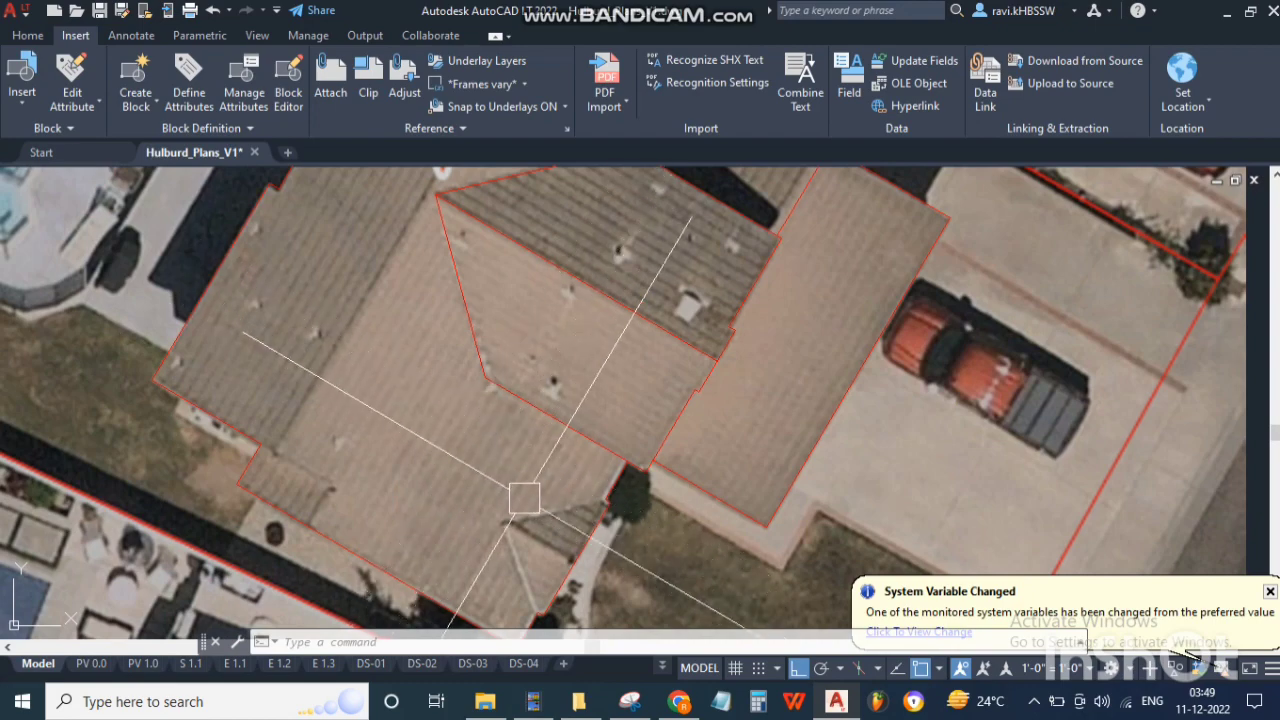
pyautogui.click(680, 701)
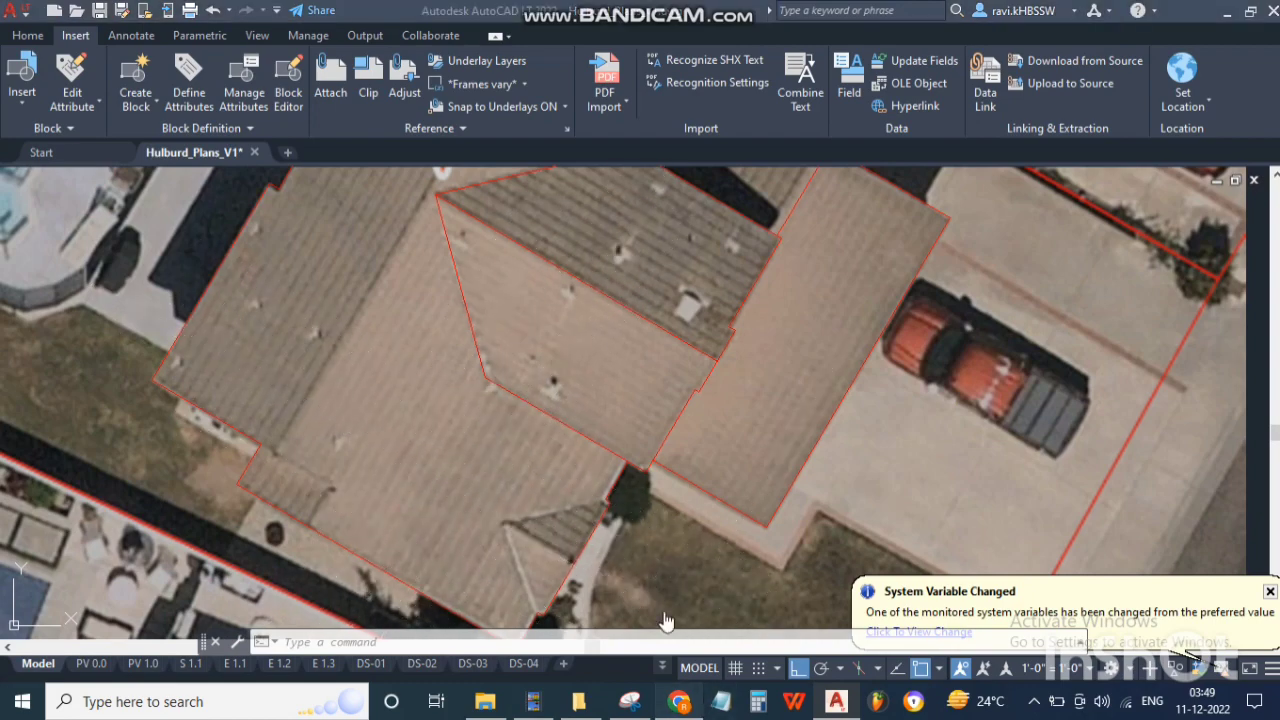
pyautogui.moveTo(664, 460); pyautogui.dragTo(1000, 405)
pyautogui.moveTo(600, 428); pyautogui.dragTo(735, 424)
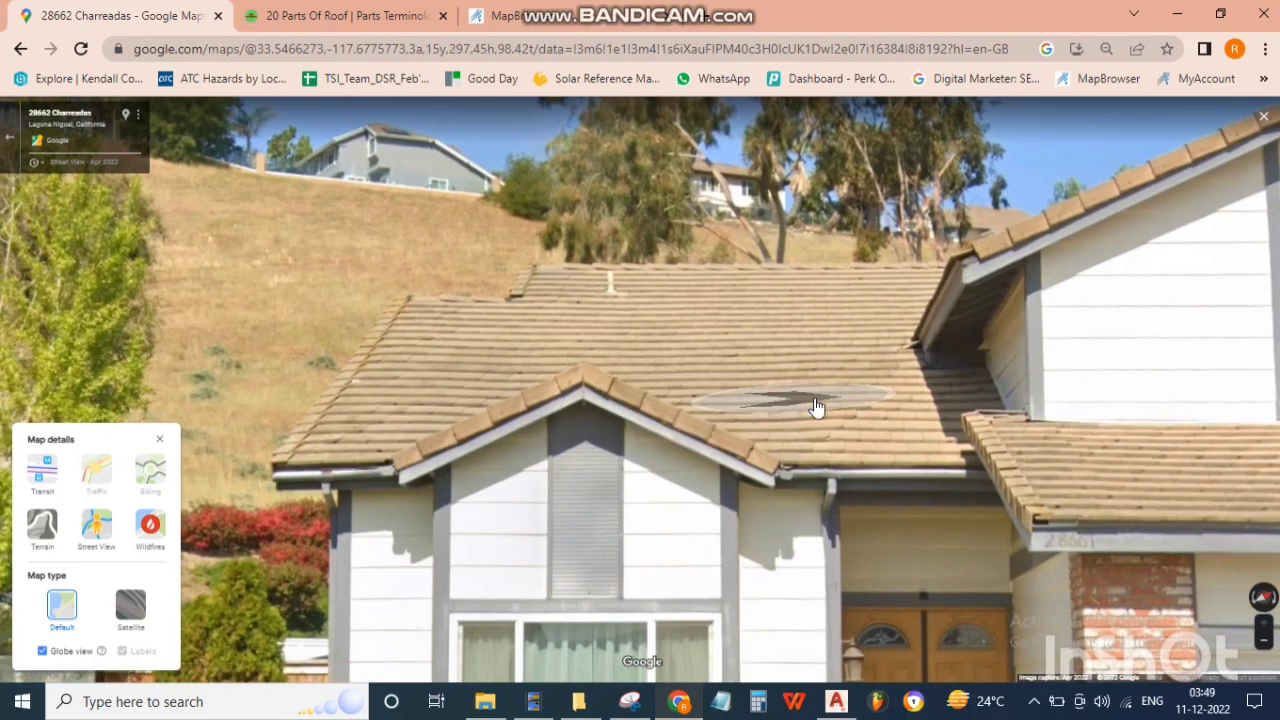
pyautogui.scroll(-4, 676, 371)
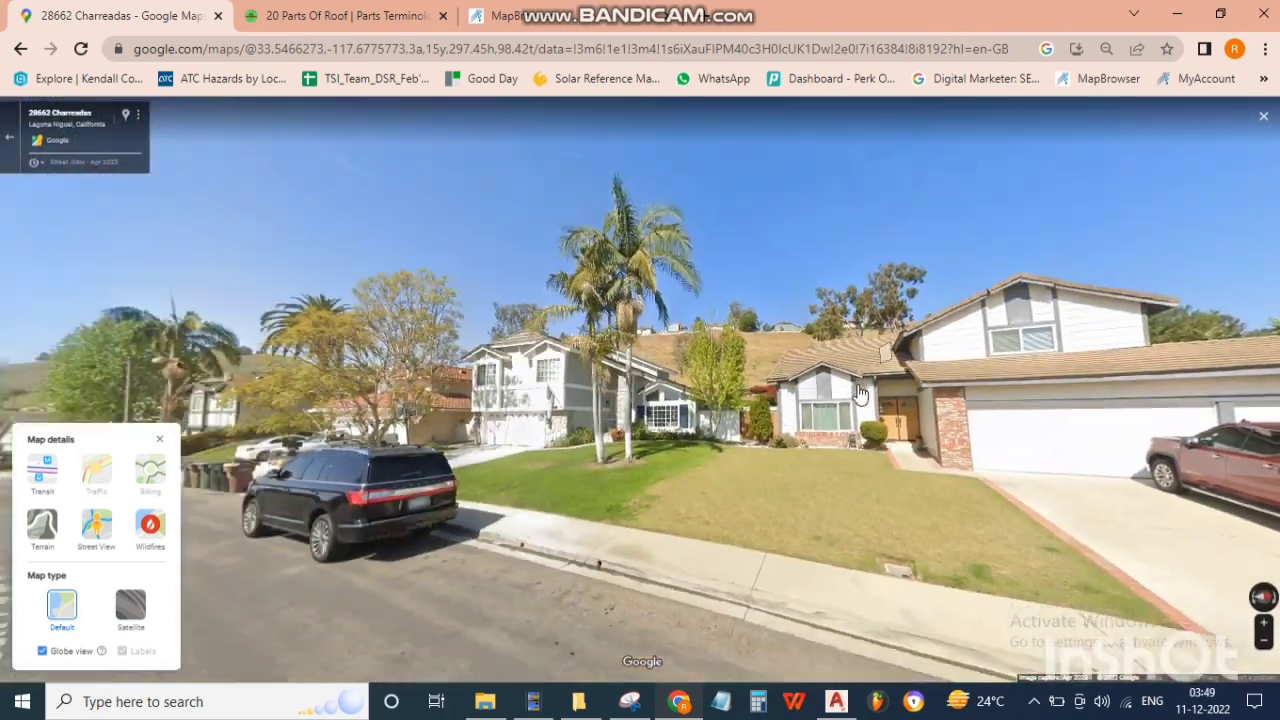
pyautogui.click(747, 373)
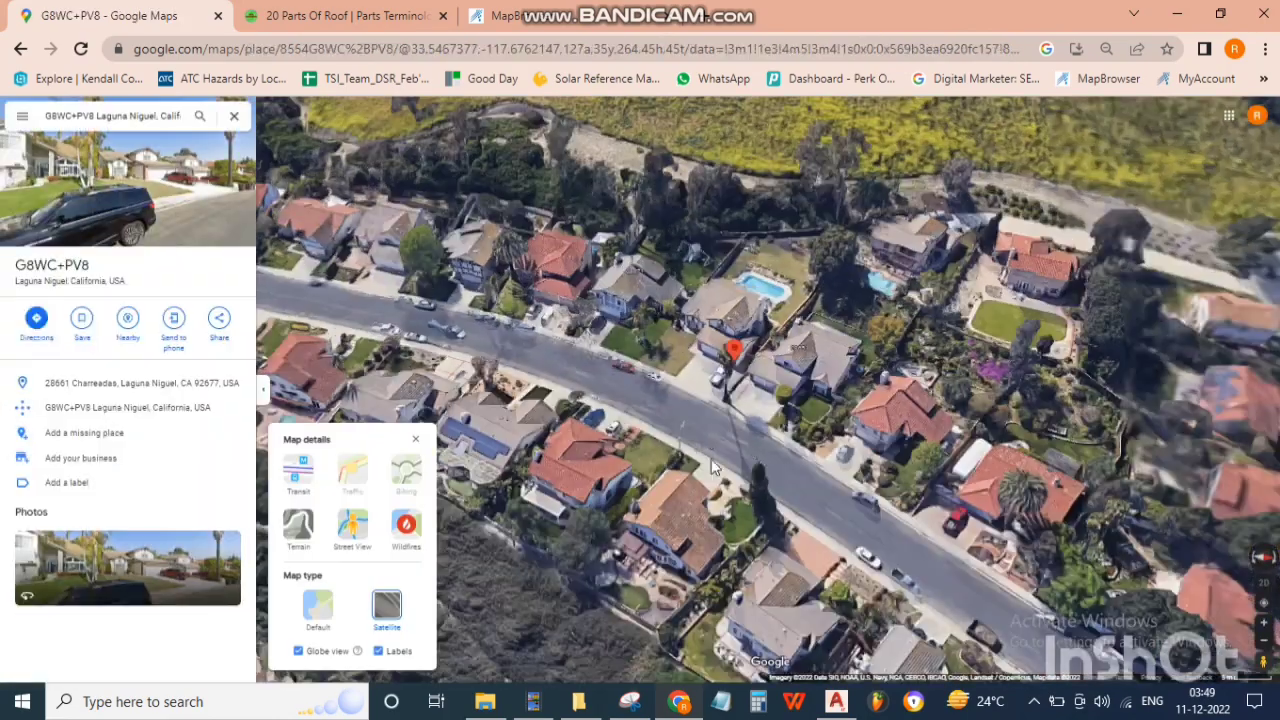
pyautogui.moveTo(715, 428); pyautogui.dragTo(770, 575)
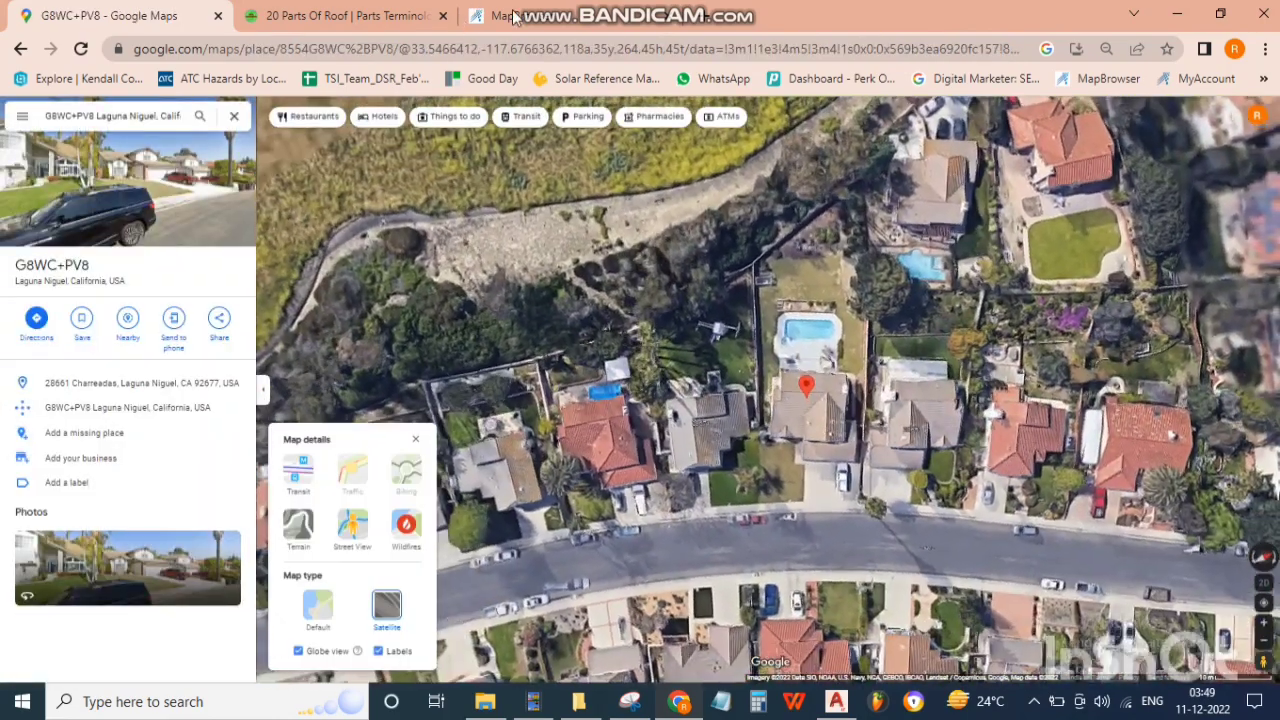
# Step: Switch to Nearmap, load the January 11, 2022 imagery and examine the roof's ridges and small projecting sections
pyautogui.click(505, 15)
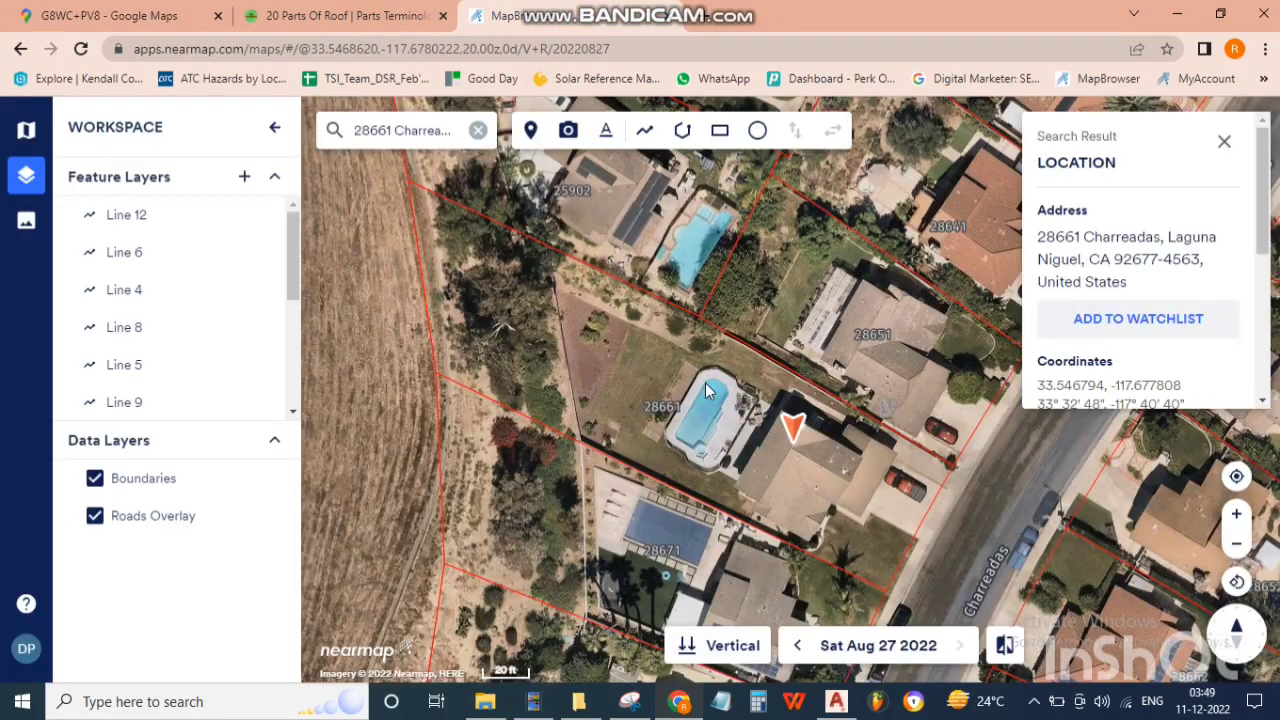
pyautogui.click(864, 646)
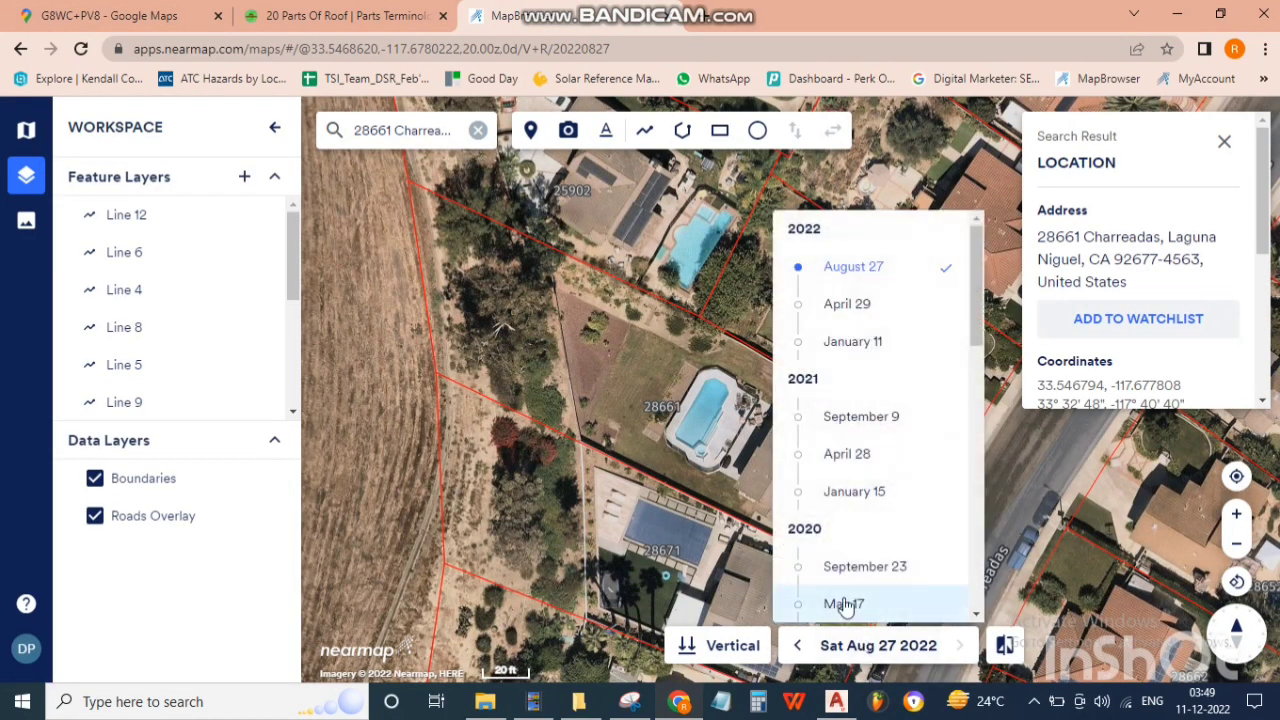
pyautogui.click(840, 603)
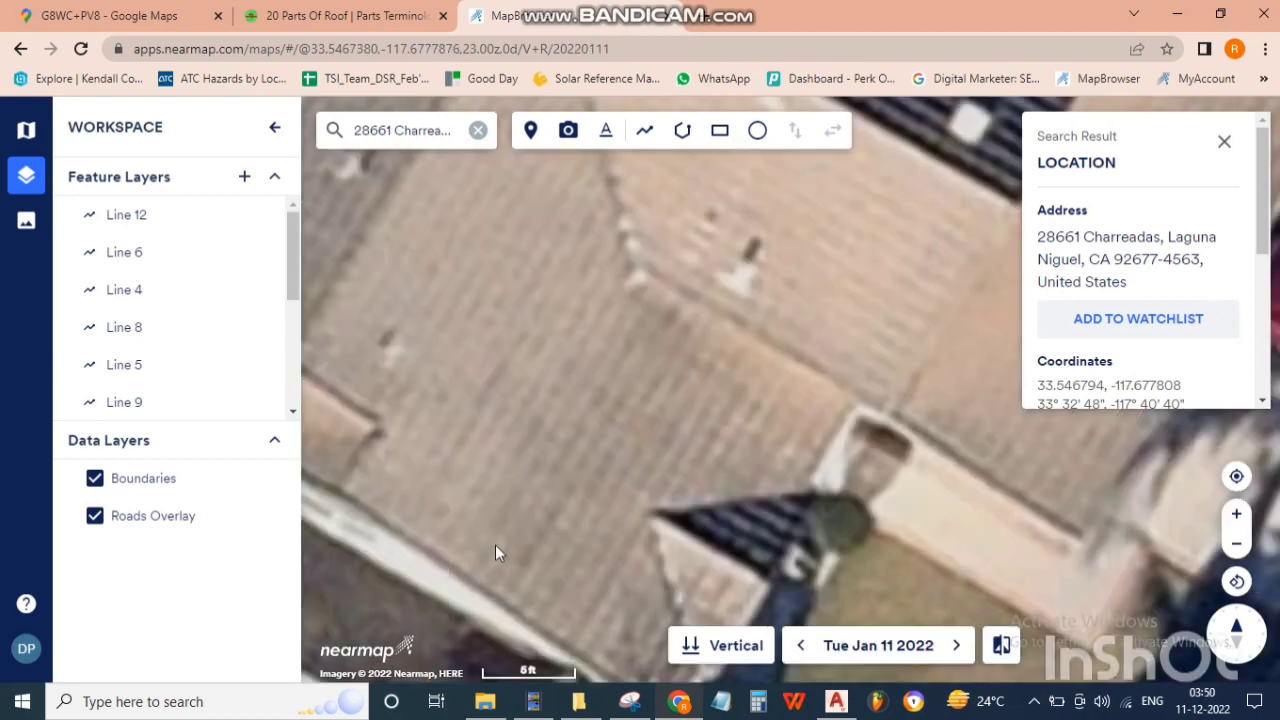
pyautogui.scroll(-3, 600, 558)
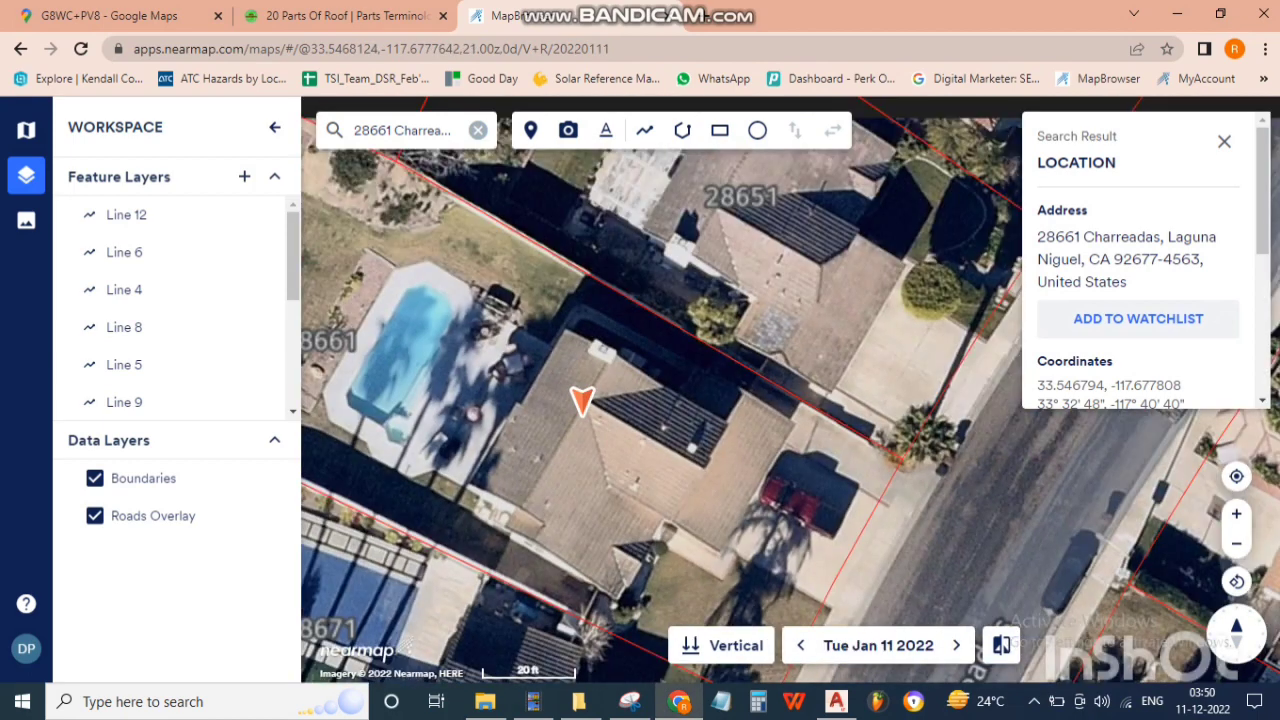
# Step: Return to AutoCAD and draw two lines closing the small side roof projection, extending the side eave inward and turning down to the outline
pyautogui.click(842, 708)
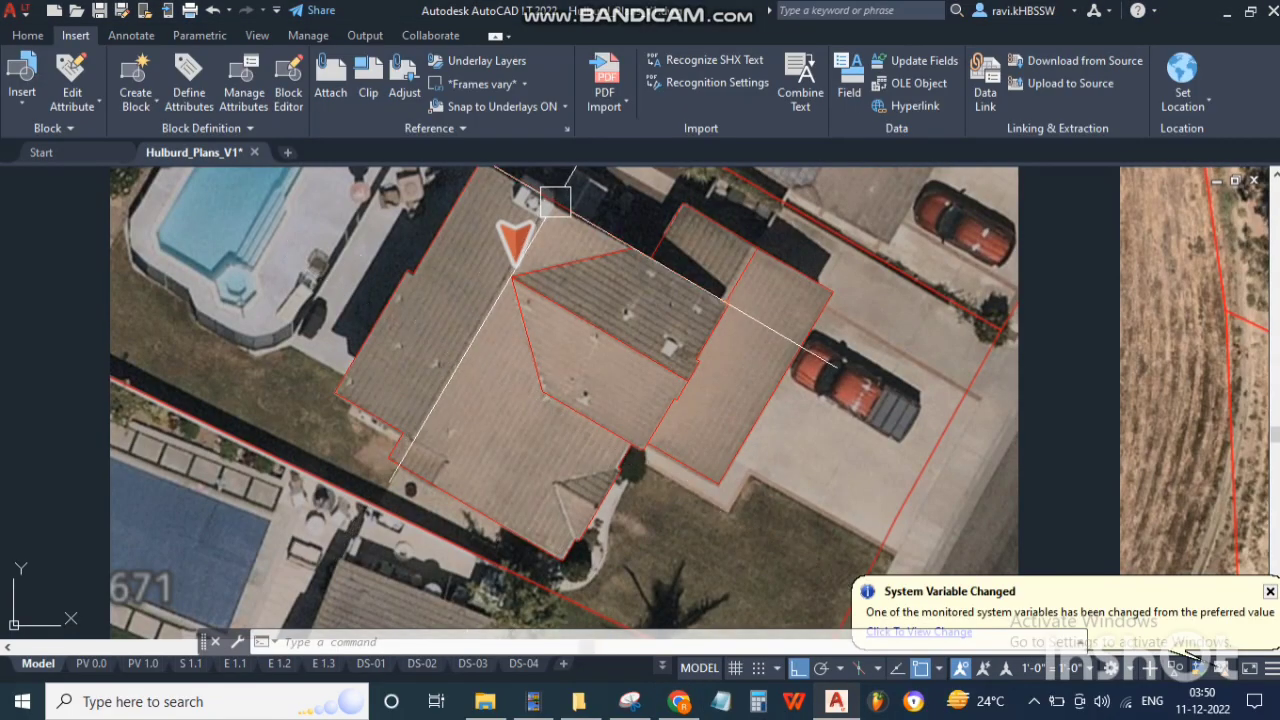
pyautogui.scroll(2, 556, 202)
pyautogui.press('Escape')
pyautogui.scroll(-4, 525, 363)
pyautogui.scroll(3, 512, 398)
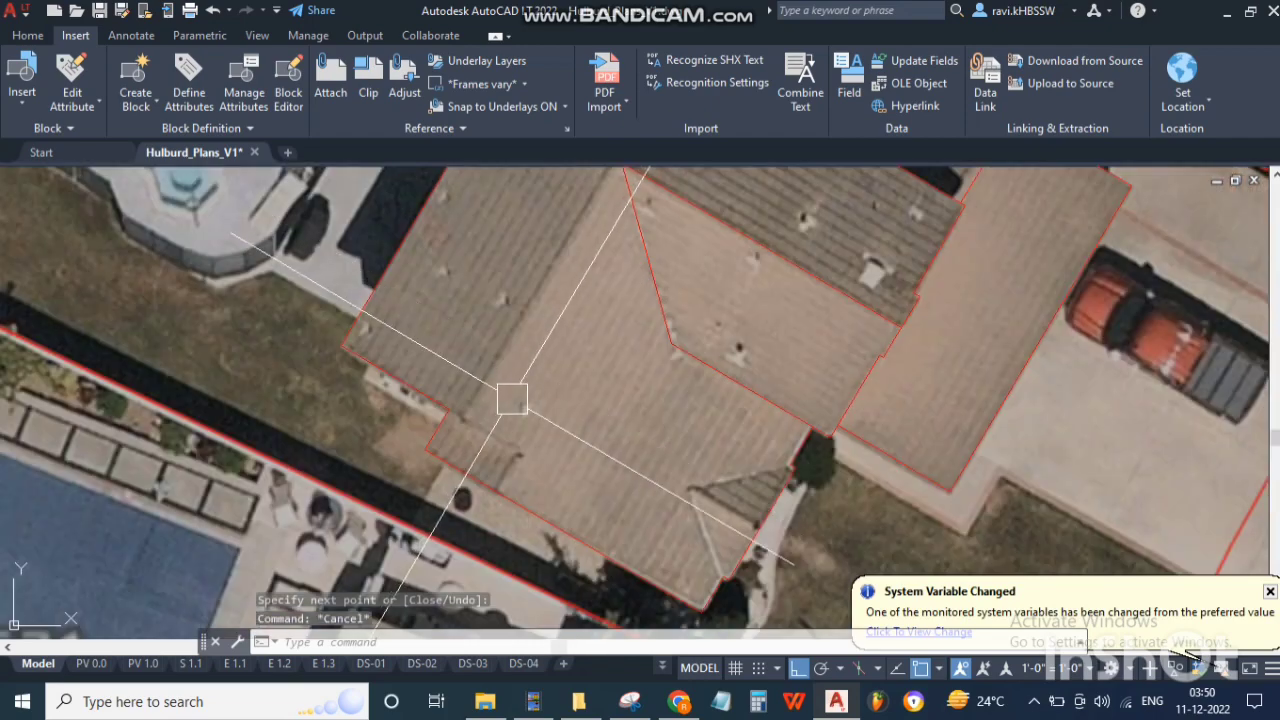
pyautogui.press('Return')
pyautogui.click(449, 411)
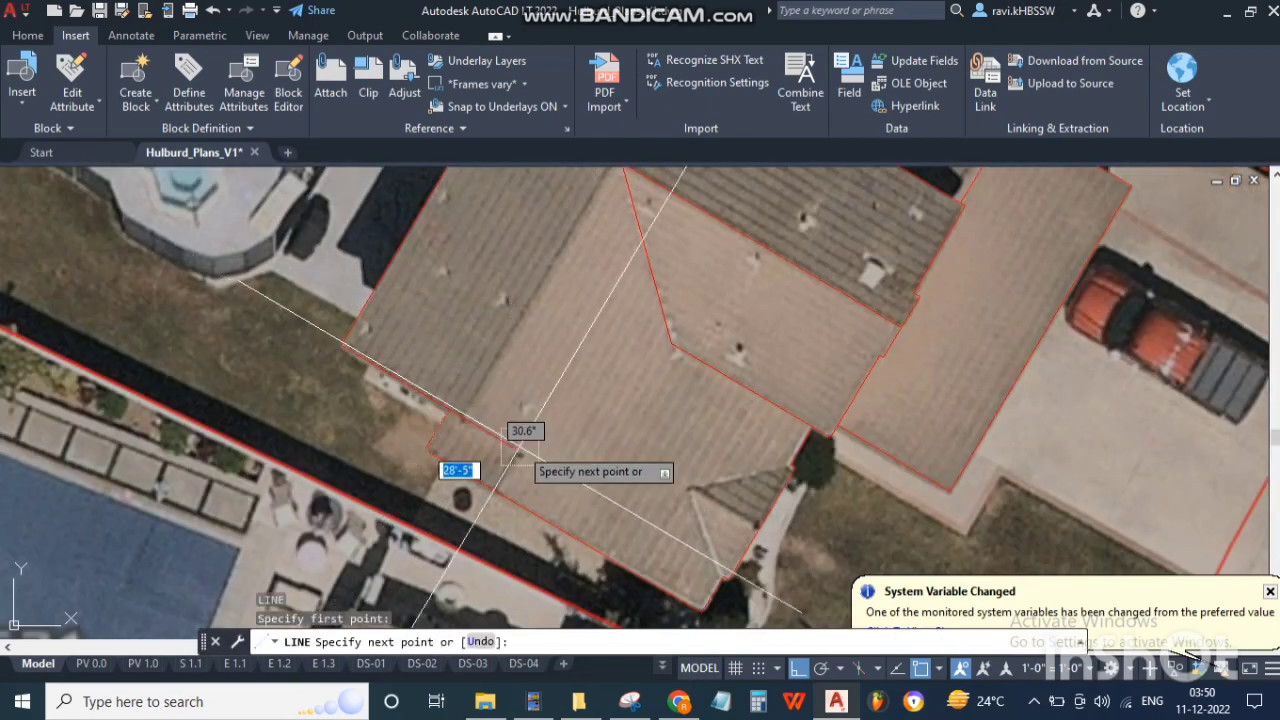
pyautogui.click(521, 451)
pyautogui.click(497, 492)
pyautogui.press('Return')
pyautogui.scroll(-2, 609, 448)
pyautogui.press('Escape')
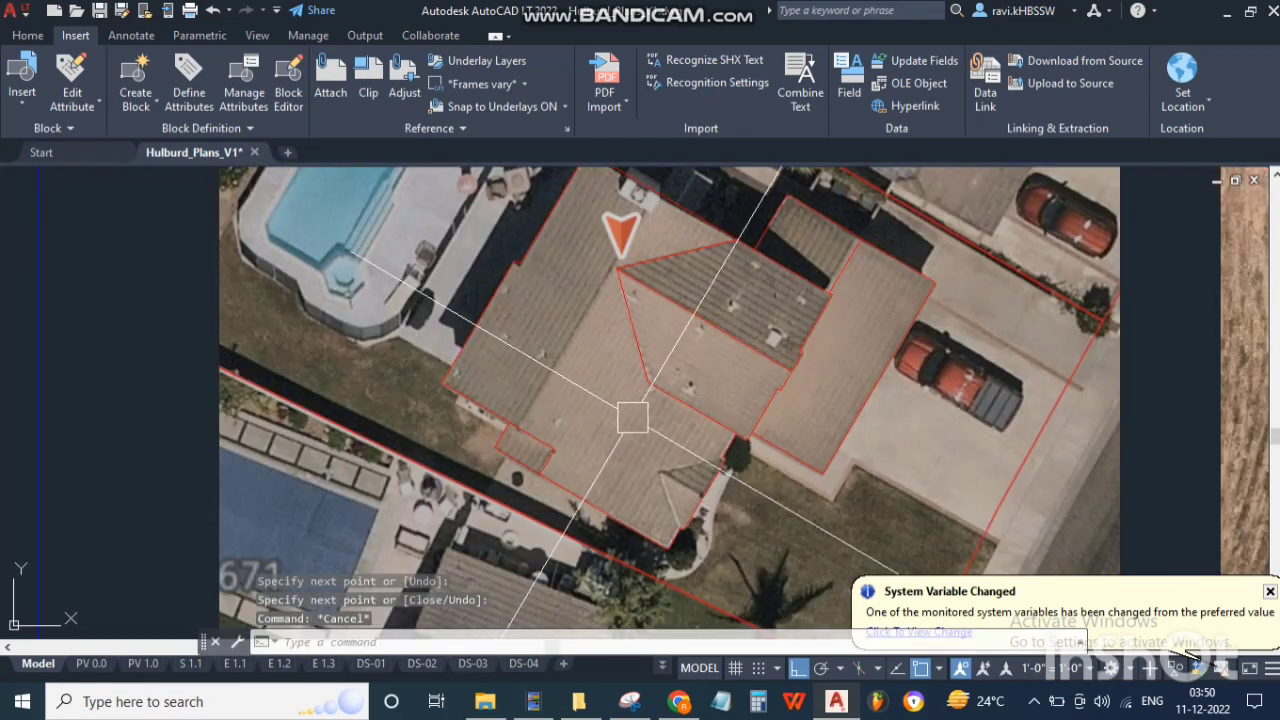
# Step: Draw the main ridge line with Ortho on from the side eave across the roof to the opposite roof edge
pyautogui.scroll(2, 531, 408)
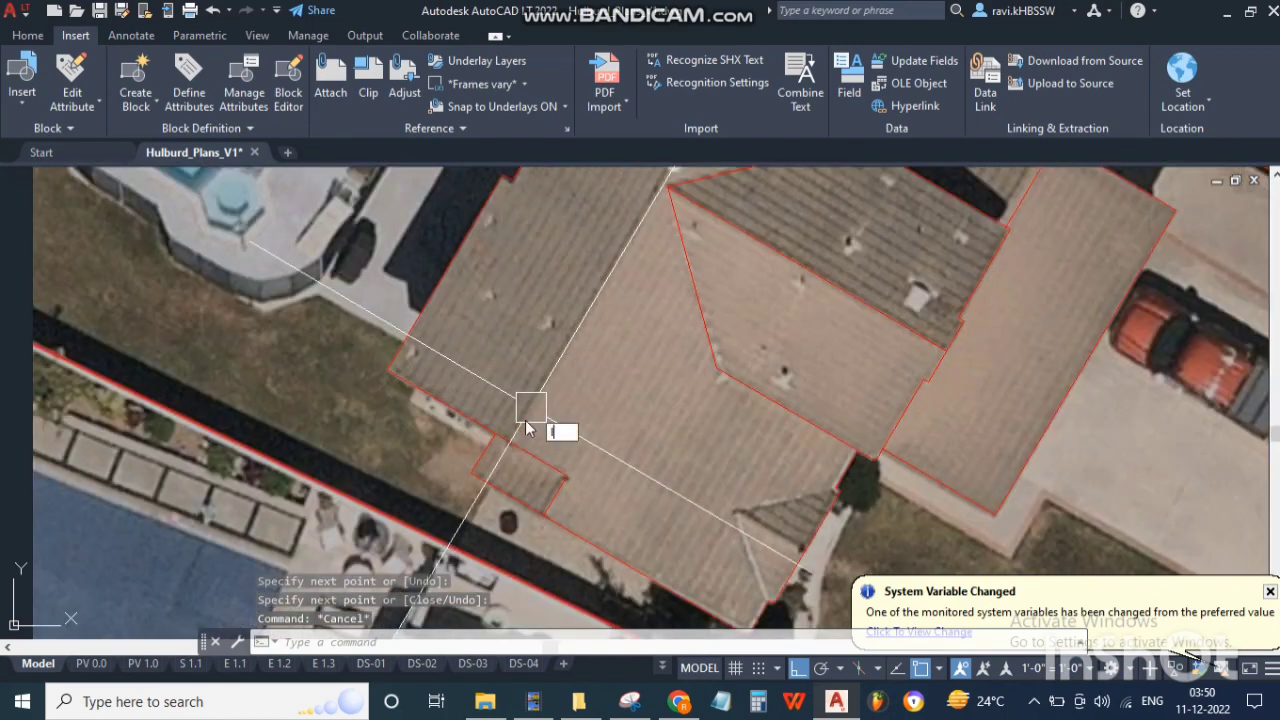
pyautogui.press('Return')
pyautogui.scroll(1, 528, 430)
pyautogui.scroll(2, 488, 448)
pyautogui.click(479, 436)
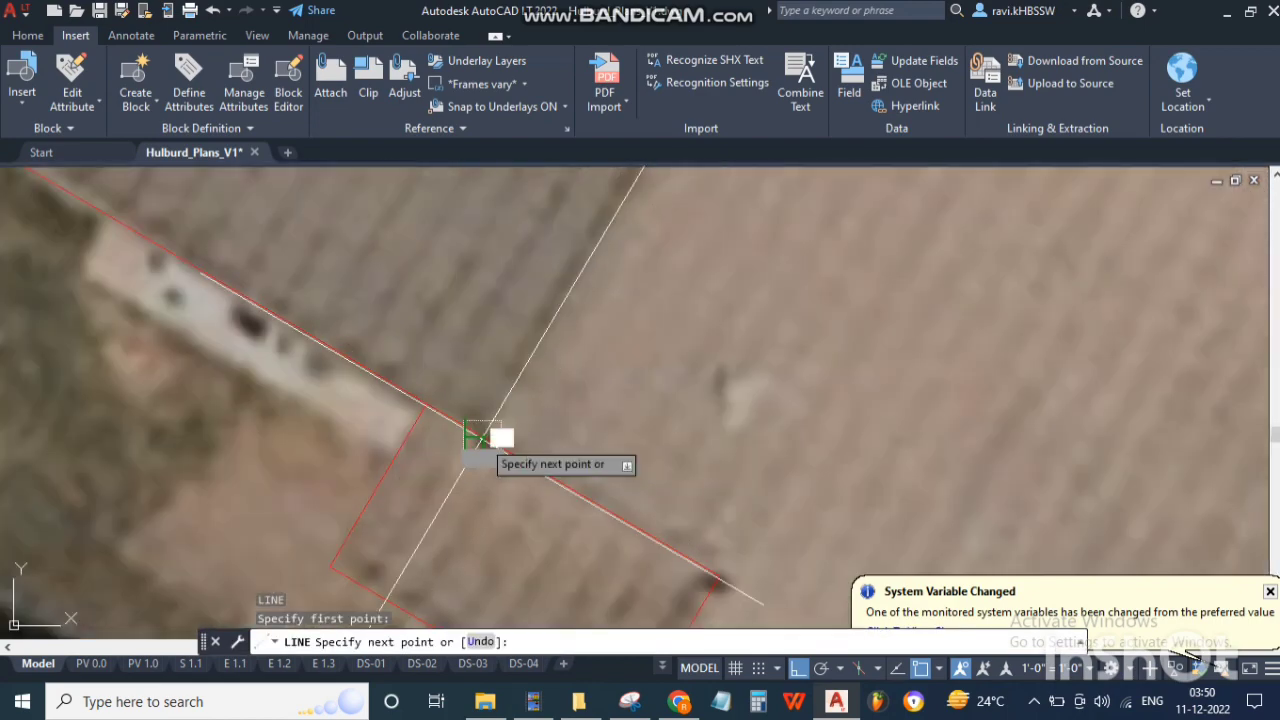
pyautogui.scroll(-5, 520, 306)
pyautogui.scroll(4, 571, 371)
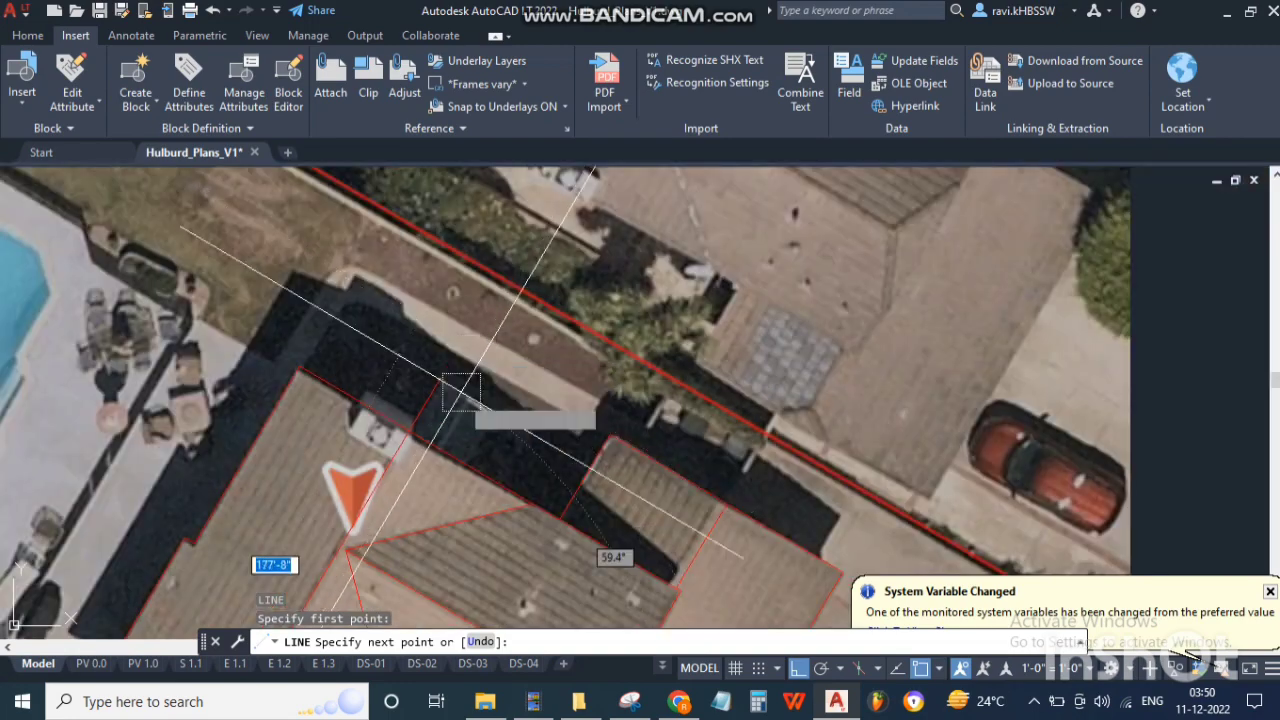
pyautogui.scroll(3, 405, 455)
pyautogui.click(418, 414)
pyautogui.press('Return')
pyautogui.scroll(-5, 486, 390)
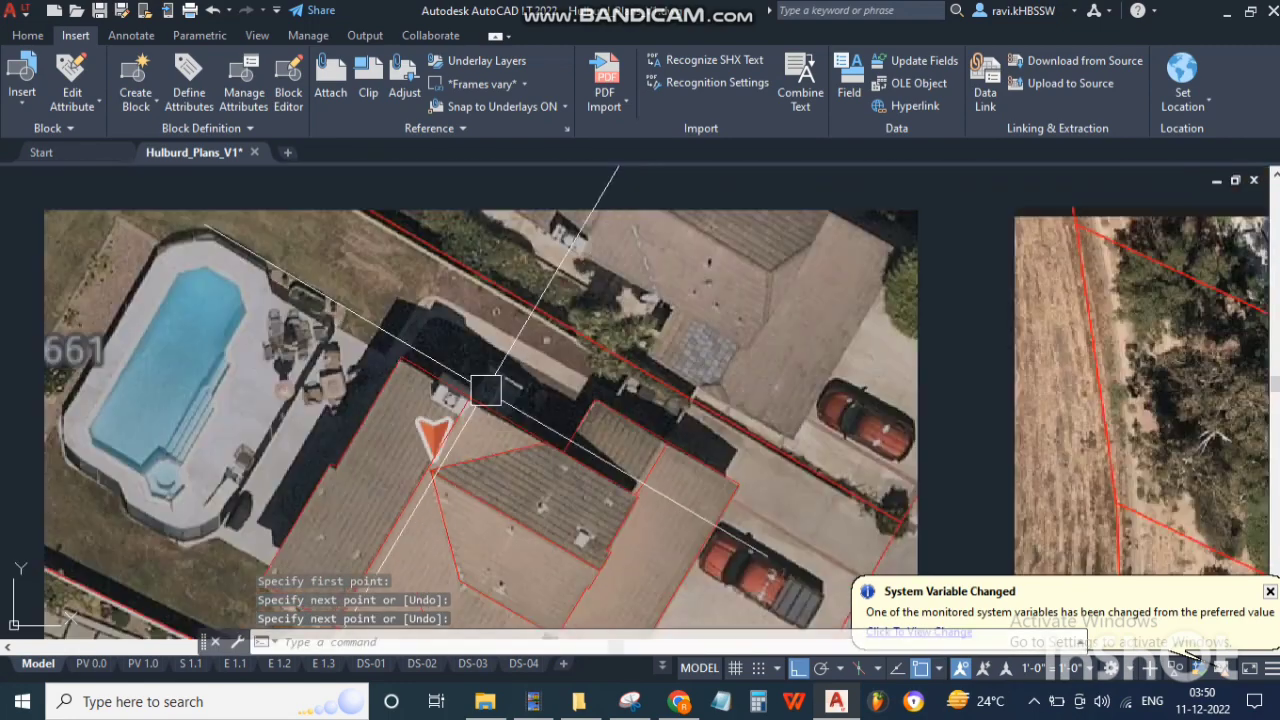
# Step: Switch to Google Maps and examine the house's side and chimney area in the 3D satellite view and Street View
pyautogui.click(679, 702)
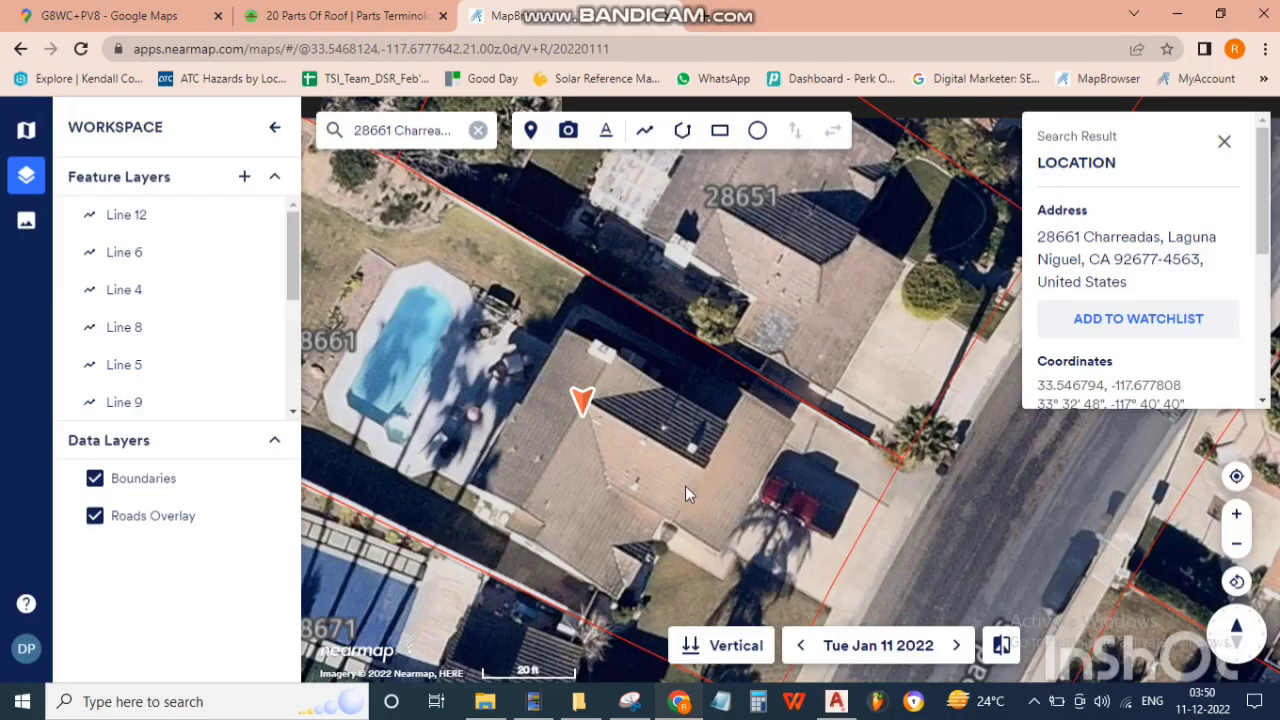
pyautogui.click(160, 16)
pyautogui.scroll(5, 808, 440)
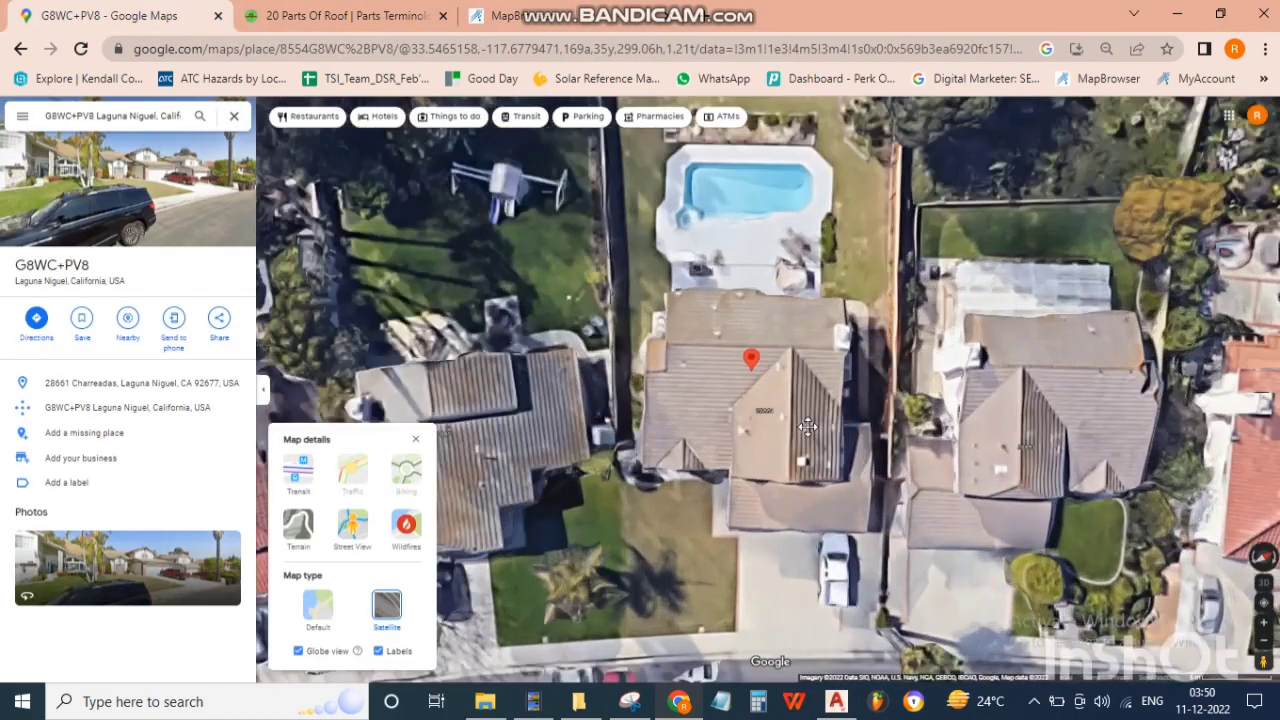
pyautogui.keyDown('ctrl'); pyautogui.moveTo(808, 427); pyautogui.dragTo(712, 270); pyautogui.keyUp('ctrl')
pyautogui.scroll(5, 800, 605)
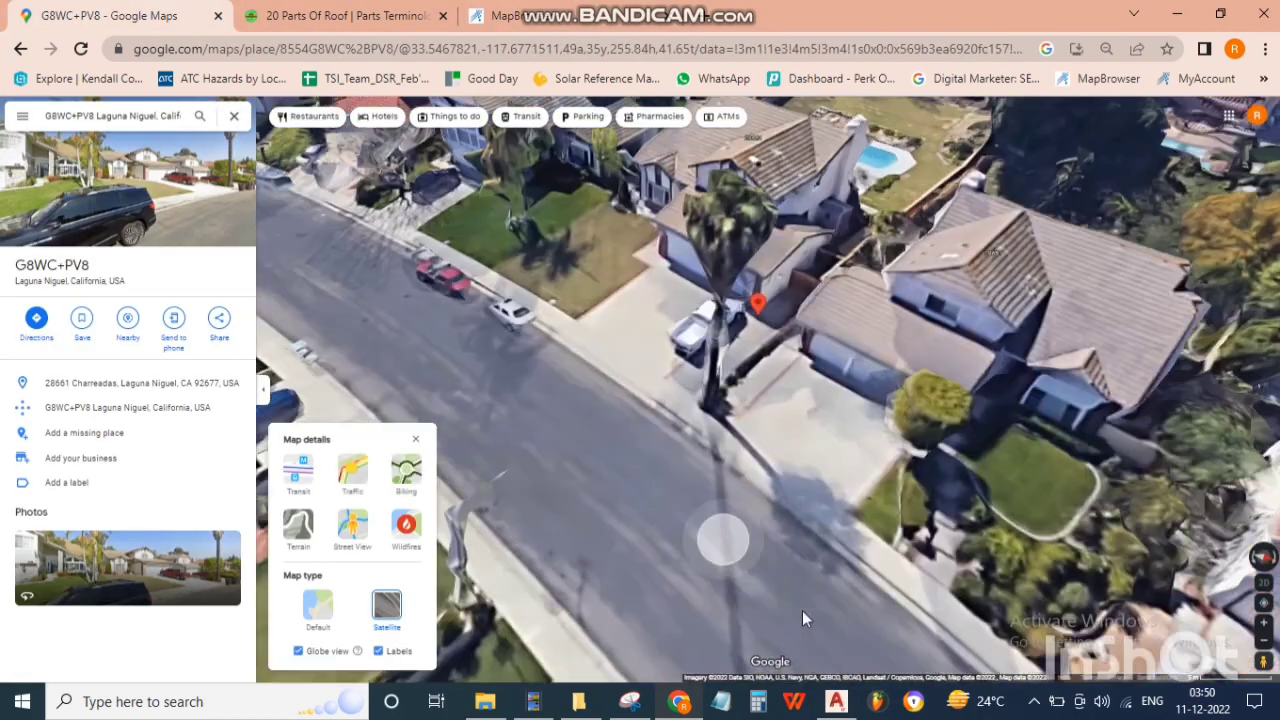
pyautogui.scroll(4, 800, 360)
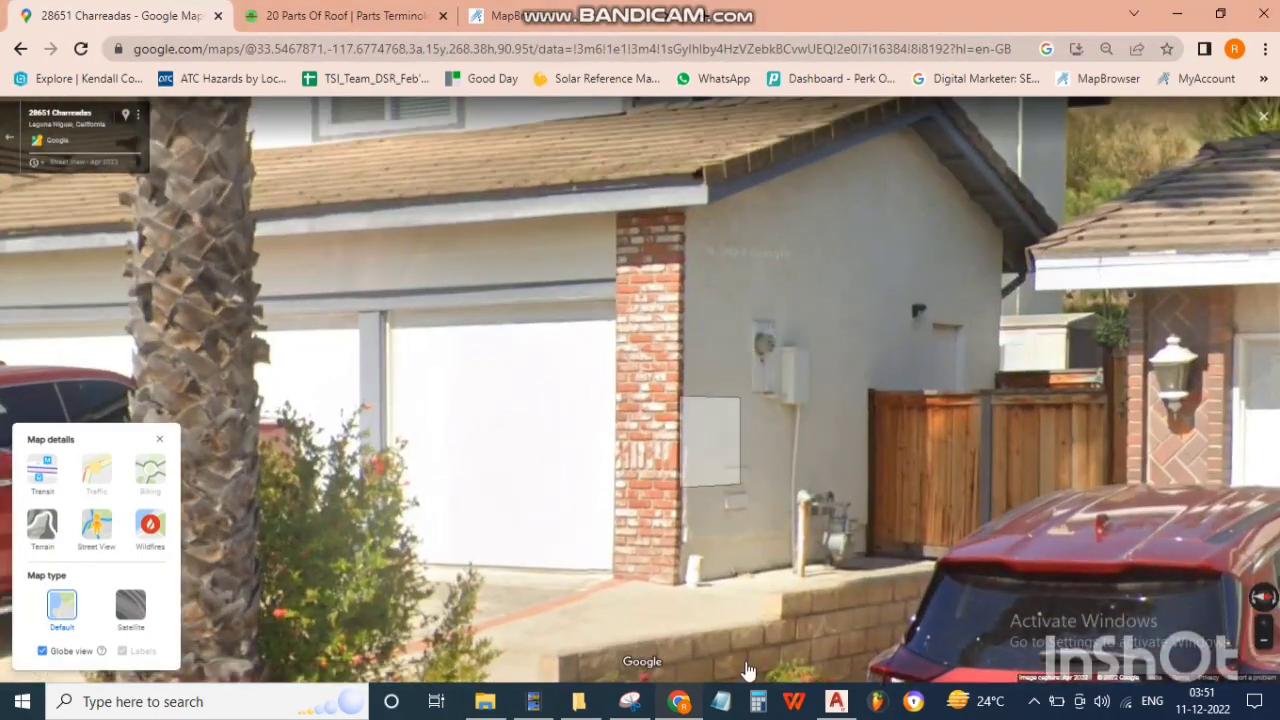
# Step: Return to AutoCAD and draw the chimney's first short side and its outer long side with Ortho on
pyautogui.click(834, 704)
pyautogui.scroll(5, 413, 372)
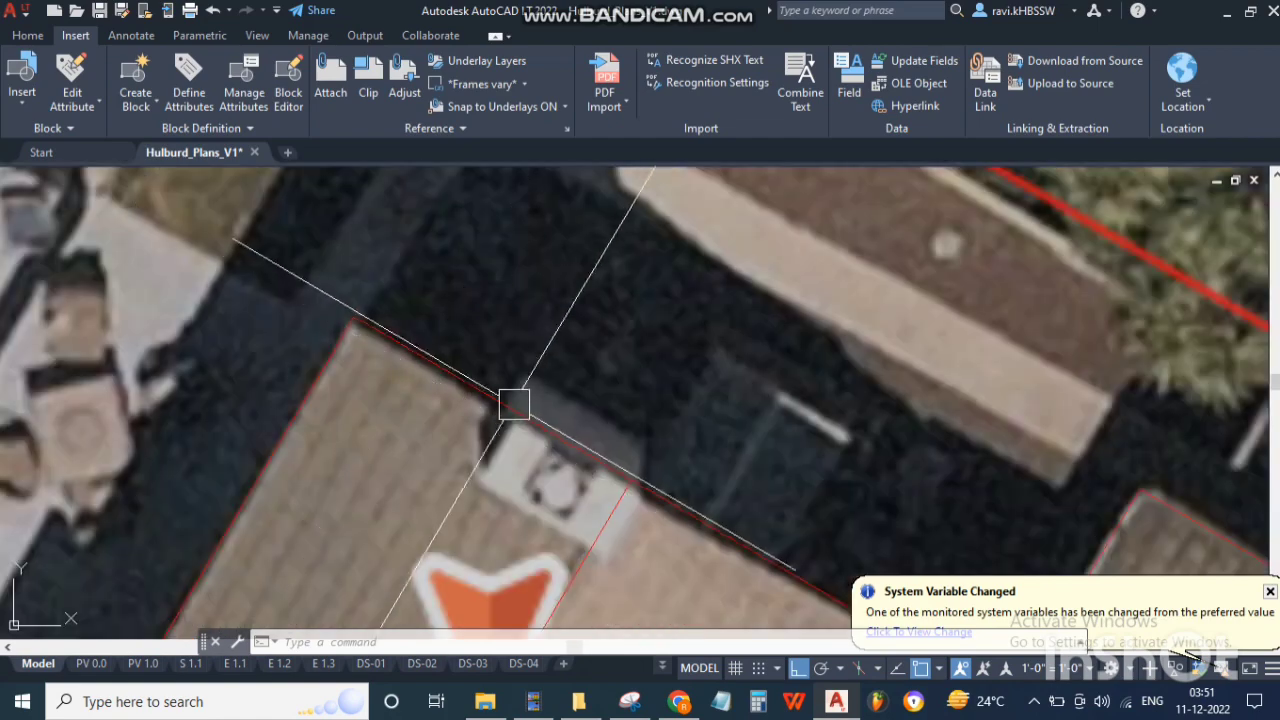
pyautogui.write('l')
pyautogui.press('Return')
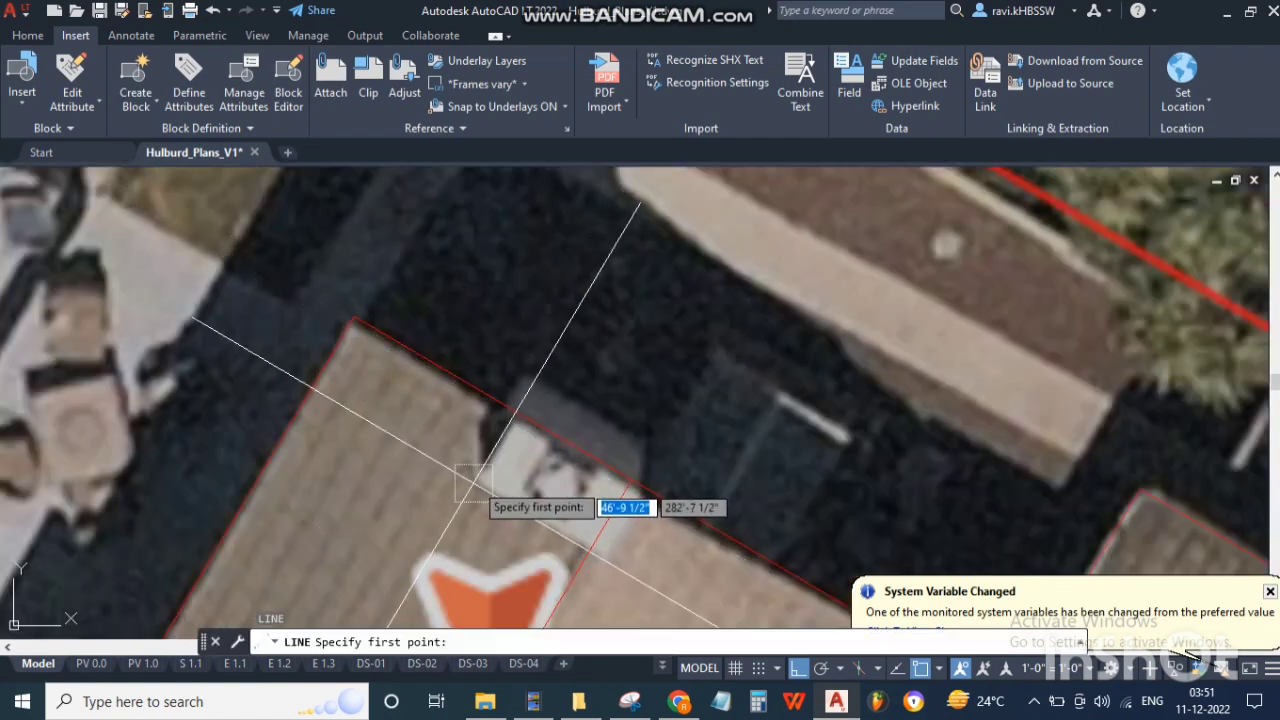
pyautogui.scroll(3, 512, 412)
pyautogui.click(521, 398)
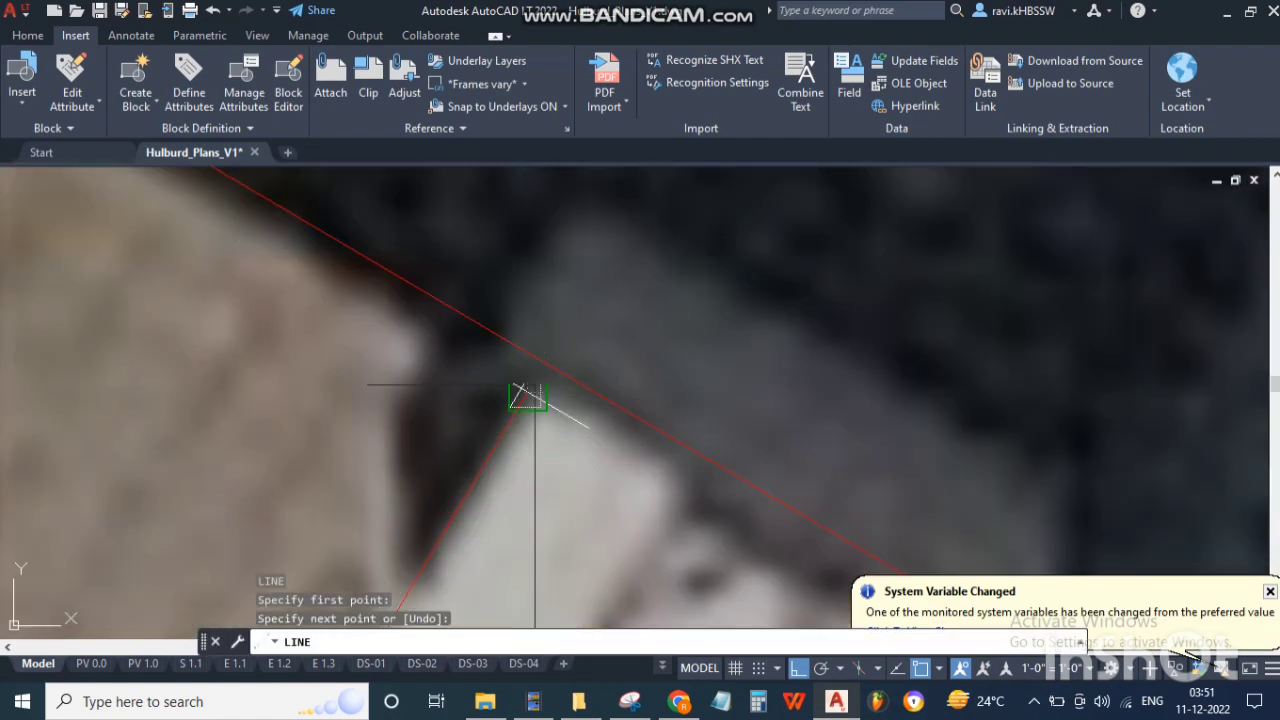
pyautogui.scroll(-3, 524, 398)
pyautogui.scroll(-3, 538, 408)
pyautogui.scroll(8, 605, 380)
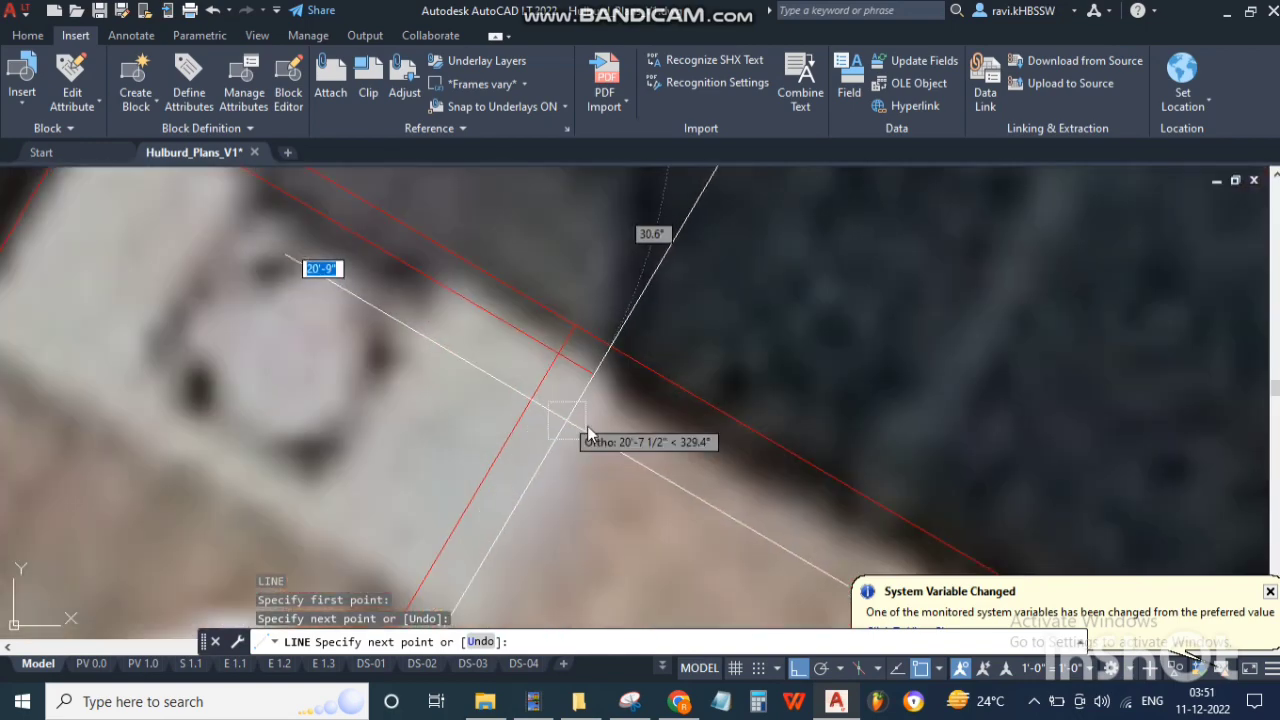
pyautogui.click(614, 385)
# Step: Continue the chimney outline with its other short side and an inner long side running past the first short side
pyautogui.scroll(-5, 540, 420)
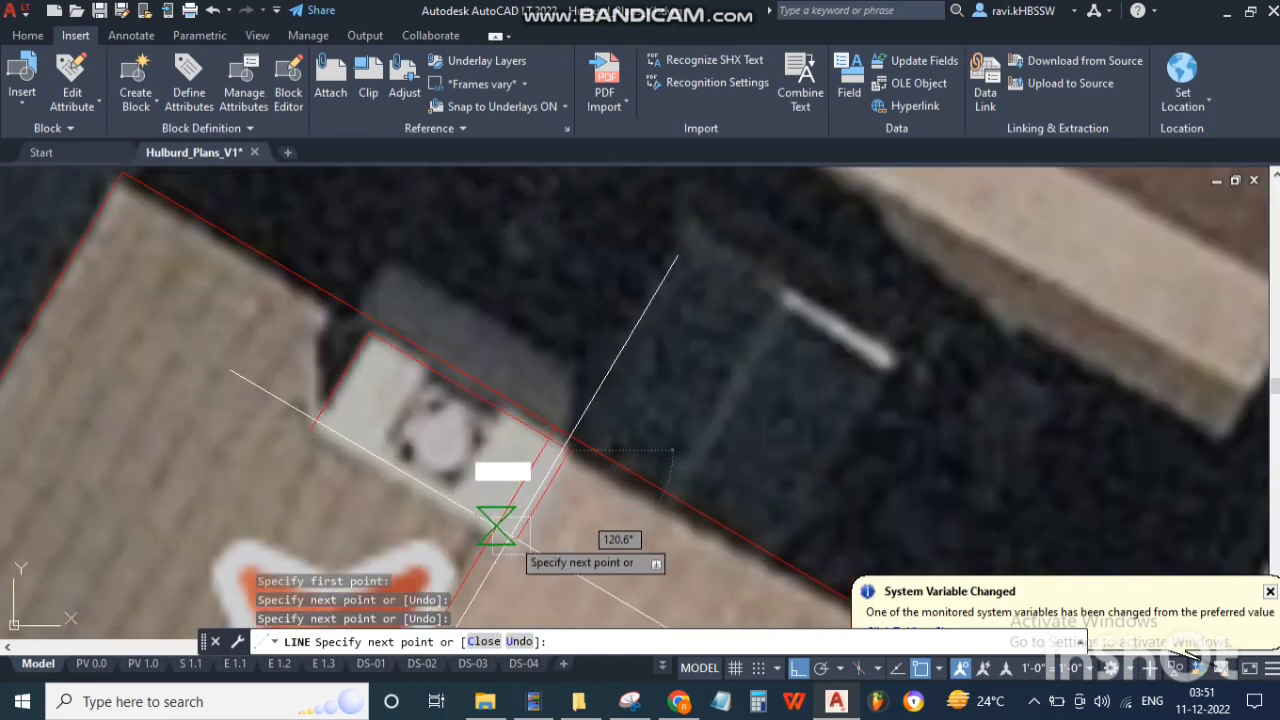
pyautogui.scroll(8, 500, 526)
pyautogui.click(514, 541)
pyautogui.scroll(-5, 470, 570)
pyautogui.scroll(8, 220, 400)
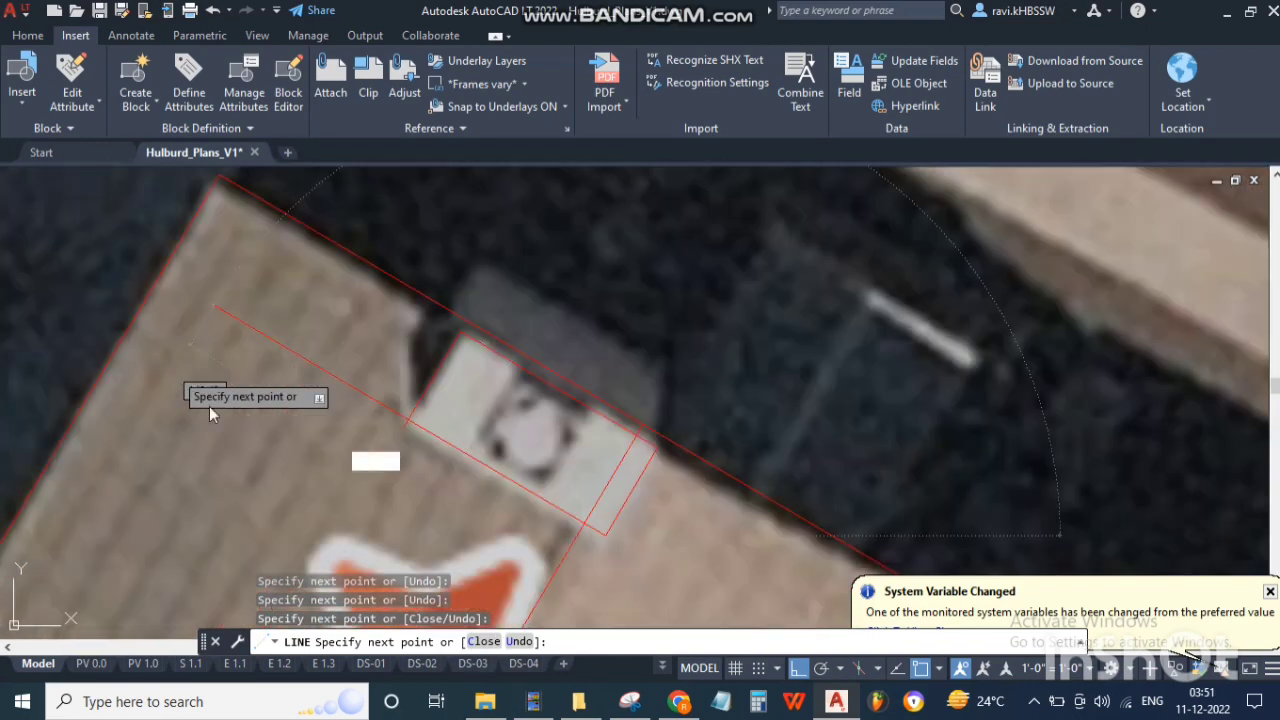
pyautogui.click(220, 397)
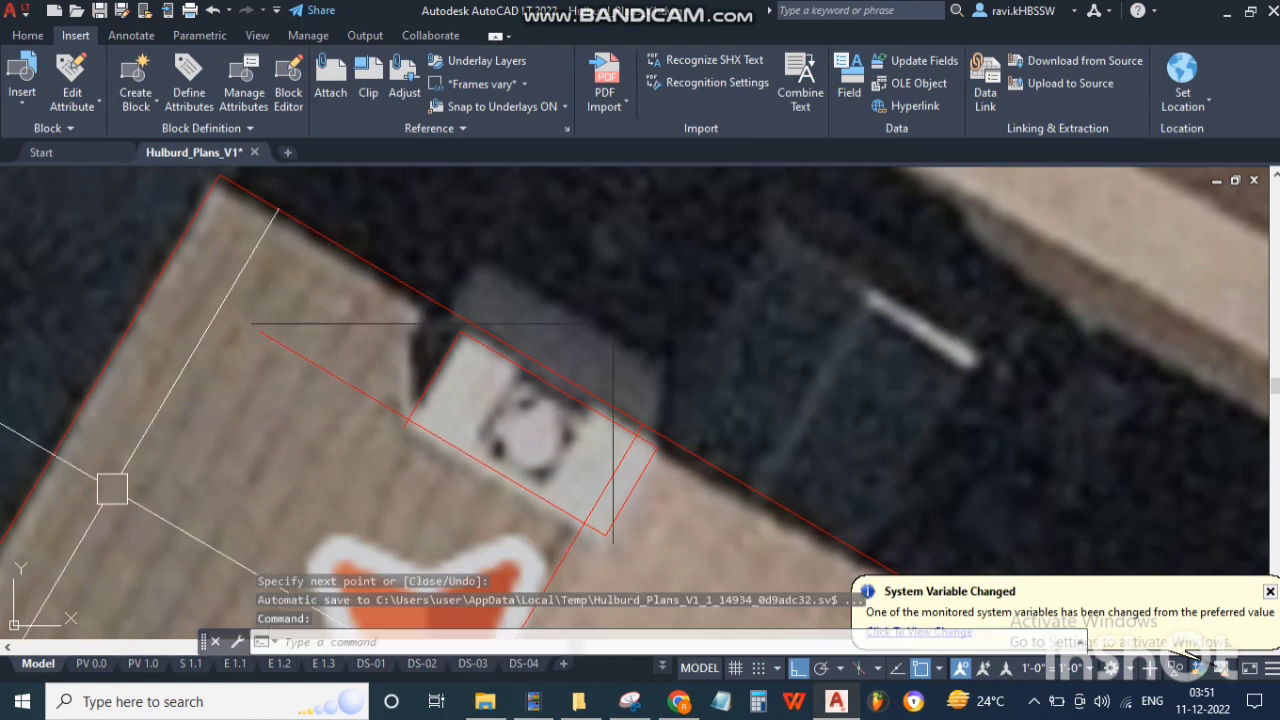
# Step: Fillet the chimney's inner long side to the first short side, and trim the main ridge line where it crosses the chimney
pyautogui.press('Escape')
pyautogui.write('f')
pyautogui.press('Return')
pyautogui.click(483, 450)
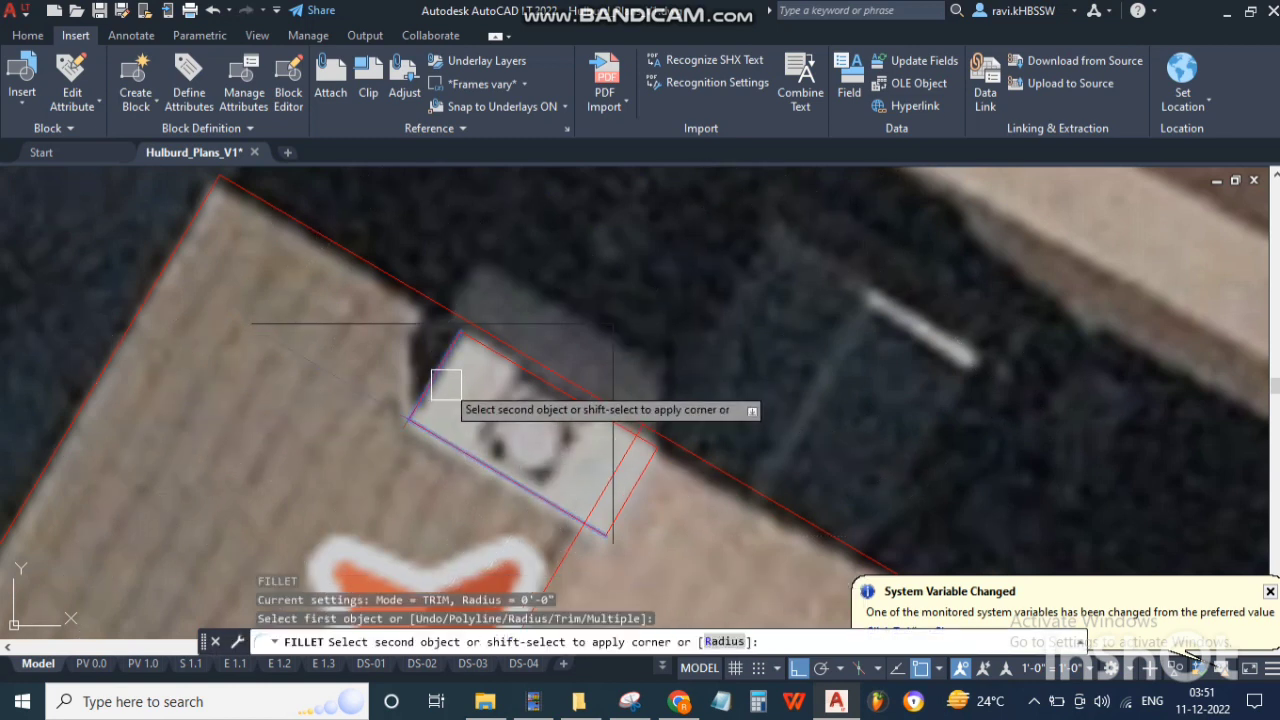
pyautogui.press('Escape')
pyautogui.write('tr')
pyautogui.press('Return')
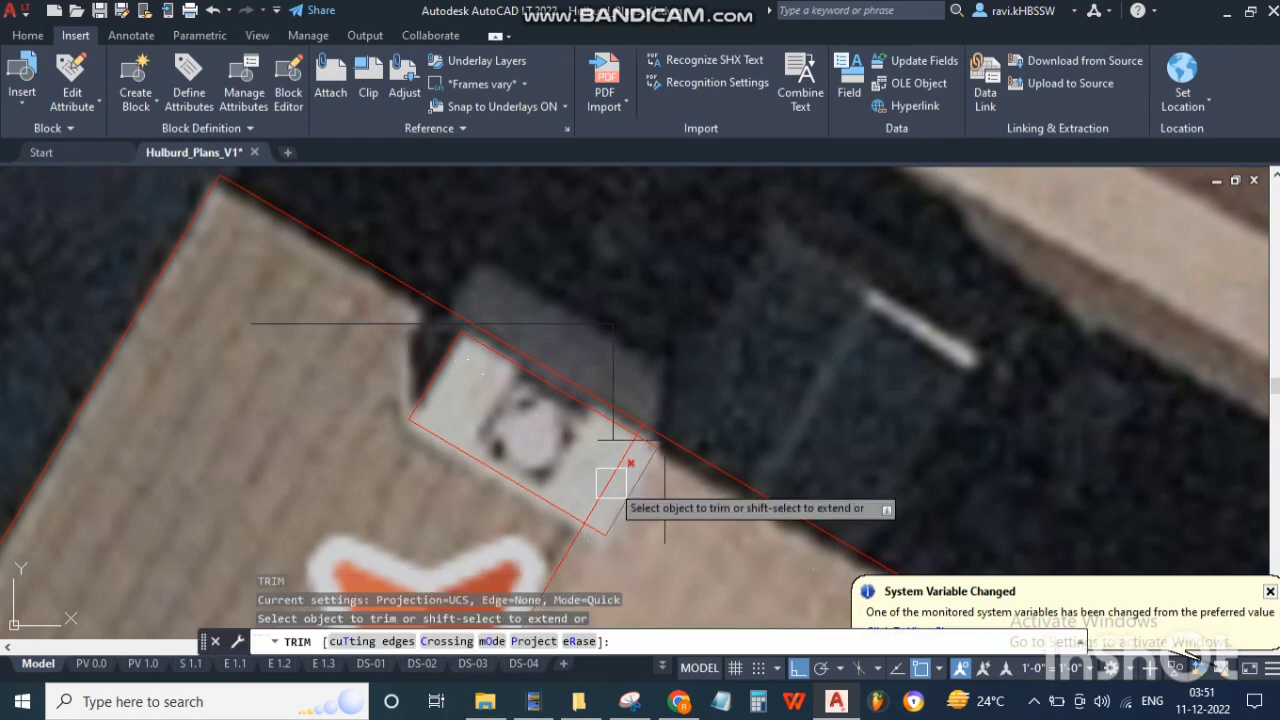
pyautogui.press('Escape')
# Step: Switch to Google Maps, check in Street View how the chimney meets the roof edge, and return to AutoCAD
pyautogui.click(678, 701)
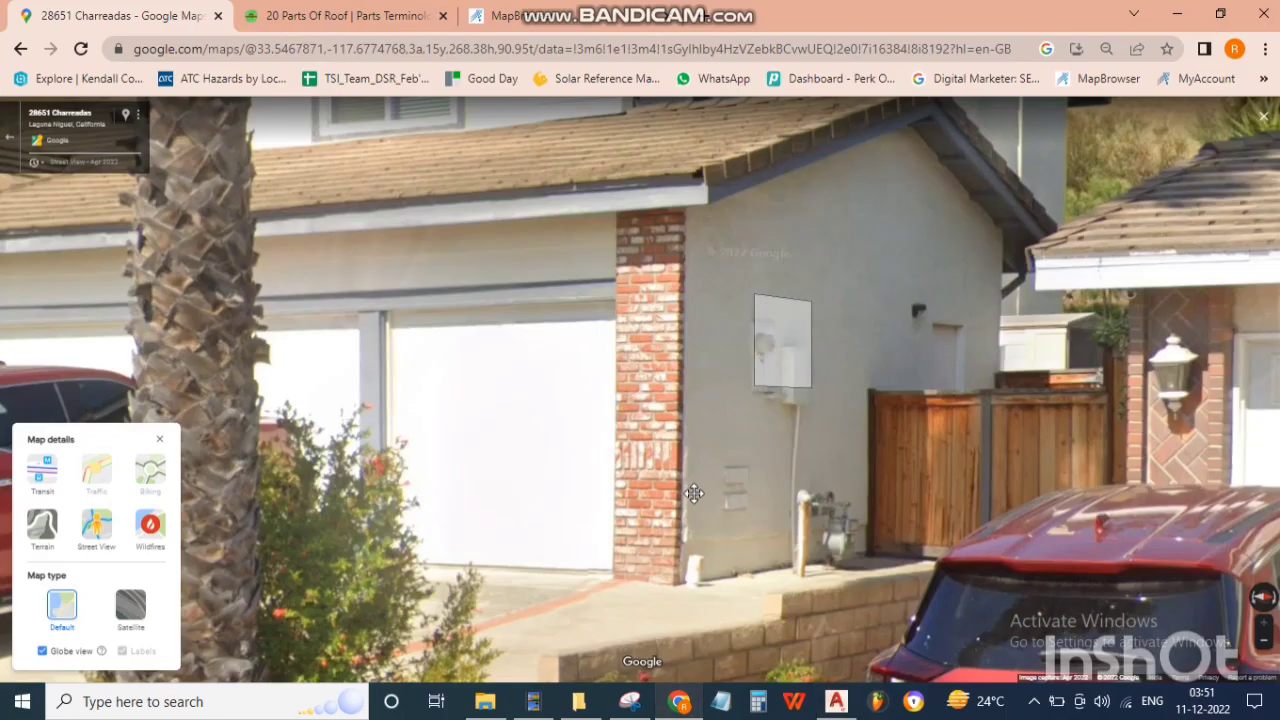
pyautogui.click(658, 587)
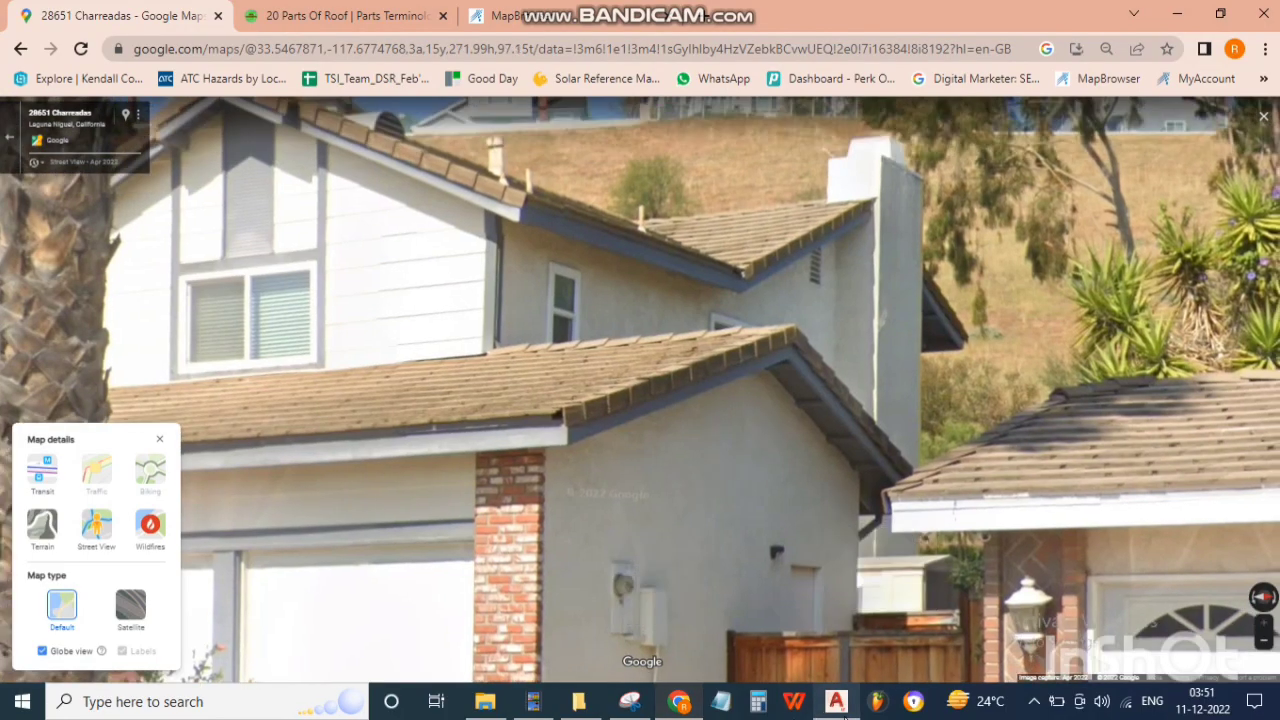
pyautogui.click(843, 711)
# Step: Join the chimney's four sides into one closed polyline
pyautogui.click(530, 487)
pyautogui.click(441, 367)
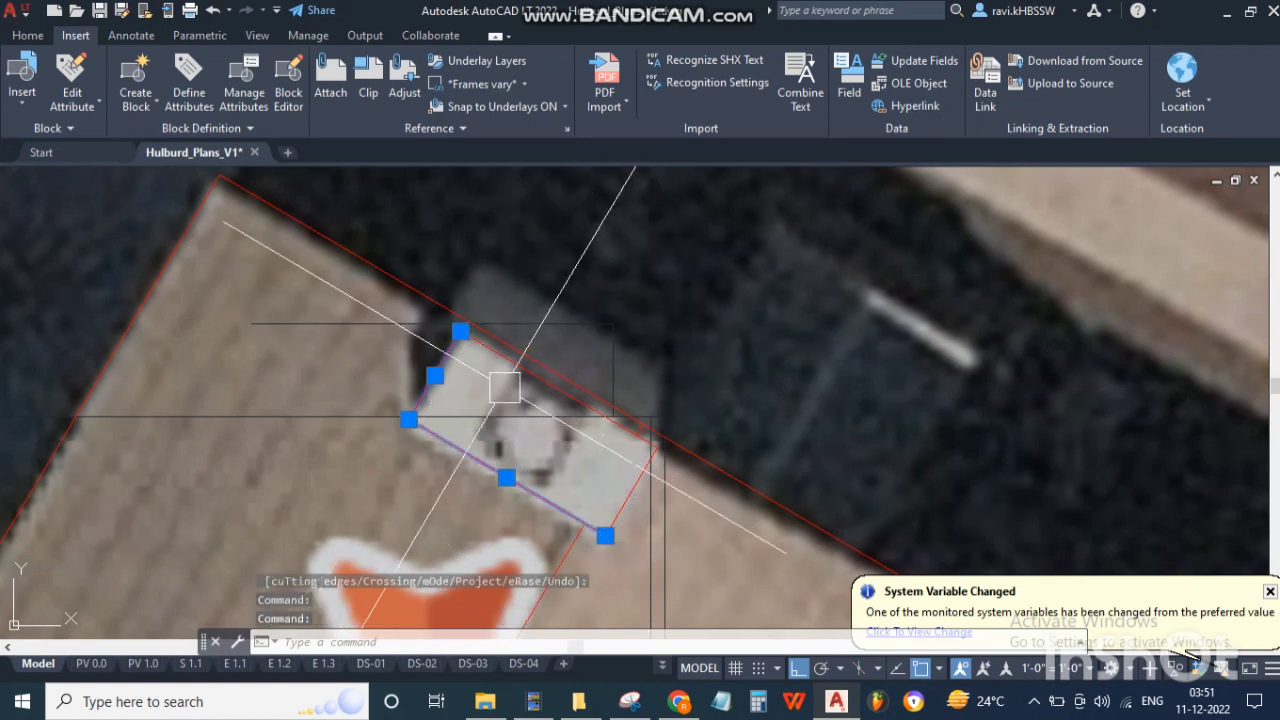
pyautogui.click(522, 372)
pyautogui.click(631, 491)
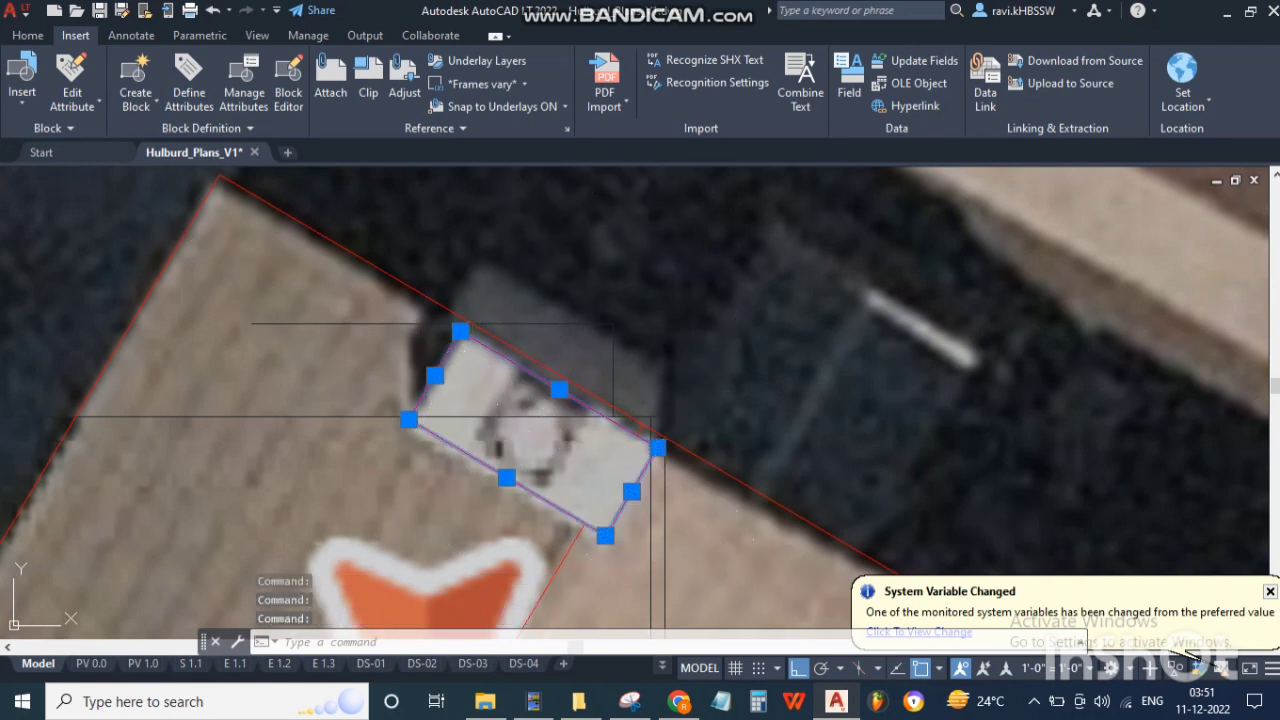
pyautogui.write('j')
pyautogui.press('space')
pyautogui.click(627, 424)
pyautogui.write('m')
pyautogui.press('space')
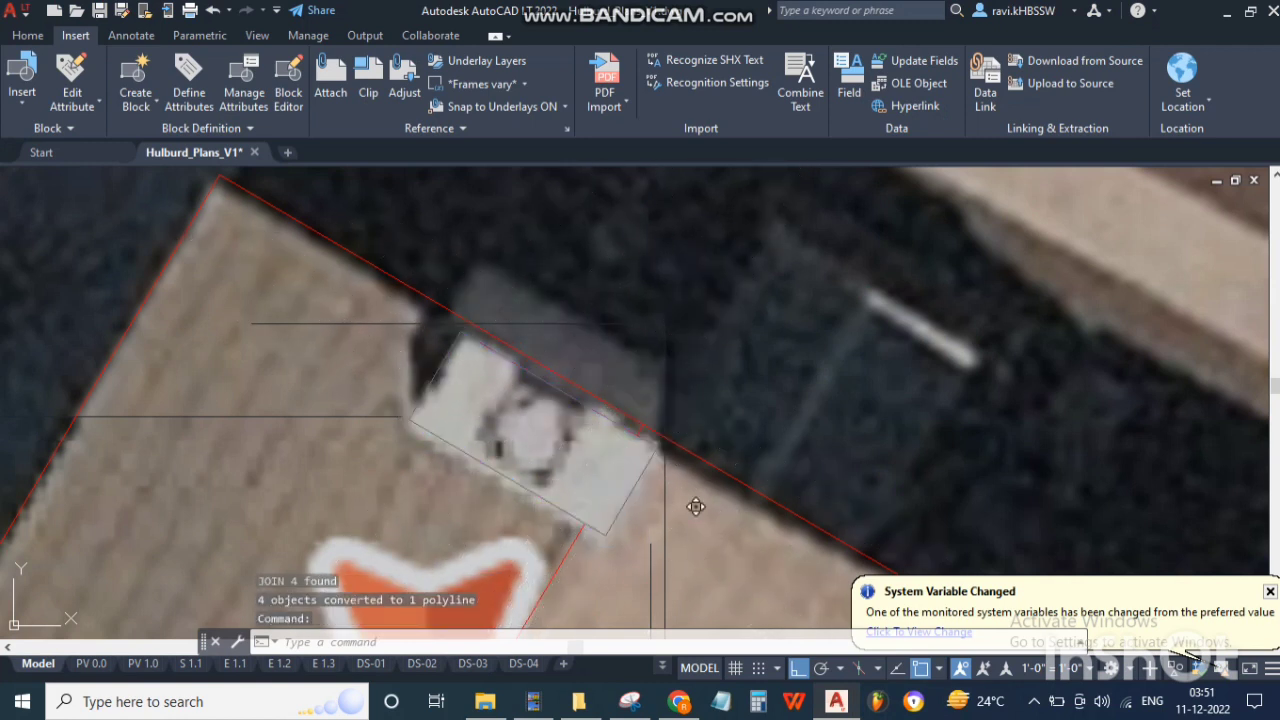
pyautogui.press('space')
pyautogui.press('Escape')
pyautogui.click(652, 507)
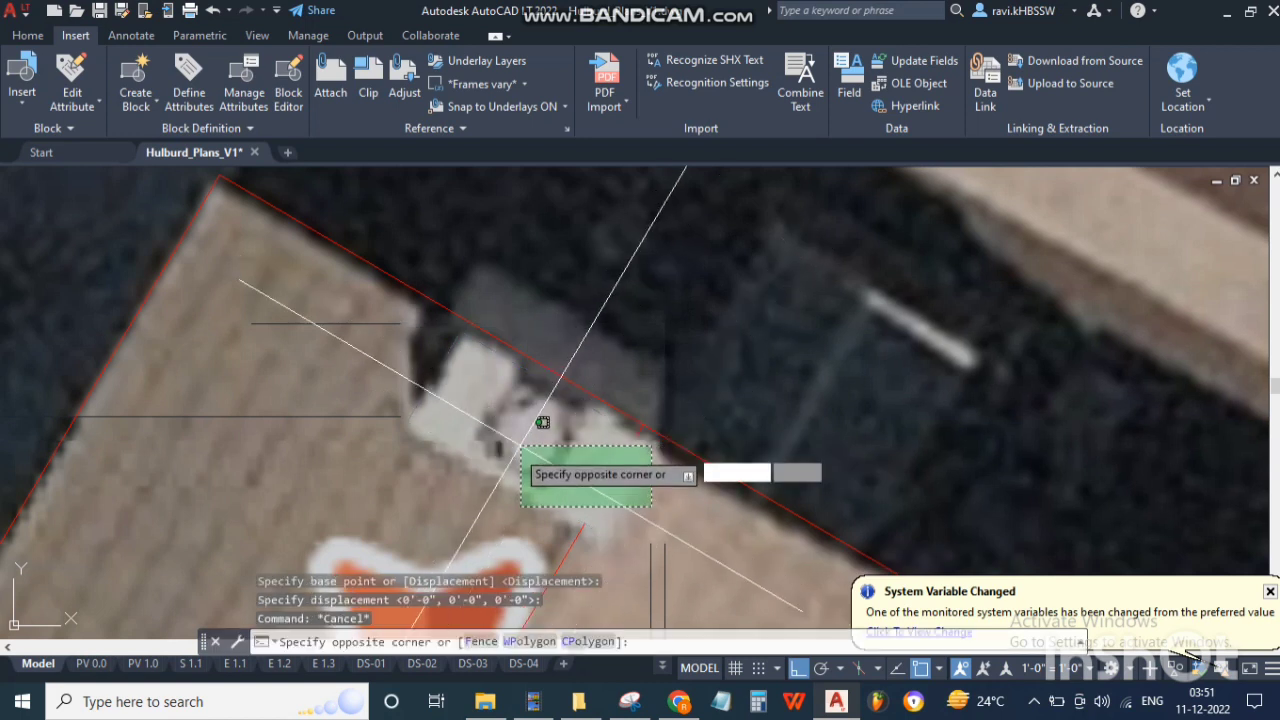
pyautogui.press('Escape')
pyautogui.hotkey('ctrl', 'z')
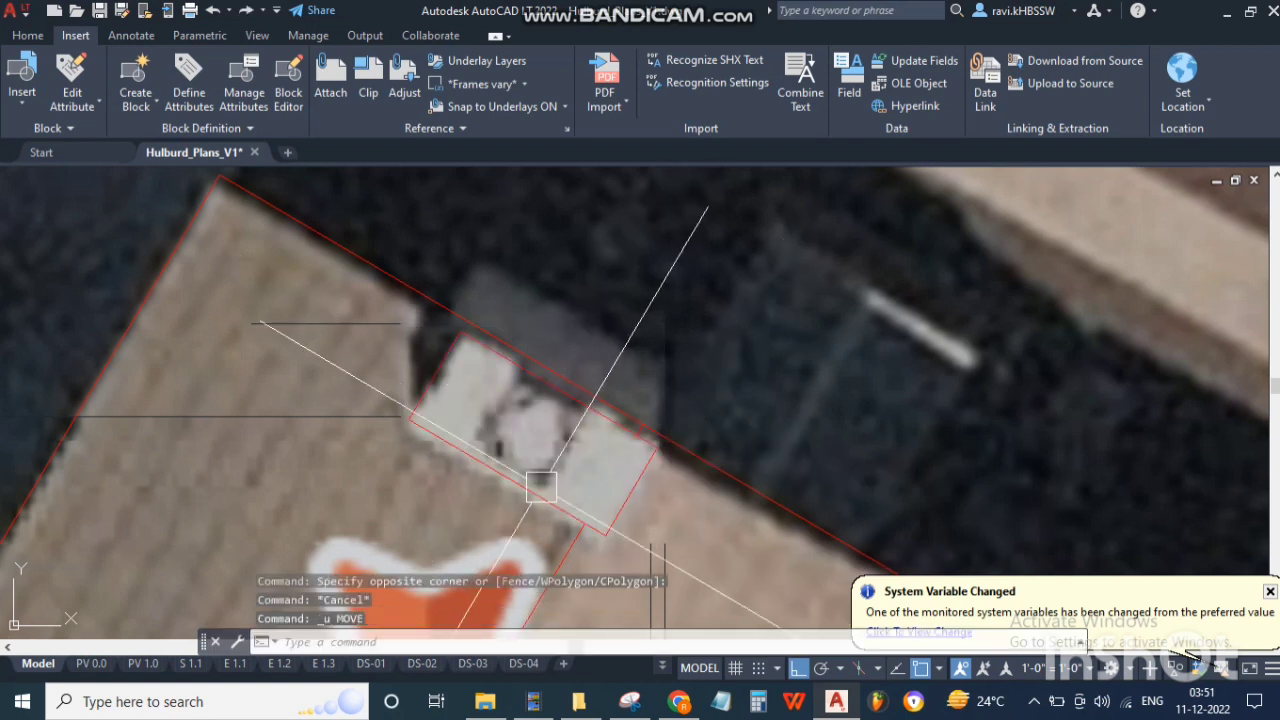
# Step: Move the chimney outline slightly outward so that it straddles the roof edge
pyautogui.write('m')
pyautogui.press('space')
pyautogui.click(705, 365)
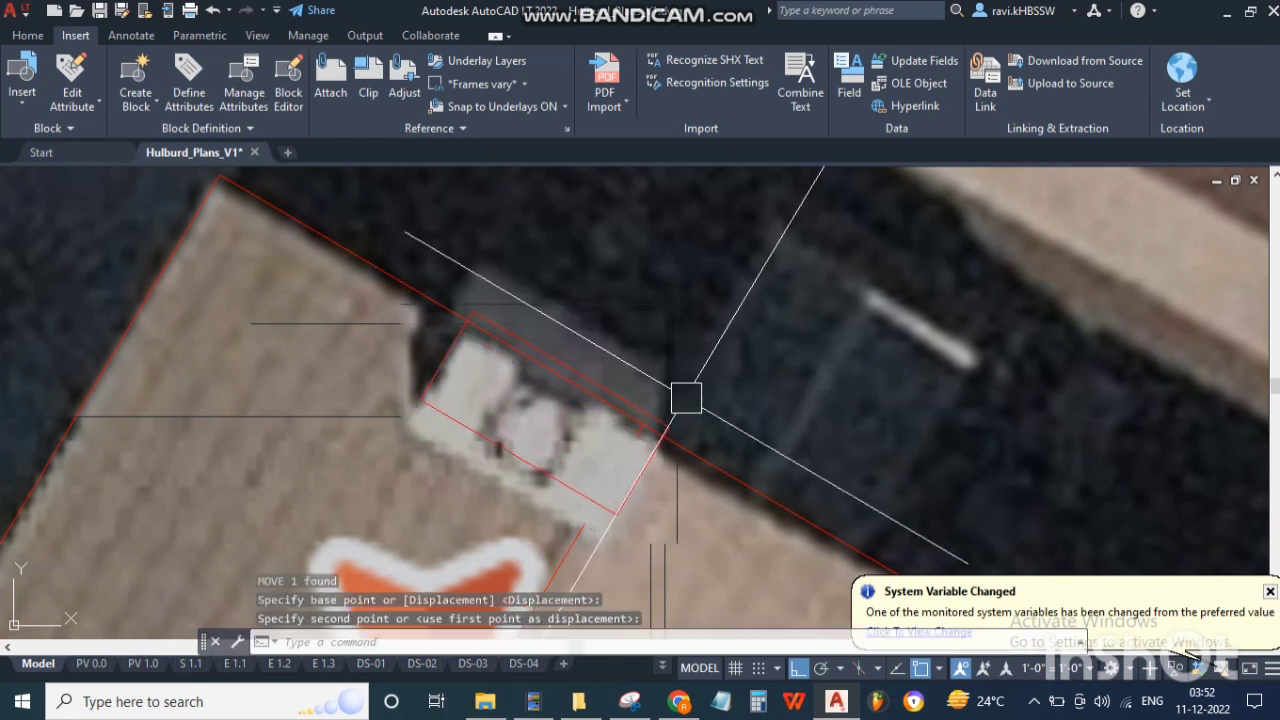
pyautogui.press('Escape')
pyautogui.press('Escape')
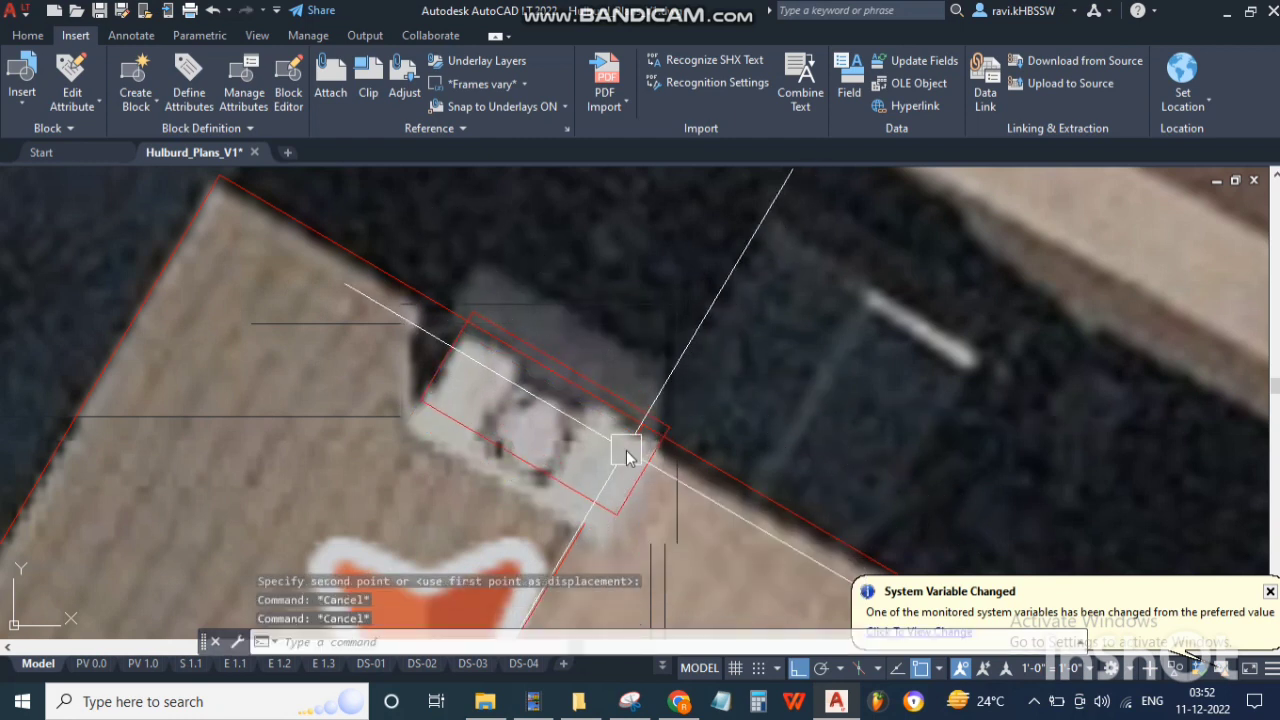
# Step: Trim away the roof edge segment that runs through the chimney outline
pyautogui.write('tr')
pyautogui.press('space')
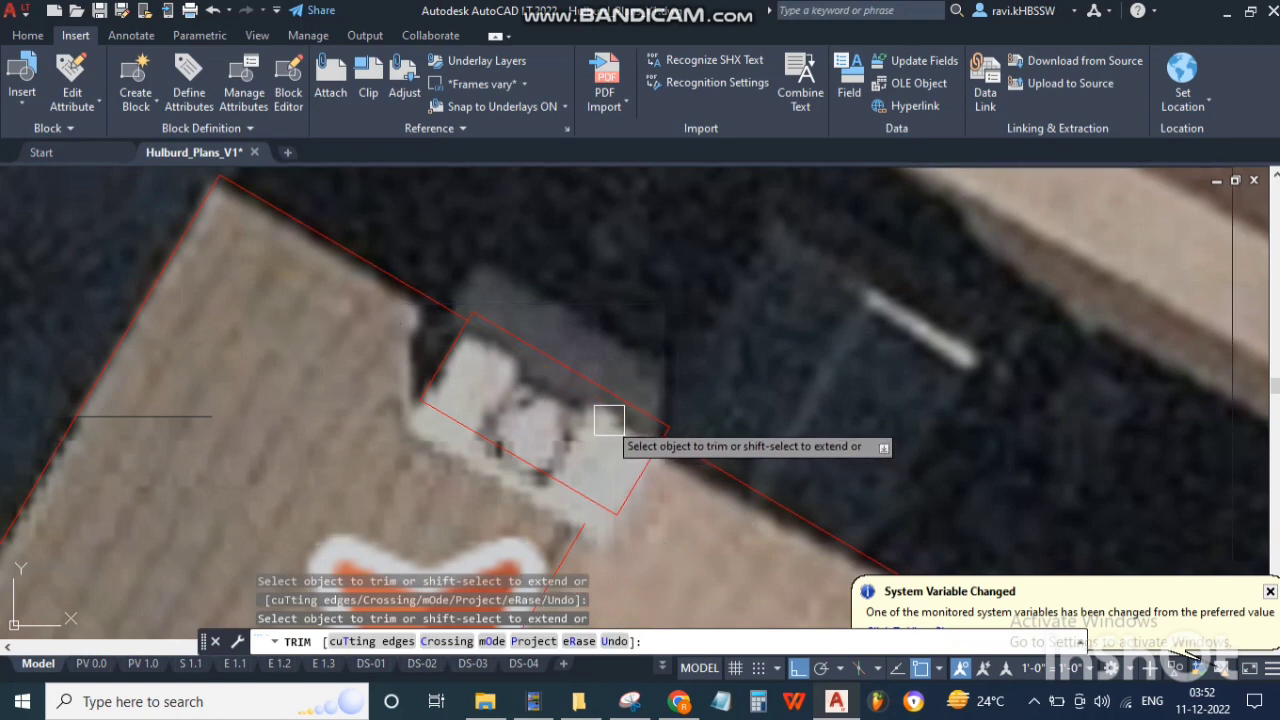
pyautogui.scroll(-4, 609, 420)
pyautogui.press('Escape')
# Step: Extend the main ridge line to the chimney outline
pyautogui.write('ex')
pyautogui.press('space')
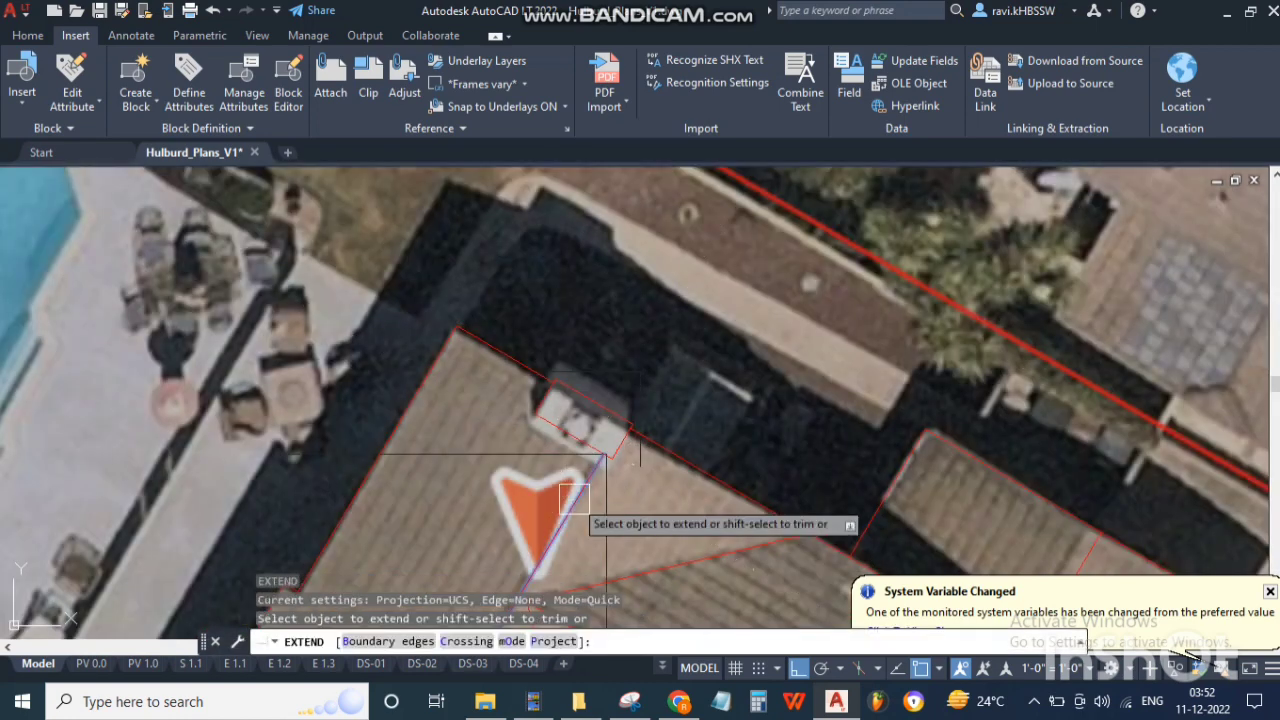
pyautogui.scroll(-3, 579, 467)
pyautogui.press('Escape')
pyautogui.scroll(2, 634, 353)
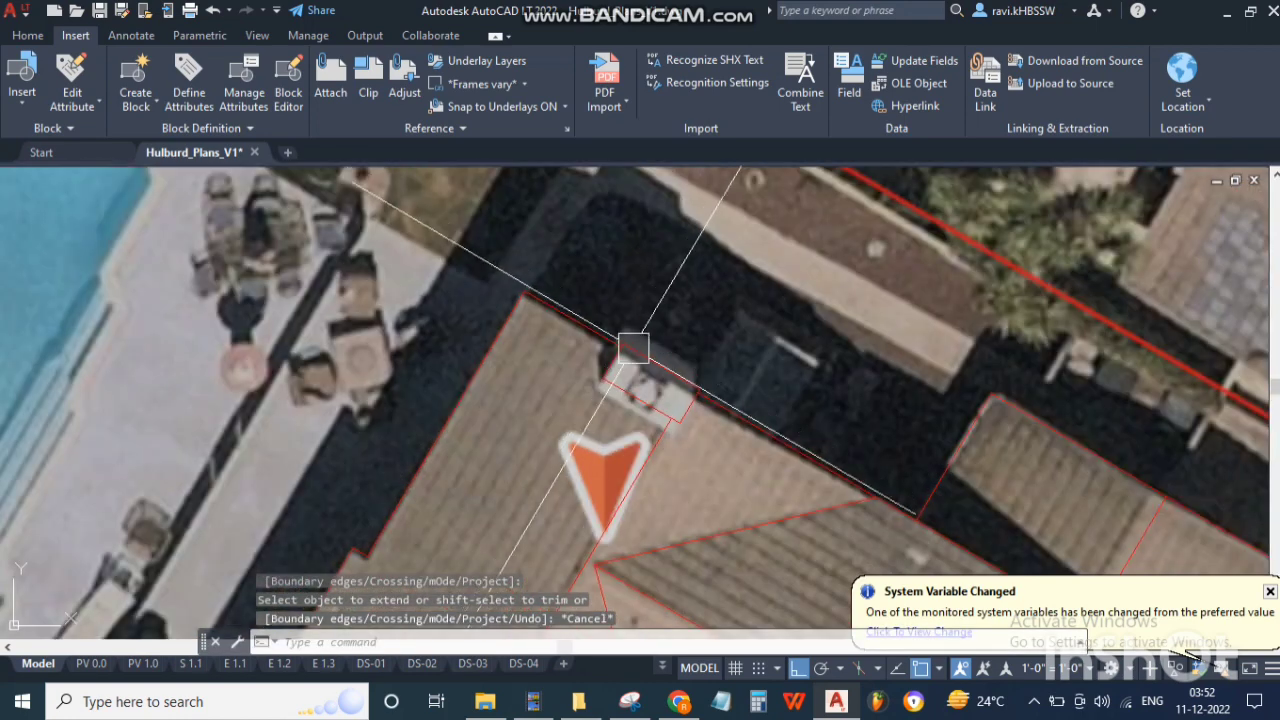
# Step: Draw two crossing diagonal lines inside the chimney outline
pyautogui.write('l')
pyautogui.press('space')
pyautogui.click(651, 384)
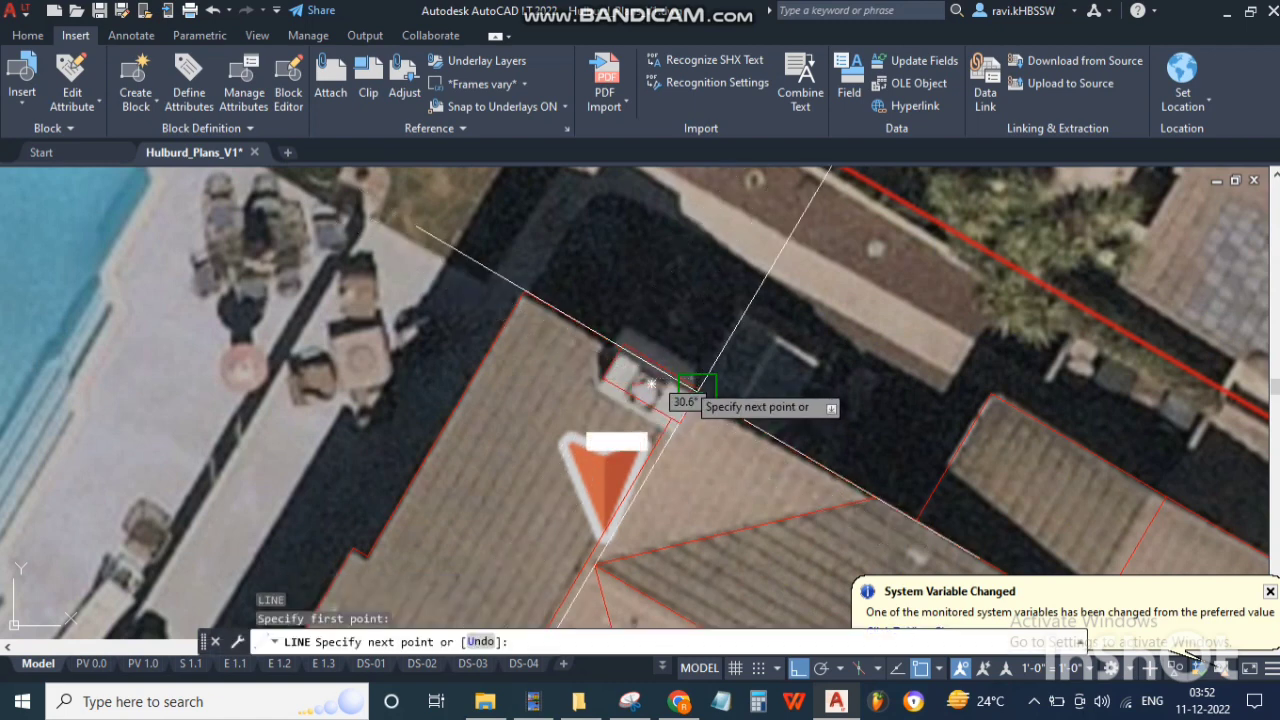
pyautogui.click(698, 391)
pyautogui.press('space')
pyautogui.press('space')
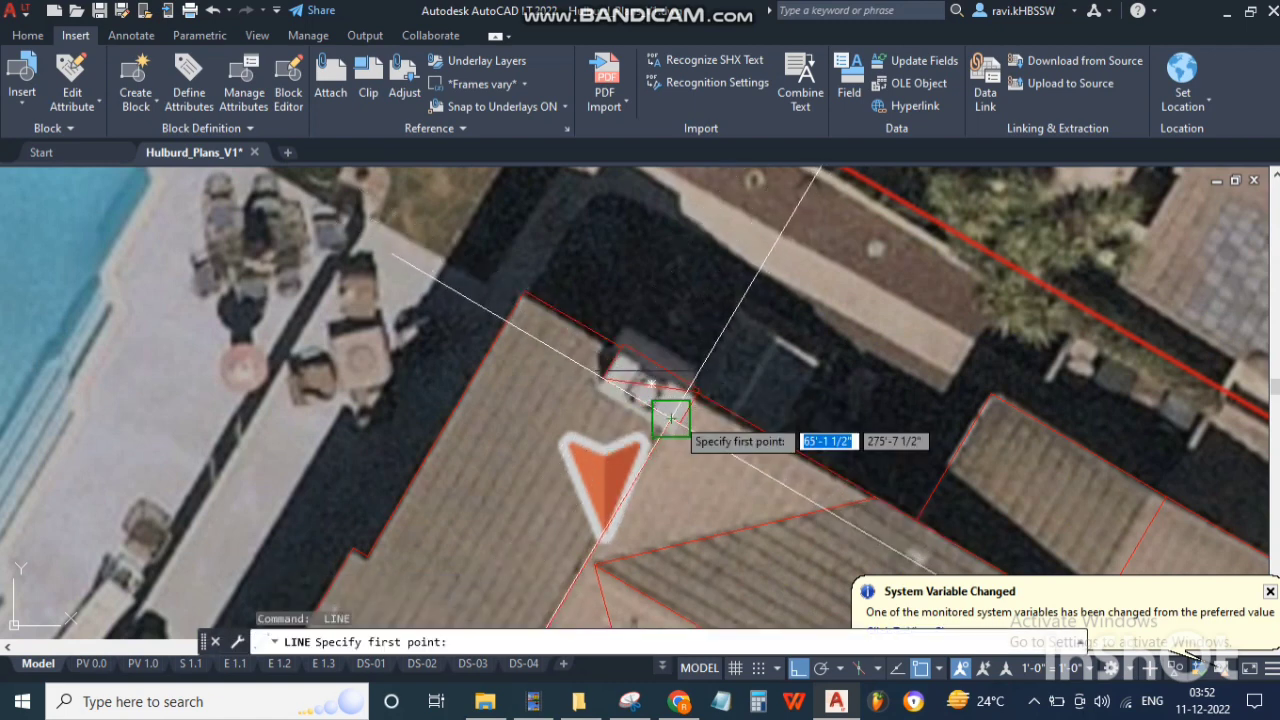
pyautogui.scroll(2, 673, 412)
pyautogui.scroll(2, 680, 437)
pyautogui.click(684, 436)
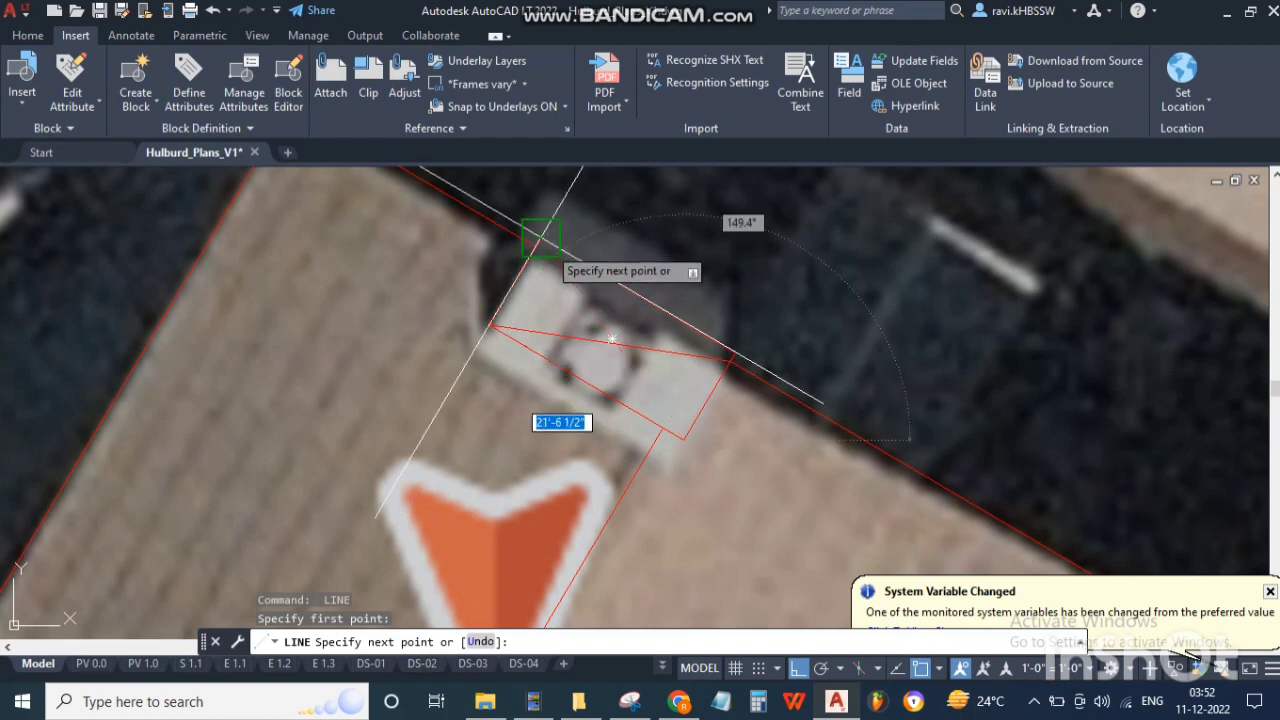
pyautogui.click(541, 240)
pyautogui.press('space')
# Step: Draw a circle with a radius of about 2'-9 1/2" centred where the chimney's diagonals cross
pyautogui.write('c')
pyautogui.press('space')
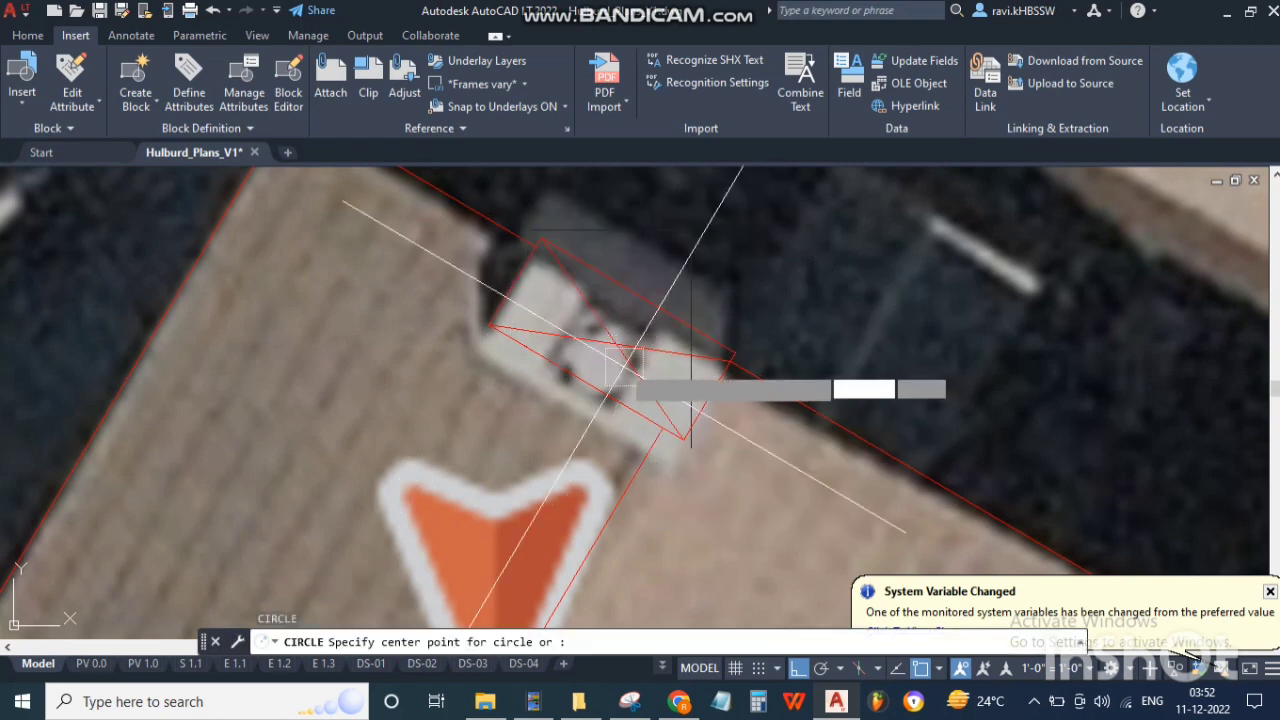
pyautogui.click(610, 344)
pyautogui.scroll(1, 605, 372)
pyautogui.scroll(2, 612, 378)
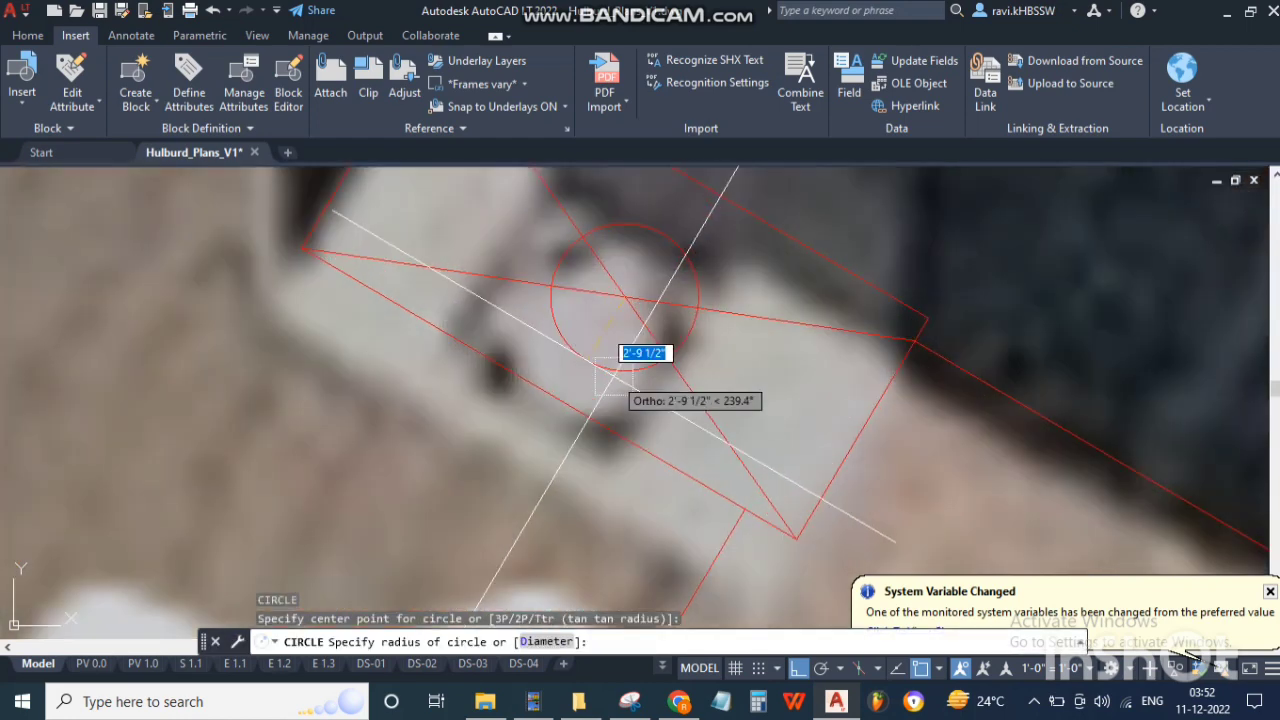
pyautogui.press('Escape')
# Step: Trim the chimney's diagonals inside the circle
pyautogui.write('tr')
pyautogui.press('space')
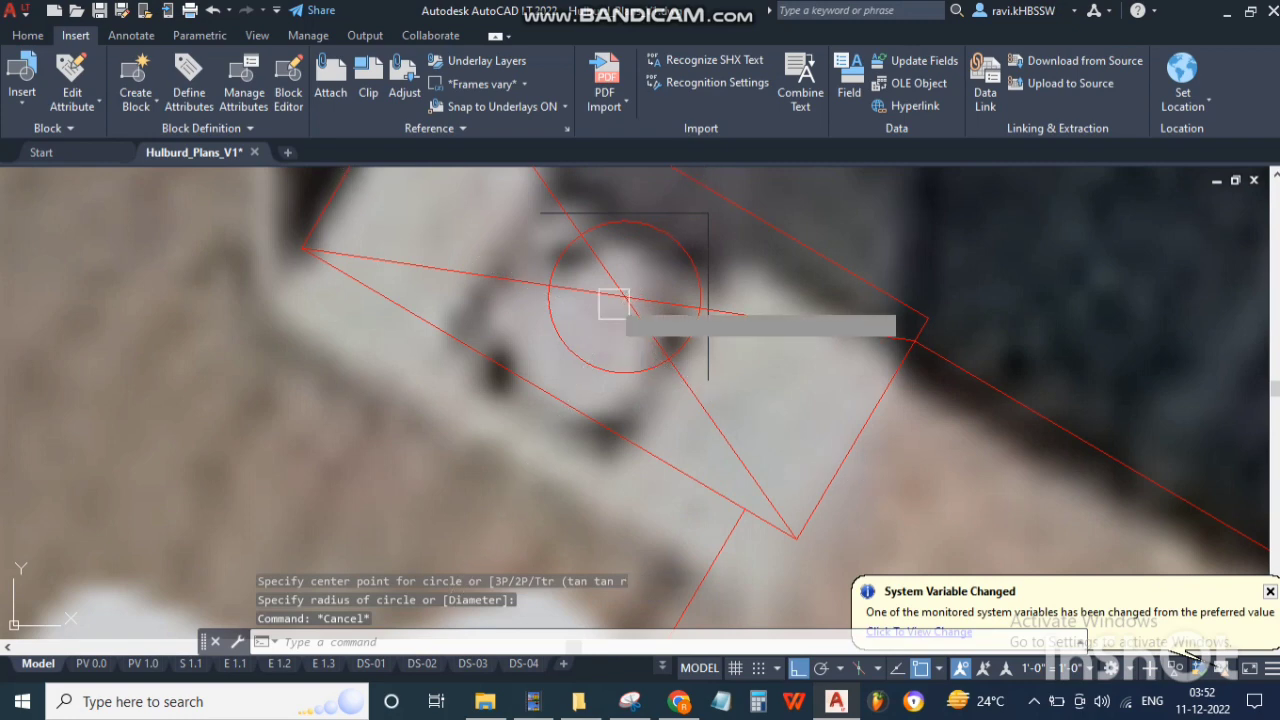
pyautogui.scroll(-5, 620, 300)
pyautogui.press('Escape')
pyautogui.press('Escape')
pyautogui.press('Escape')
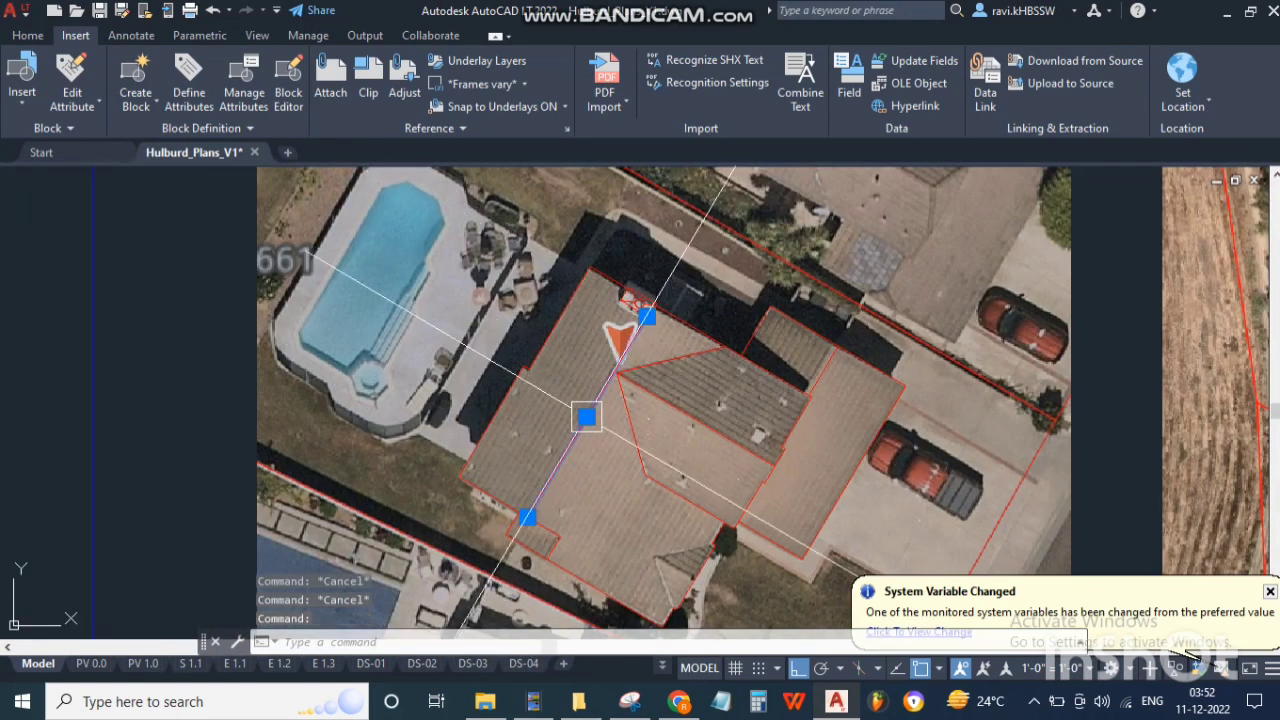
# Step: Check the traced ridge lines across the main roof and garage by selecting them and inspecting where they end
pyautogui.scroll(-2, 650, 370)
pyautogui.scroll(5, 760, 370)
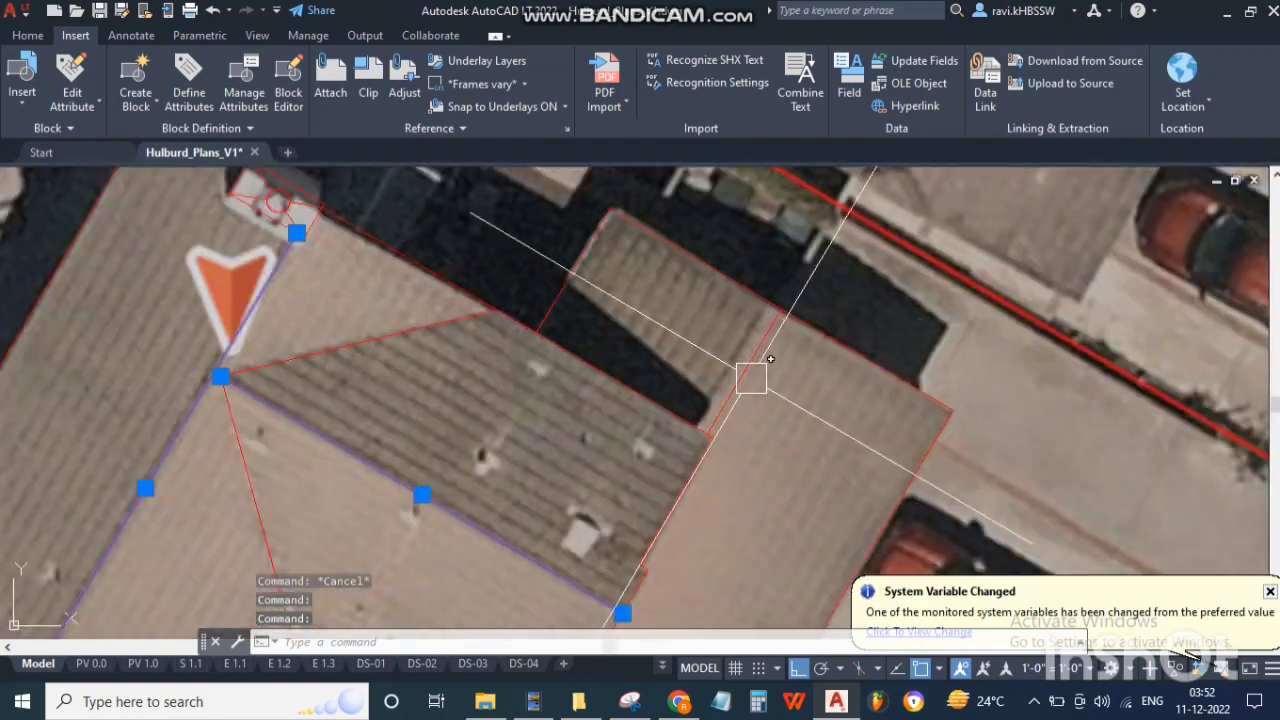
pyautogui.click(751, 361)
pyautogui.scroll(-3, 765, 348)
pyautogui.scroll(3, 529, 581)
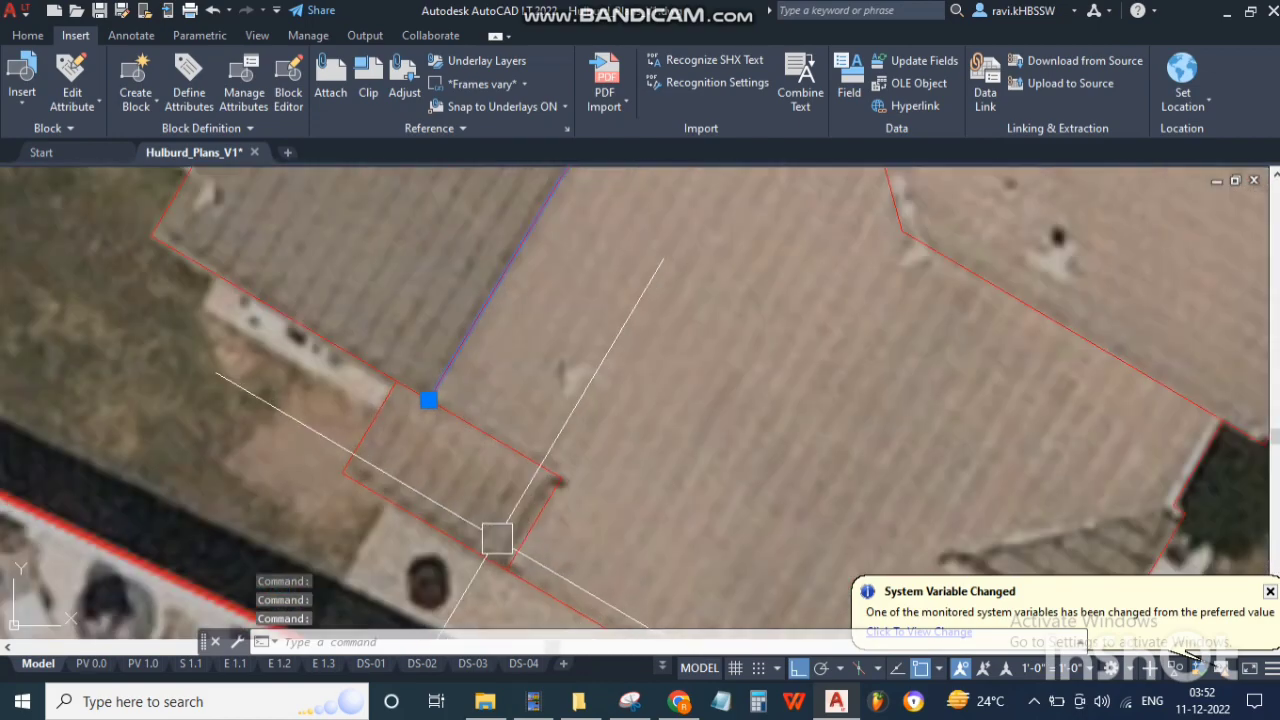
pyautogui.scroll(-4, 553, 515)
pyautogui.press('Escape')
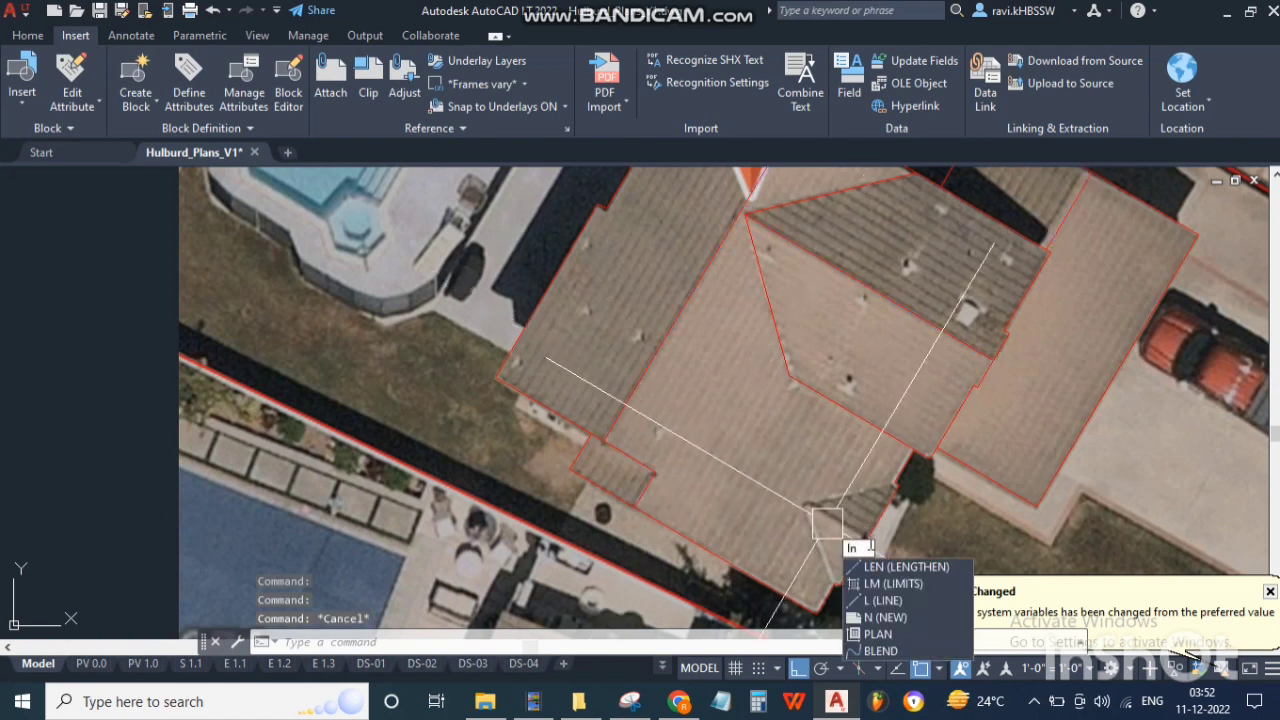
# Step: Draw the small front gable's ridge with Ortho on from the midpoint of its eave to the gable's peak
pyautogui.press('Escape')
pyautogui.press('Return')
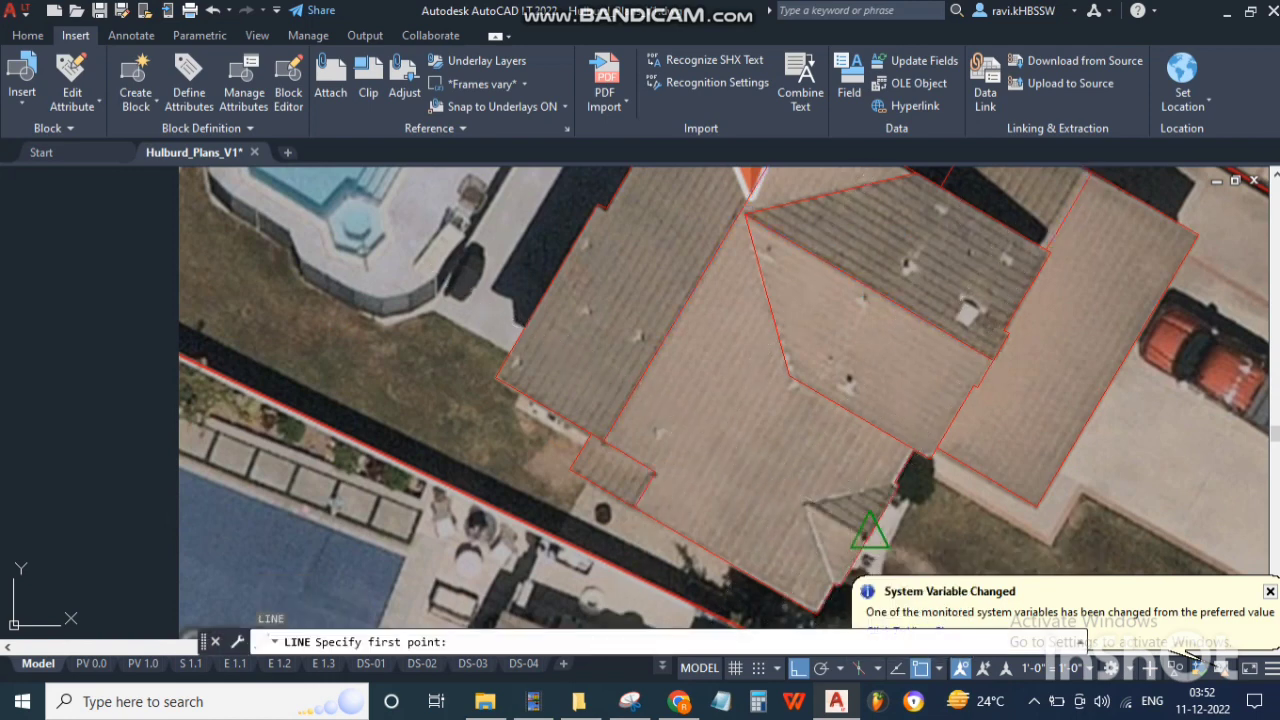
pyautogui.click(870, 530)
pyautogui.scroll(5, 870, 530)
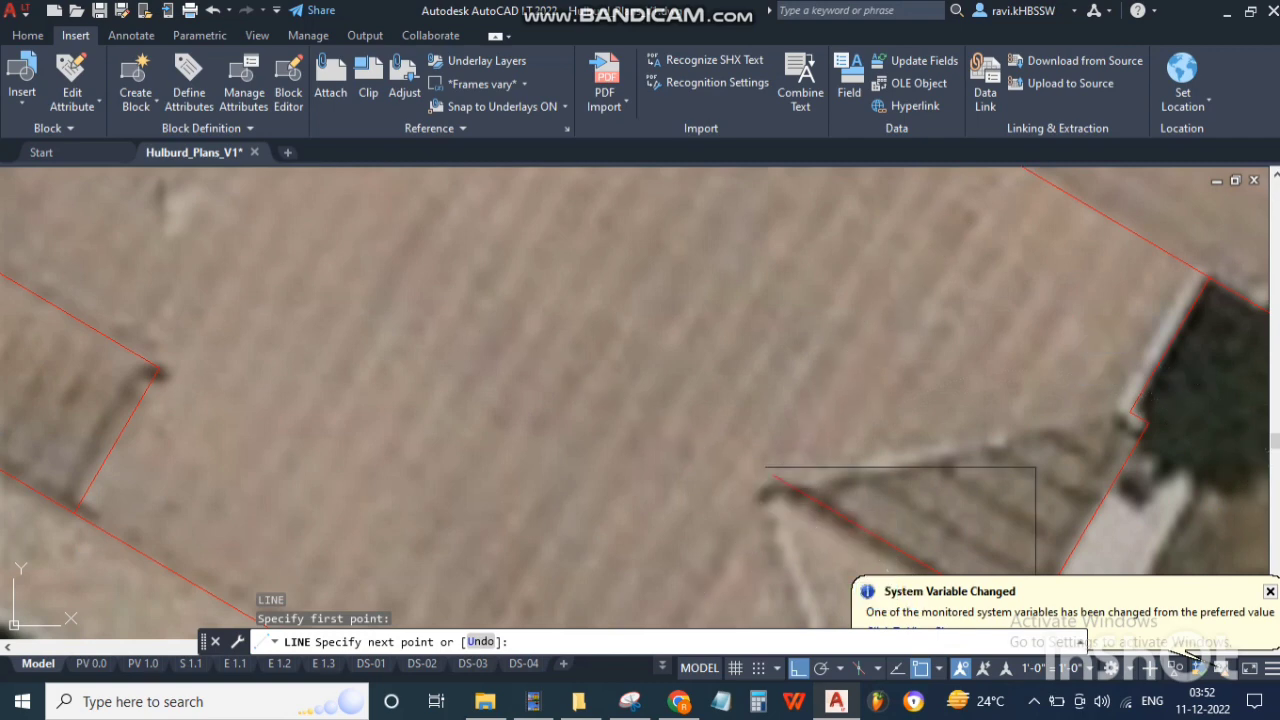
pyautogui.click(770, 472)
pyautogui.press('Return')
# Step: Copy the valley line beside the upper main roof onto the small front gable, placing its outer end at the gable's eave corner
pyautogui.scroll(-12, 800, 452)
pyautogui.scroll(6, 840, 260)
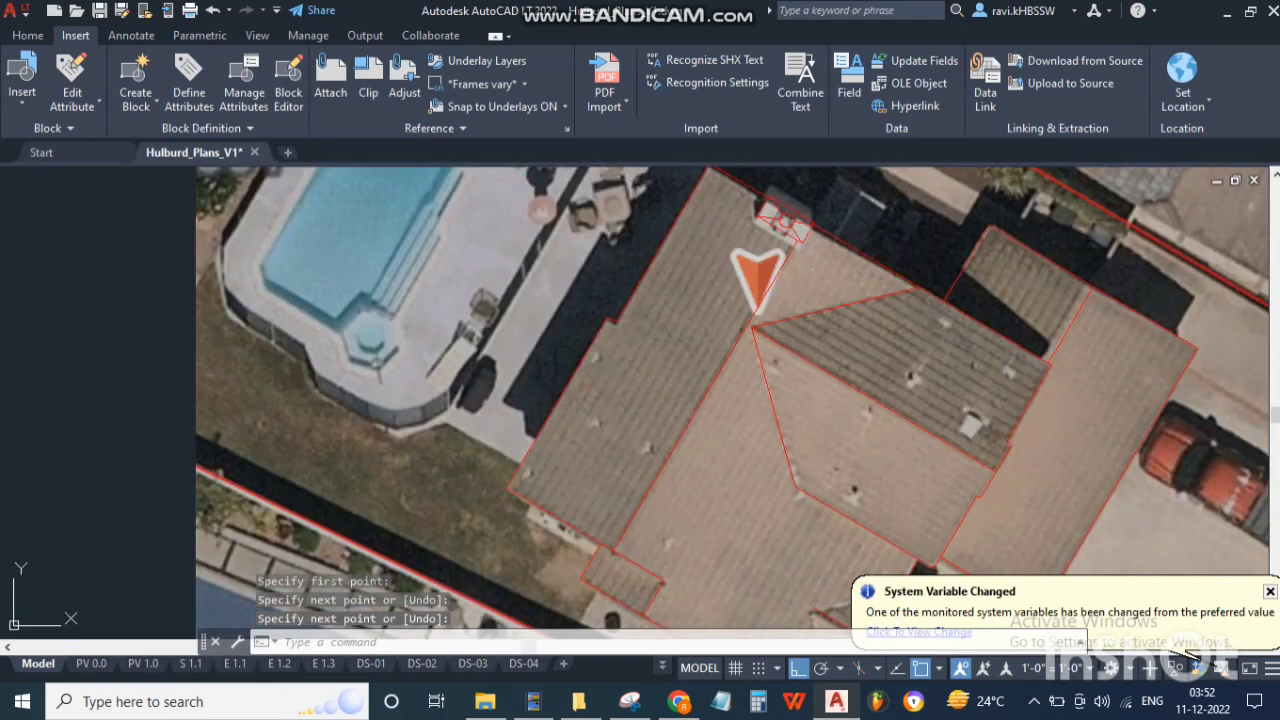
pyautogui.click(822, 295)
pyautogui.press('Return')
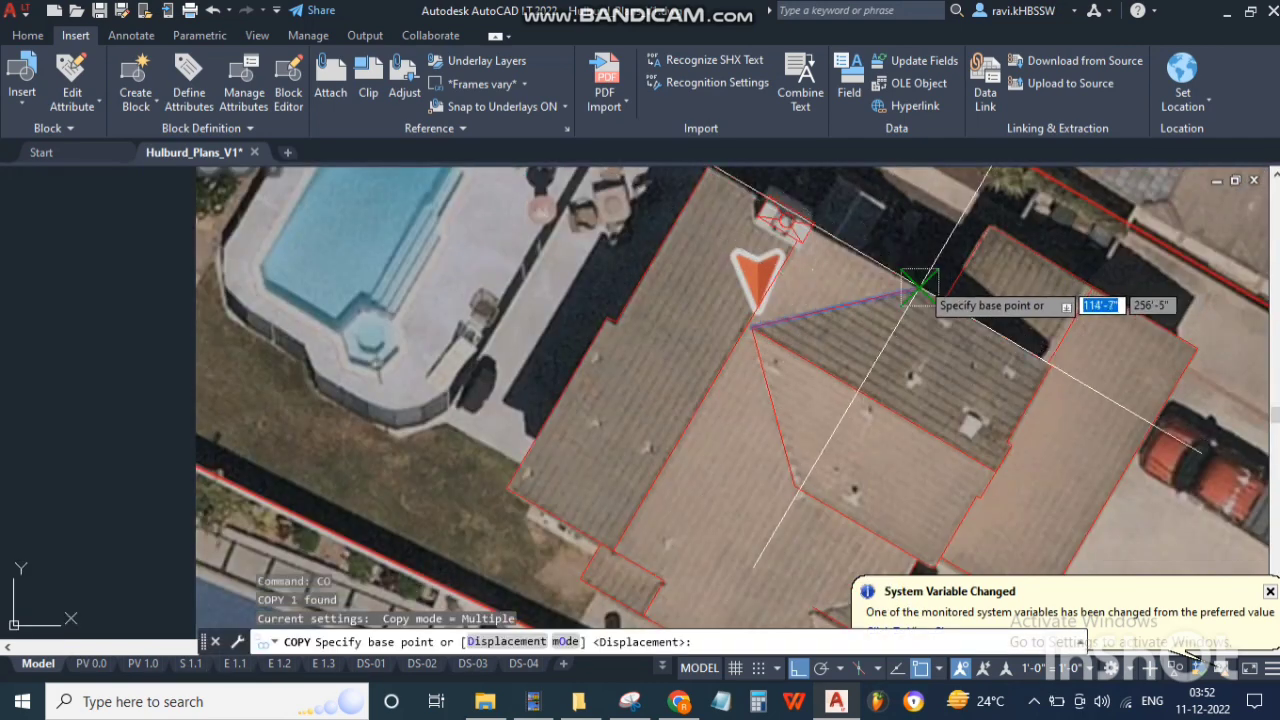
pyautogui.click(919, 288)
pyautogui.scroll(-6, 686, 277)
pyautogui.scroll(6, 734, 298)
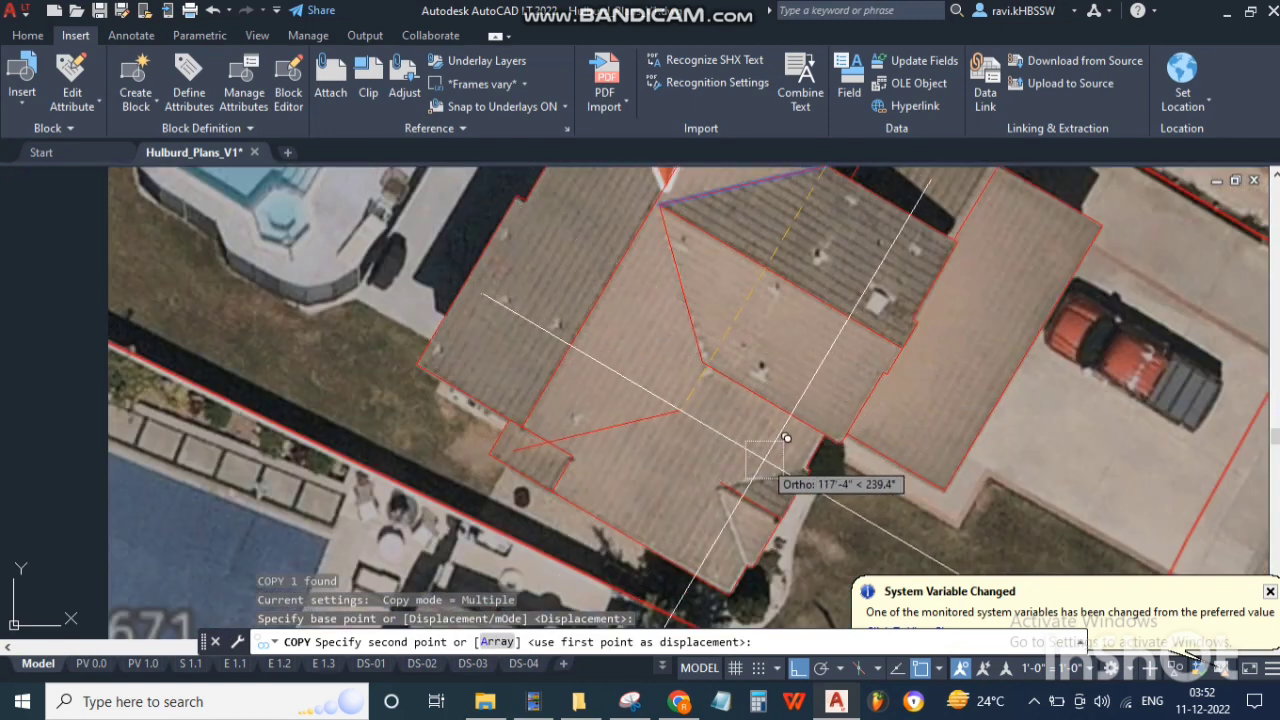
pyautogui.click(818, 456)
pyautogui.press('Escape')
pyautogui.press('Escape')
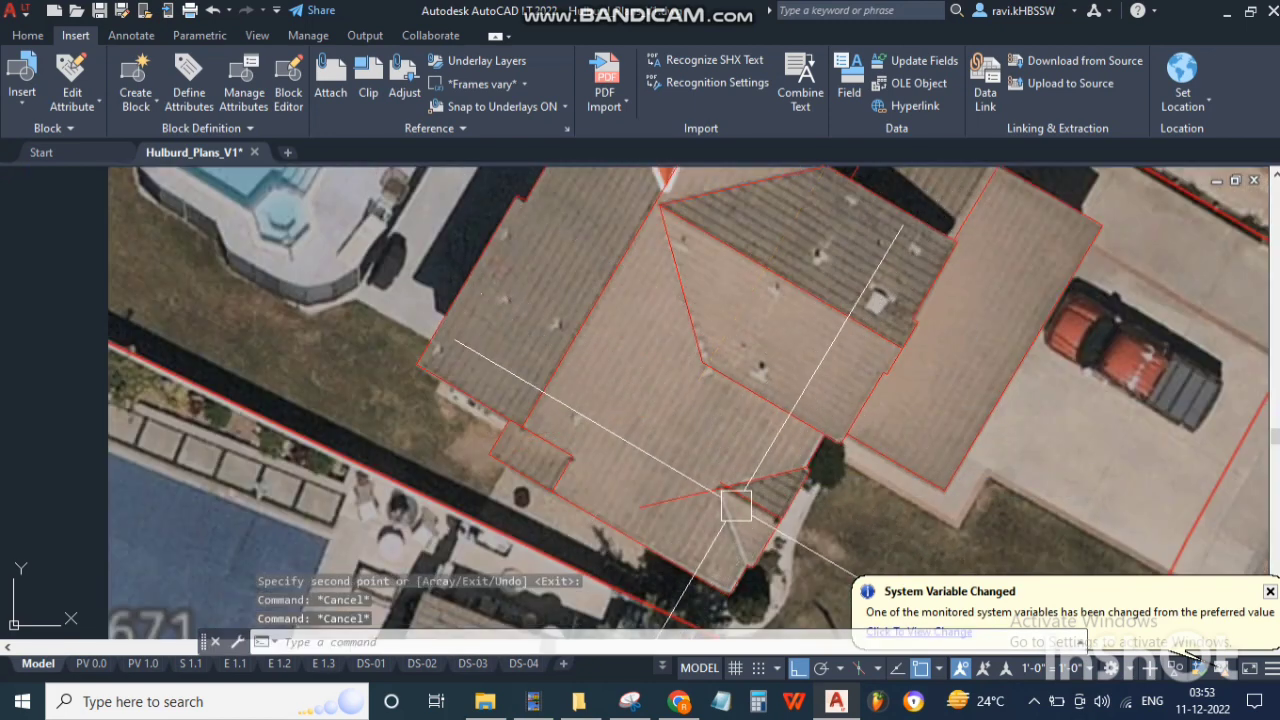
# Step: Fillet the copied valley line to the small gable's ridge so they meet at a corner
pyautogui.write('f')
pyautogui.press('Return')
pyautogui.click(736, 505)
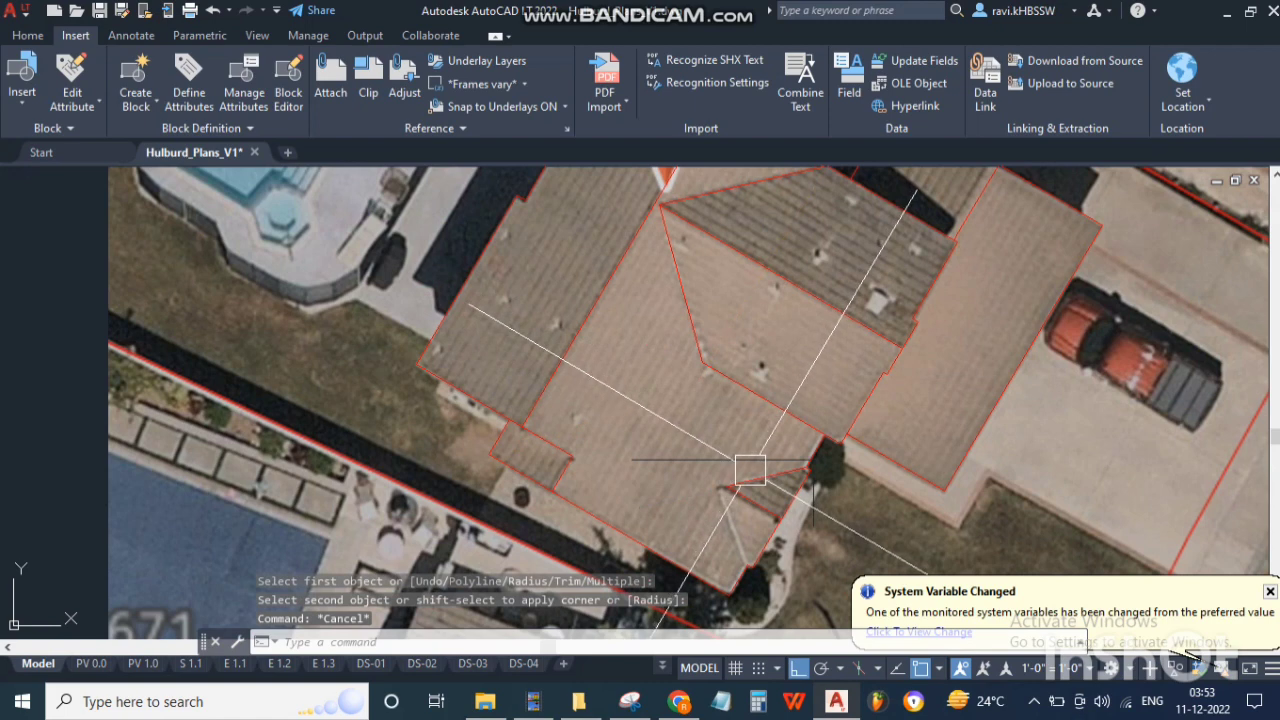
pyautogui.press('Return')
pyautogui.click(760, 477)
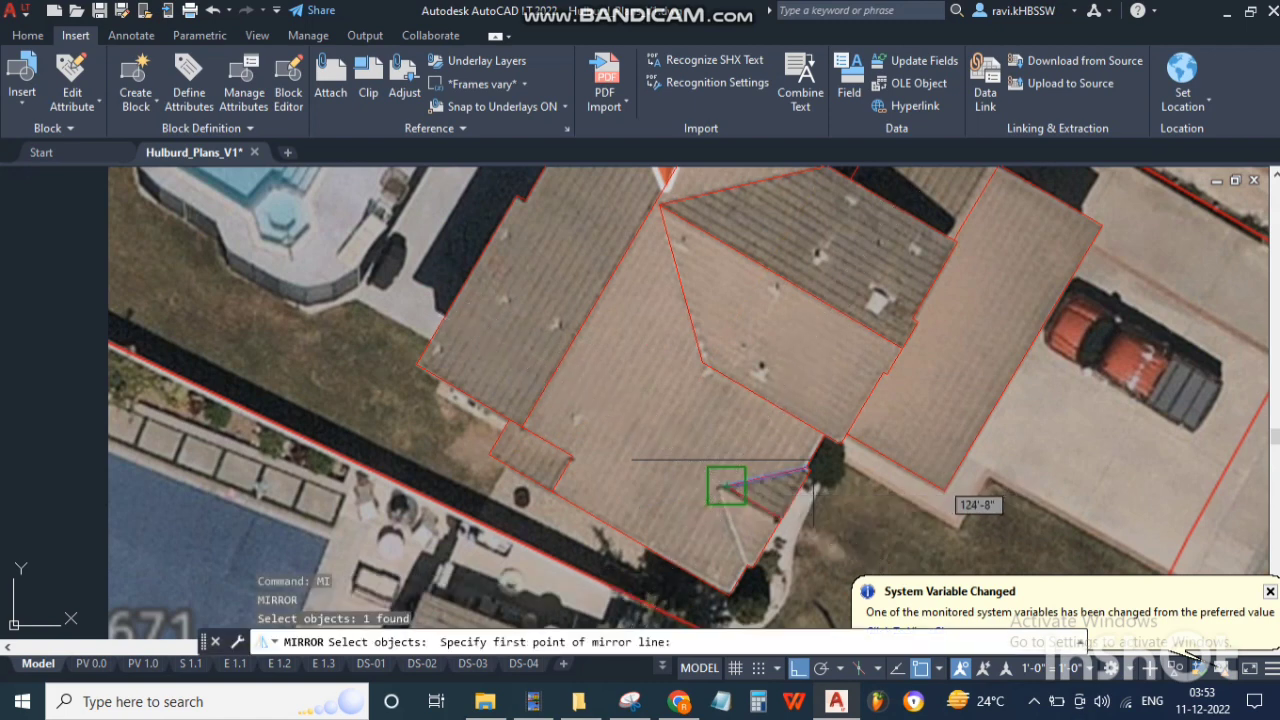
pyautogui.click(720, 486)
pyautogui.click(743, 529)
pyautogui.press('Escape')
pyautogui.scroll(3, 748, 525)
pyautogui.scroll(2, 770, 525)
pyautogui.click(726, 486)
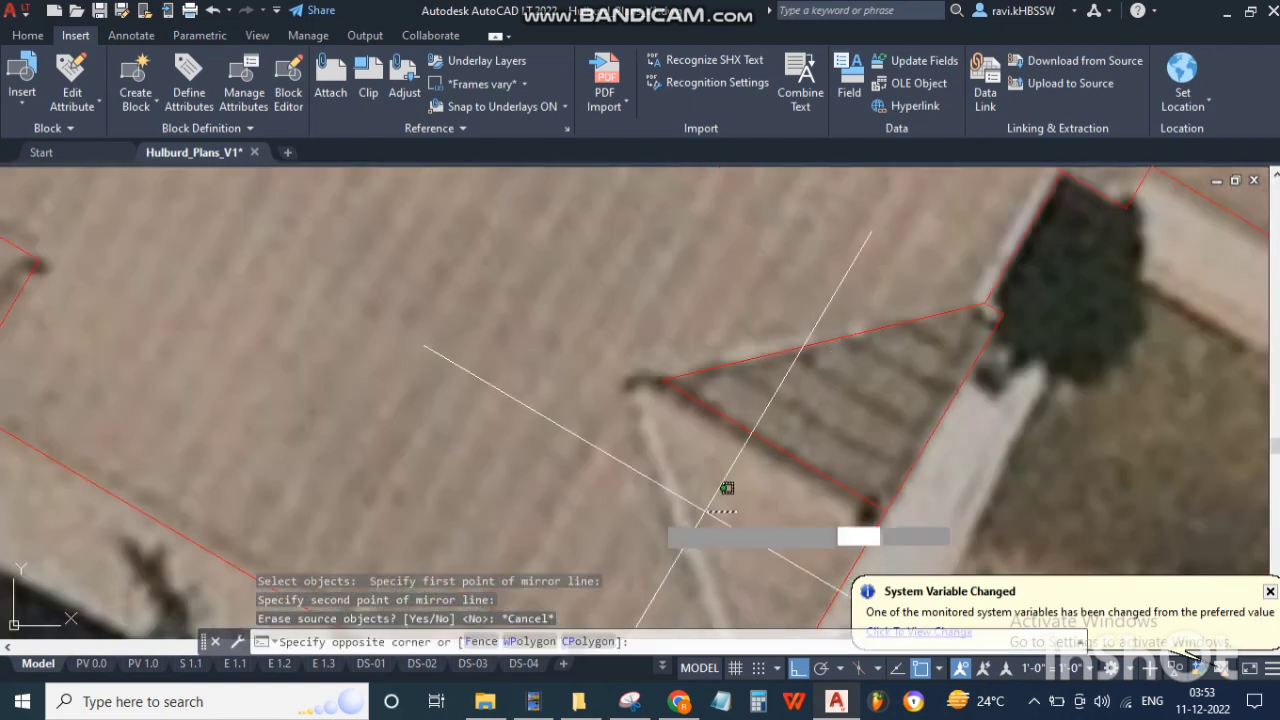
pyautogui.press('Escape')
# Step: Mirror the small gable's valley line about its ridge, keeping the original line
pyautogui.press('Return')
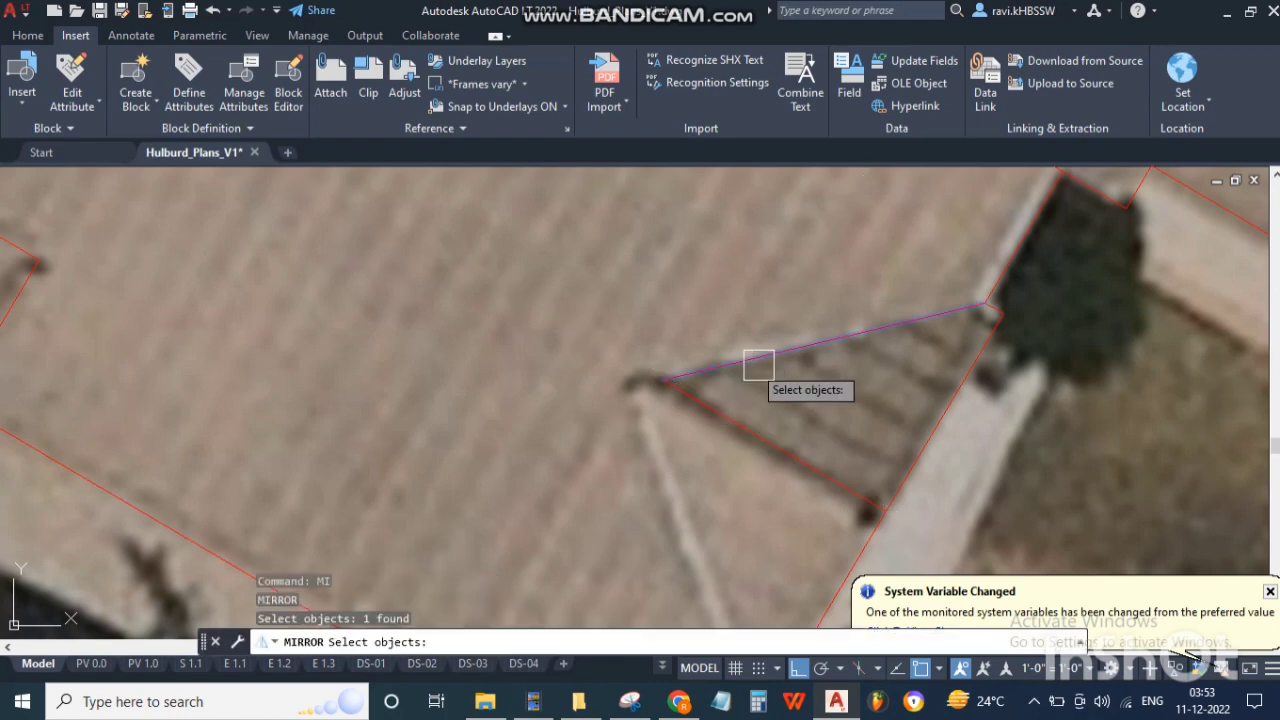
pyautogui.click(757, 363)
pyautogui.press('Return')
pyautogui.click(666, 378)
pyautogui.click(512, 285)
pyautogui.scroll(-3, 514, 286)
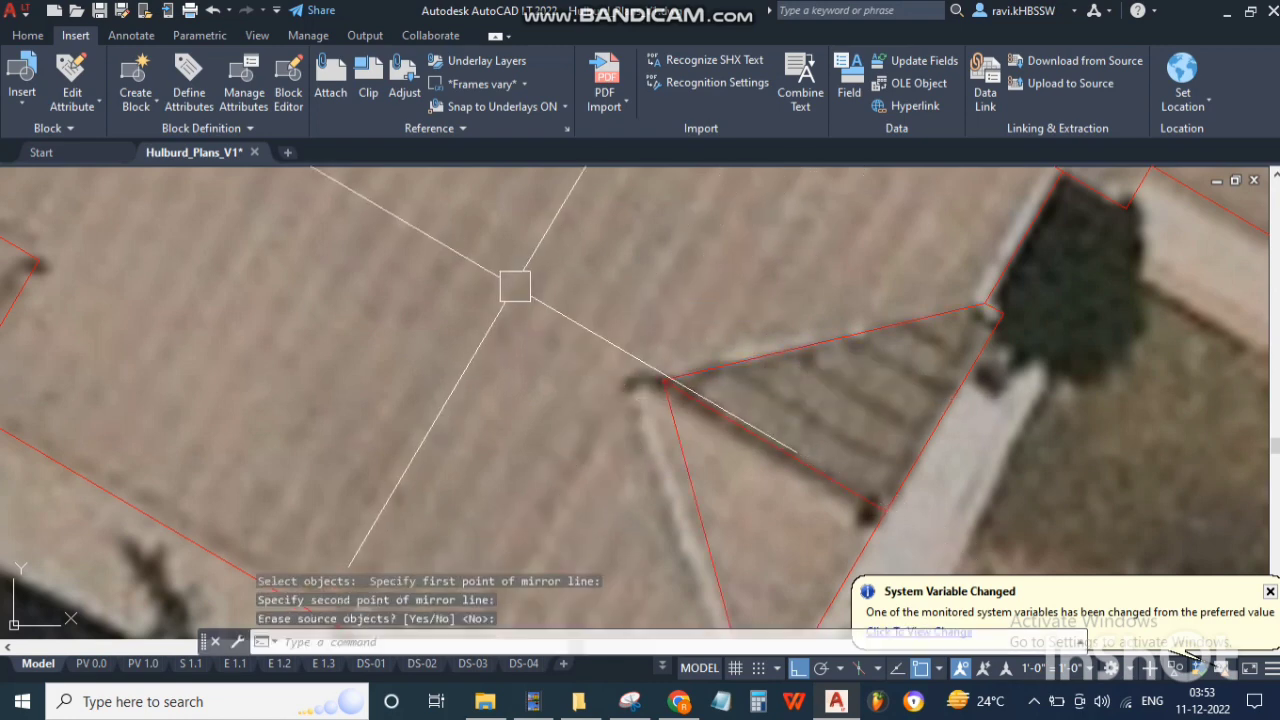
# Step: Examine the traced ridge lines on each roof section by highlighting them, and compare them with the roof parts diagram
pyautogui.press('Escape')
pyautogui.scroll(-2, 600, 330)
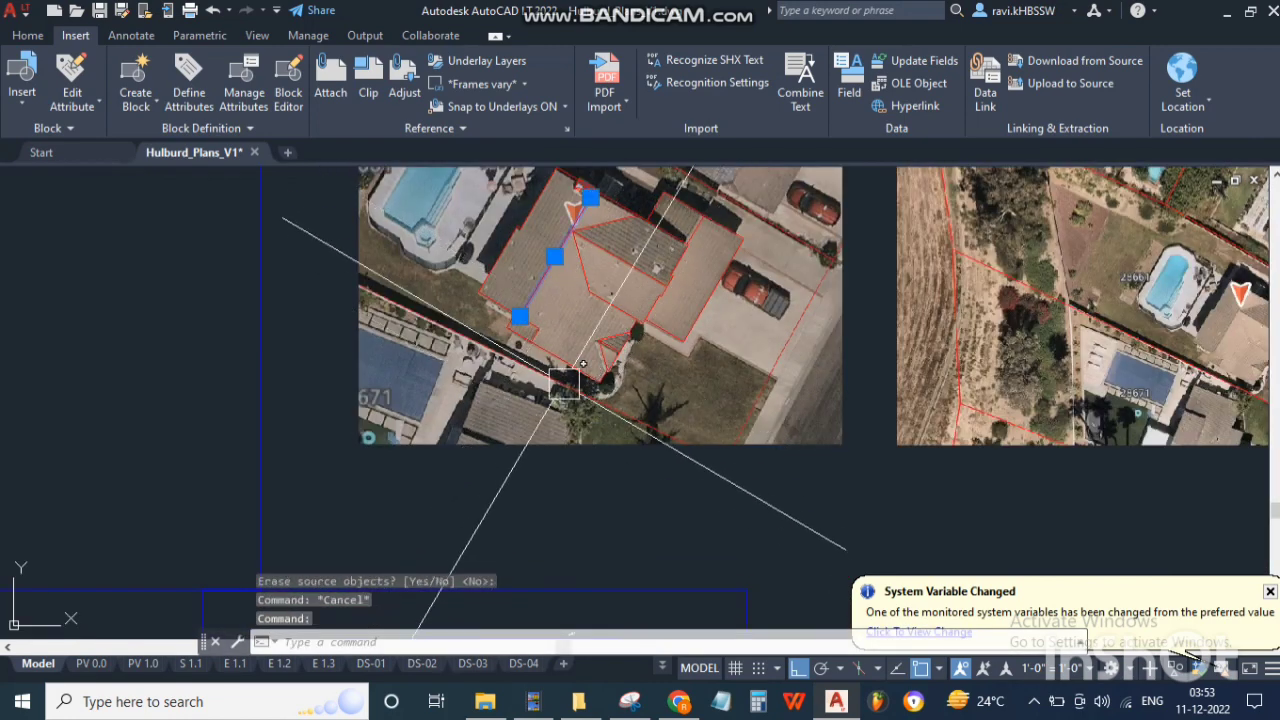
pyautogui.press('Escape')
pyautogui.scroll(3, 570, 265)
pyautogui.scroll(-3, 622, 260)
pyautogui.scroll(3, 622, 260)
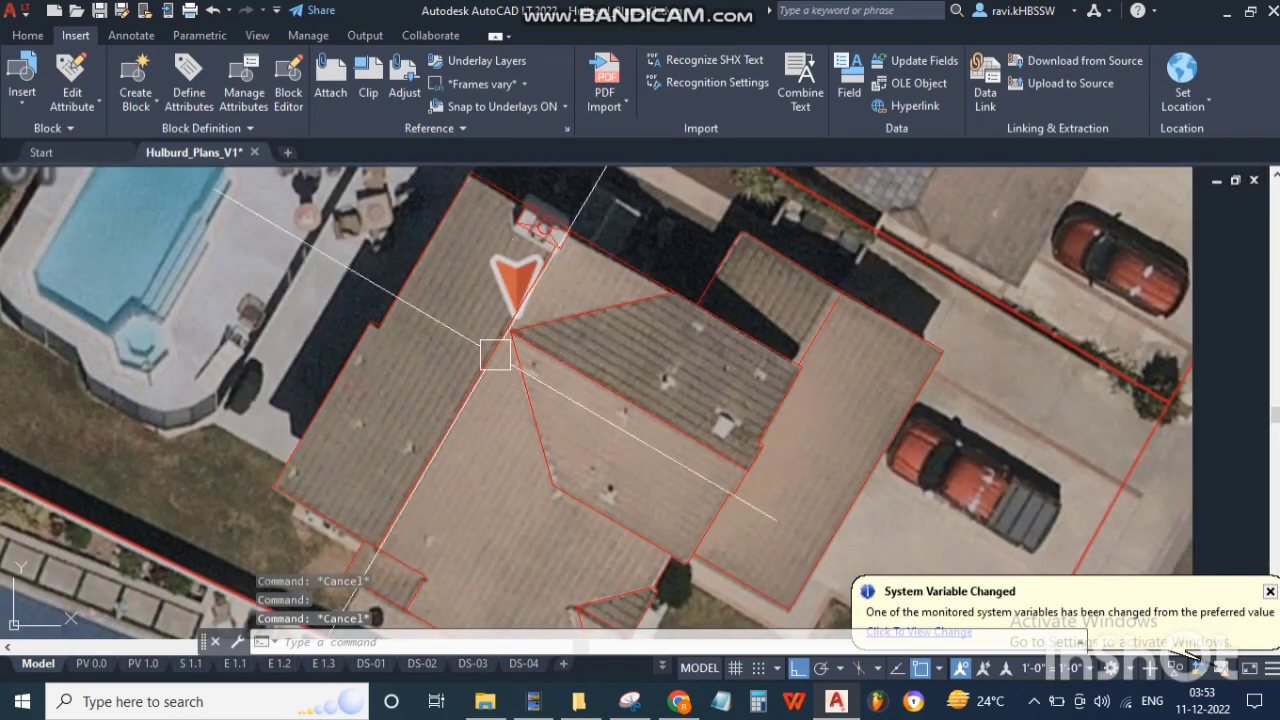
pyautogui.click(596, 379)
pyautogui.click(805, 355)
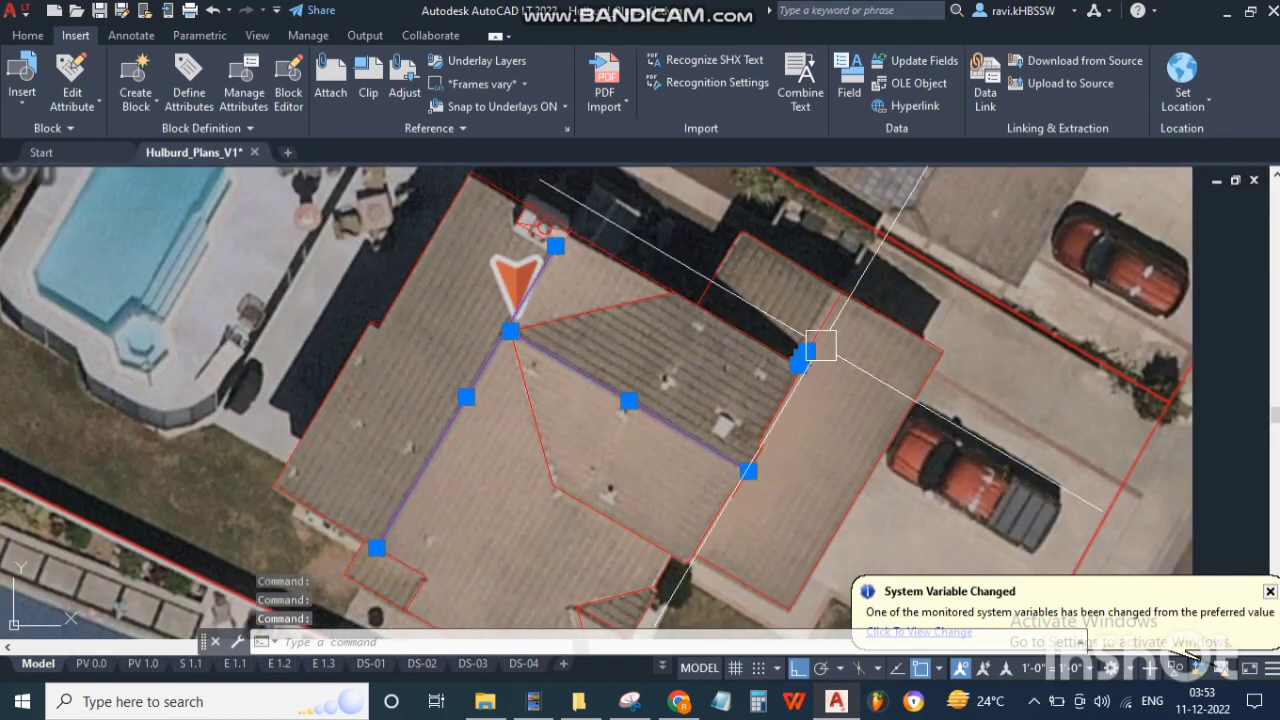
pyautogui.scroll(3, 888, 344)
pyautogui.scroll(-5, 790, 320)
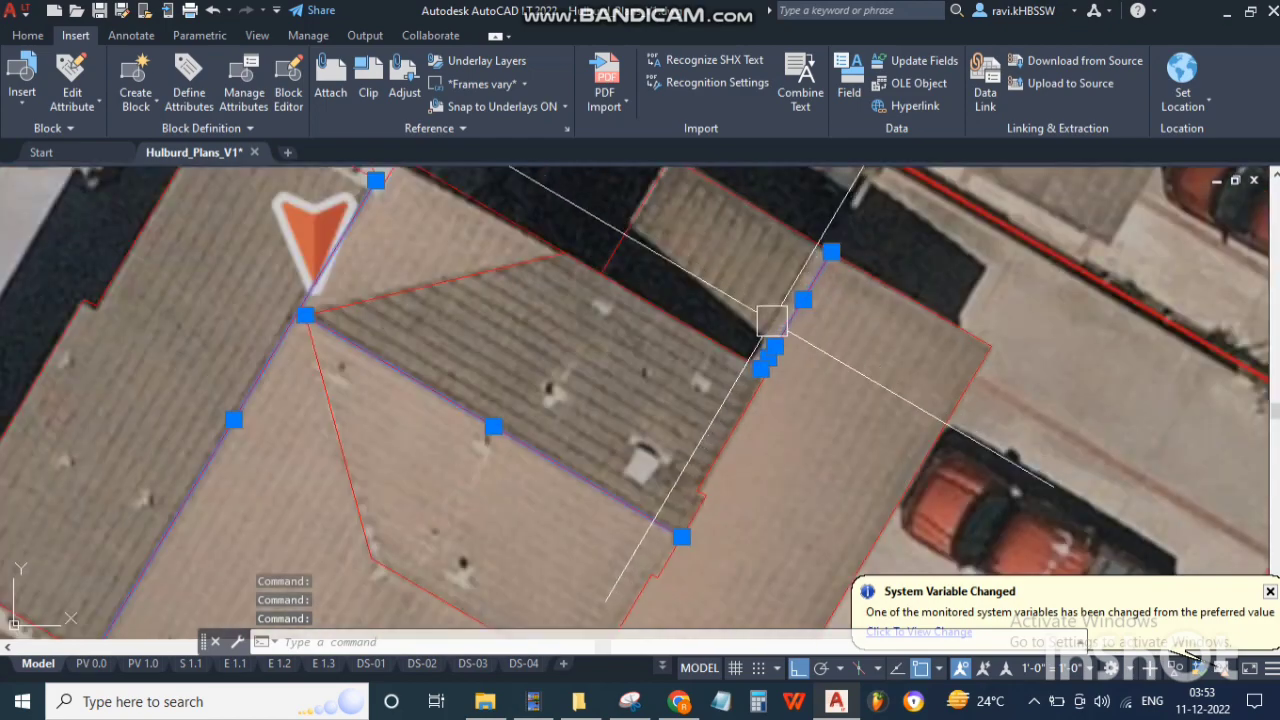
pyautogui.scroll(3, 707, 428)
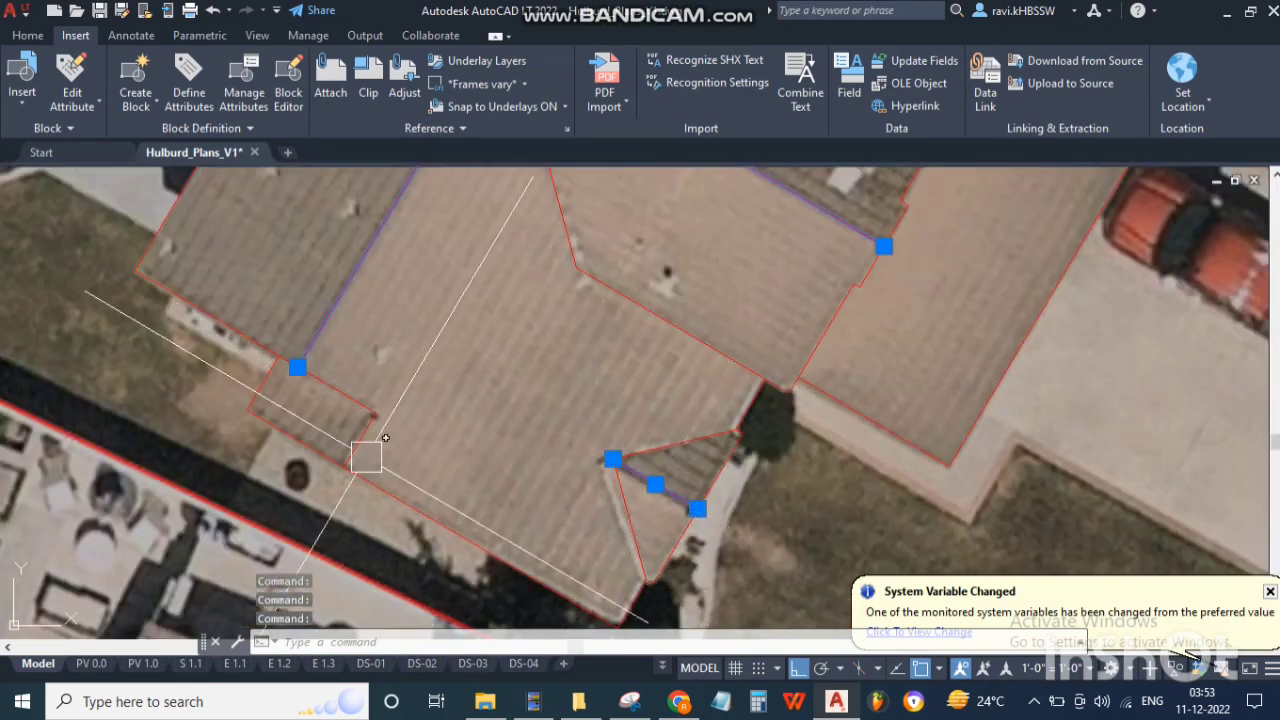
pyautogui.scroll(3, 340, 423)
pyautogui.scroll(-3, 505, 391)
pyautogui.scroll(-3, 703, 353)
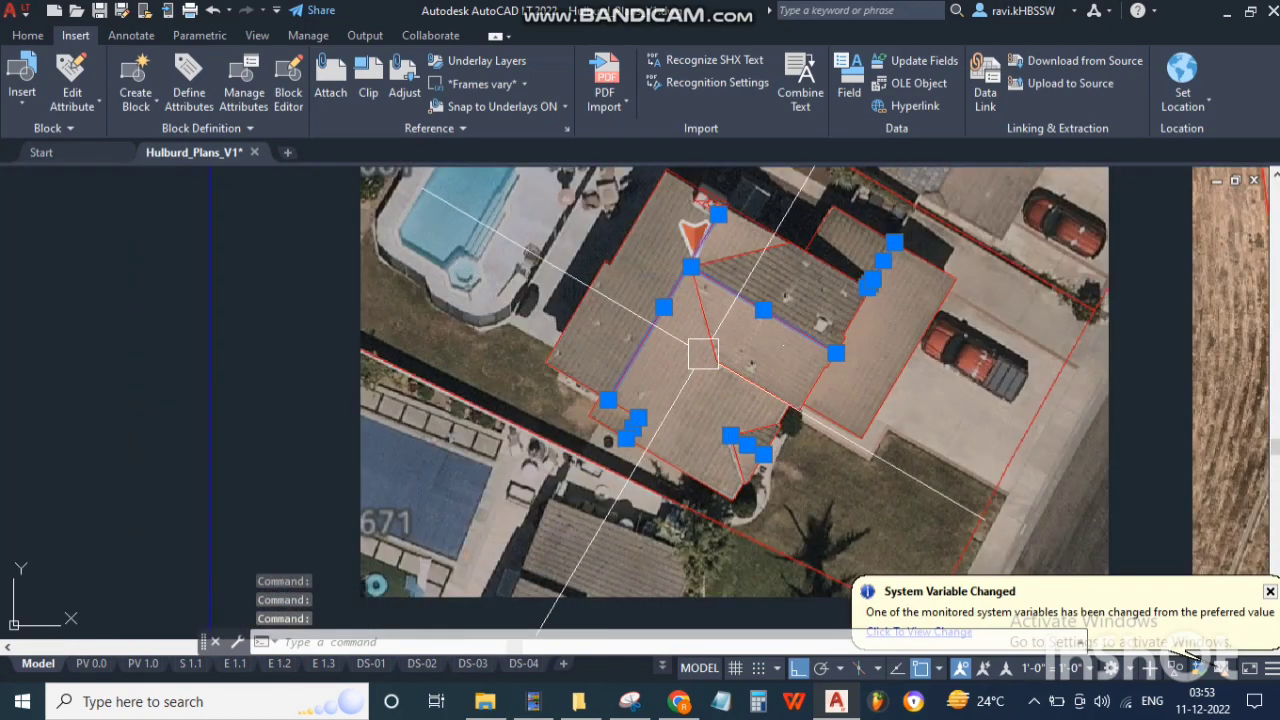
pyautogui.scroll(-4, 651, 356)
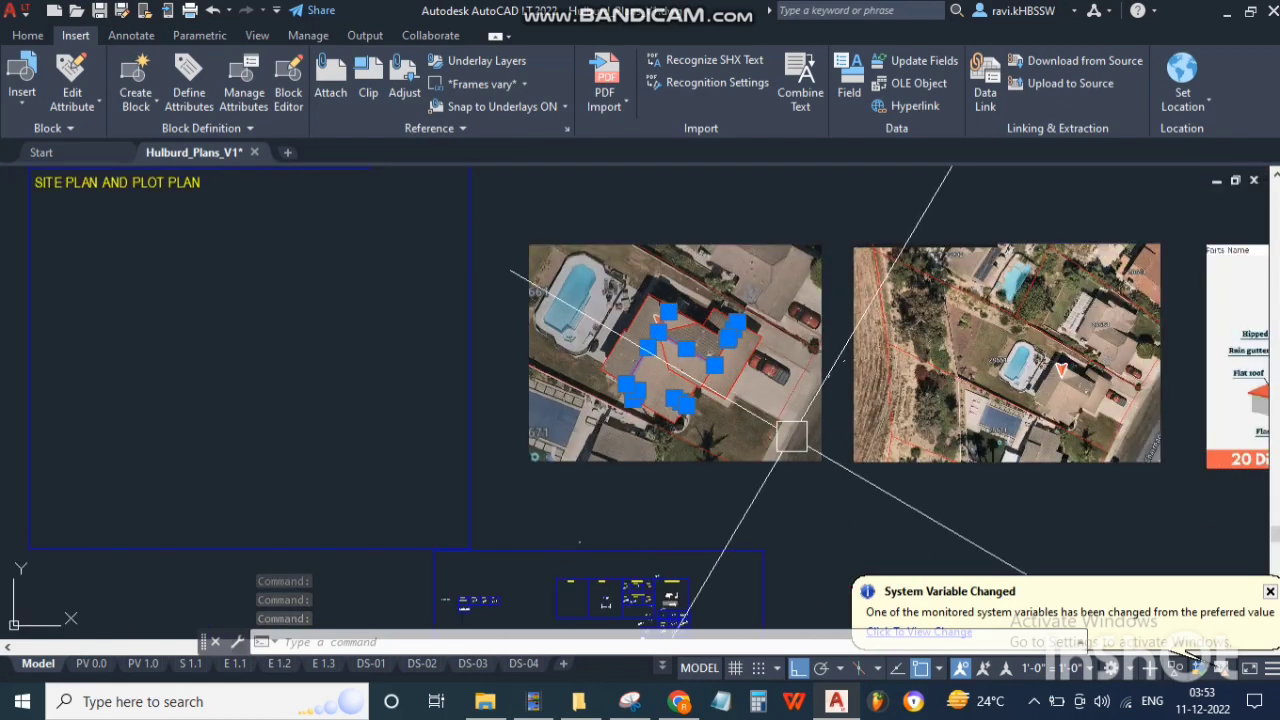
pyautogui.scroll(-5, 890, 385)
pyautogui.scroll(7, 1050, 365)
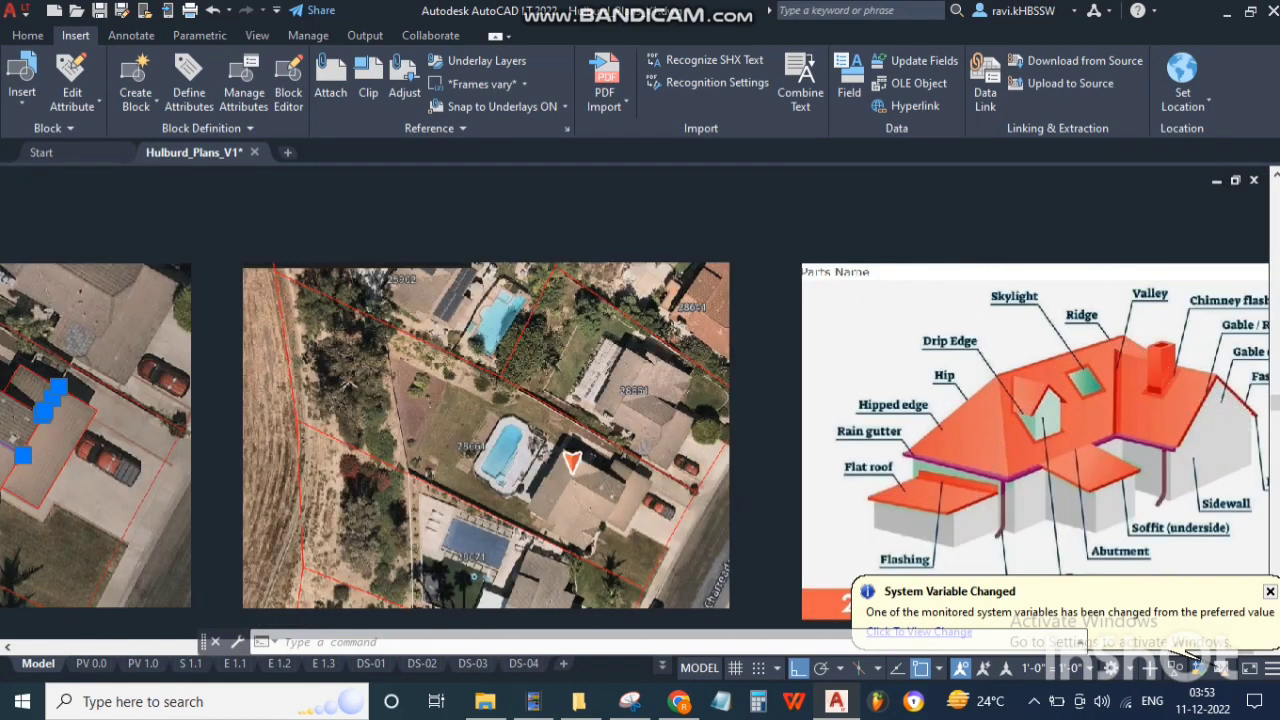
pyautogui.scroll(-3, 700, 290)
pyautogui.scroll(6, 753, 290)
pyautogui.press('Escape')
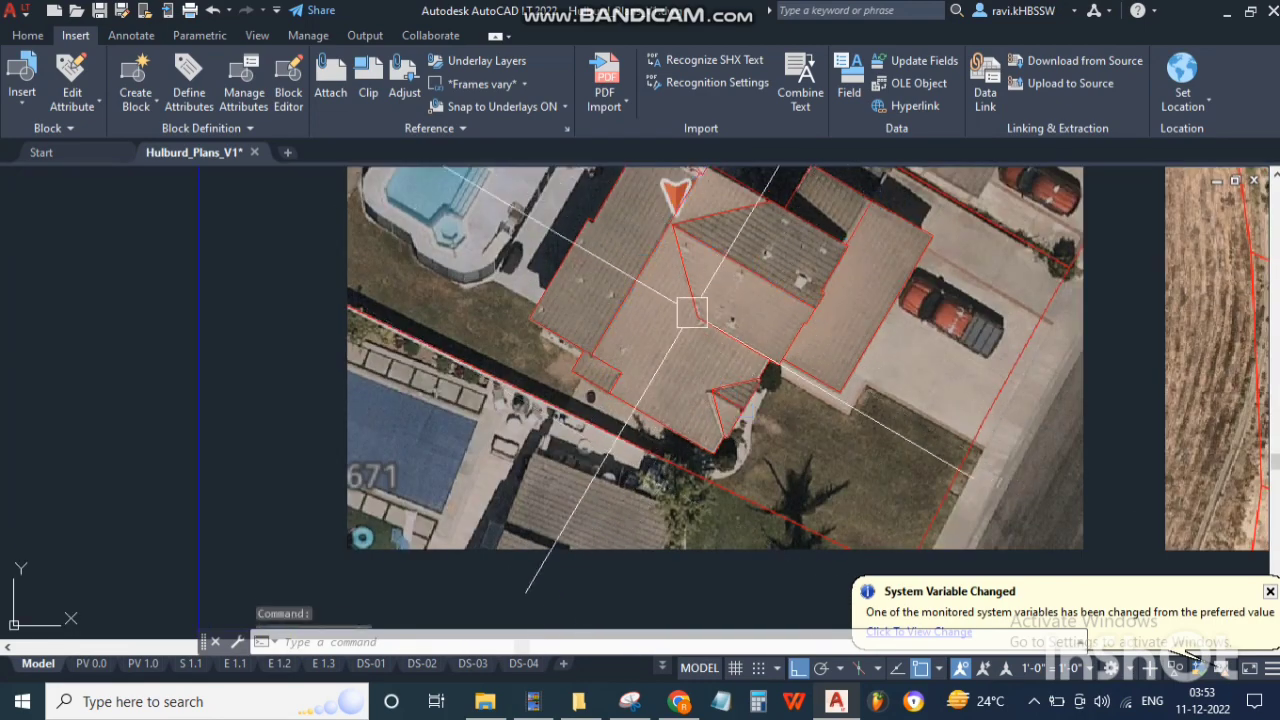
# Step: Examine the traced valley lines of the main roof and small front gable, and the chimney outline, by highlighting them
pyautogui.scroll(2, 689, 306)
pyautogui.click(688, 266)
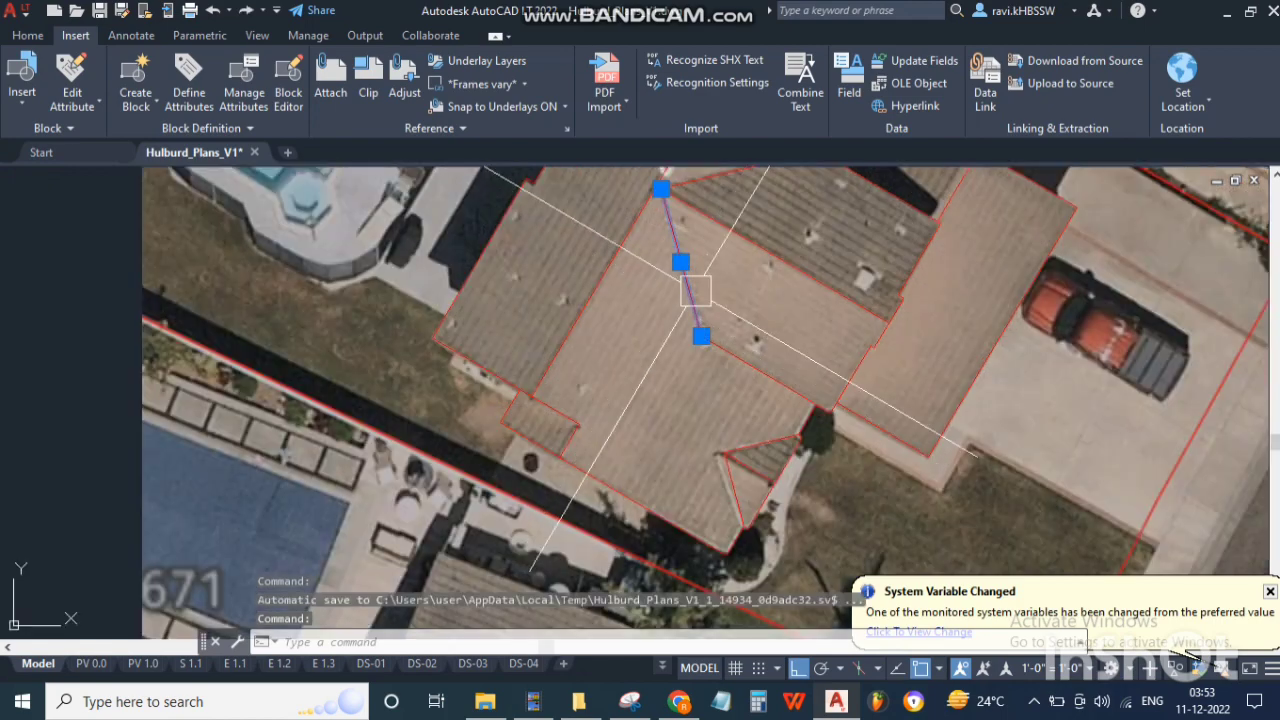
pyautogui.scroll(-3, 675, 262)
pyautogui.scroll(6, 663, 263)
pyautogui.scroll(-4, 612, 240)
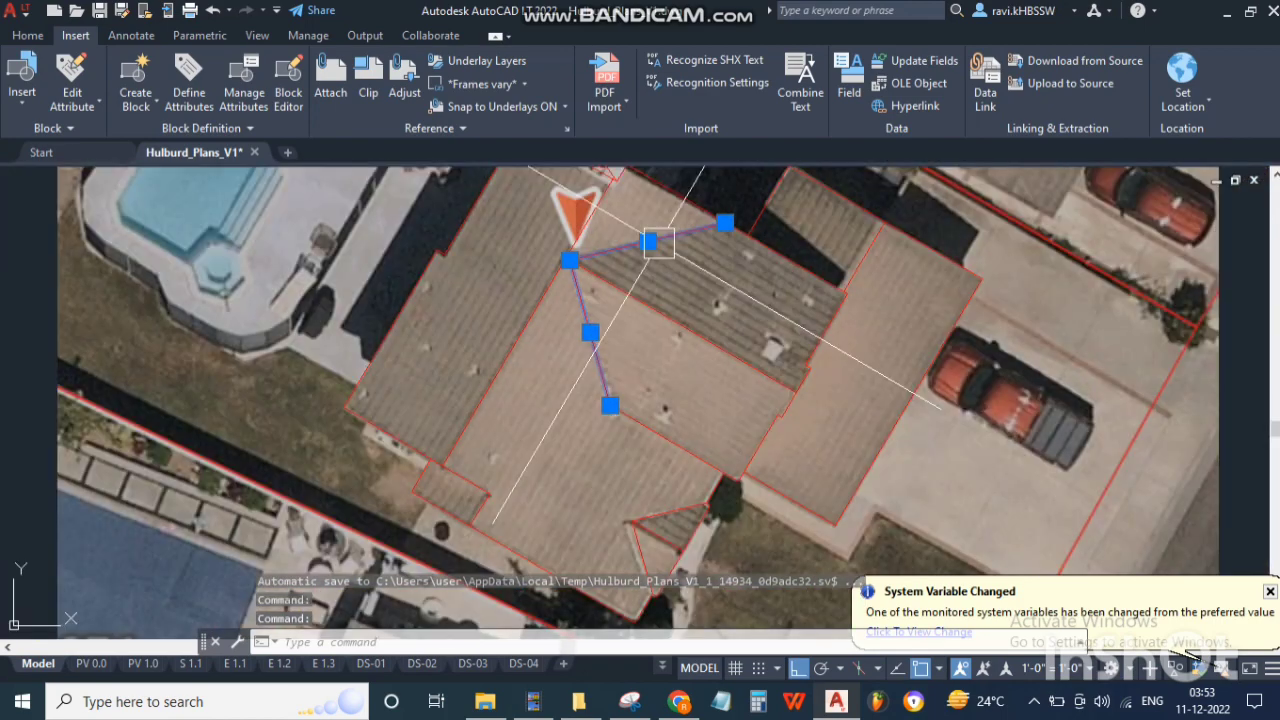
pyautogui.scroll(2, 616, 558)
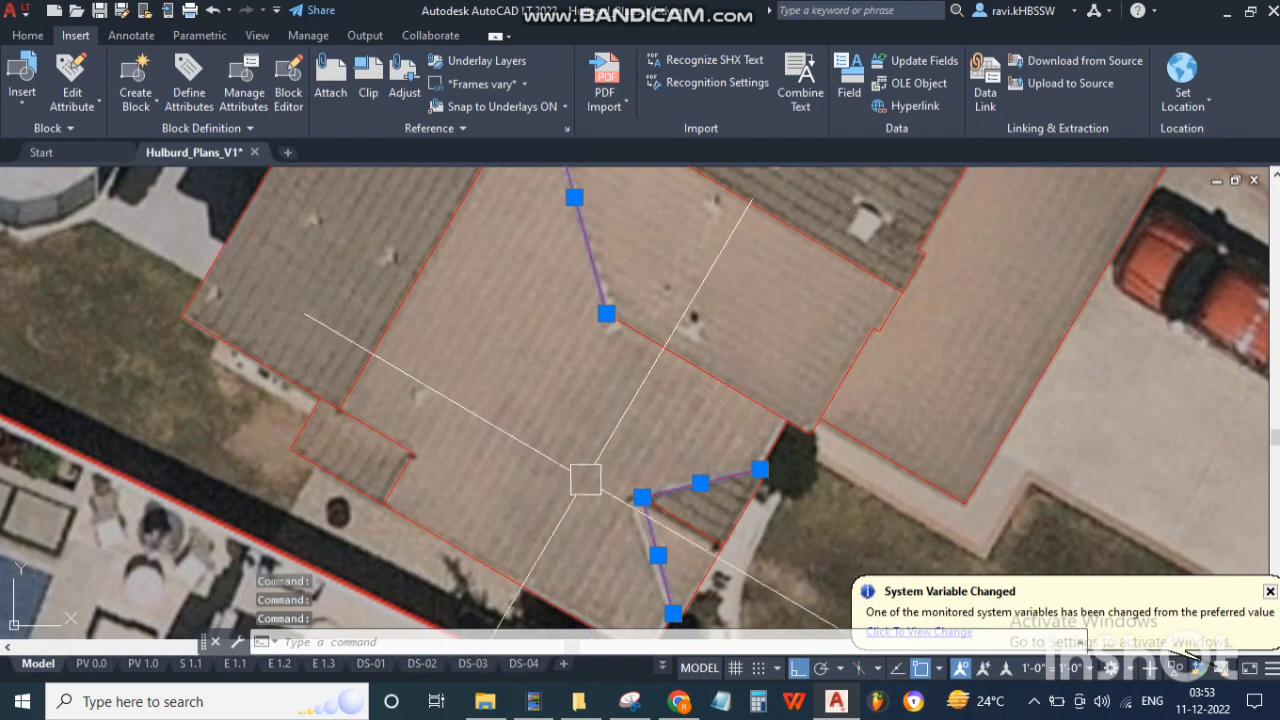
pyautogui.scroll(-2, 582, 459)
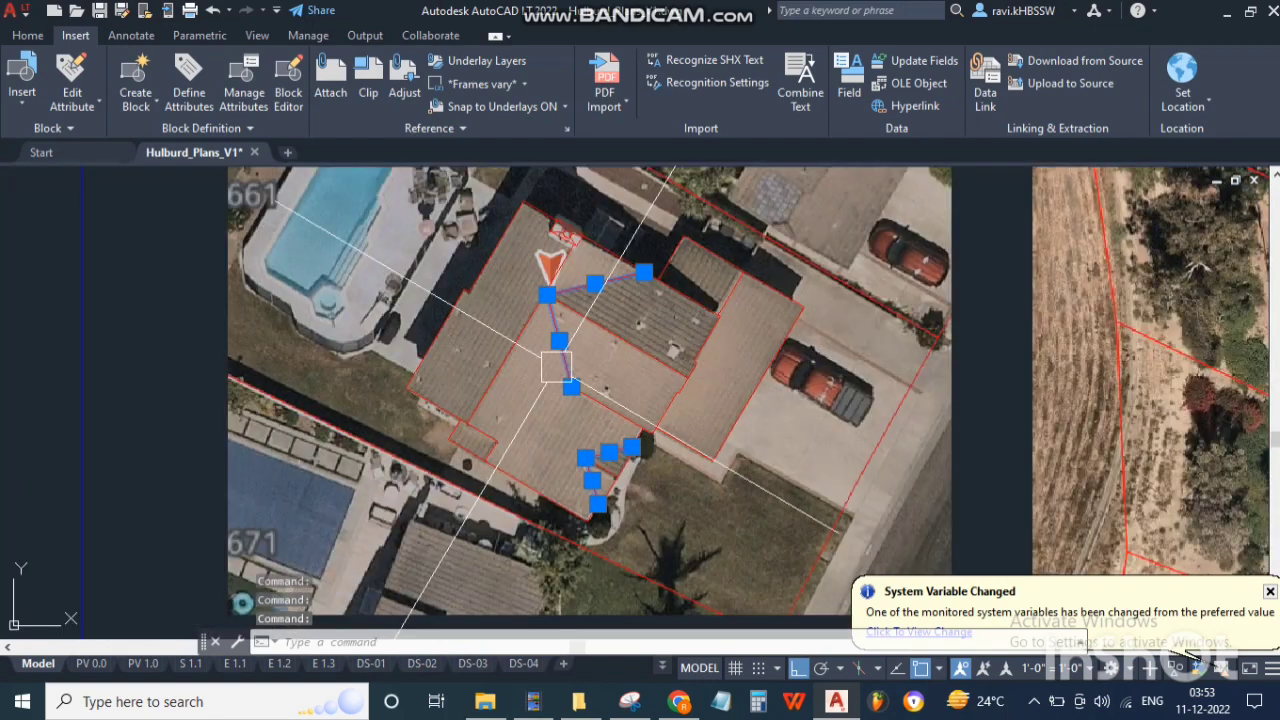
pyautogui.scroll(1, 735, 275)
pyautogui.scroll(1, 756, 251)
pyautogui.scroll(-1, 748, 257)
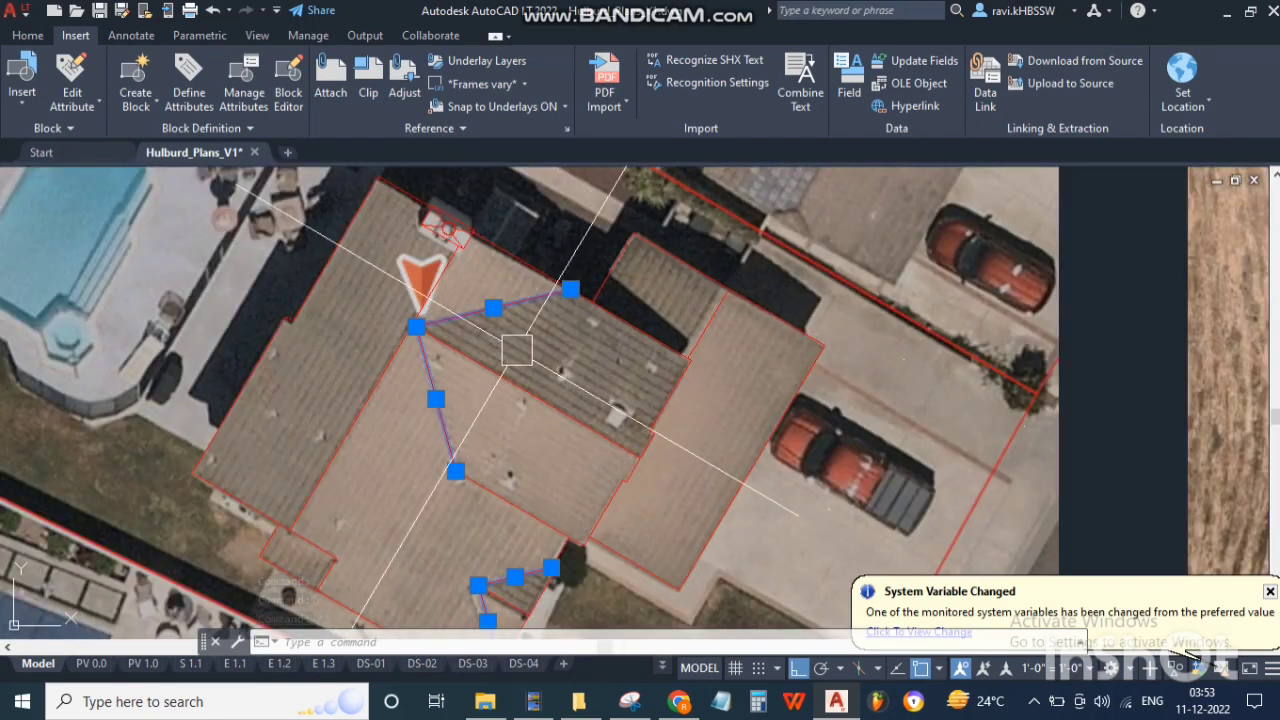
pyautogui.scroll(1, 438, 228)
pyautogui.scroll(1, 458, 226)
pyautogui.press('Escape')
pyautogui.press('Escape')
pyautogui.scroll(-3, 460, 237)
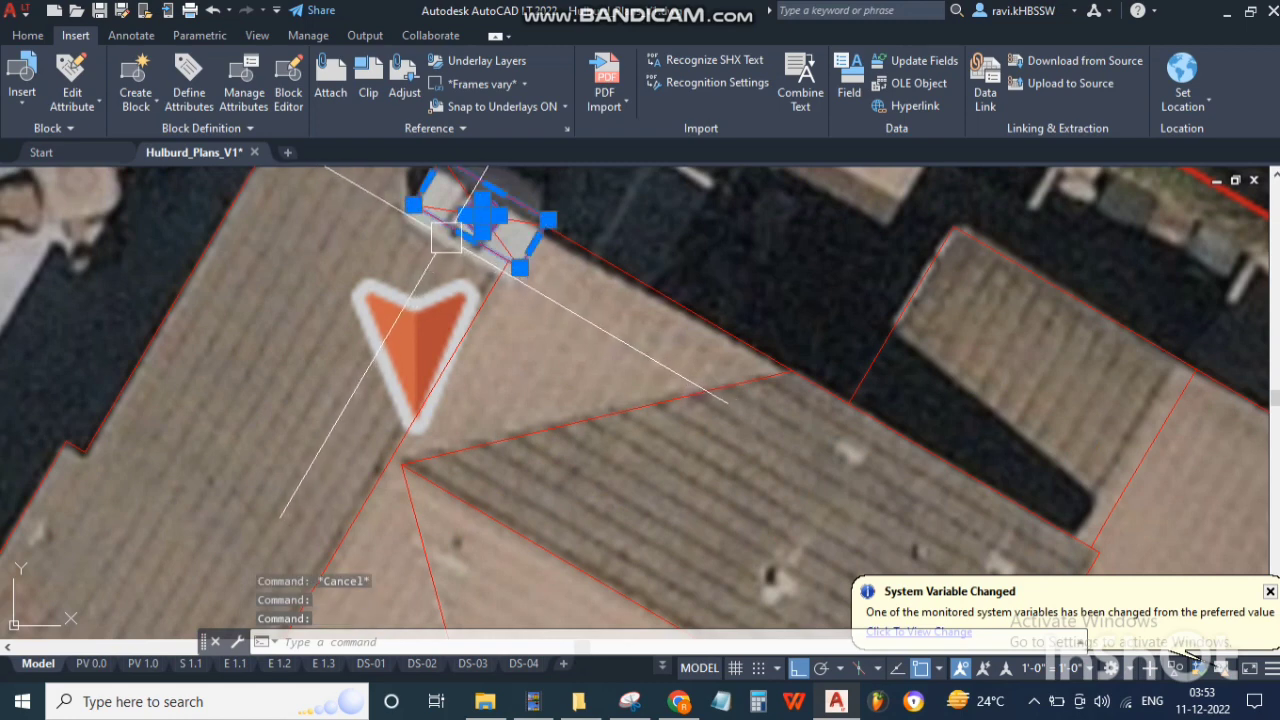
pyautogui.press('Escape')
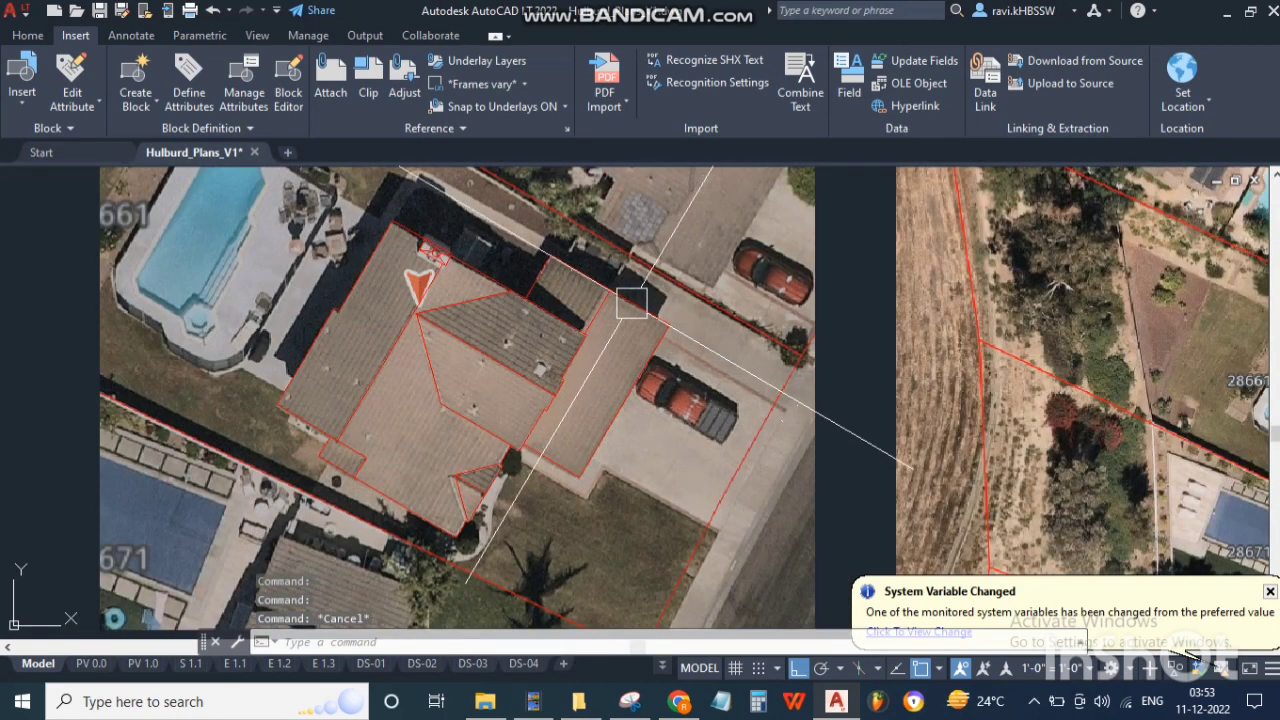
# Step: Examine the outer edge lines around the main roof and garage outline by highlighting them
pyautogui.click(362, 262)
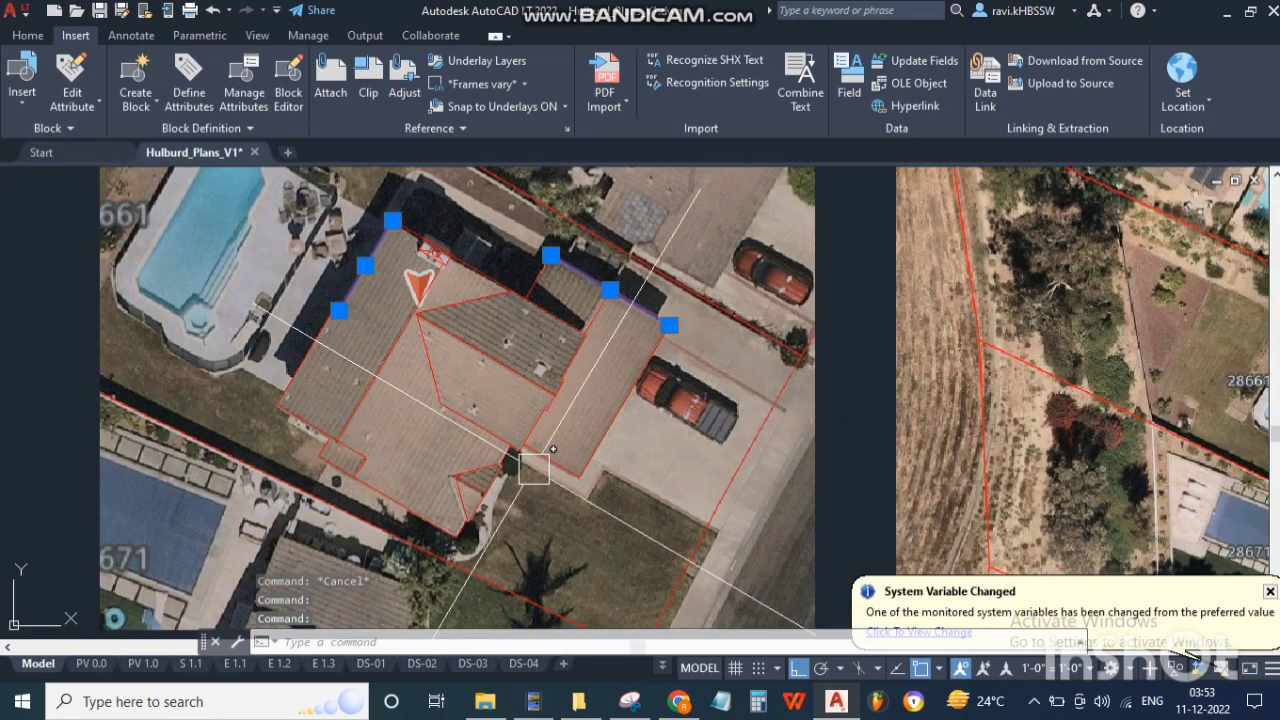
pyautogui.scroll(2, 288, 428)
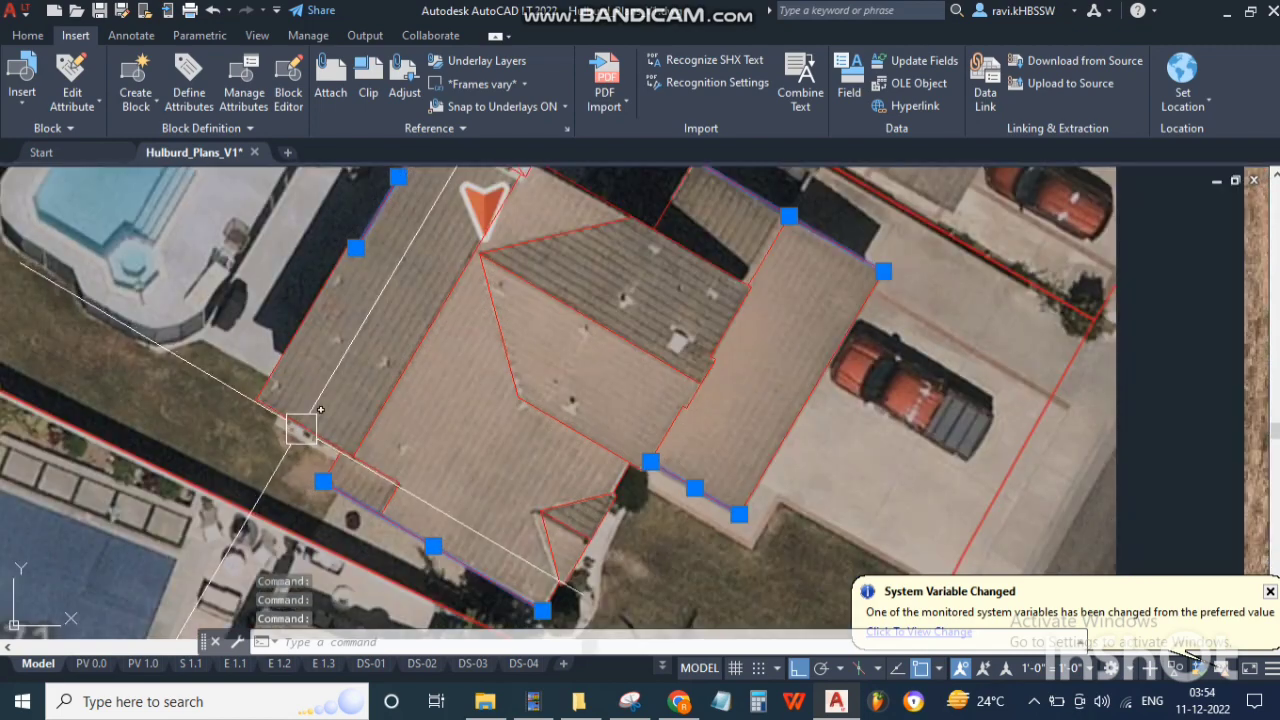
pyautogui.scroll(-1, 460, 387)
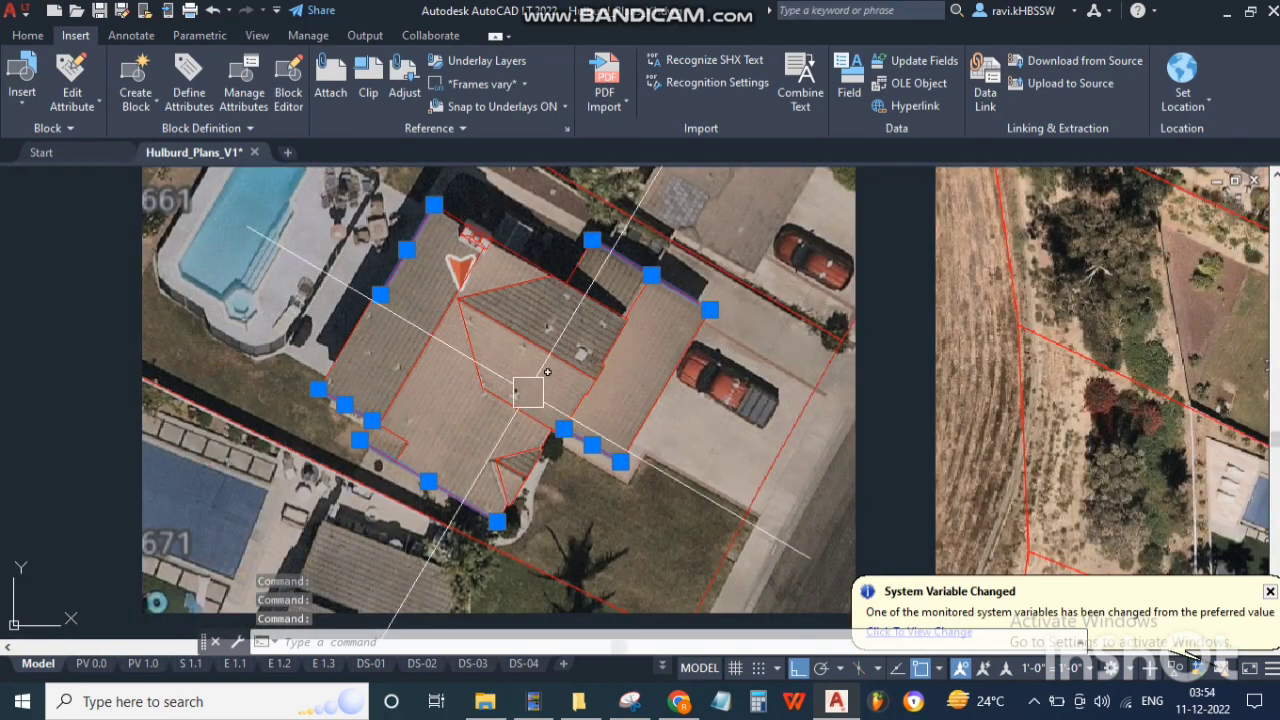
pyautogui.scroll(-1, 528, 392)
pyautogui.press('Escape')
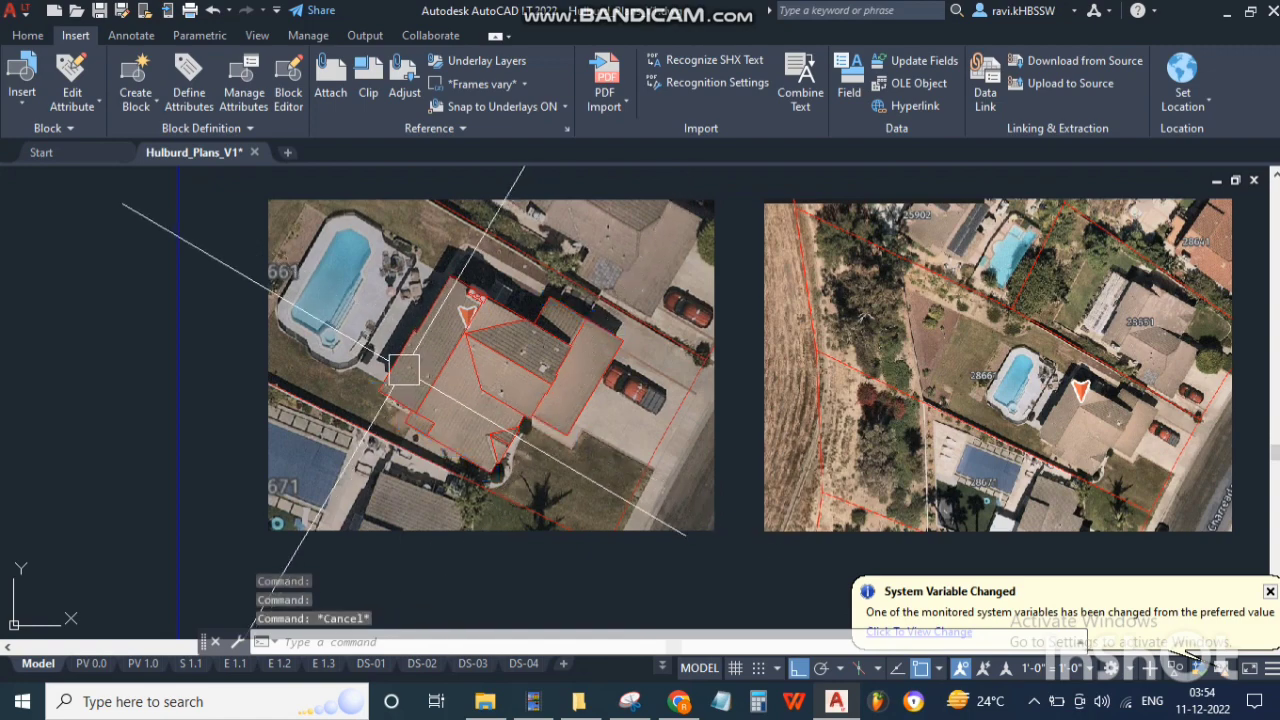
pyautogui.scroll(3, 490, 326)
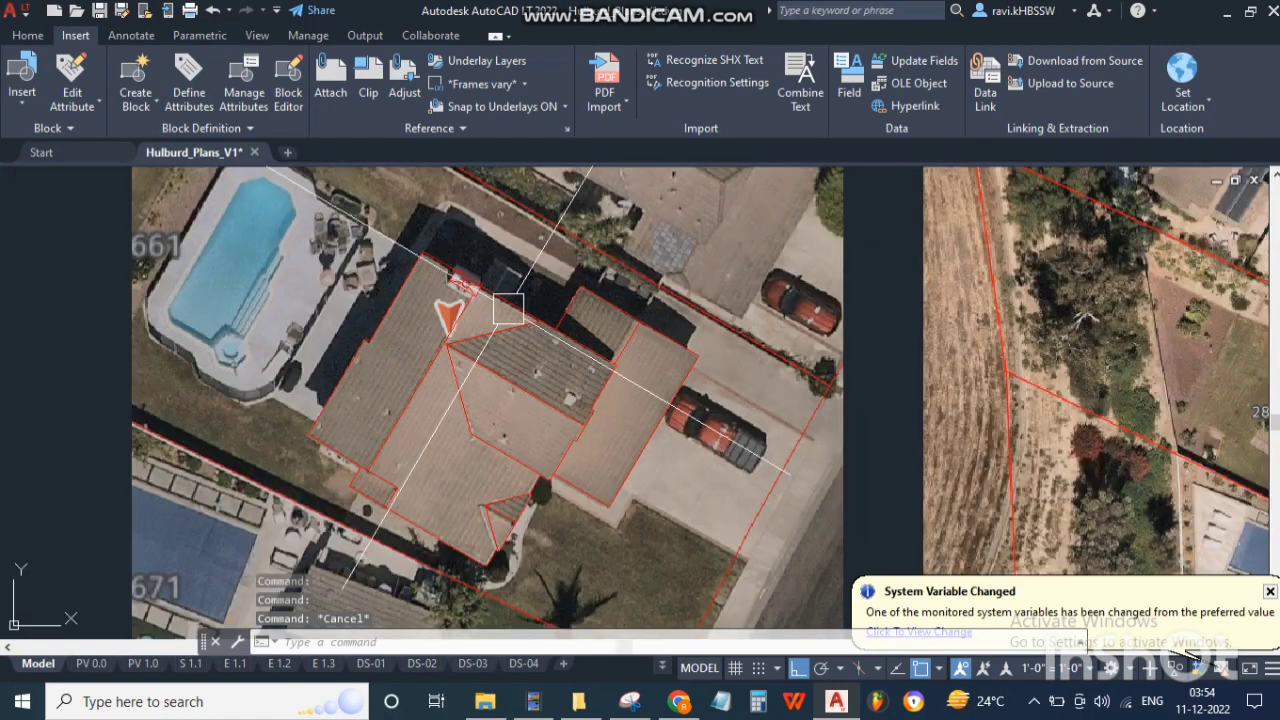
pyautogui.scroll(-3, 508, 296)
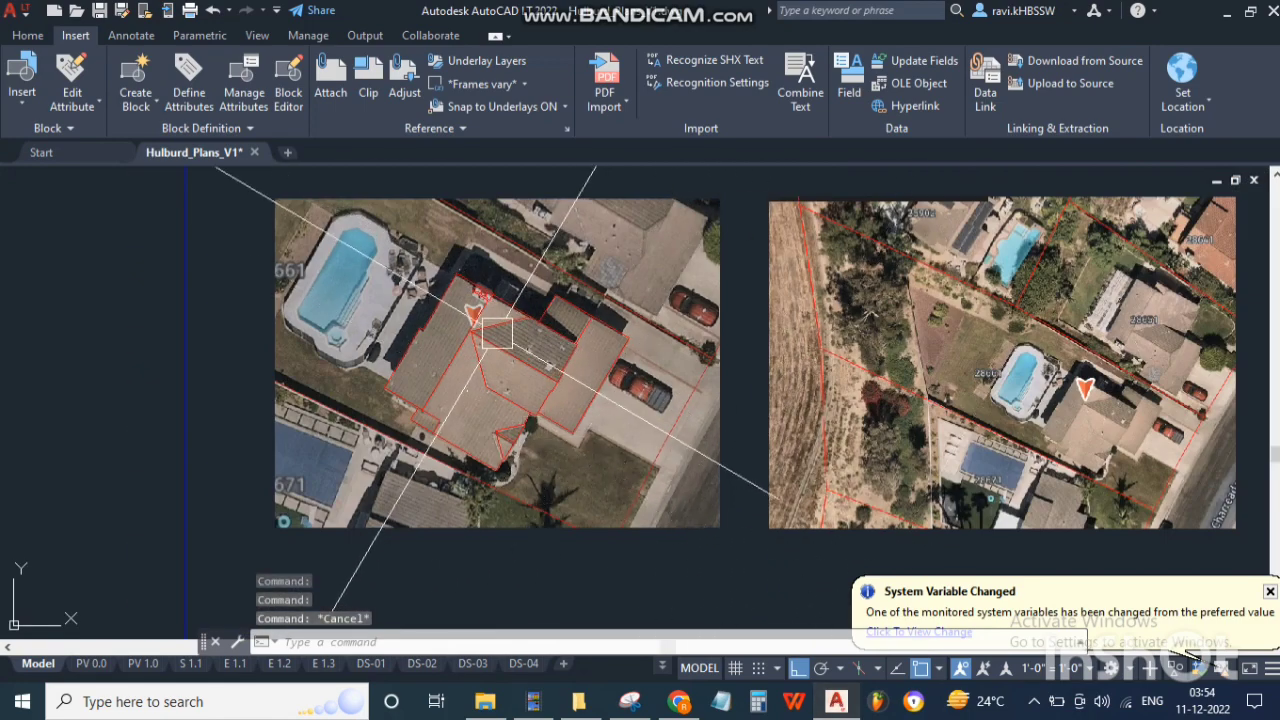
# Step: Trace the four sides of the light square roof fixture near the lower end of the dark roof slope with connected lines
pyautogui.scroll(5, 575, 375)
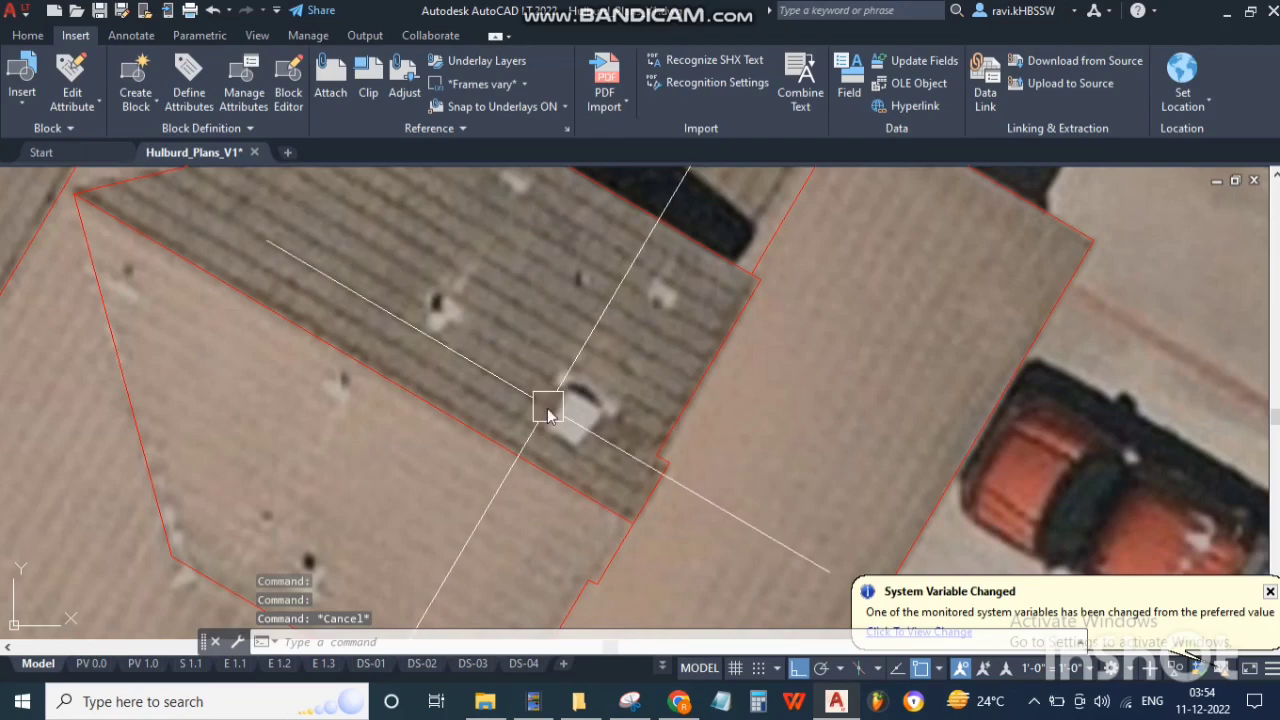
pyautogui.write('l')
pyautogui.press('Return')
pyautogui.scroll(2, 560, 403)
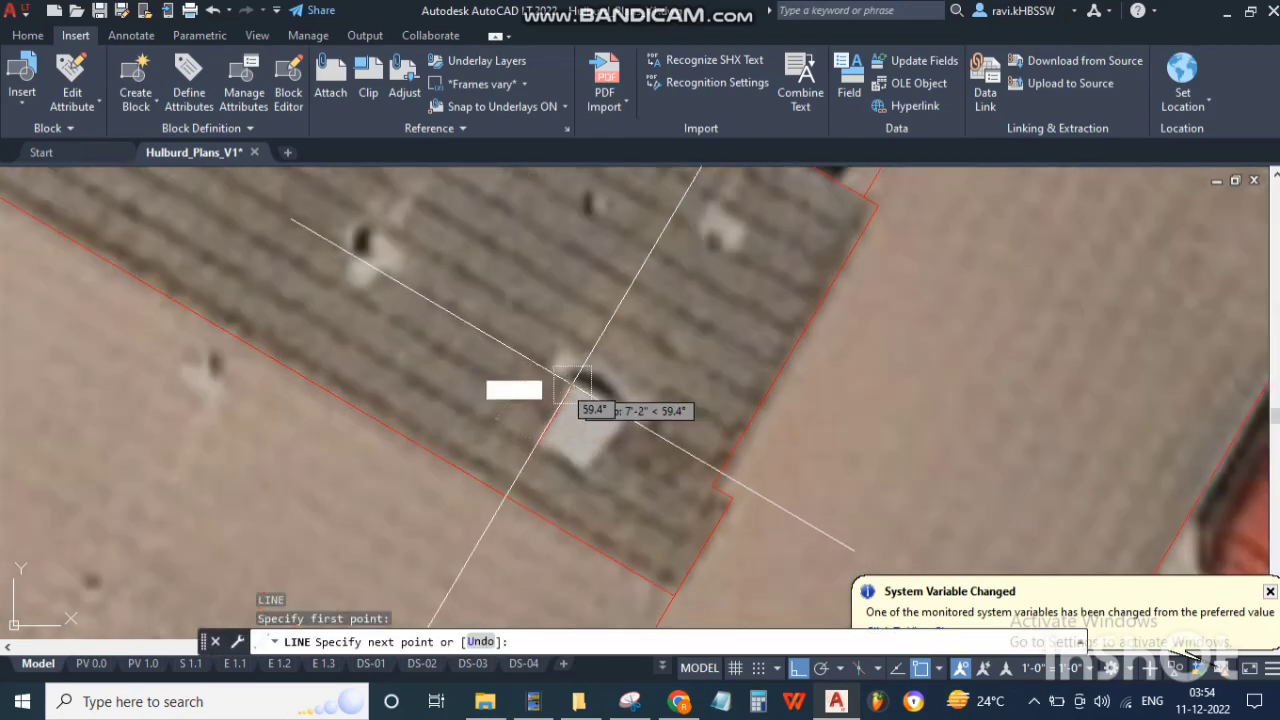
pyautogui.click(572, 384)
pyautogui.click(627, 415)
pyautogui.click(590, 476)
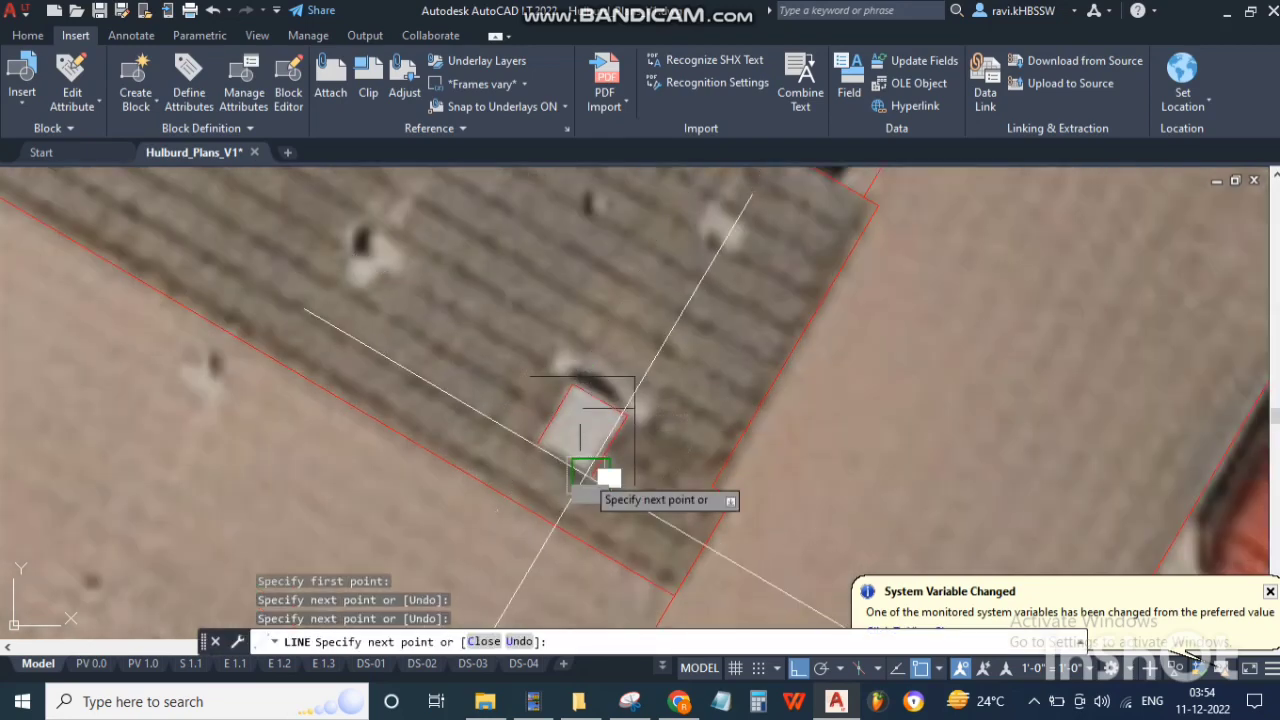
pyautogui.click(491, 419)
pyautogui.press('Return')
# Step: Fillet the overshooting side of the square fixture outline with its neighbour at radius 0 to close the corner
pyautogui.write('f')
pyautogui.press('Return')
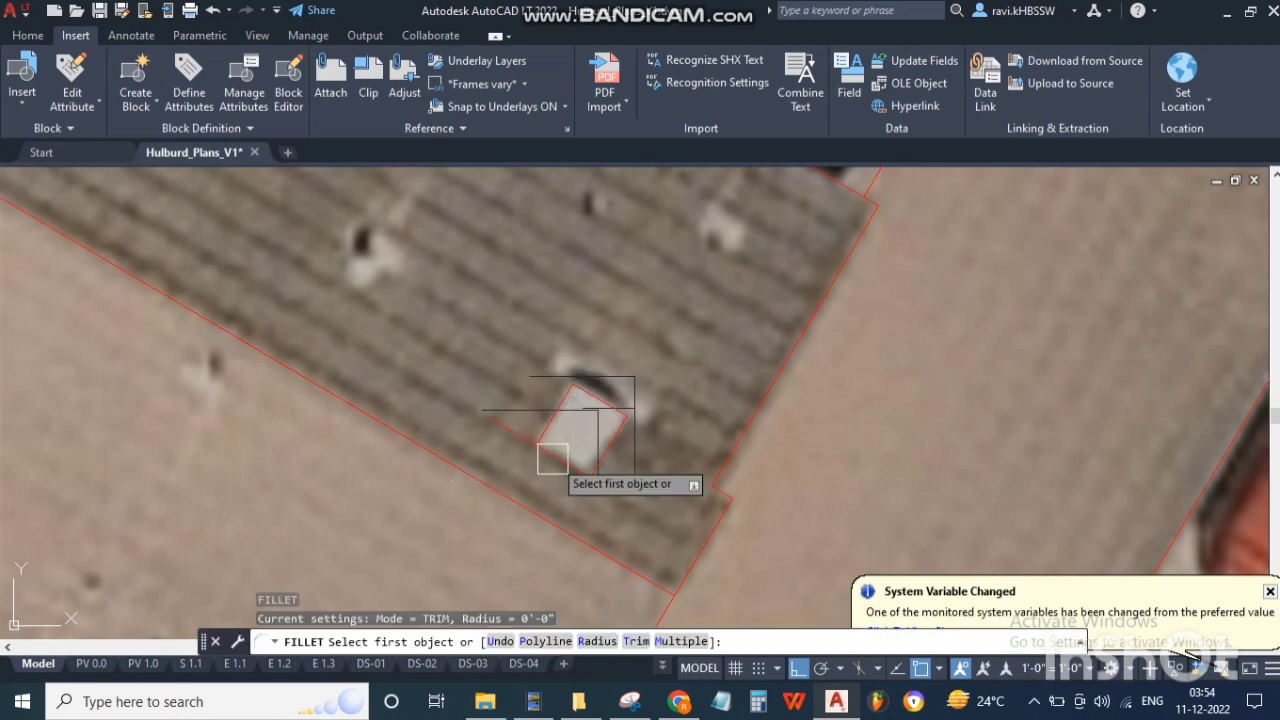
pyautogui.click(560, 423)
pyautogui.press('Escape')
pyautogui.press('Escape')
pyautogui.scroll(-2, 560, 406)
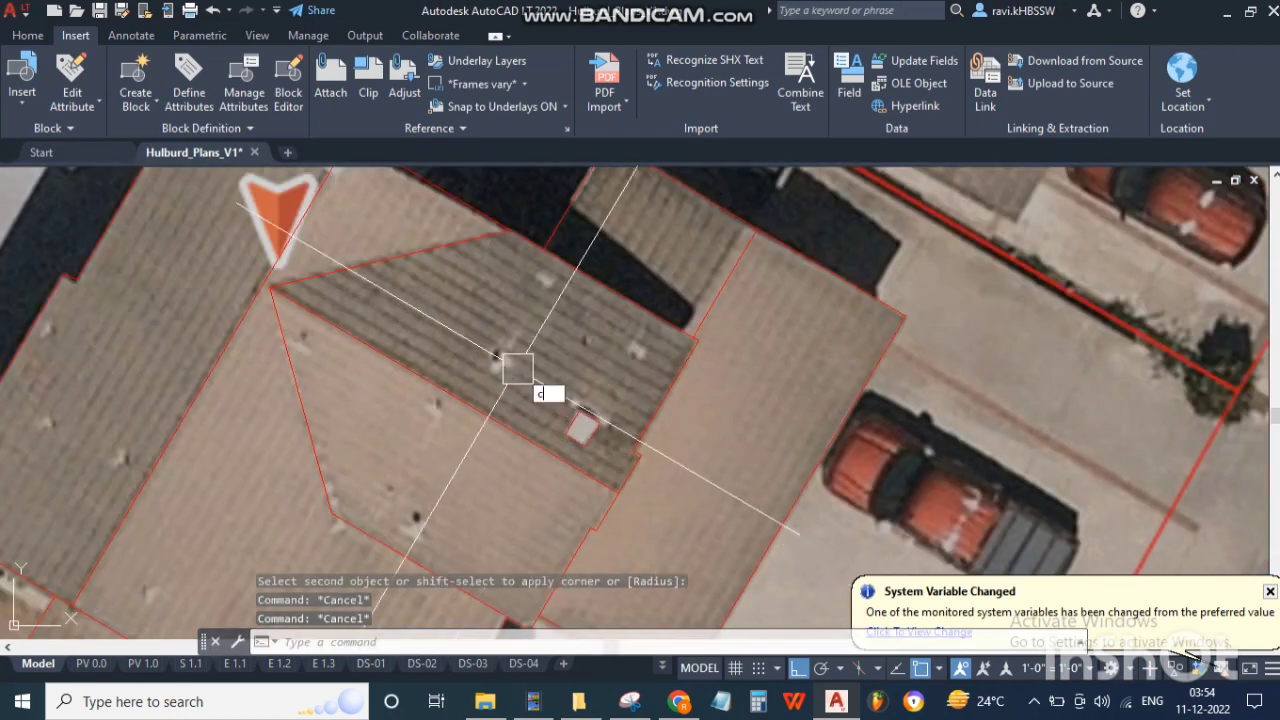
# Step: Draw a circle of radius 3 on the round vent on the dark roof slope
pyautogui.write('c')
pyautogui.press('Return')
pyautogui.write('c')
pyautogui.press('Return')
pyautogui.click(500, 366)
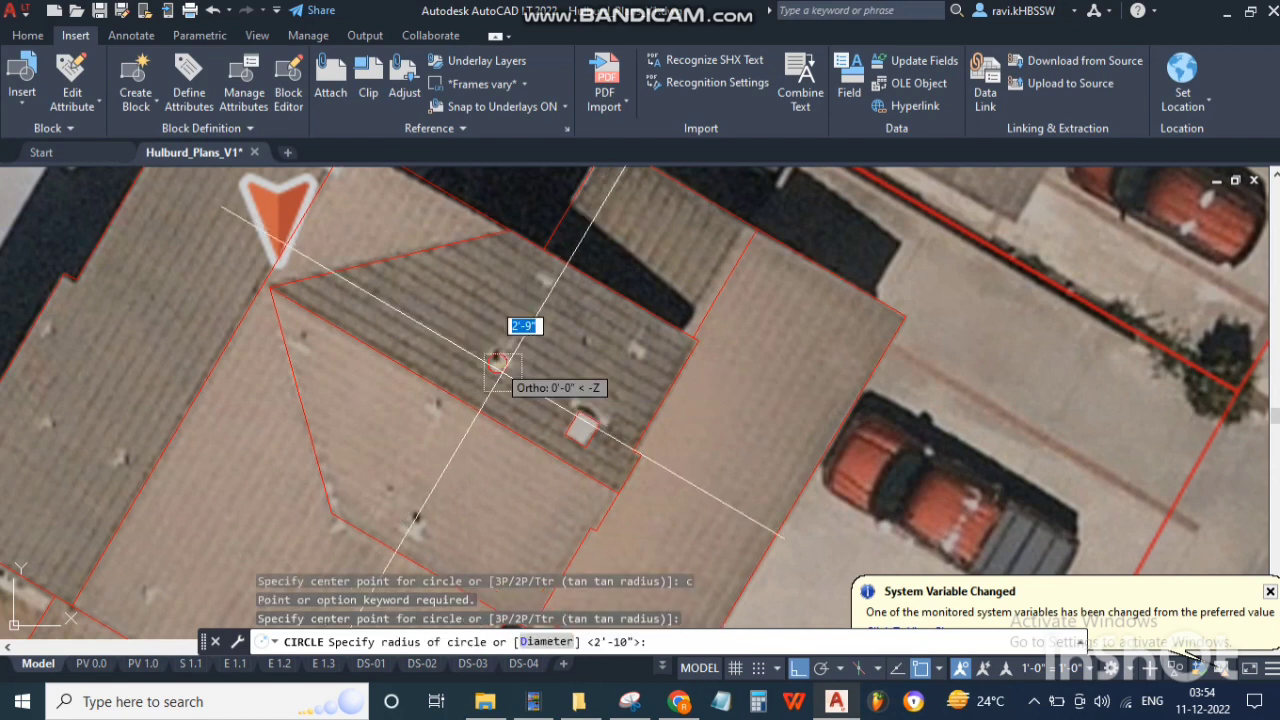
pyautogui.press('Return')
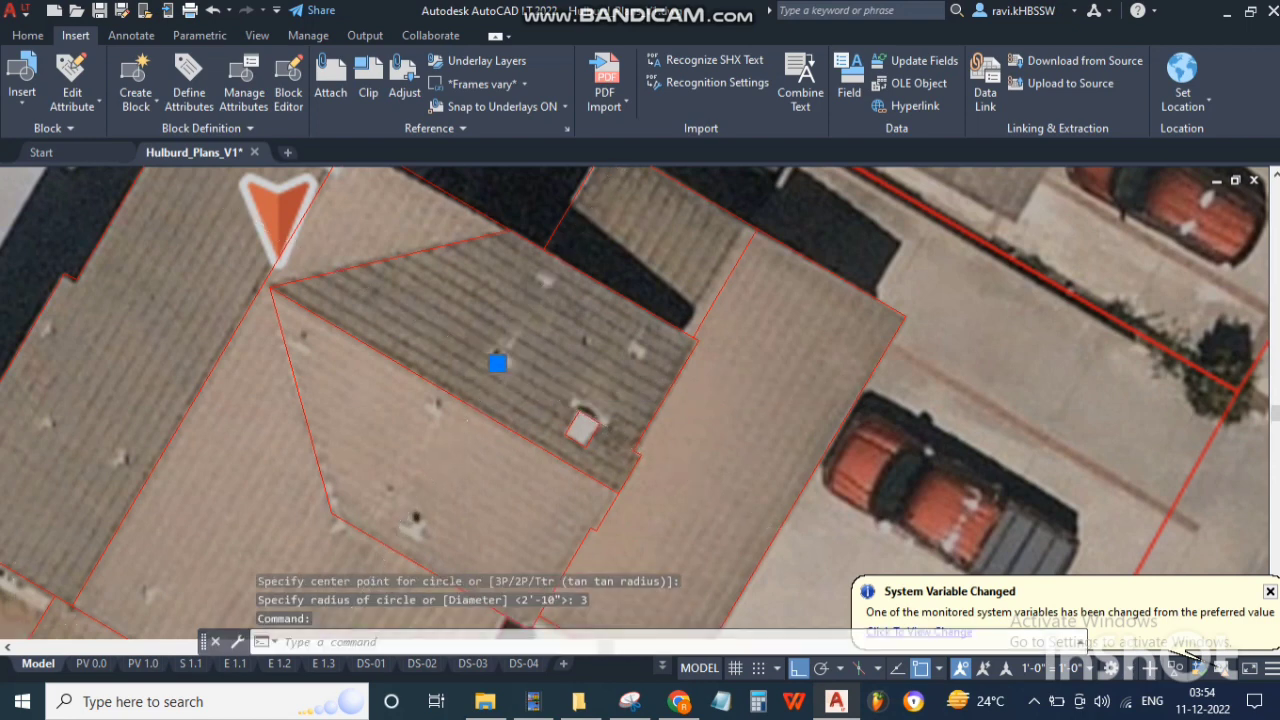
pyautogui.scroll(3, 486, 360)
pyautogui.scroll(-3, 539, 371)
pyautogui.press('Escape')
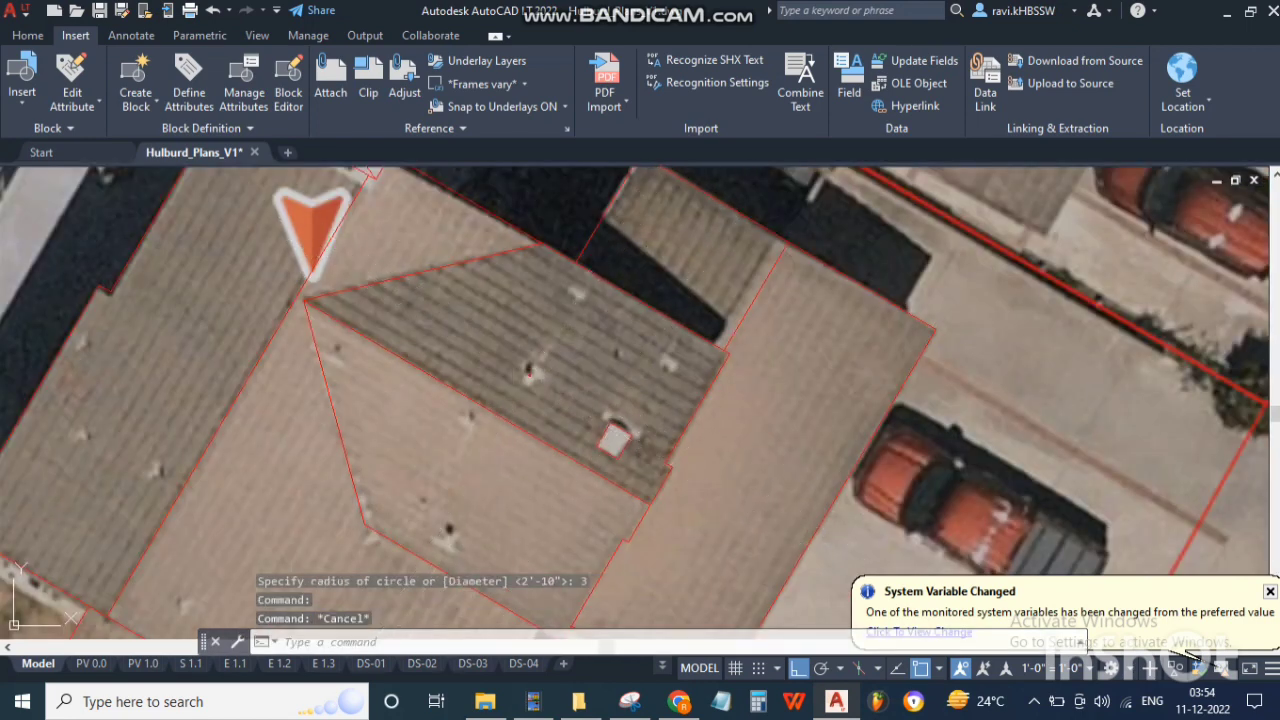
# Step: Erase the small circle on the roof vent
pyautogui.click(546, 377)
pyautogui.write('e')
pyautogui.press('Return')
# Step: Switch to Nearmap in the browser and measure the main roof ridge from beside the chimney to its lower end with a line
pyautogui.scroll(-3, 560, 374)
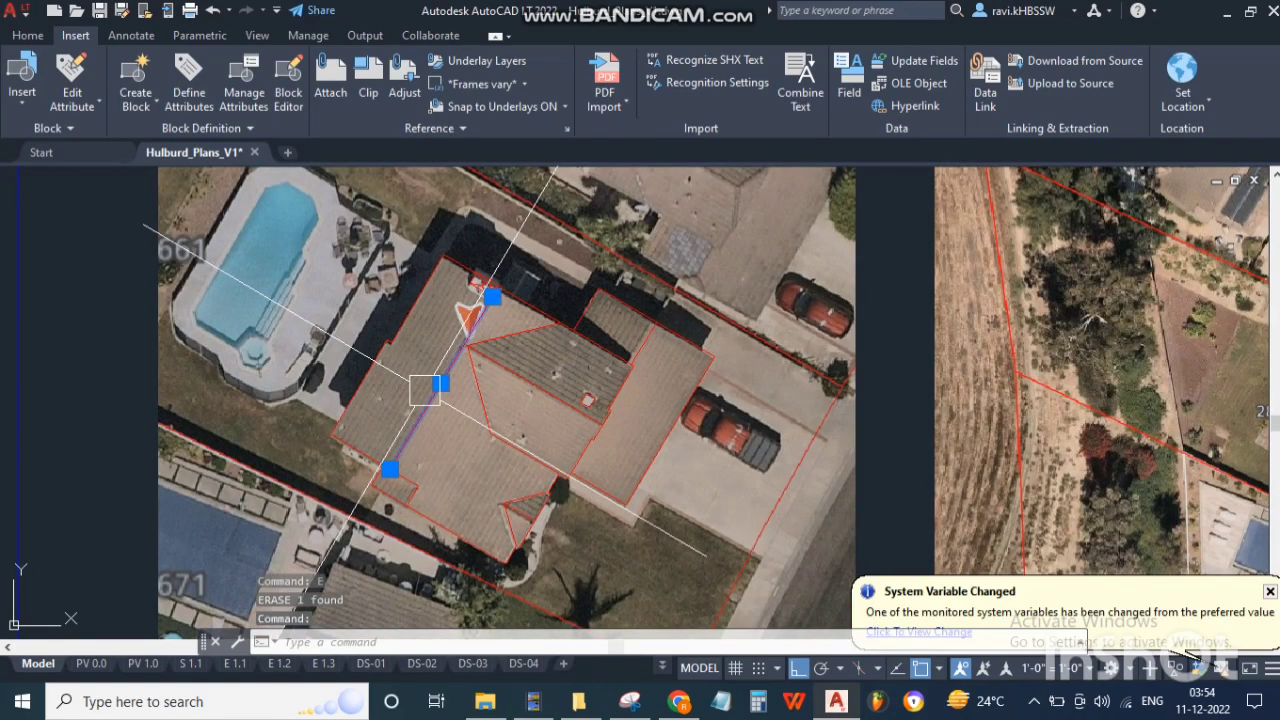
pyautogui.press('Escape')
pyautogui.click(679, 701)
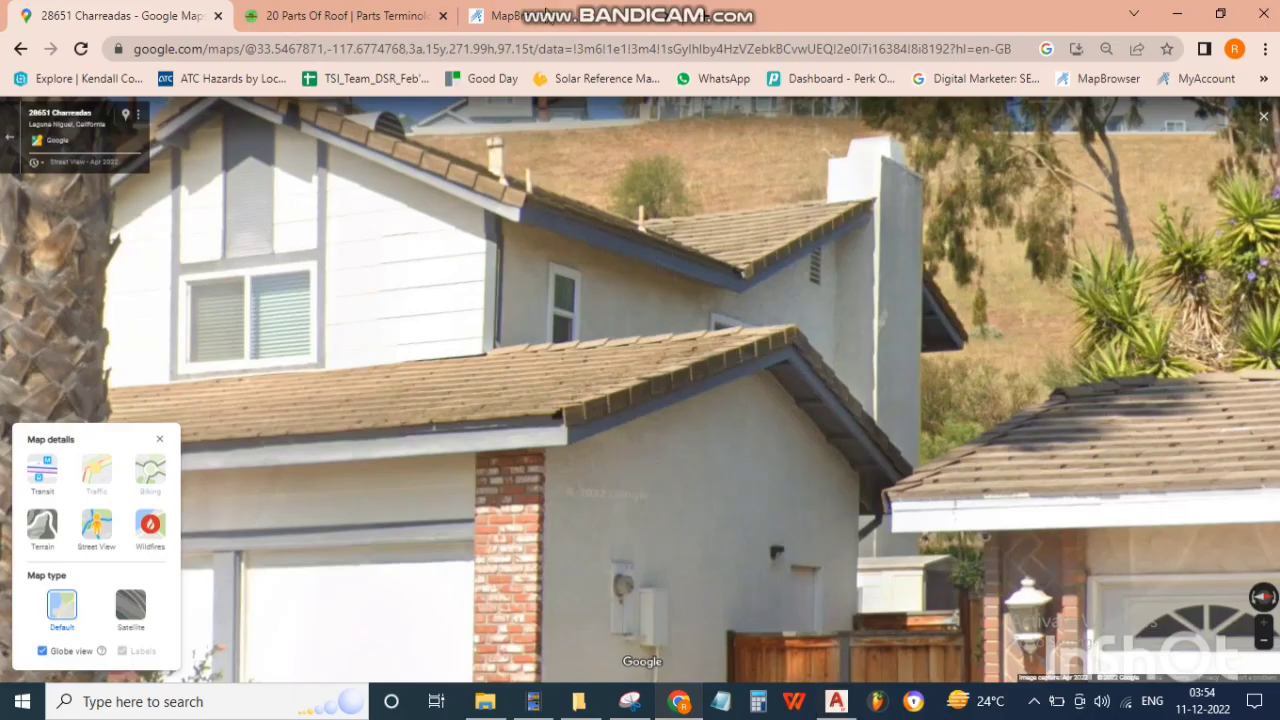
pyautogui.click(547, 15)
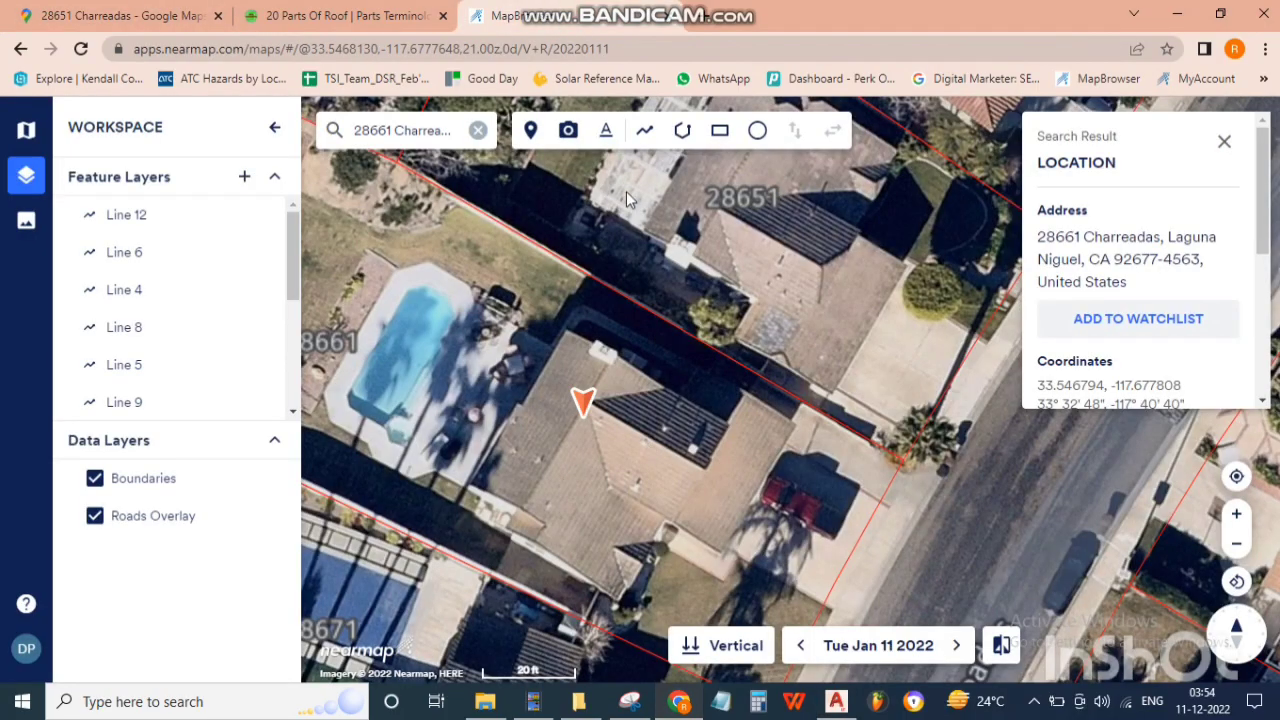
pyautogui.click(645, 132)
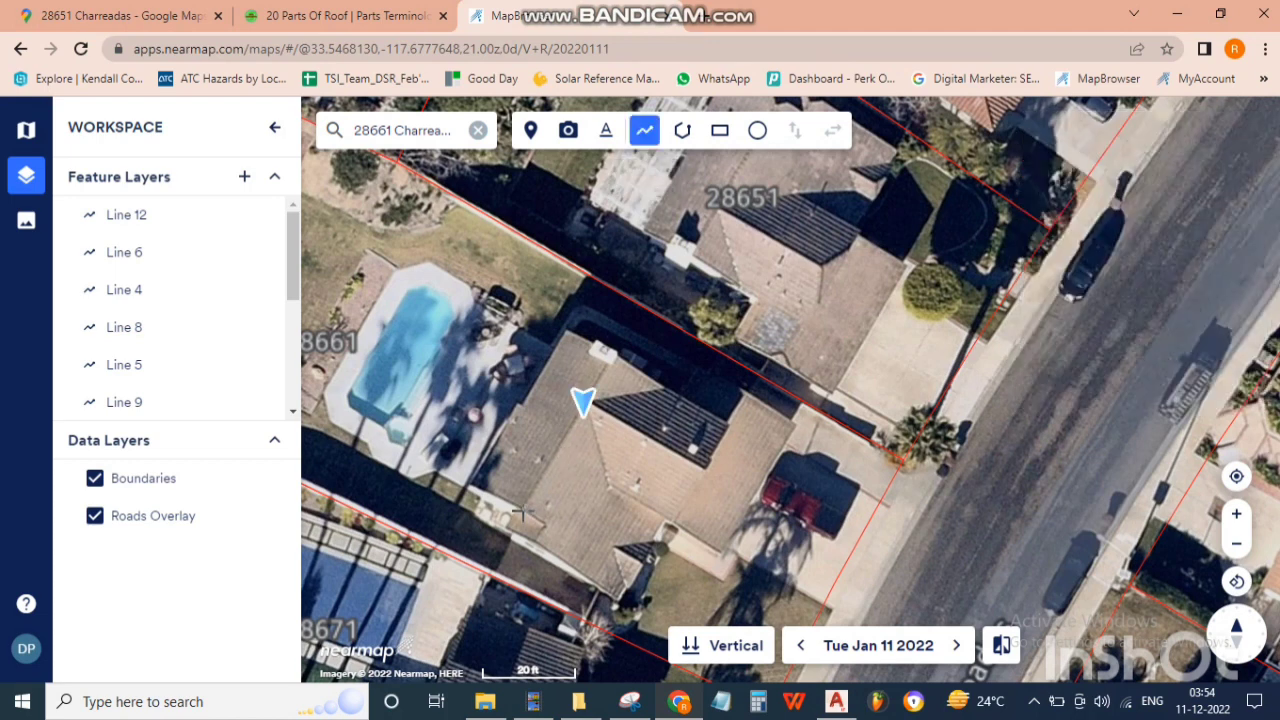
pyautogui.click(615, 352)
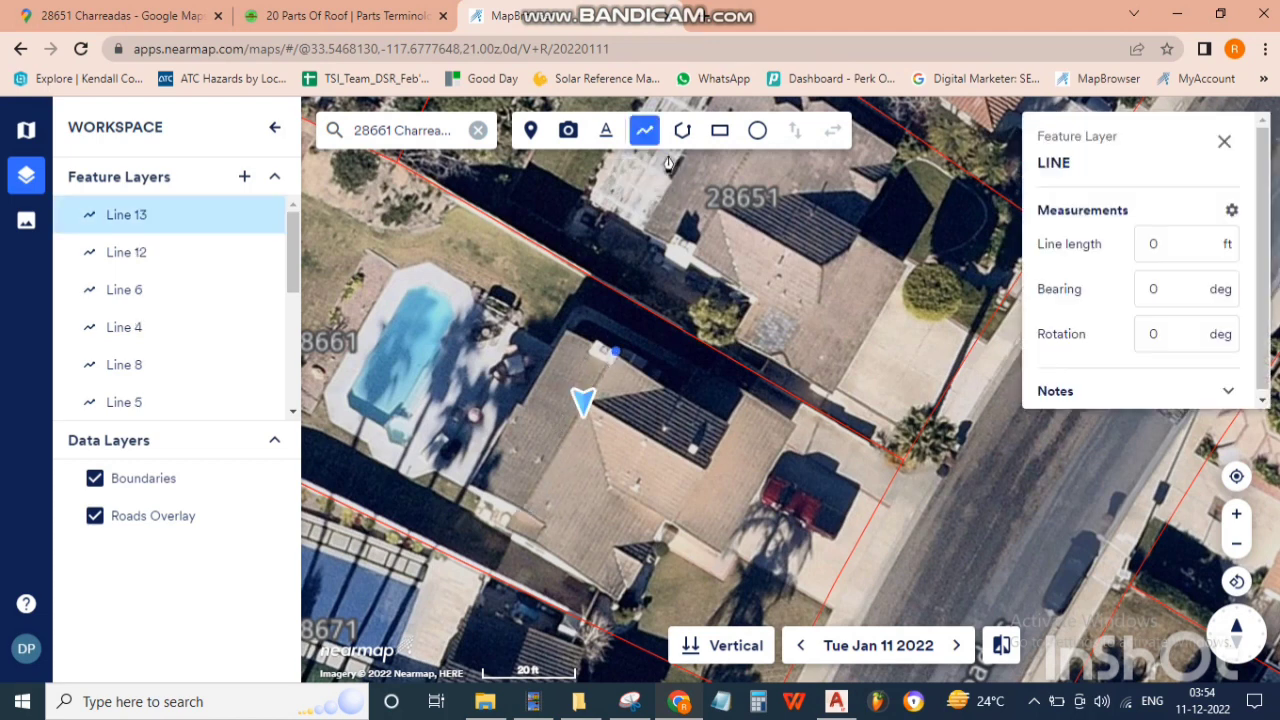
pyautogui.click(526, 512)
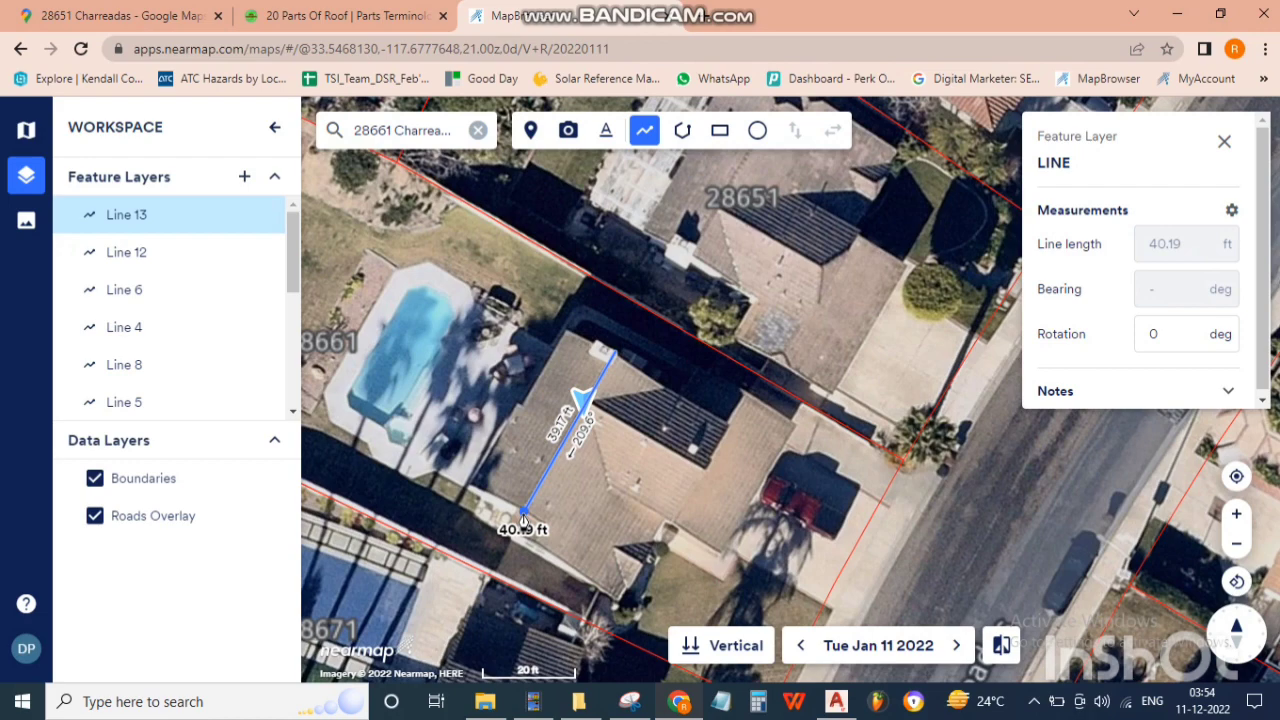
# Step: Switch back to AutoCAD and select the house's aerial image together with all the traced roof lines
pyautogui.click(833, 700)
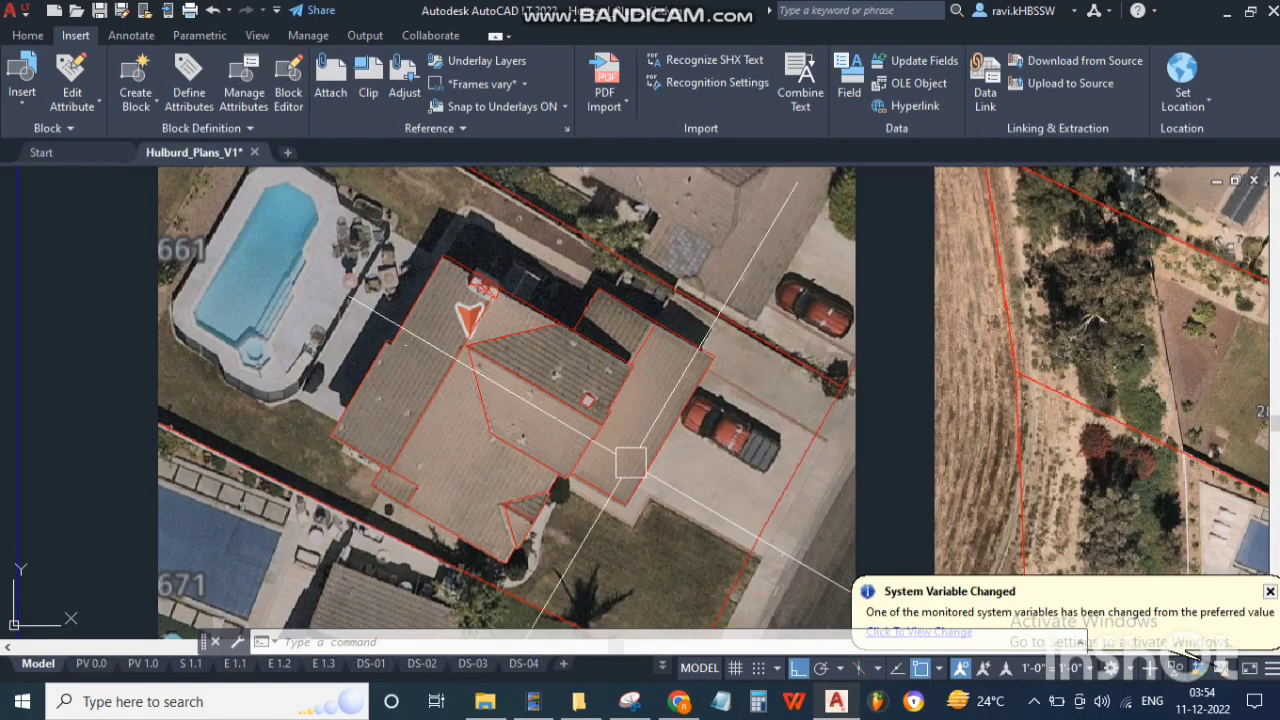
pyautogui.scroll(-6, 689, 320)
pyautogui.click(703, 243)
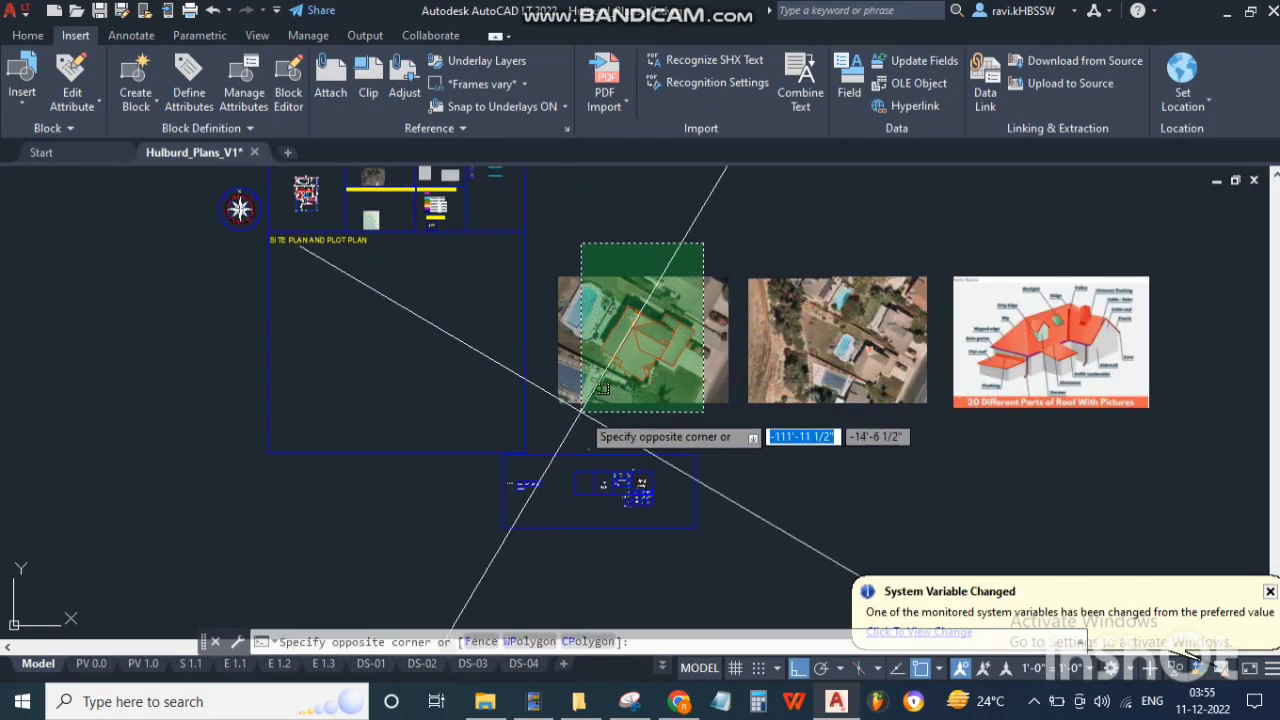
pyautogui.click(657, 331)
pyautogui.scroll(5, 660, 335)
pyautogui.click(420, 451)
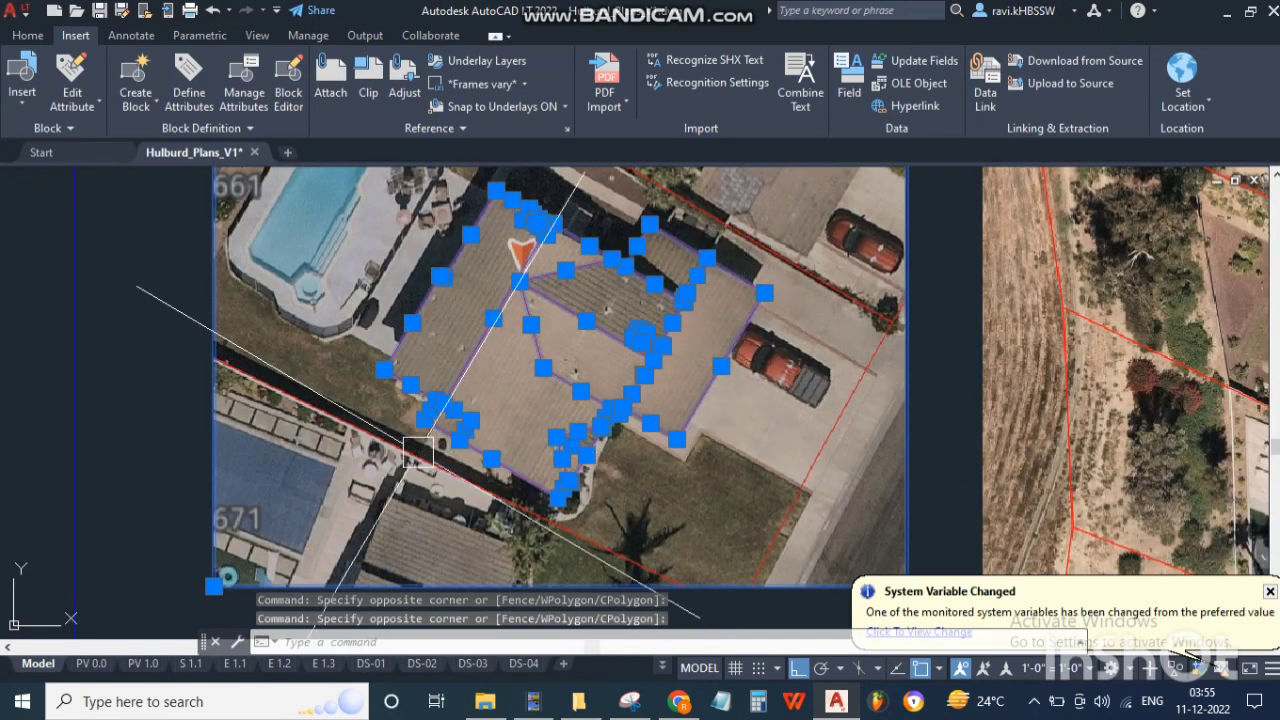
# Step: Scale the selection from the main ridge's lower end by reference, using the ridge as reference length and 40' as new length
pyautogui.write('sc')
pyautogui.press('Return')
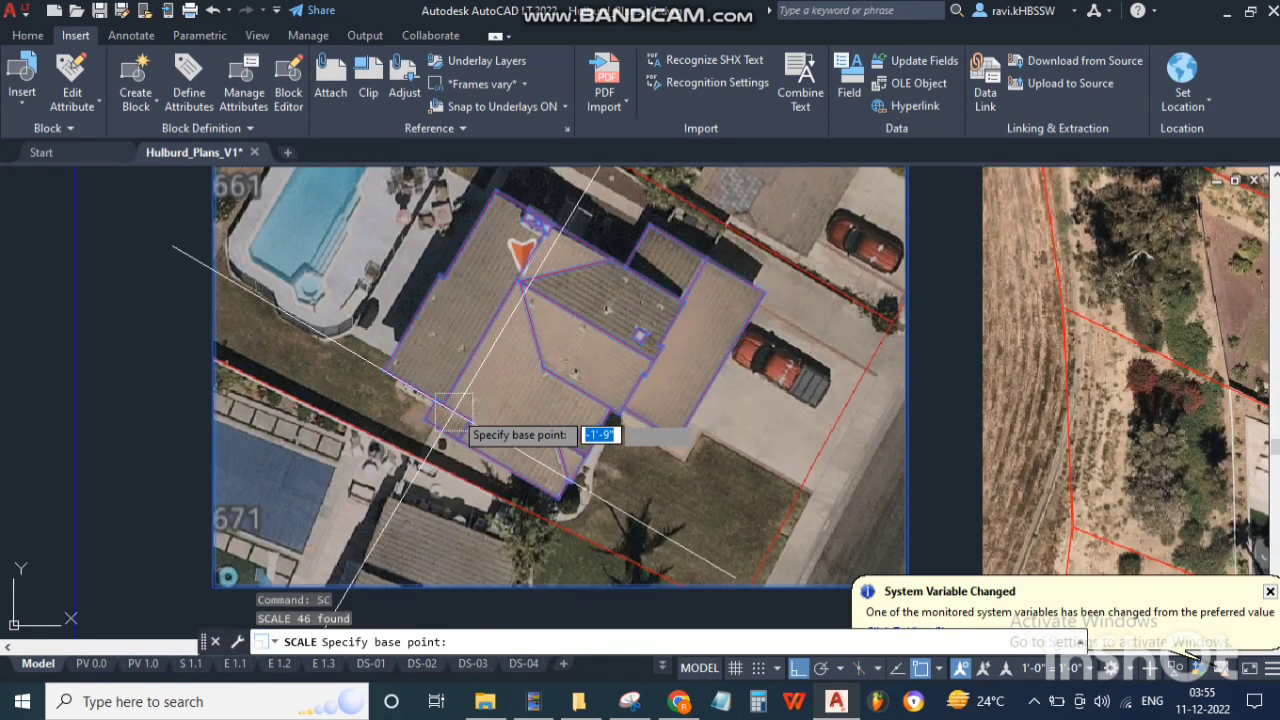
pyautogui.click(443, 404)
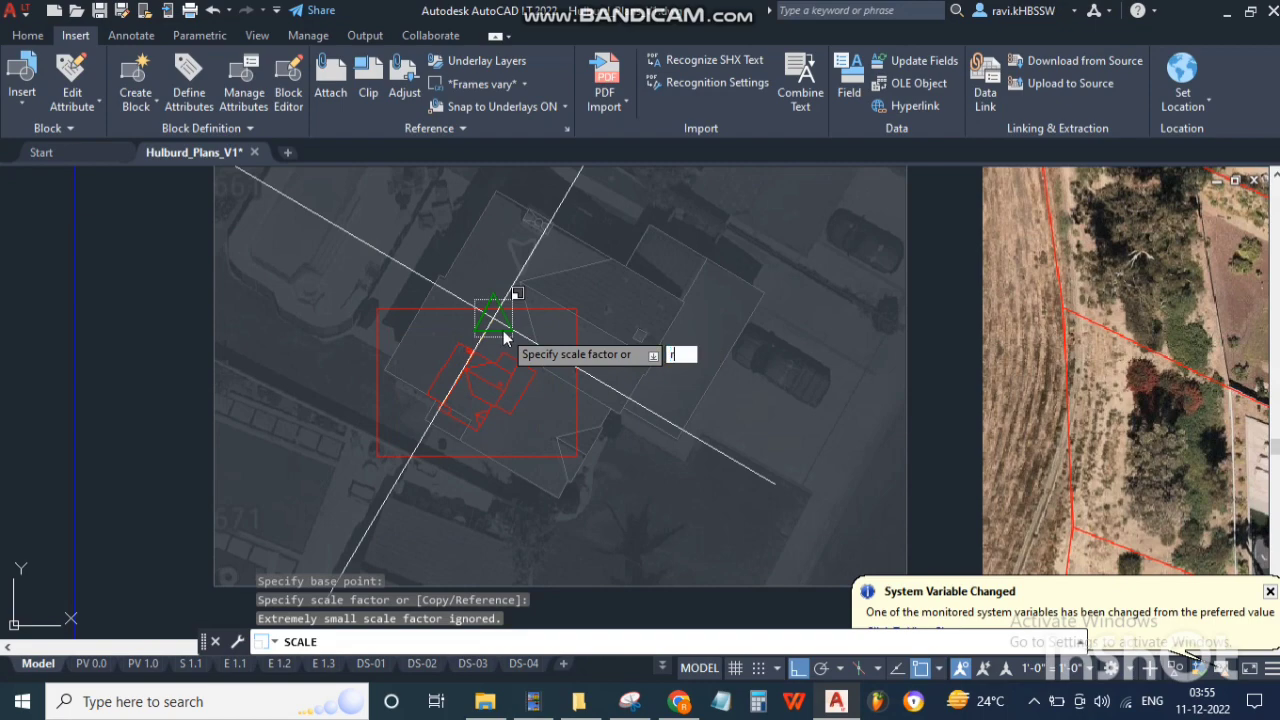
pyautogui.press('Return')
pyautogui.click(558, 234)
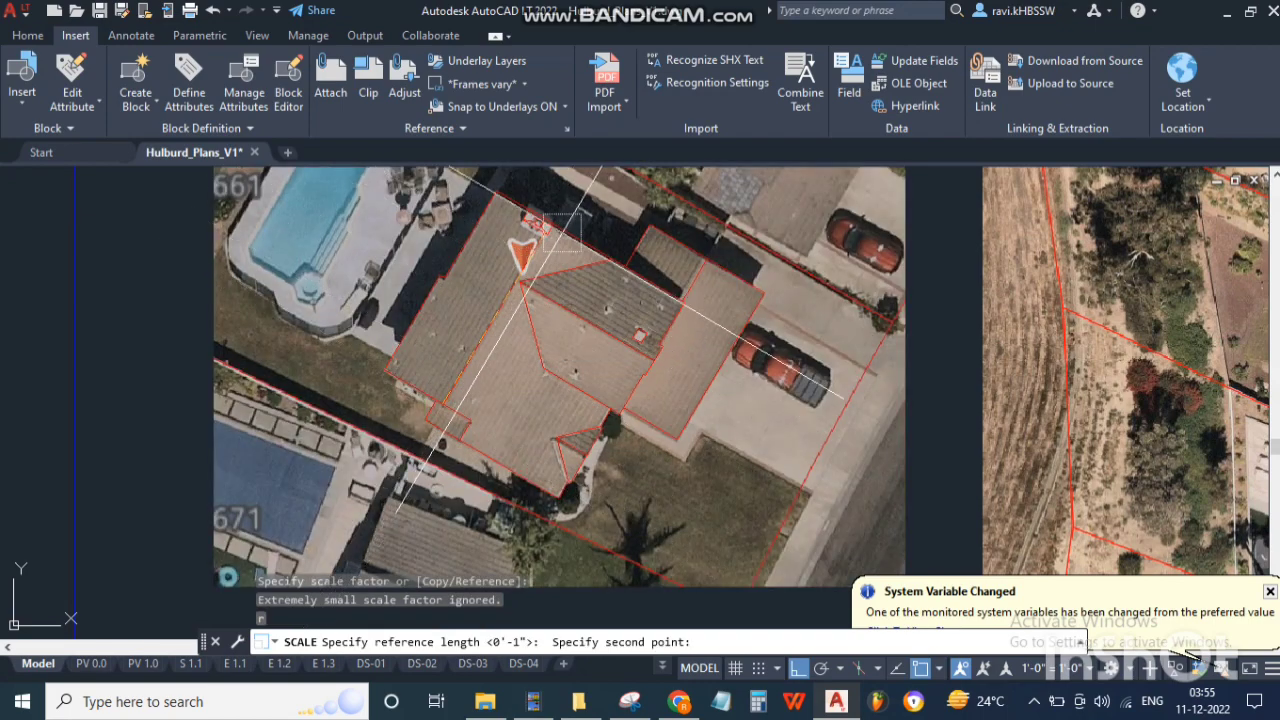
pyautogui.scroll(5, 560, 232)
pyautogui.click(526, 203)
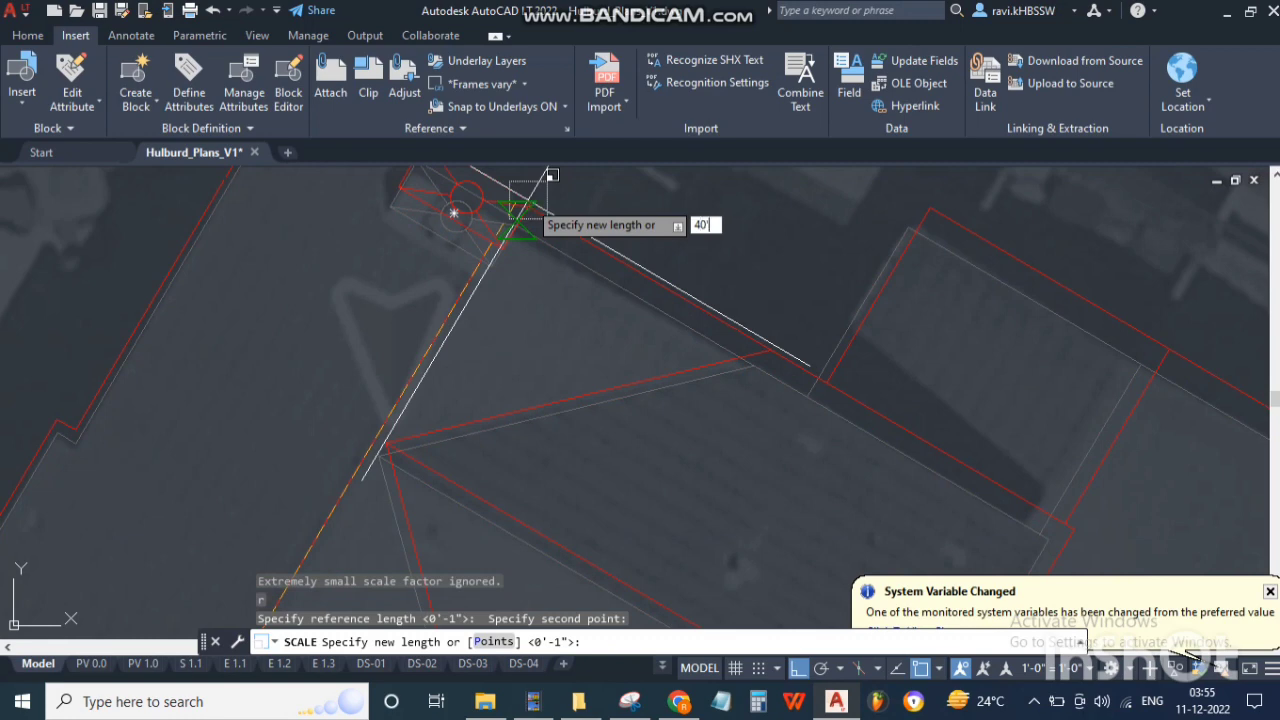
pyautogui.write("40'")
pyautogui.press('Return')
# Step: Draw a circle of radius 3" on the round vent in the middle of the dark roof slope
pyautogui.scroll(-5, 623, 314)
pyautogui.scroll(6, 580, 343)
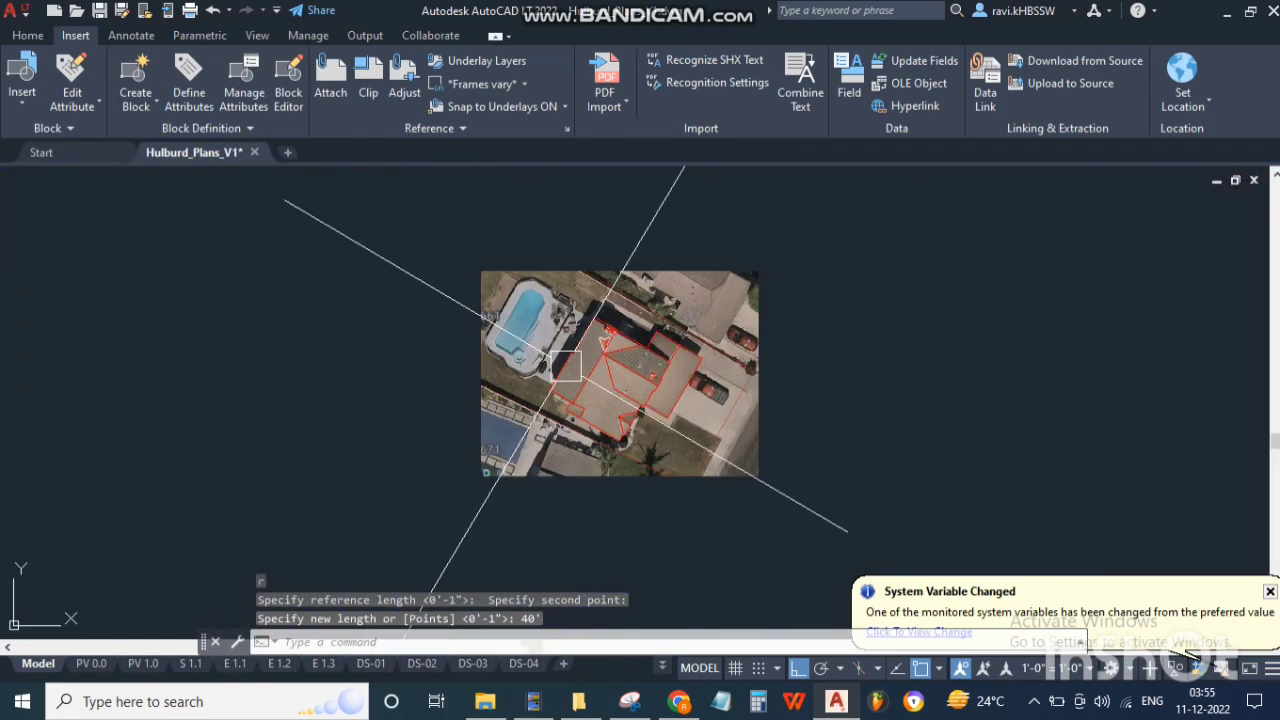
pyautogui.scroll(6, 640, 330)
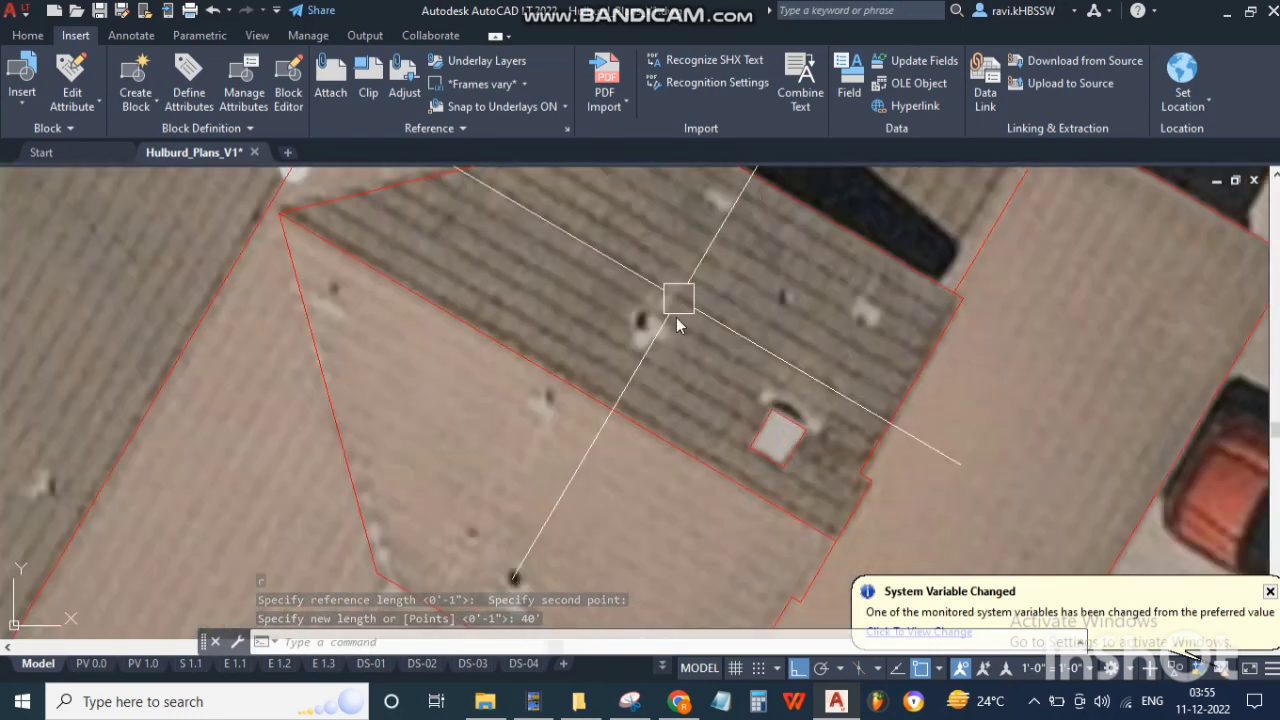
pyautogui.write('c')
pyautogui.press('Return')
pyautogui.click(640, 330)
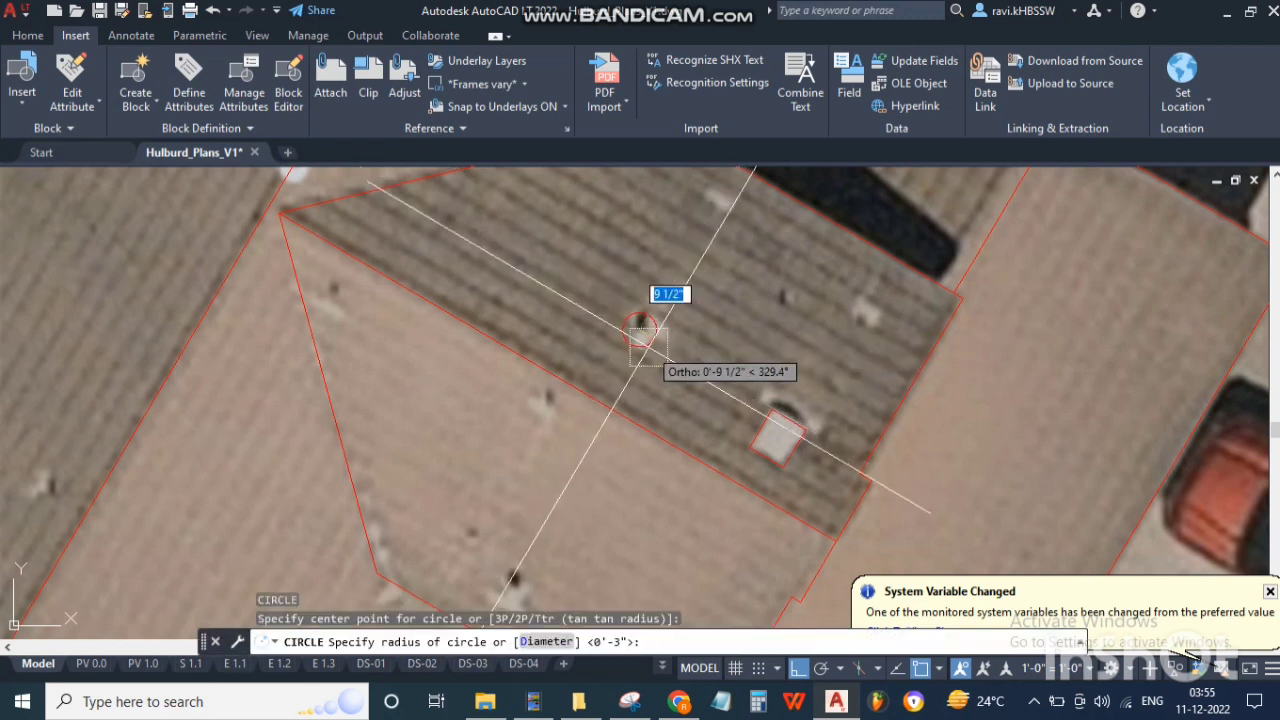
pyautogui.write('3')
pyautogui.press('Return')
# Step: Try pasting a copy of the vent circle elsewhere on the dark roof slope, and erase that copy
pyautogui.click(640, 332)
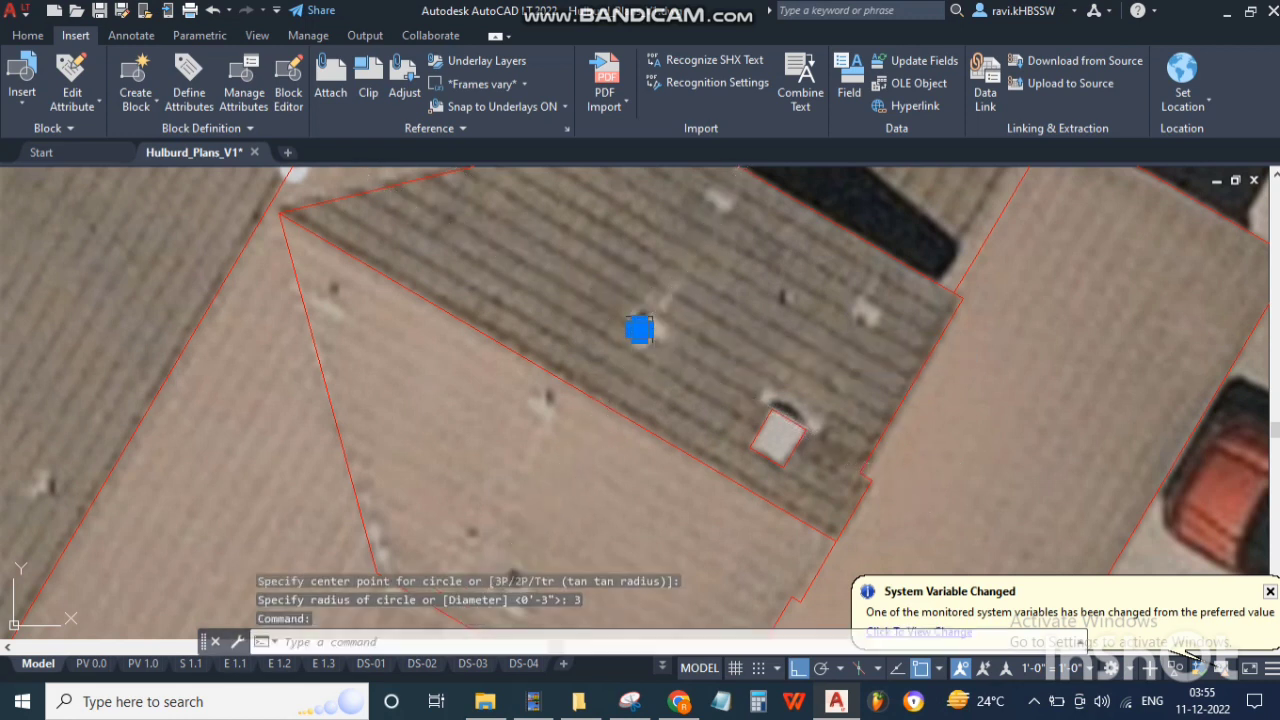
pyautogui.hotkey('ctrl', 'c')
pyautogui.hotkey('ctrl', 'v')
pyautogui.click(804, 300)
pyautogui.press('Escape')
pyautogui.click(745, 312)
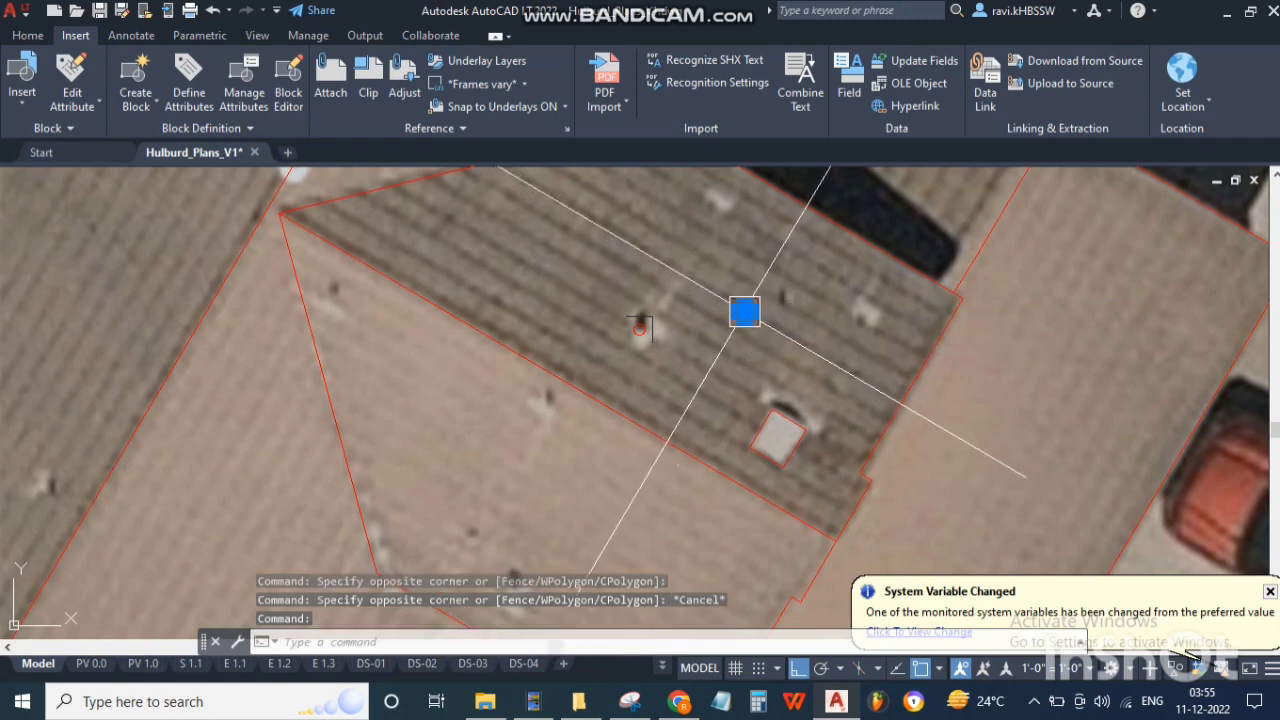
pyautogui.press('Return')
# Step: Copy the vent circle and paste it onto the other round vents of the dark slope and the adjoining light slope
pyautogui.click(642, 334)
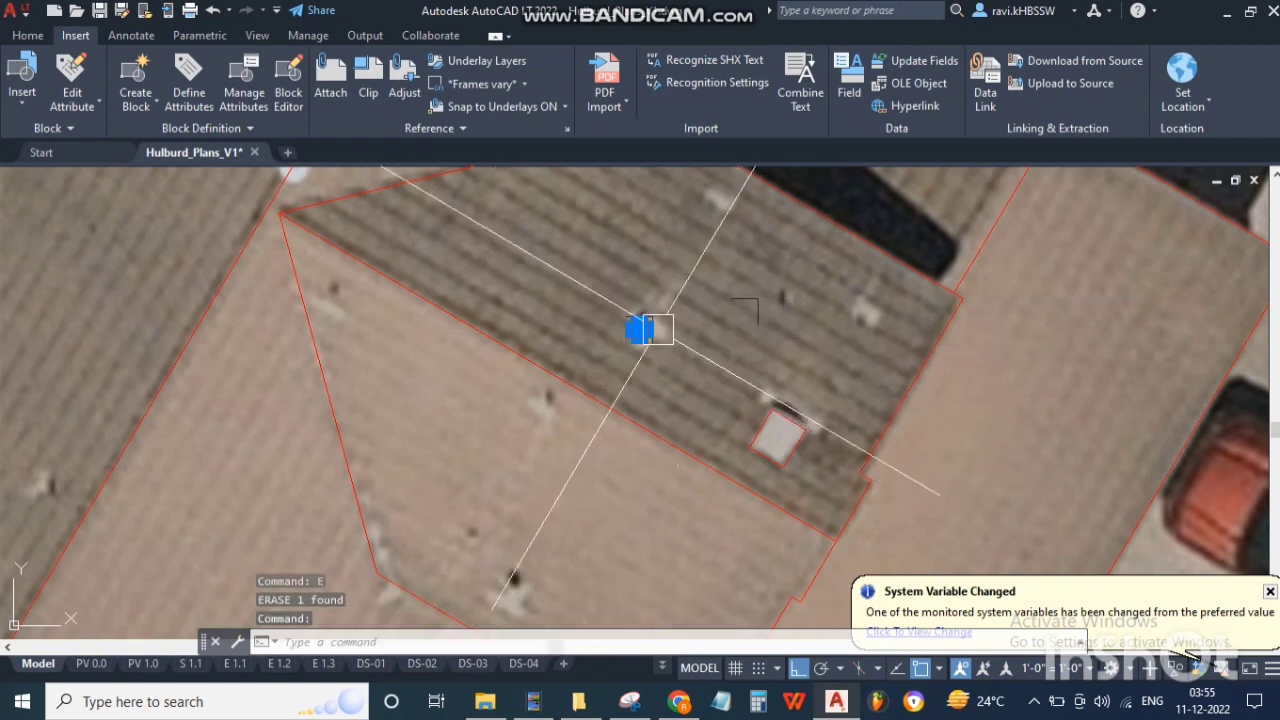
pyautogui.hotkey('ctrl', 'c')
pyautogui.hotkey('ctrl', 'v')
pyautogui.click(784, 288)
pyautogui.click(812, 291)
pyautogui.press('Return')
pyautogui.press('Escape')
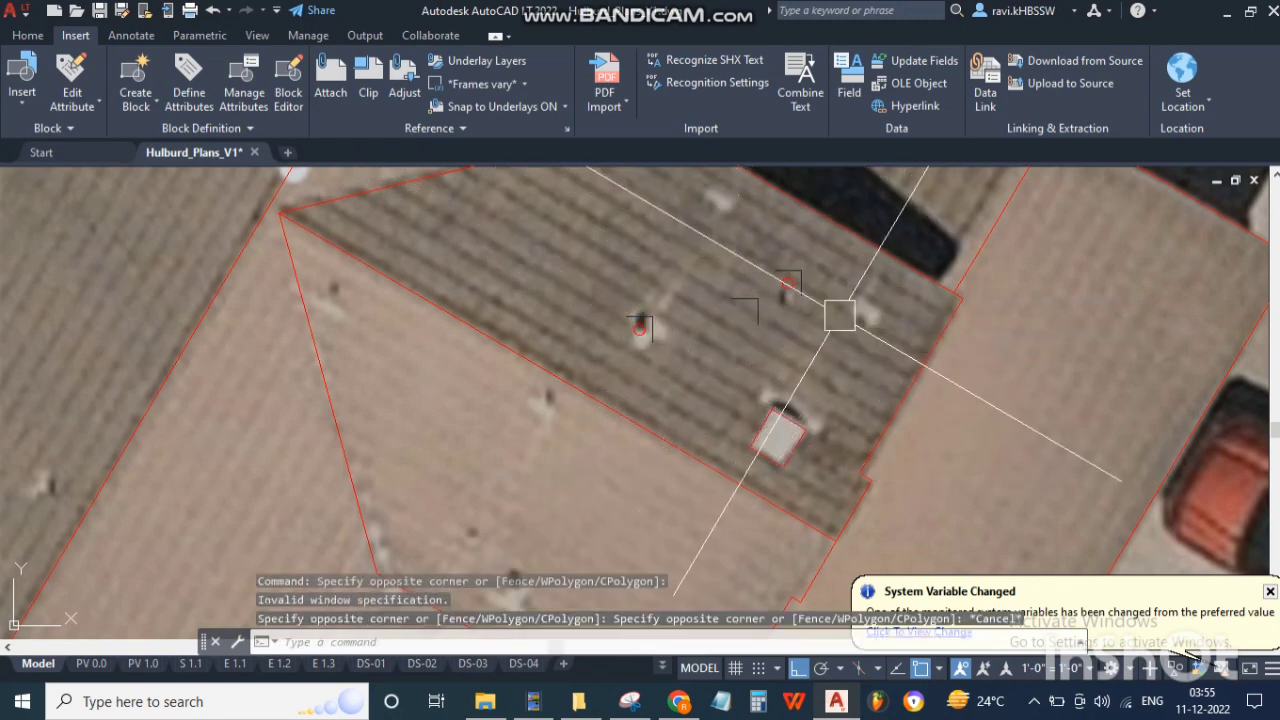
pyautogui.hotkey('ctrl', 'v')
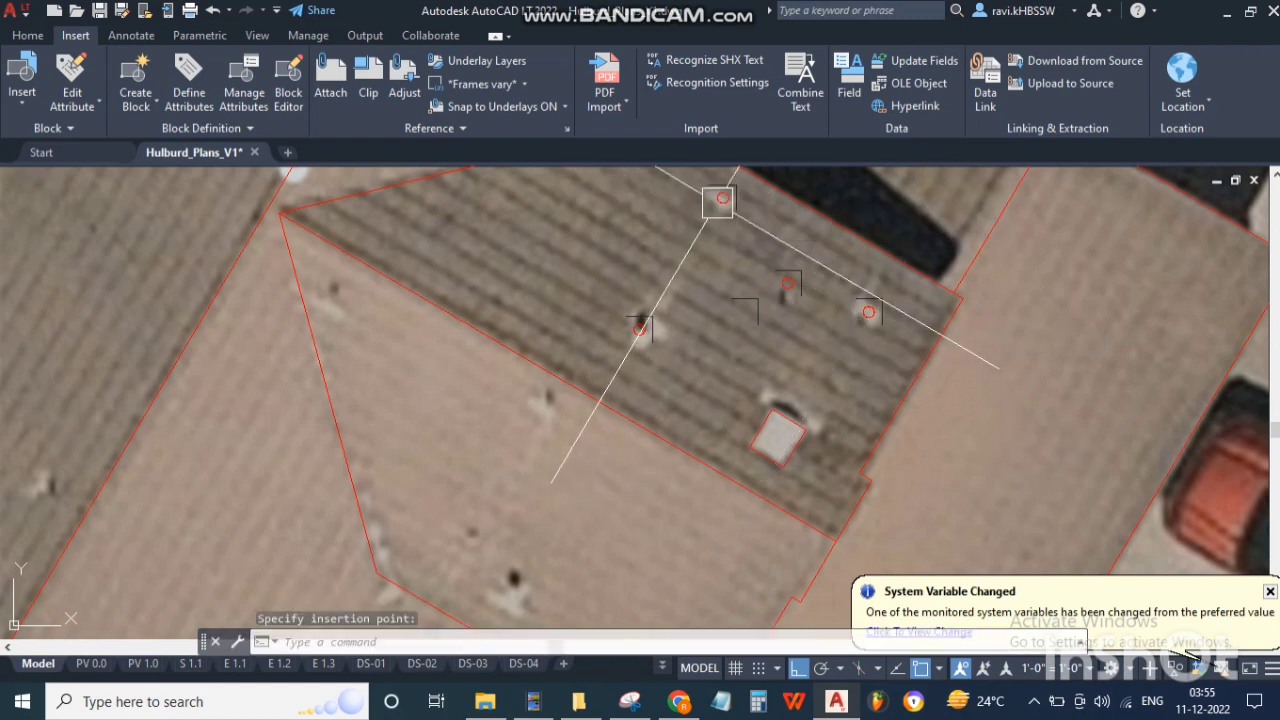
pyautogui.click(336, 292)
pyautogui.hotkey('ctrl', 'v')
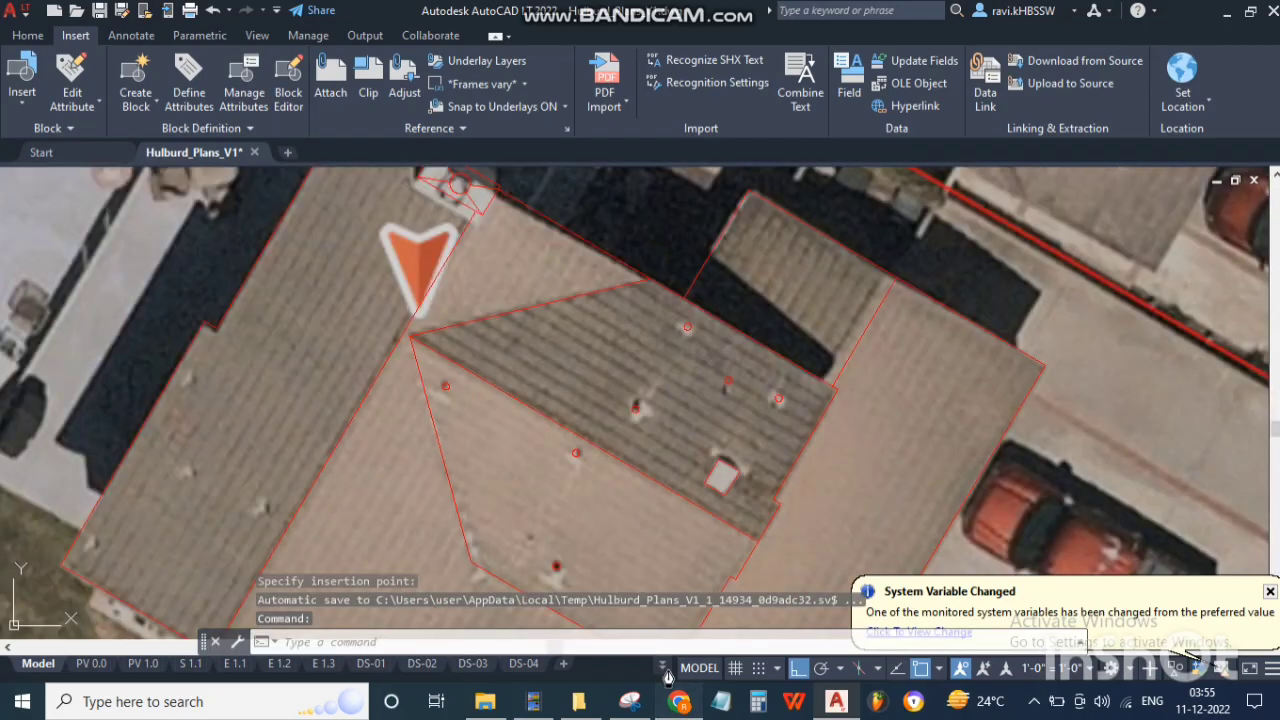
# Step: Switch to the house's Google Street View and examine the roof vents, chimney and utility equipment on the garage side wall
pyautogui.click(677, 708)
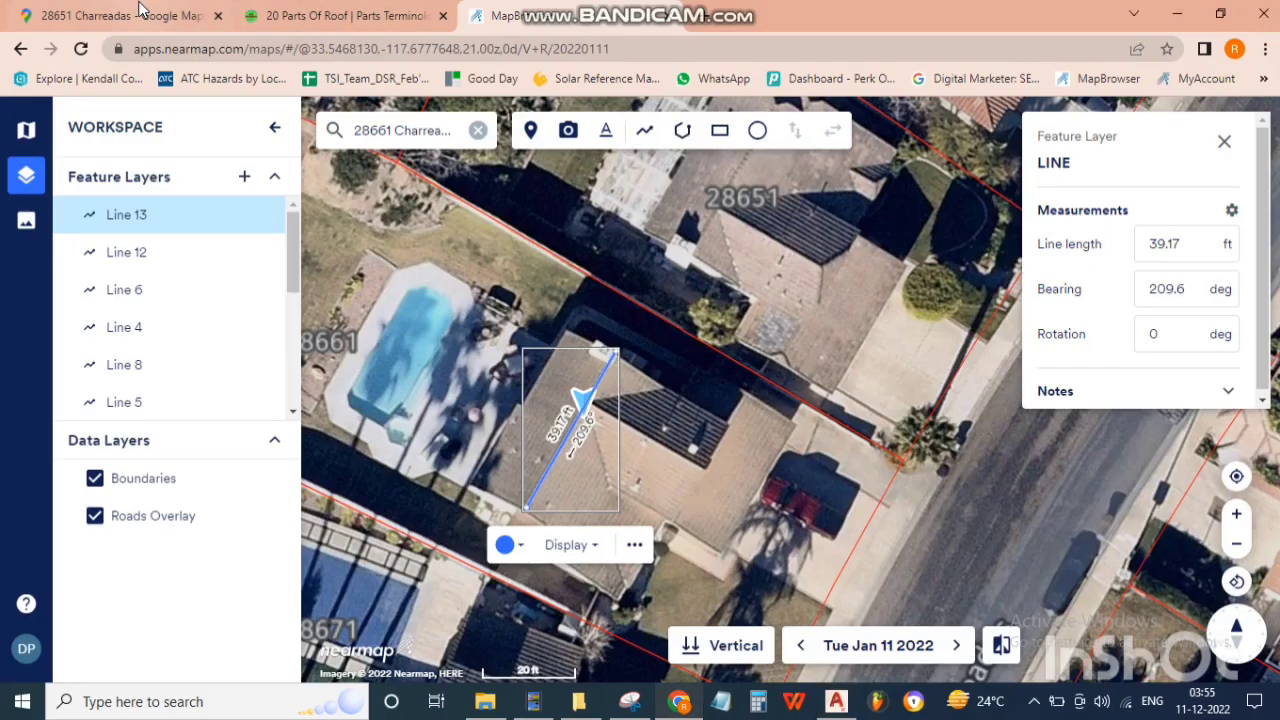
pyautogui.click(140, 14)
pyautogui.moveTo(520, 140); pyautogui.dragTo(427, 440)
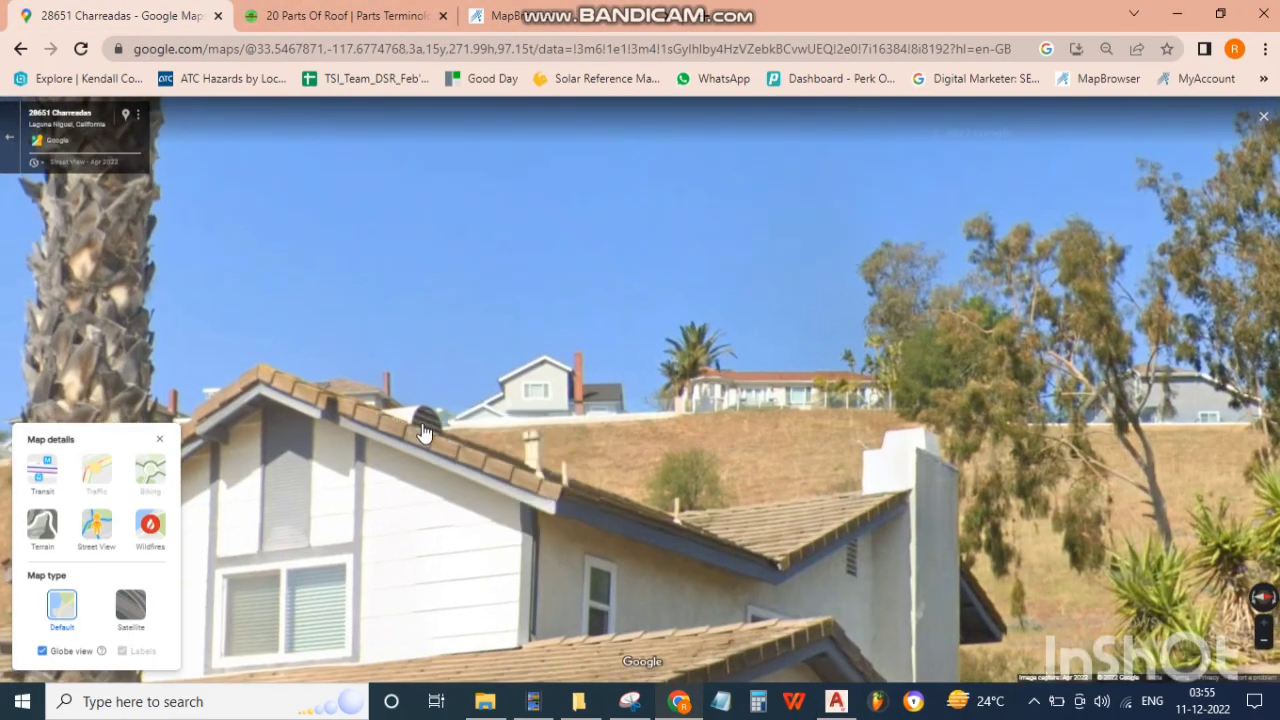
pyautogui.scroll(-3, 686, 484)
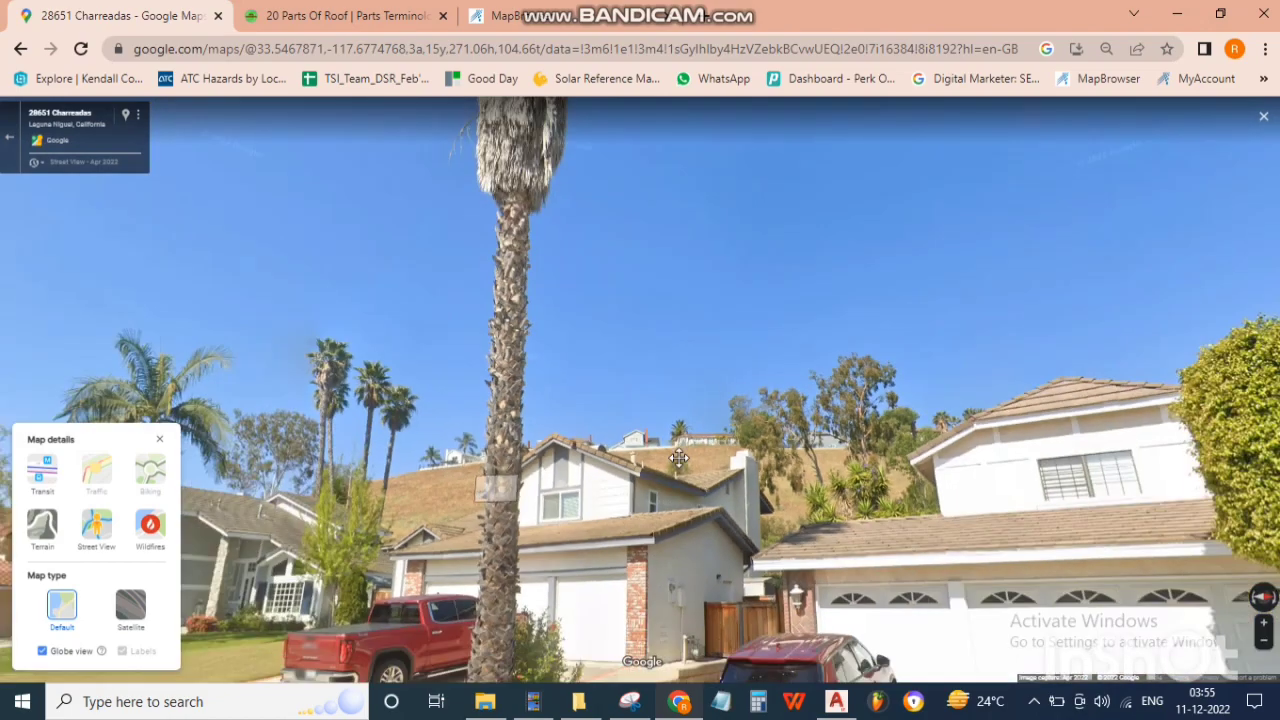
pyautogui.moveTo(485, 490); pyautogui.dragTo(648, 502)
pyautogui.scroll(3, 648, 502)
pyautogui.scroll(-2, 710, 518)
pyautogui.scroll(6, 700, 490)
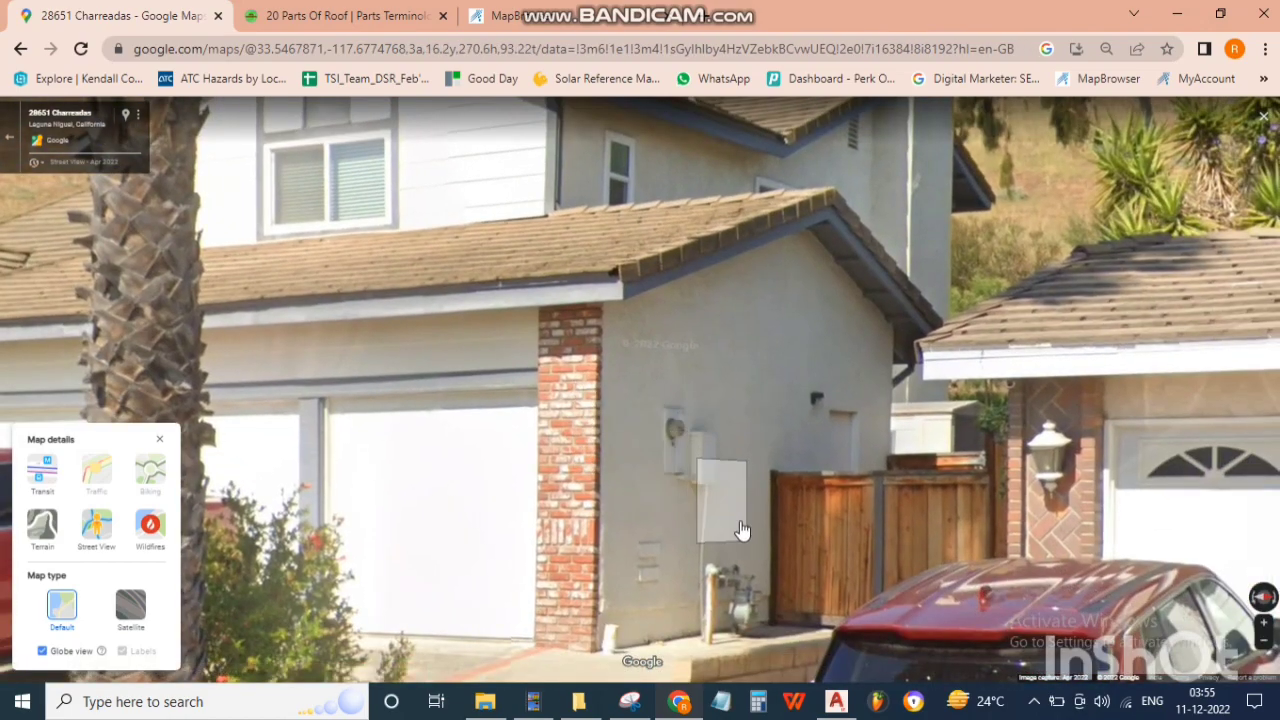
# Step: Return to AutoCAD and paste the vent circle onto the four round vents of the pool-side roof slope
pyautogui.click(835, 701)
pyautogui.scroll(-2, 530, 425)
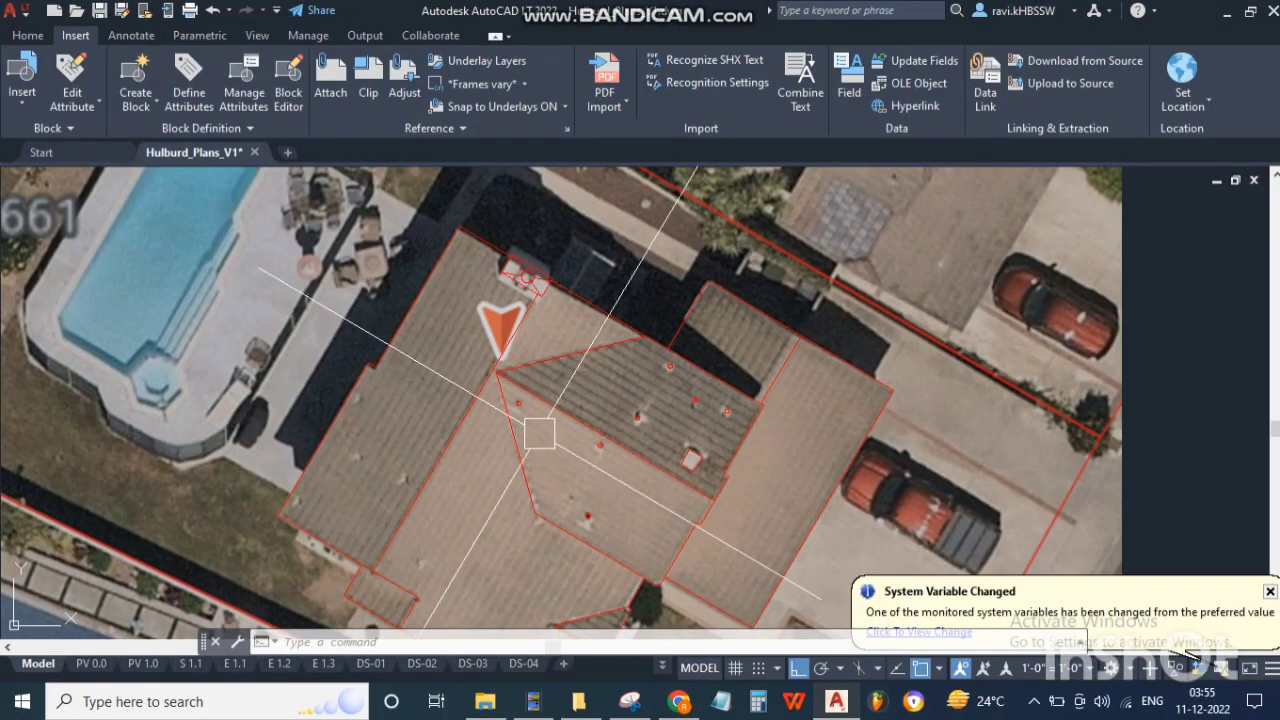
pyautogui.scroll(4, 524, 420)
pyautogui.hotkey('ctrl', 'v')
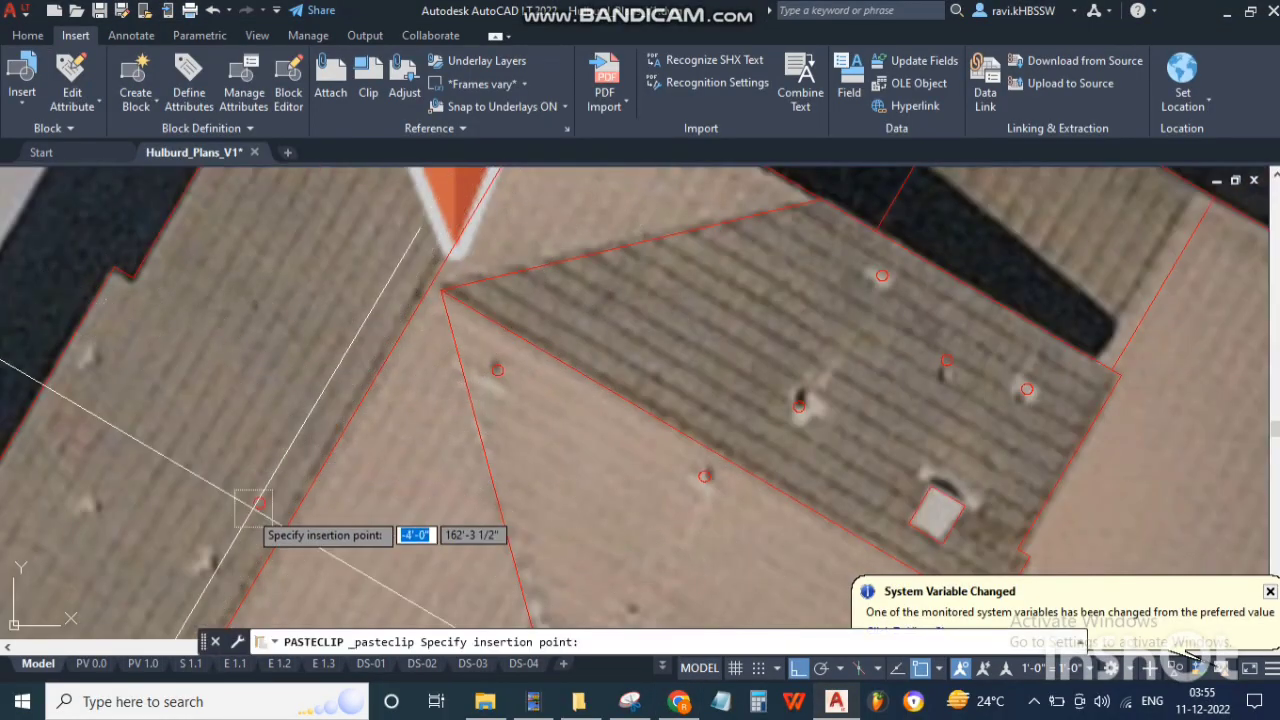
pyautogui.click(201, 565)
pyautogui.press('space')
pyautogui.click(88, 512)
pyautogui.press('space')
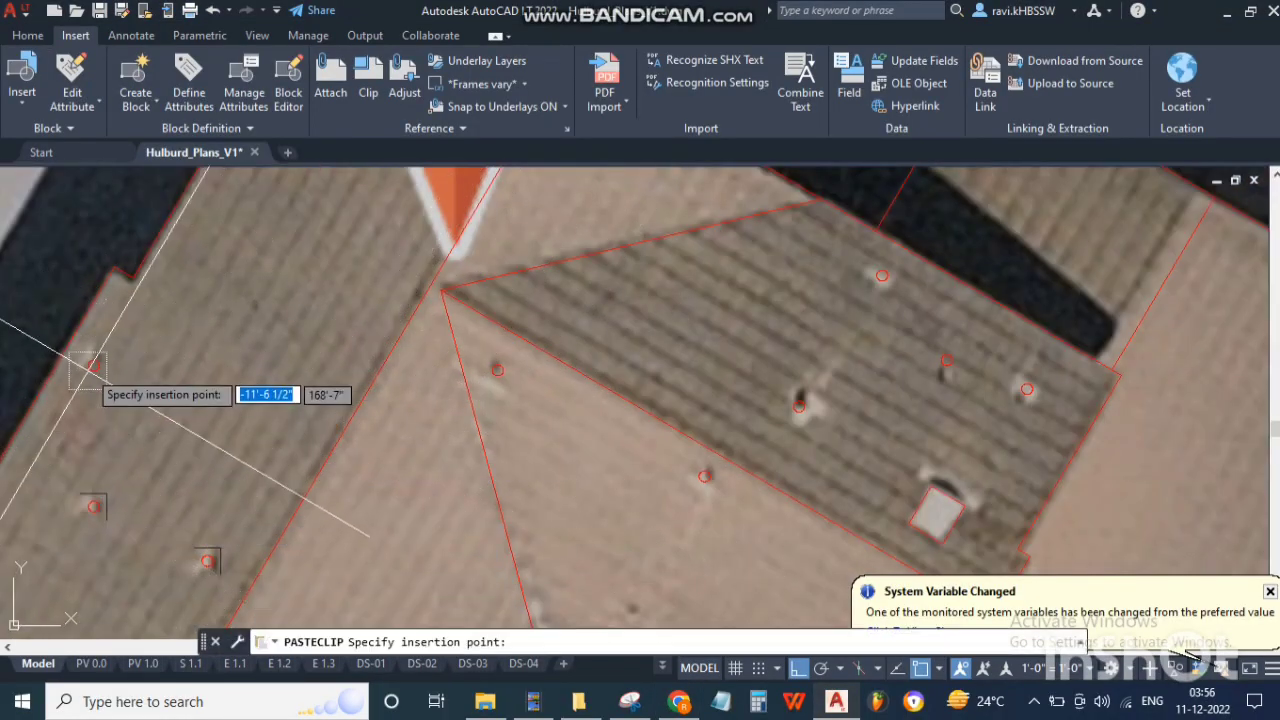
pyautogui.click(88, 368)
pyautogui.scroll(-3, 371, 331)
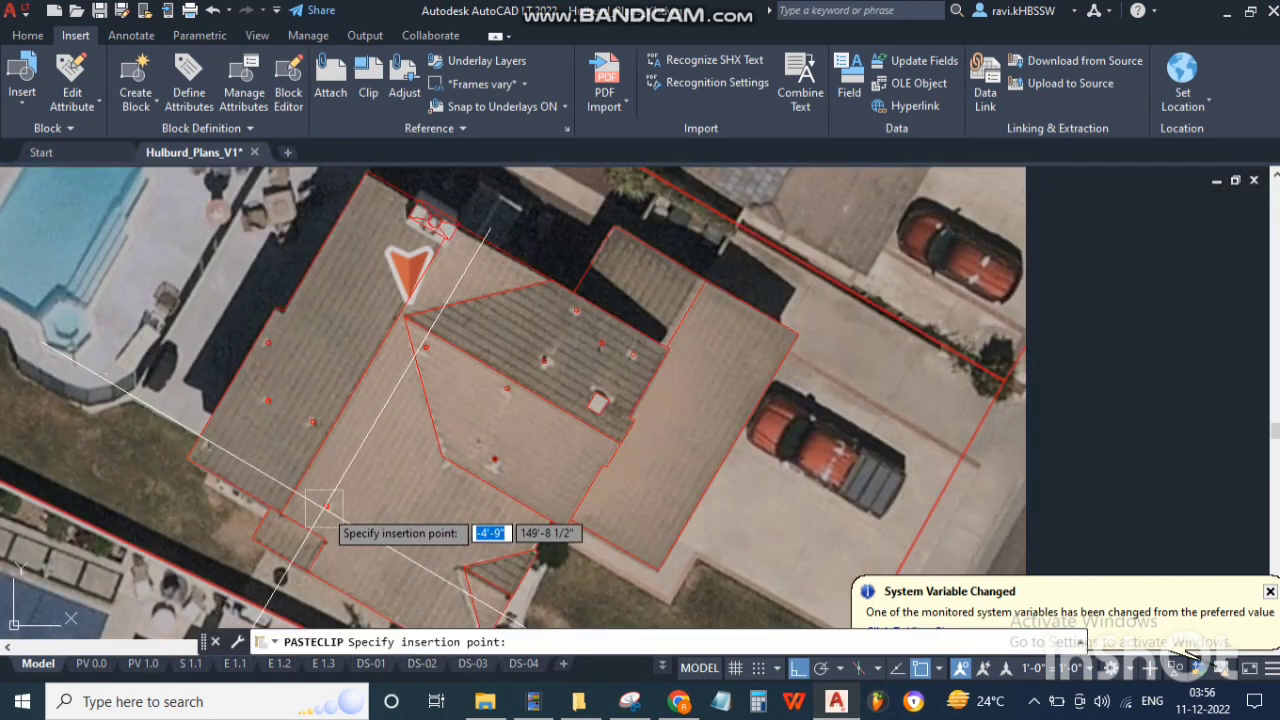
pyautogui.scroll(5, 194, 450)
pyautogui.click(186, 417)
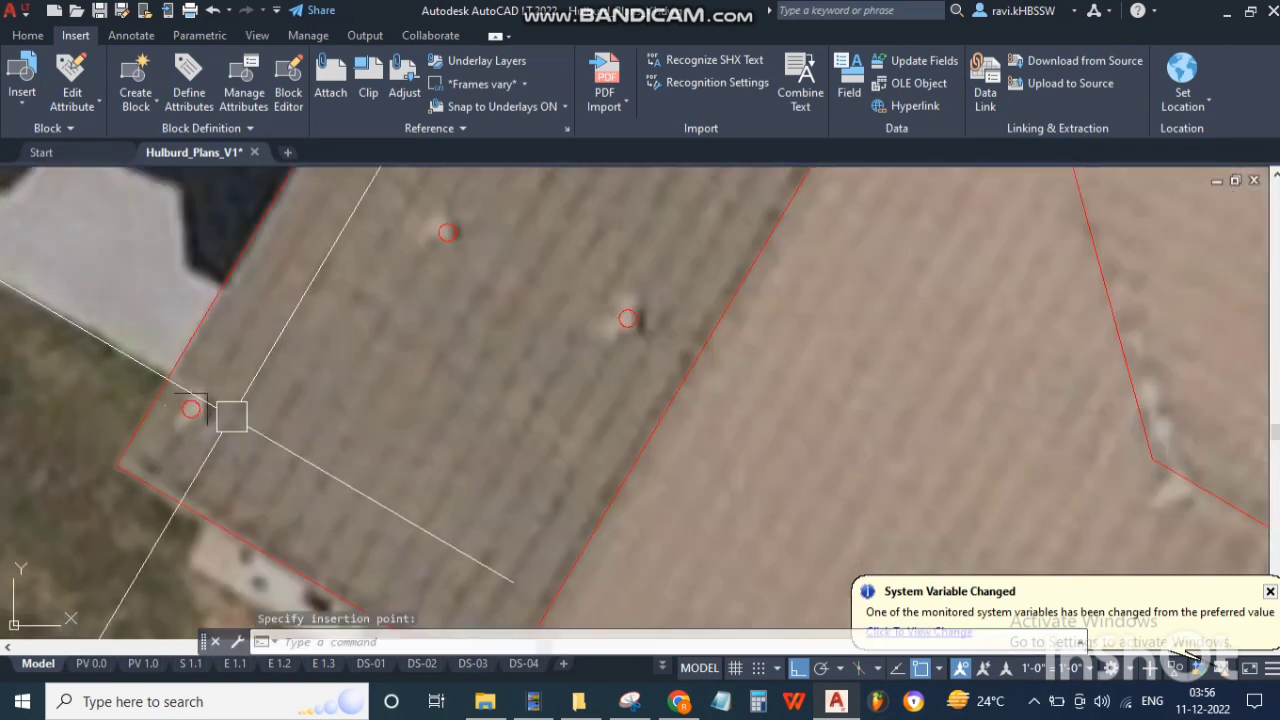
pyautogui.scroll(-5, 231, 417)
pyautogui.scroll(3, 528, 424)
pyautogui.scroll(-2, 560, 426)
pyautogui.scroll(-3, 560, 426)
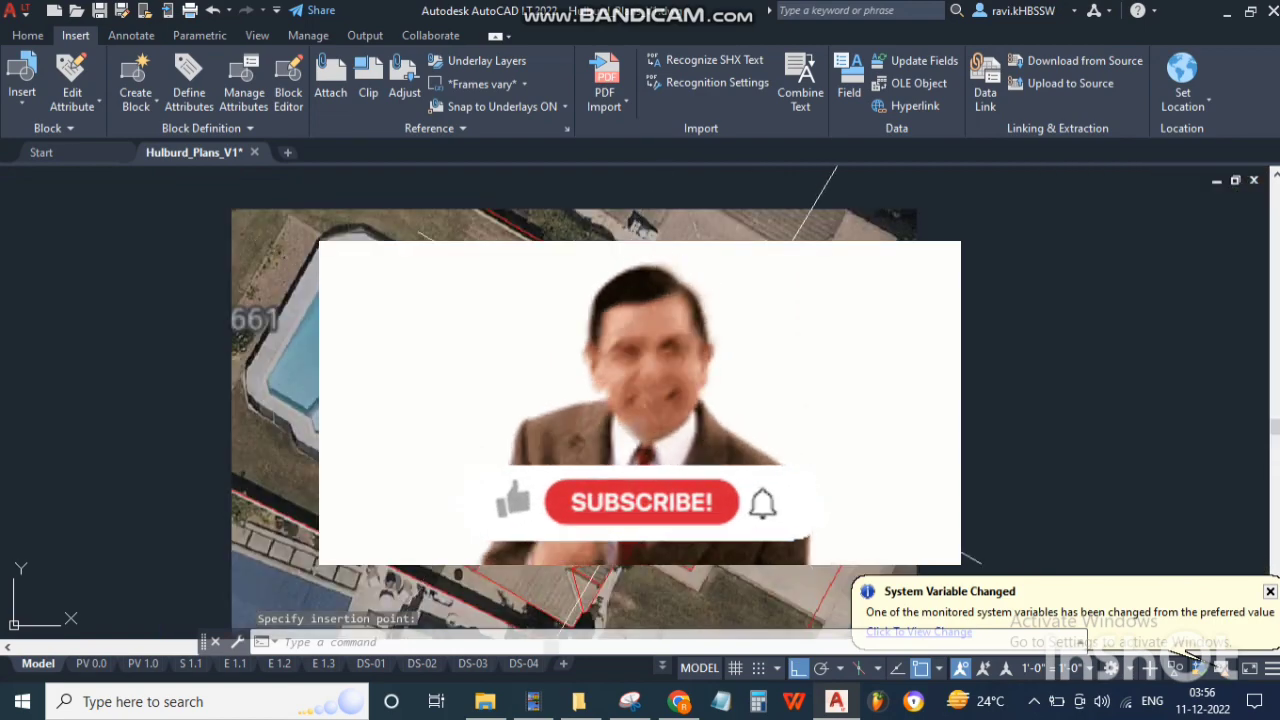
pyautogui.scroll(3, 560, 400)
pyautogui.scroll(-10, 560, 400)
pyautogui.scroll(8, 560, 400)
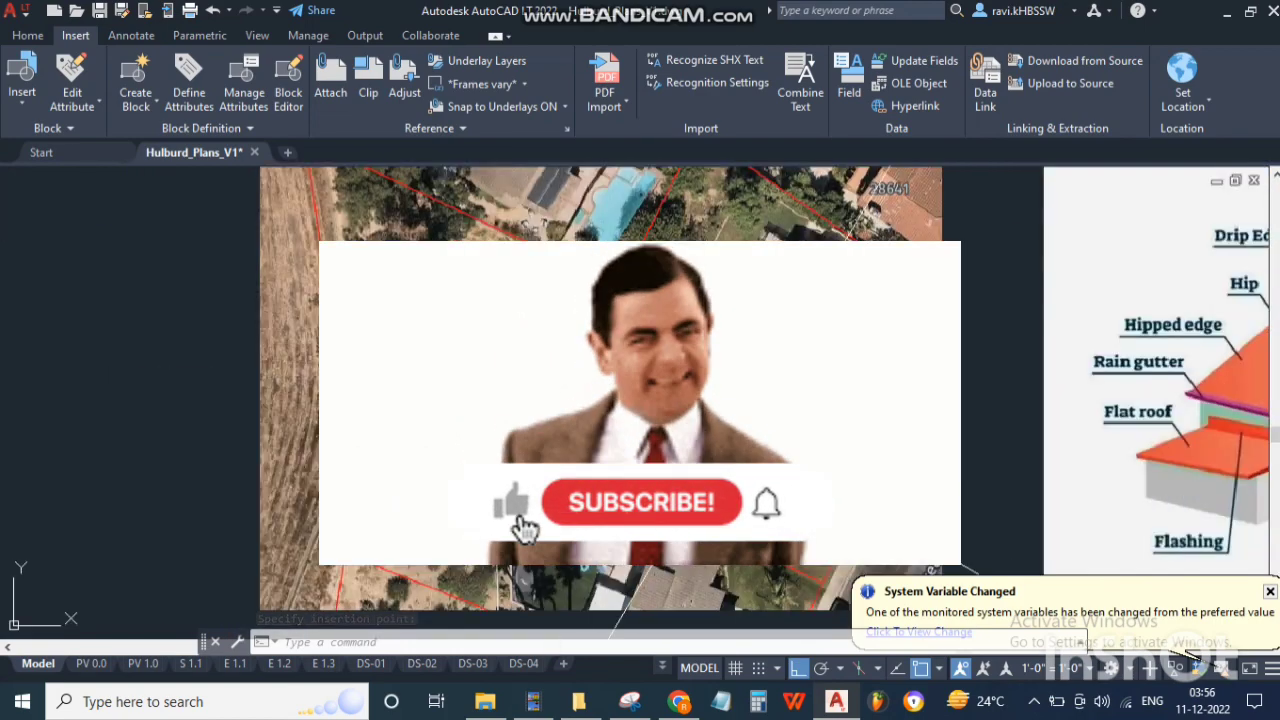